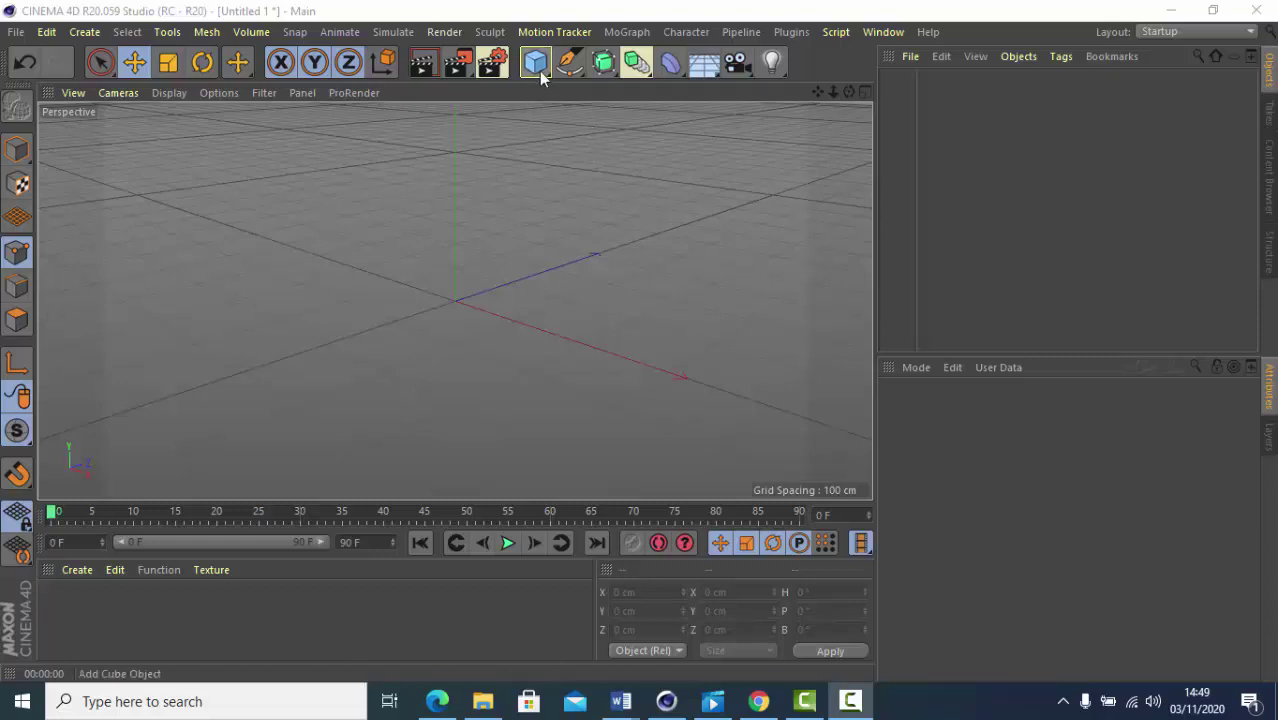
Add a cube and a Bulge deformer, and make the Bulge a child of the cube
drag(539, 71, 684, 85)
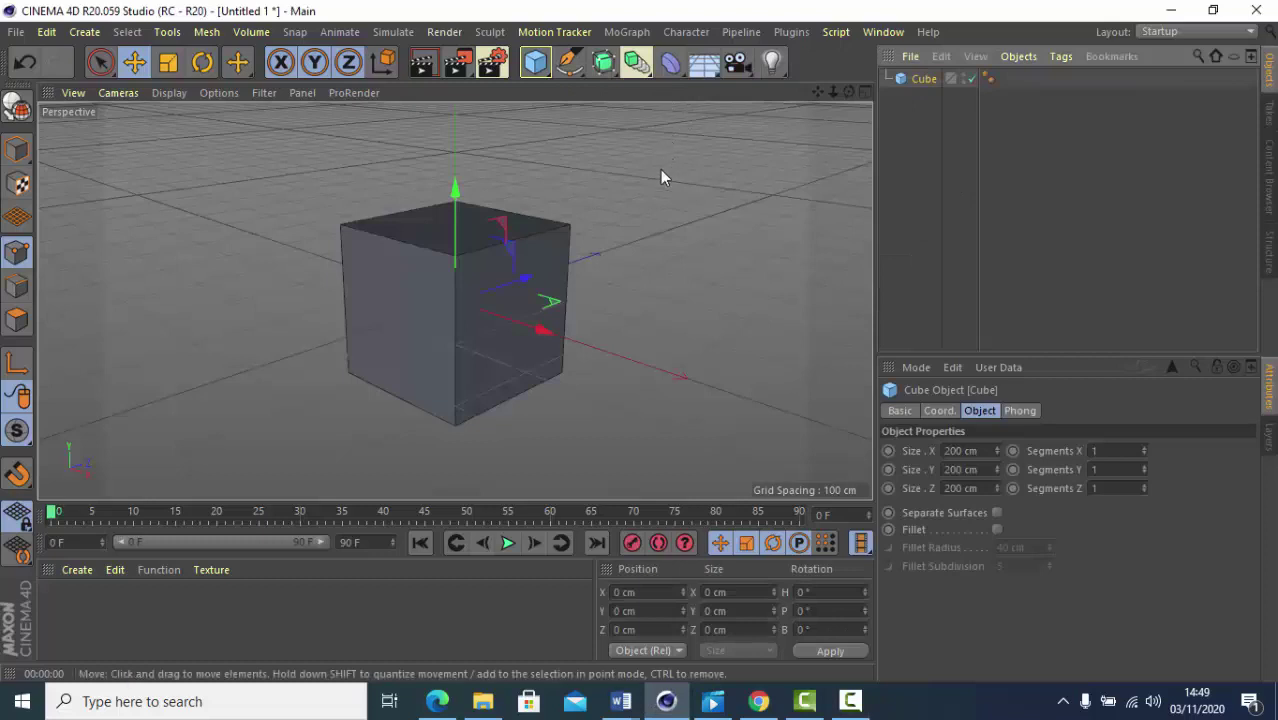
click(672, 72)
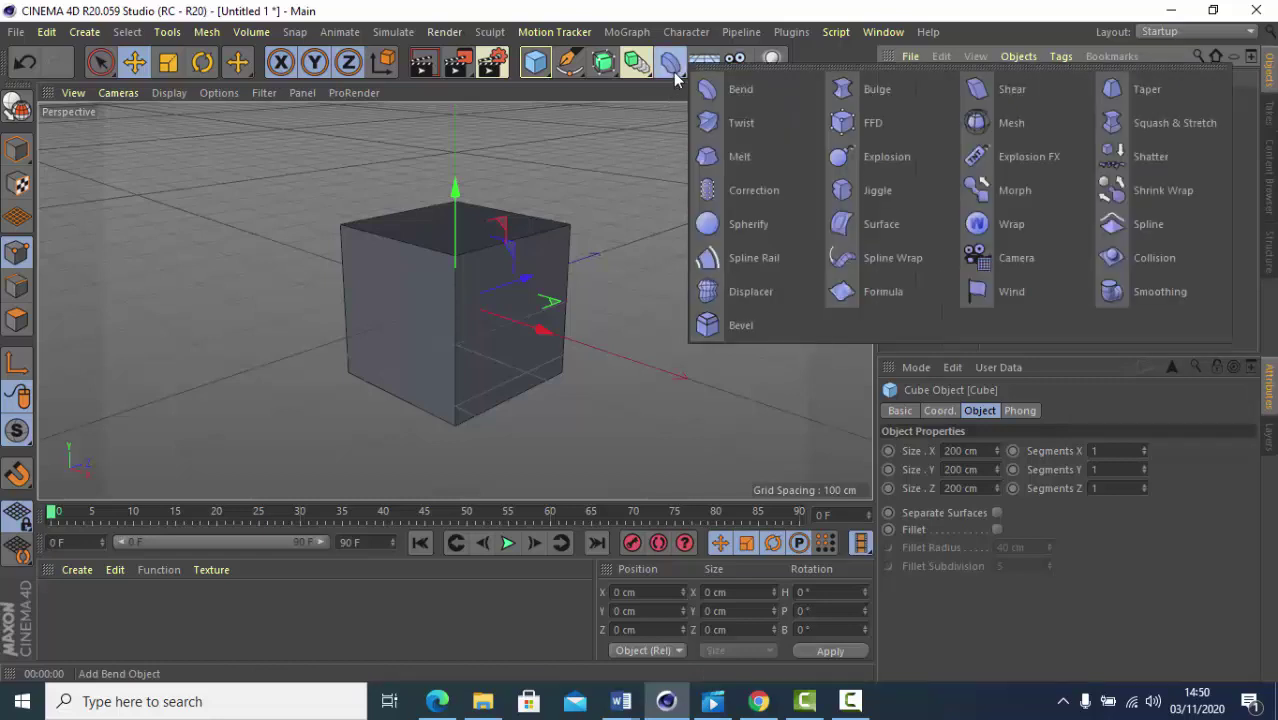
click(893, 98)
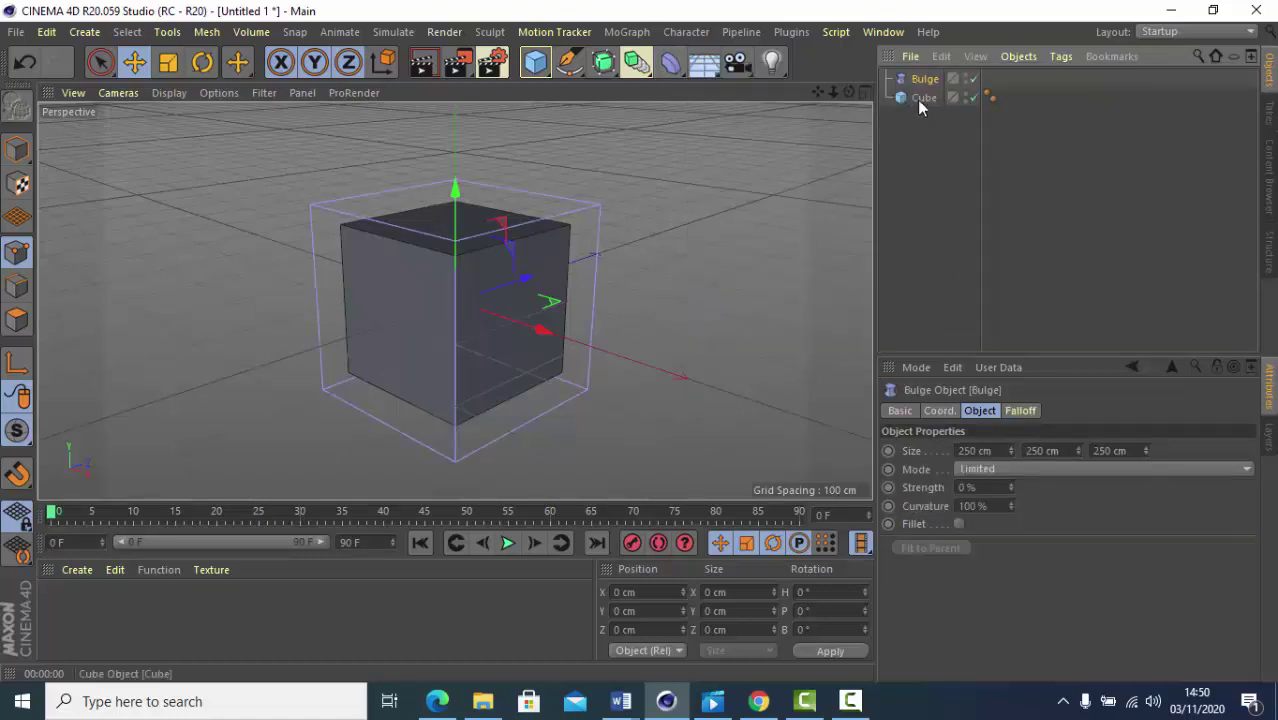
drag(919, 101, 915, 82)
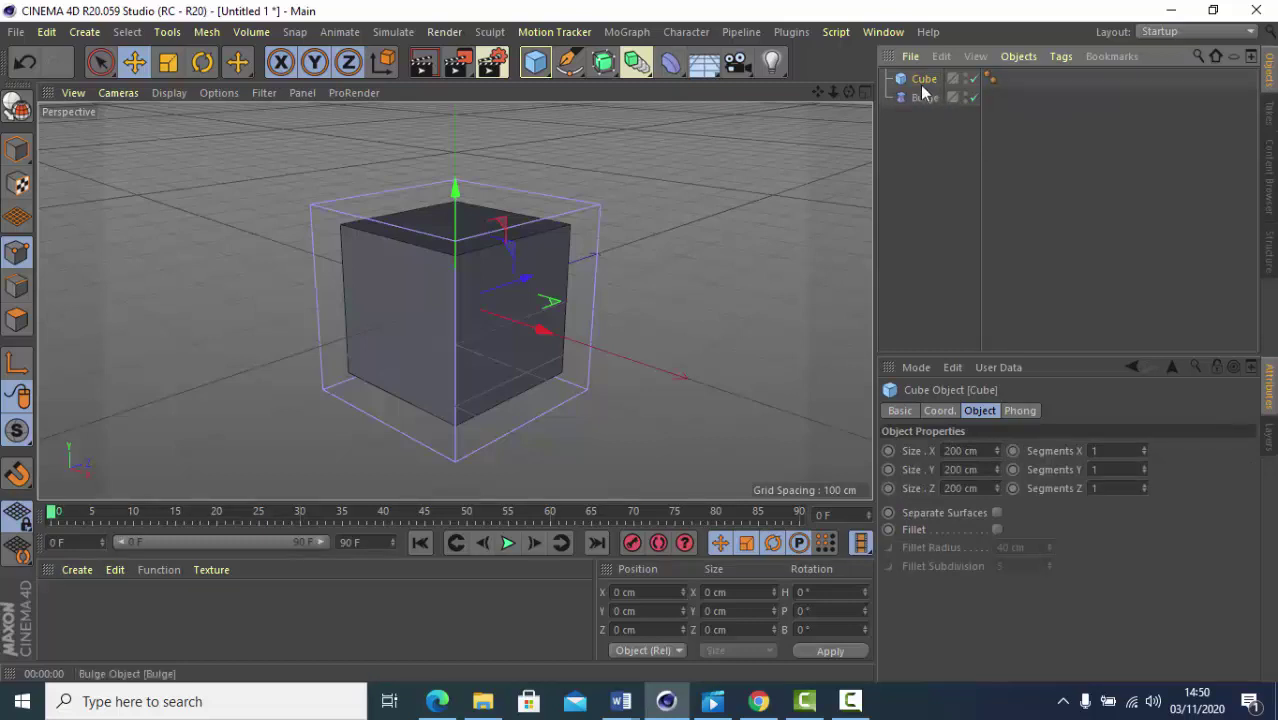
drag(925, 97, 926, 89)
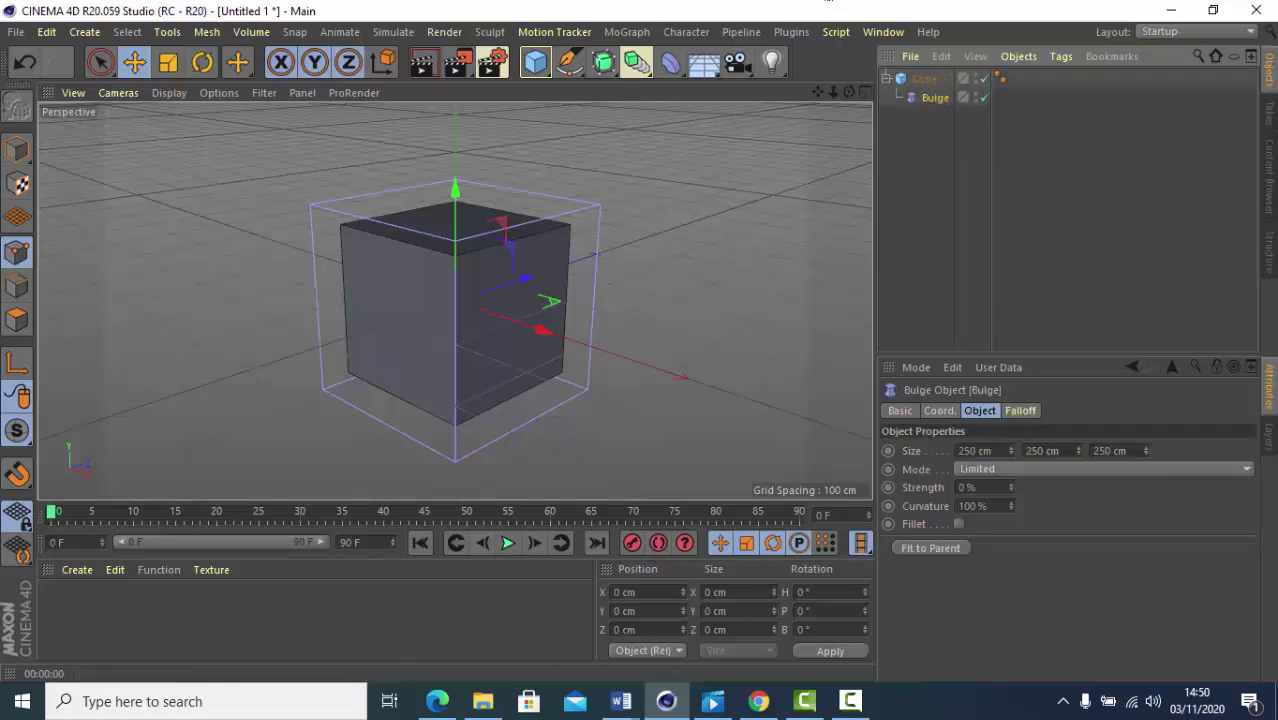
Set the cube's segments to 9 in X, 13 in Y and 9 in Z
click(930, 79)
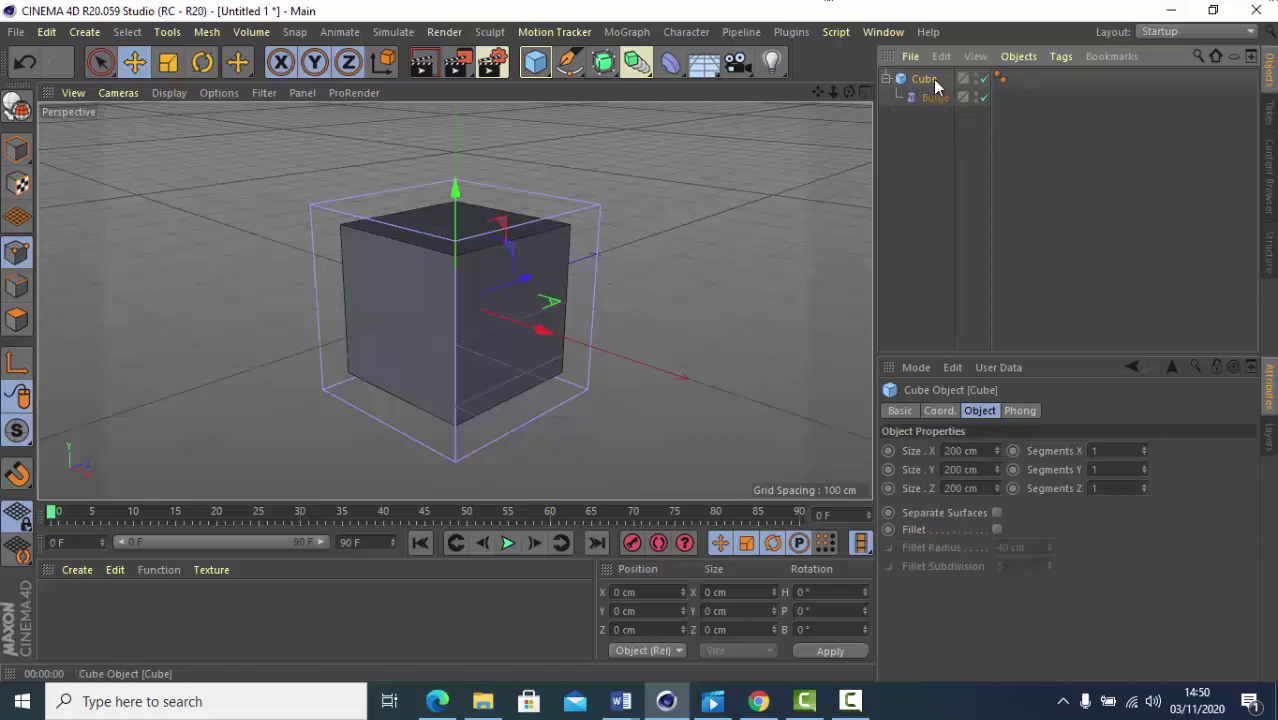
click(1145, 448)
click(1145, 448)
click(1145, 448)
click(1145, 448)
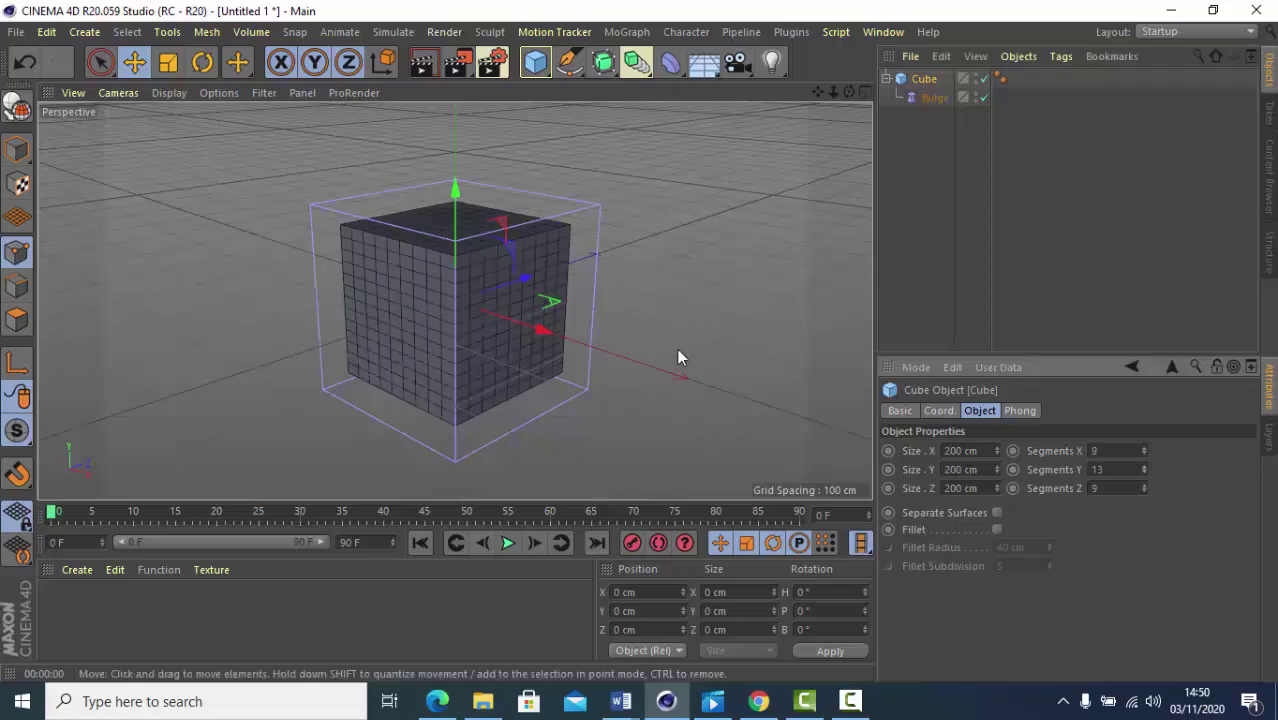
Adjust the Bulge deformer's strength, ending at 25%
click(937, 100)
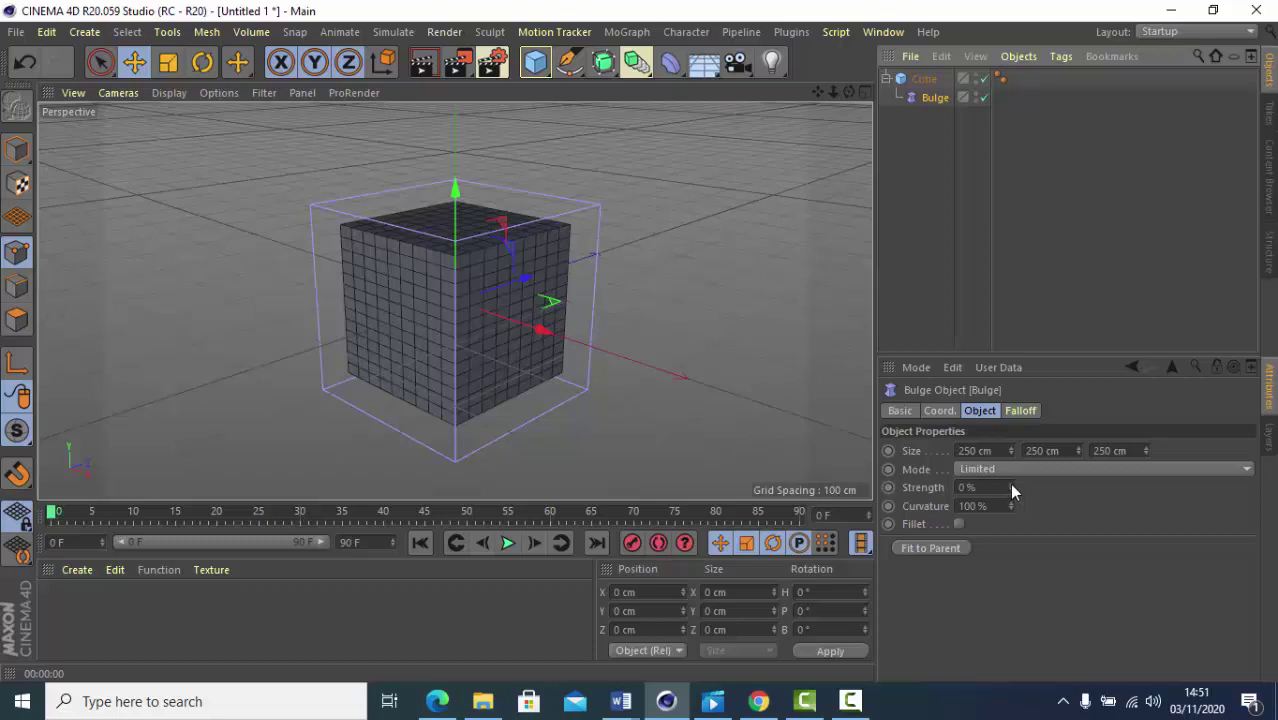
drag(1010, 486, 1010, 486)
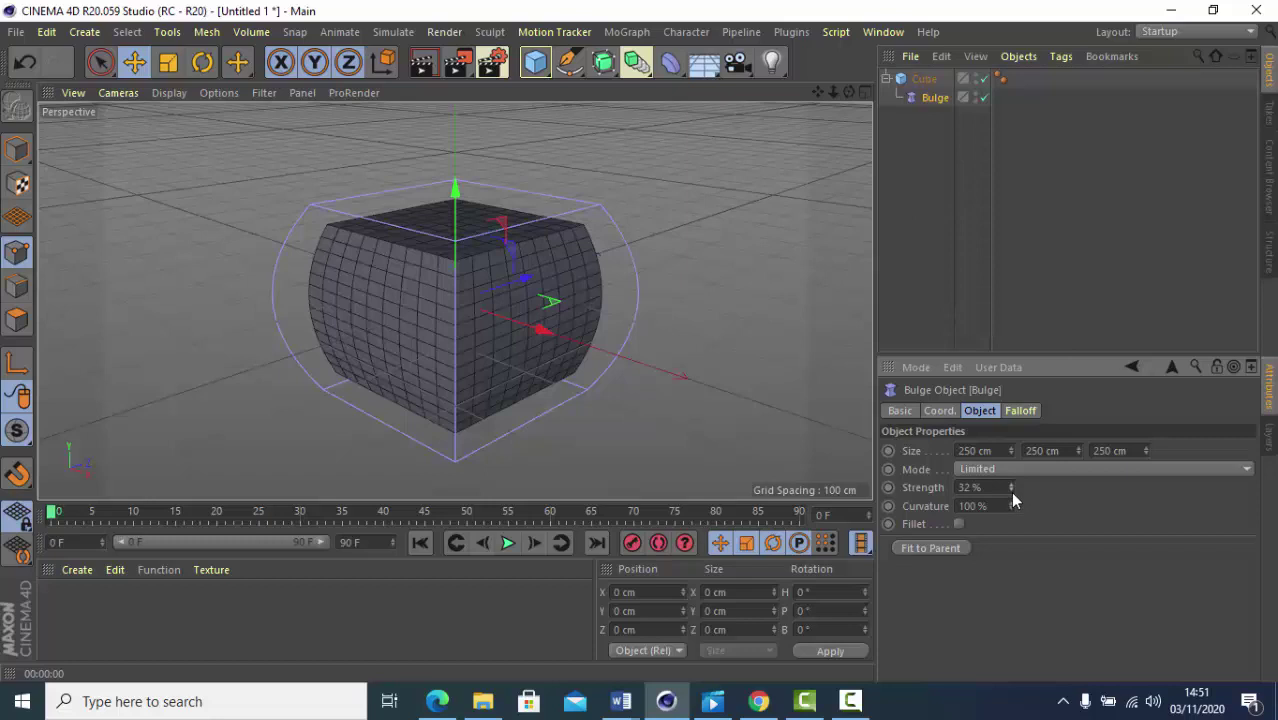
drag(1010, 488, 1011, 487)
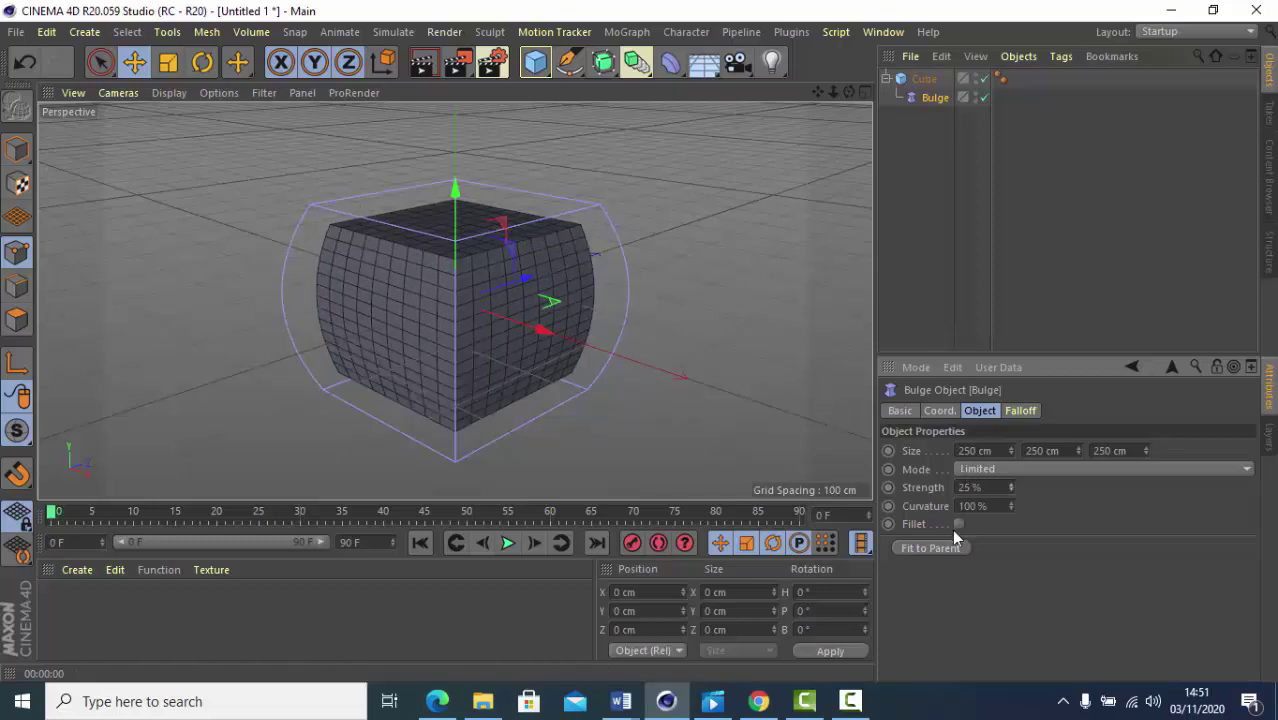
Move the Bulge deformer up along the Y axis so it affects only the cube's upper part
drag(458, 196, 781, 188)
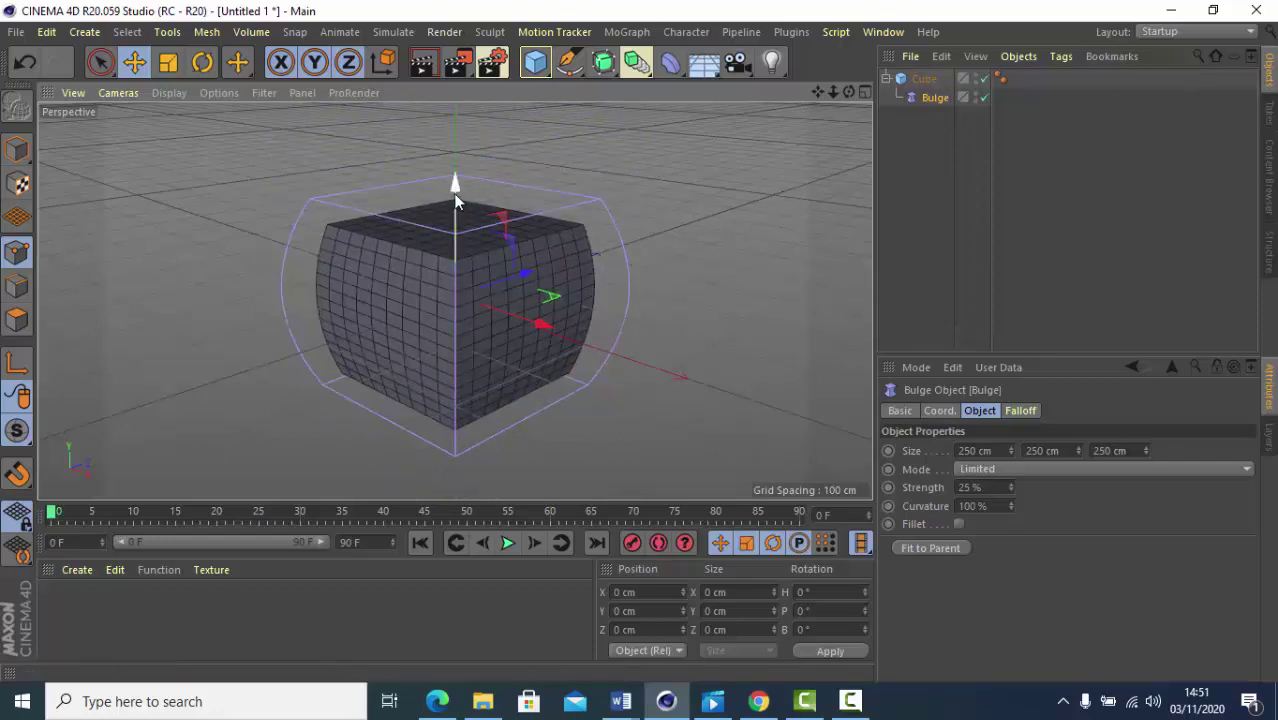
drag(466, 163, 552, 196)
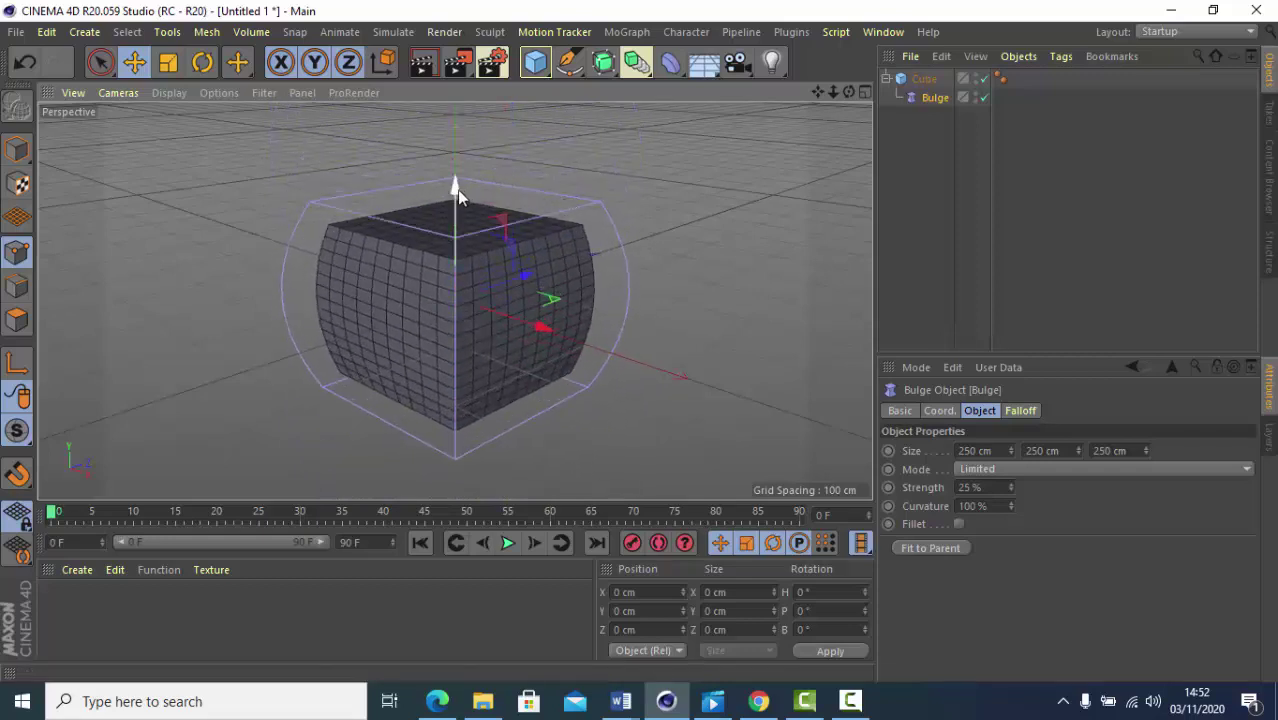
drag(457, 185, 505, 245)
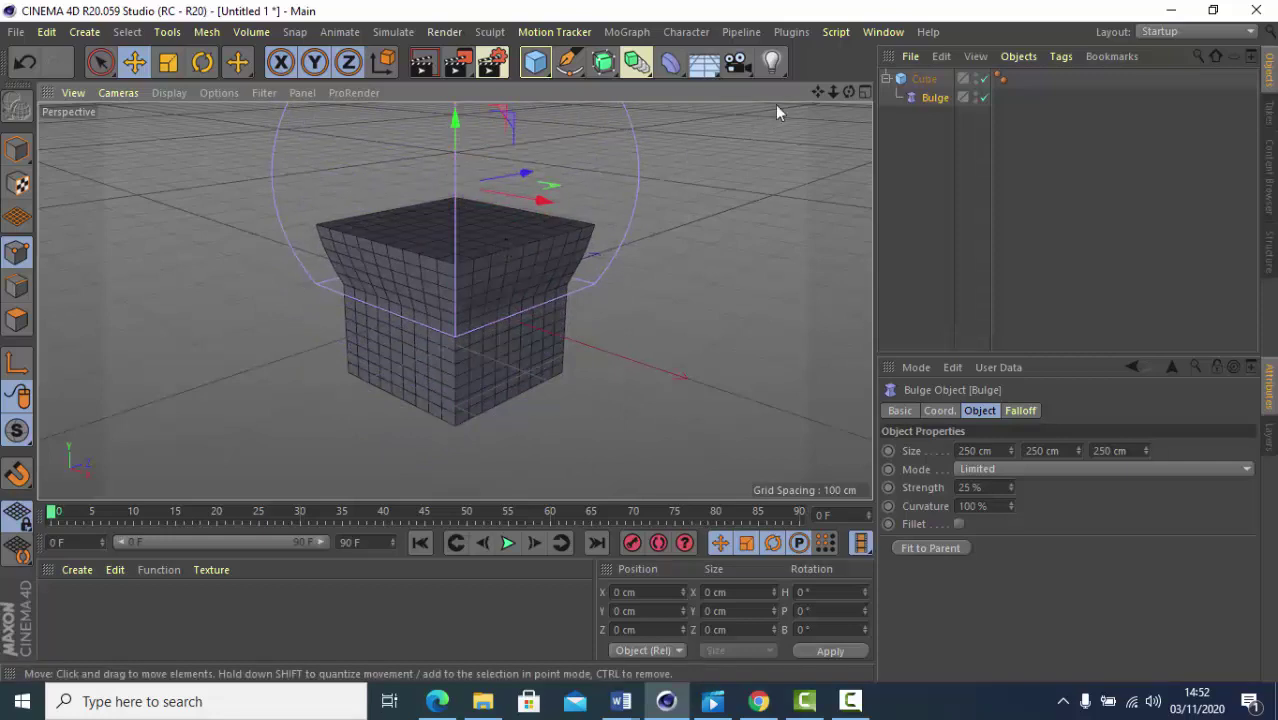
Delete the cube together with its Bulge deformer
drag(833, 92, 798, 92)
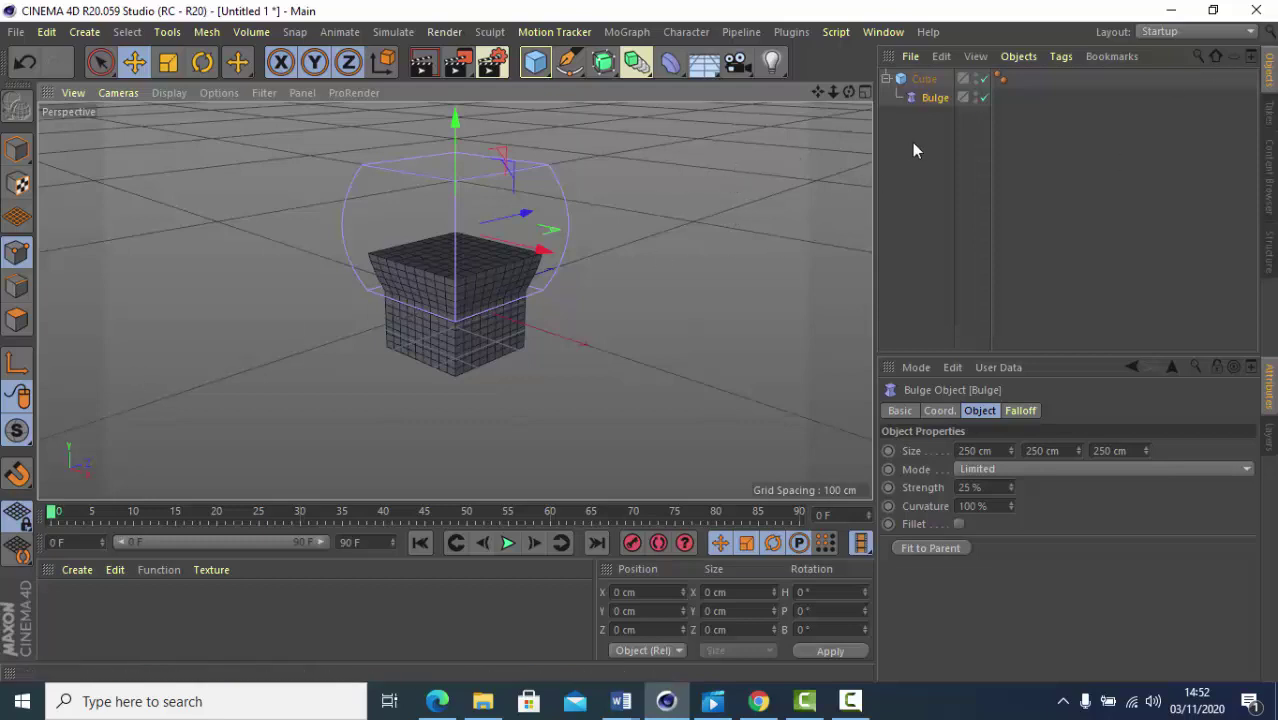
ctrl+click(911, 76)
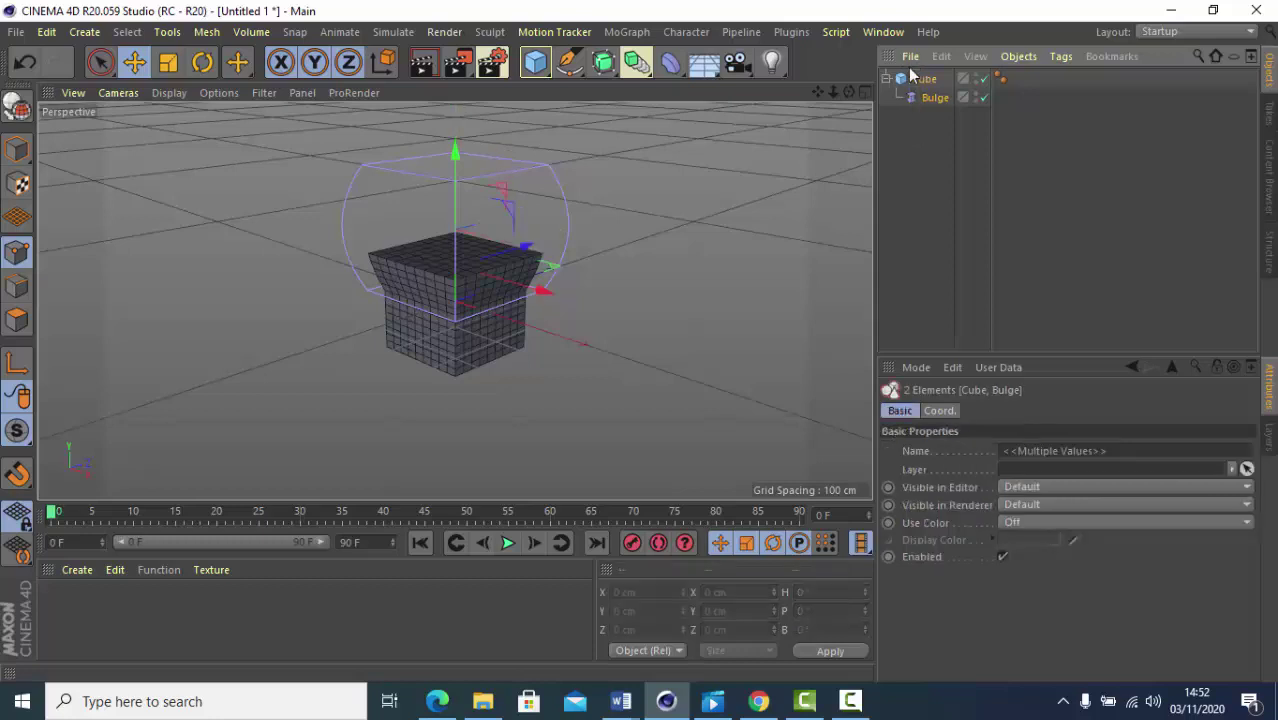
key(Delete)
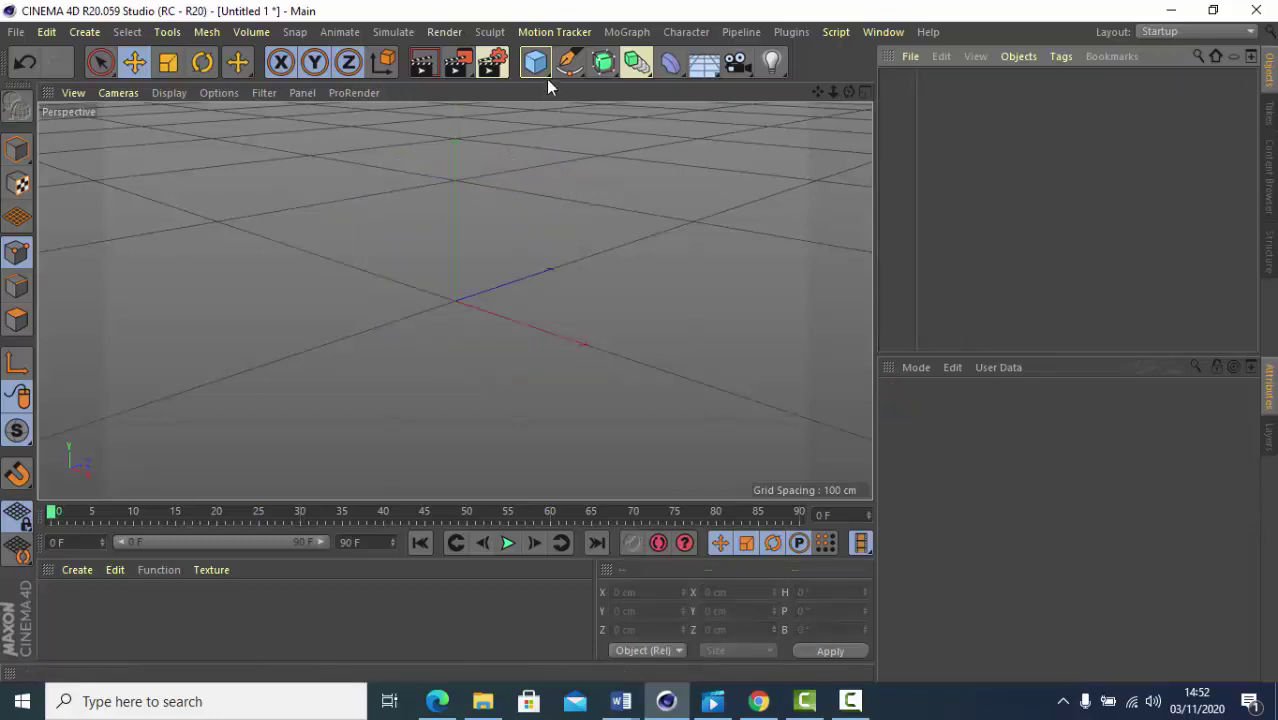
Add a new cube and an Explosion deformer, and make the Explosion a child of the cube
drag(832, 93, 790, 96)
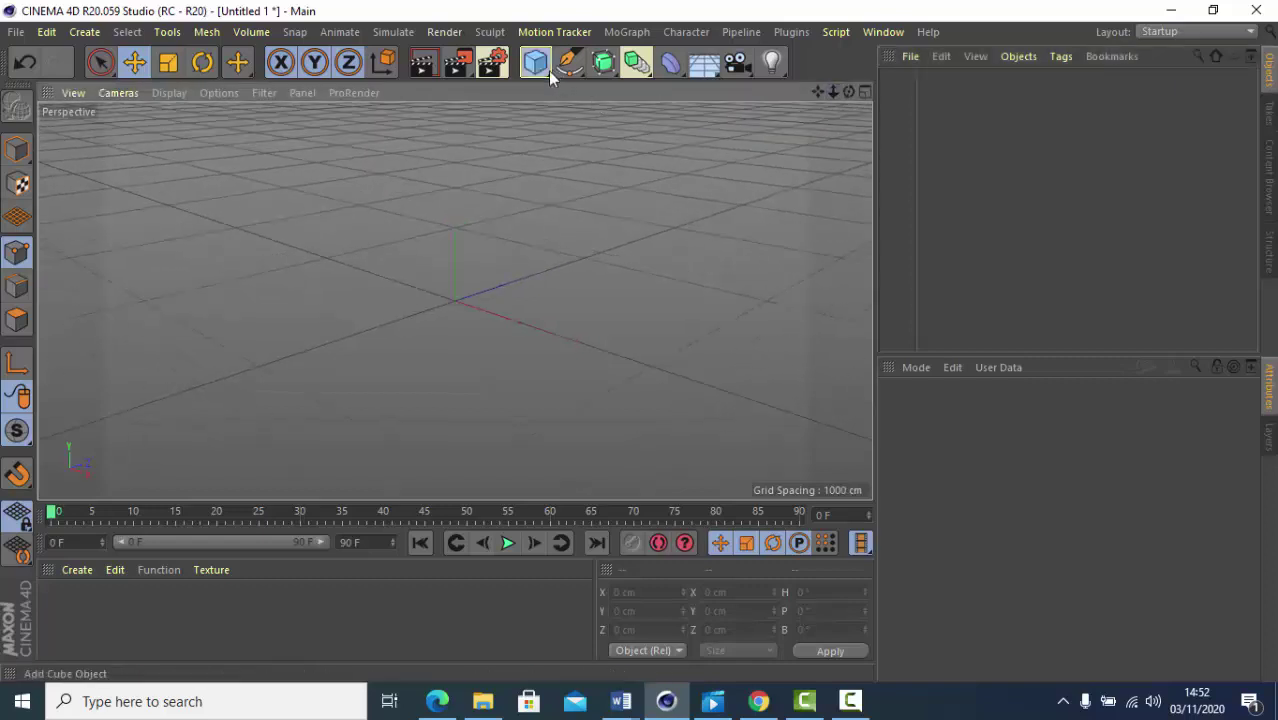
drag(548, 70, 712, 84)
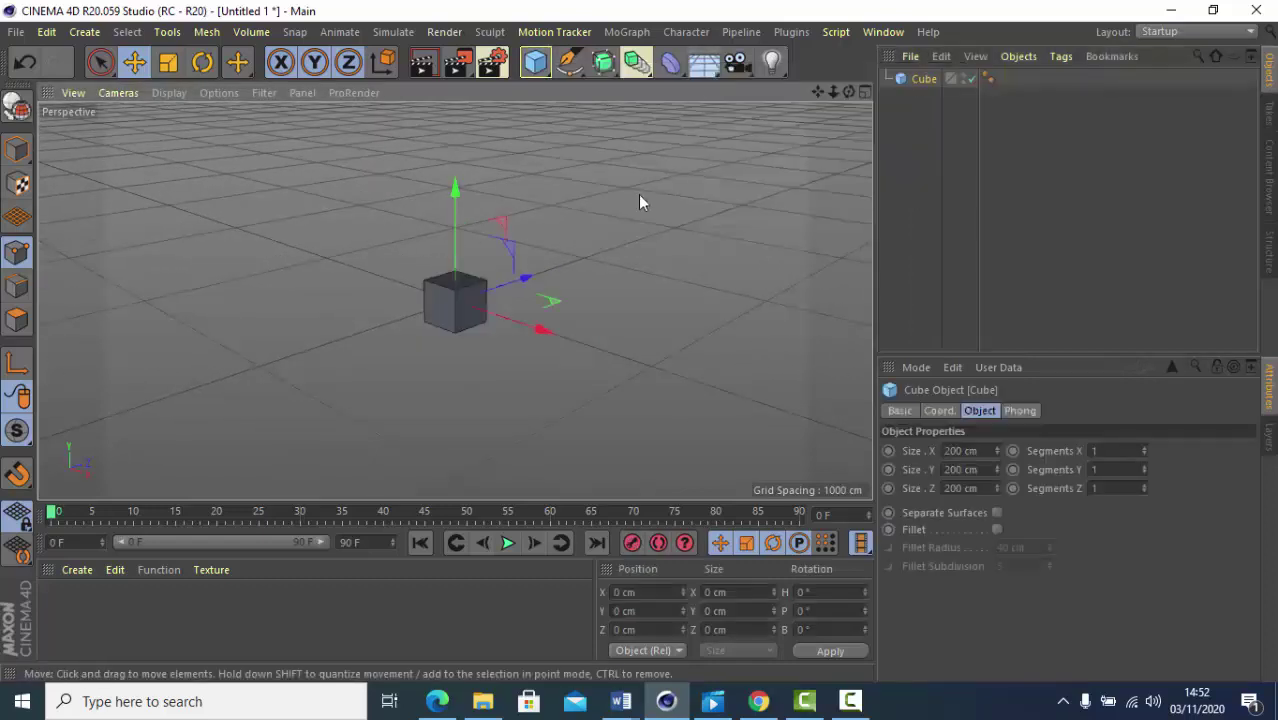
scroll(700, 198, up, 3)
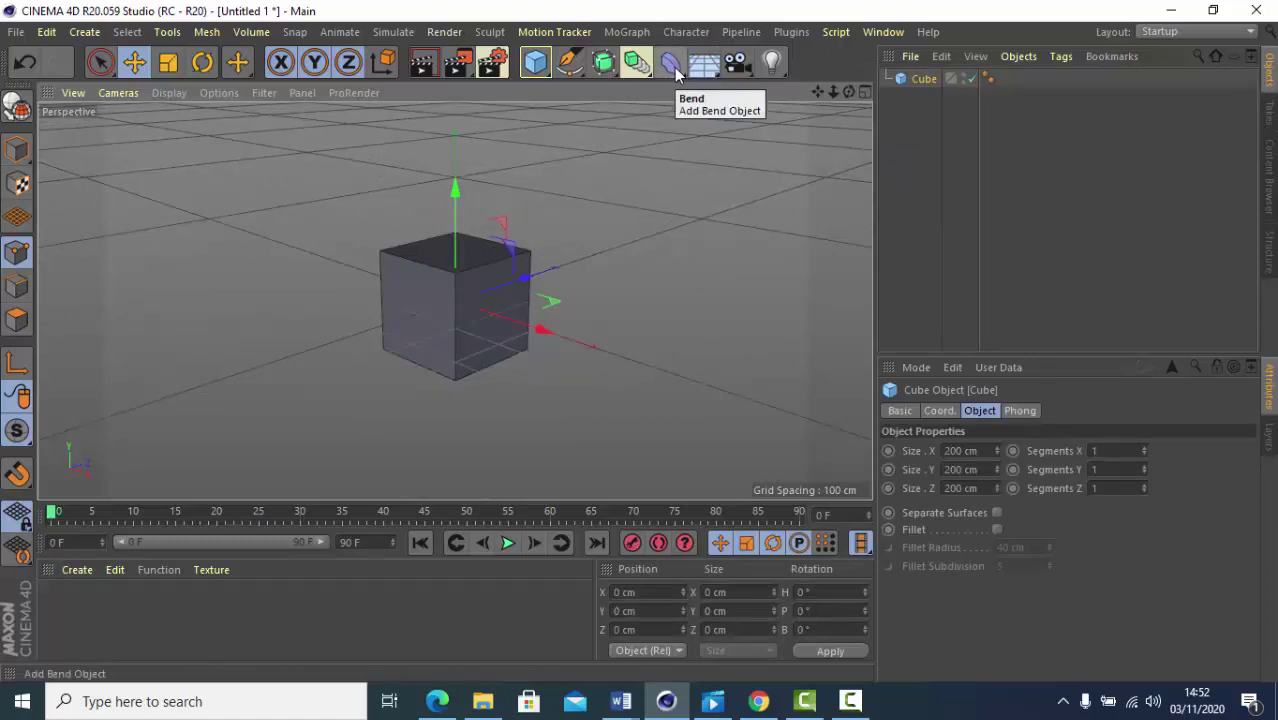
drag(674, 68, 873, 162)
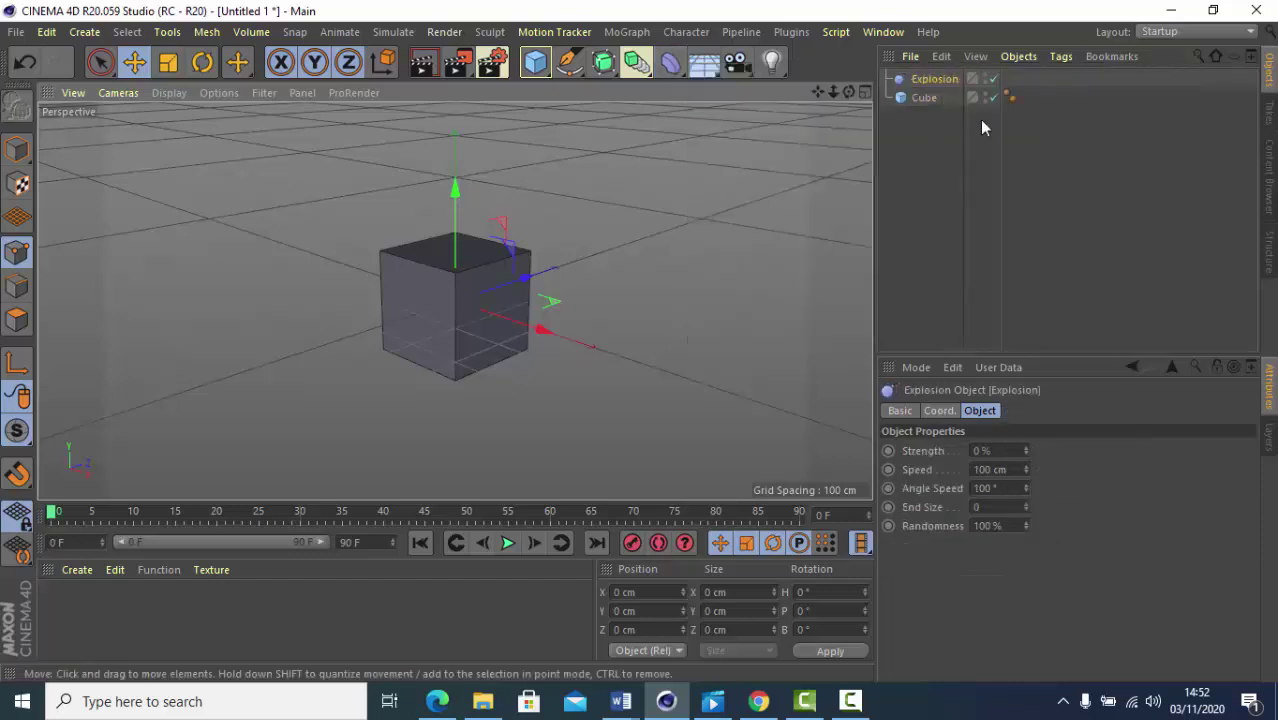
mouse_move(930, 78)
mouse_down()
mouse_move(933, 63)
mouse_move(942, 100)
mouse_move(926, 79)
mouse_up()
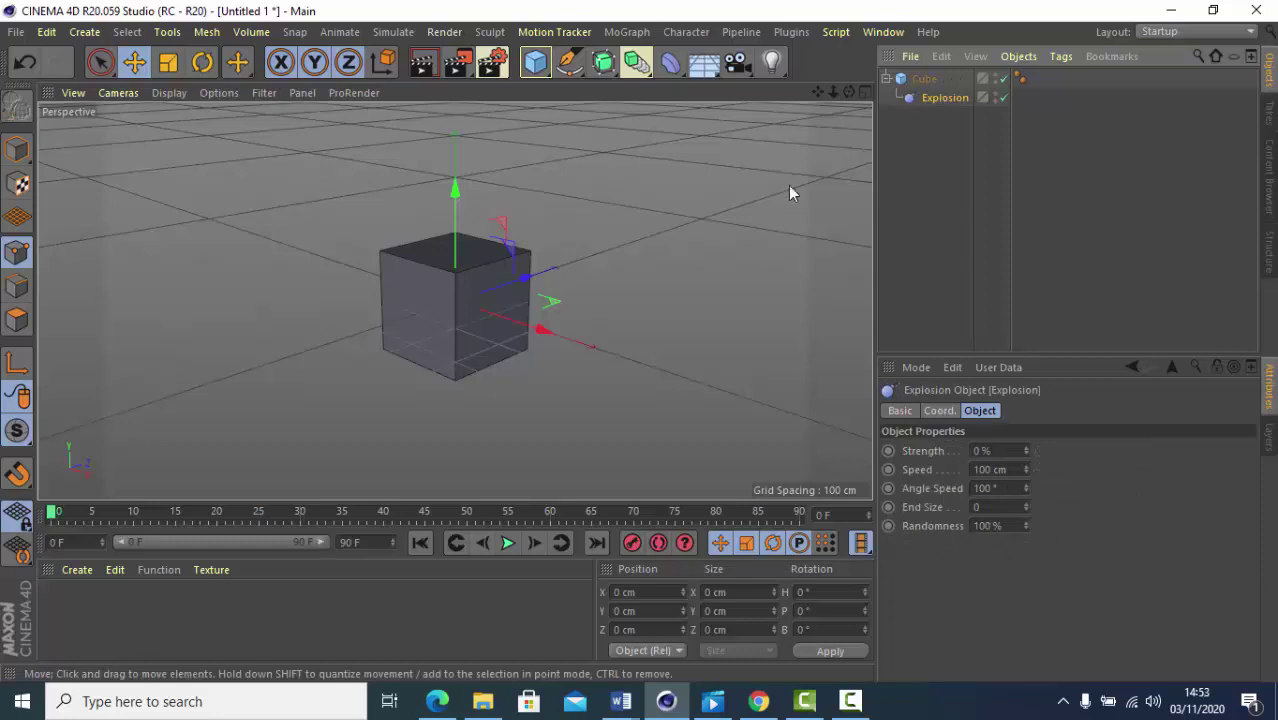
Set the cube's segments to 7 in X, 14 in Y and 7 in Z
click(922, 79)
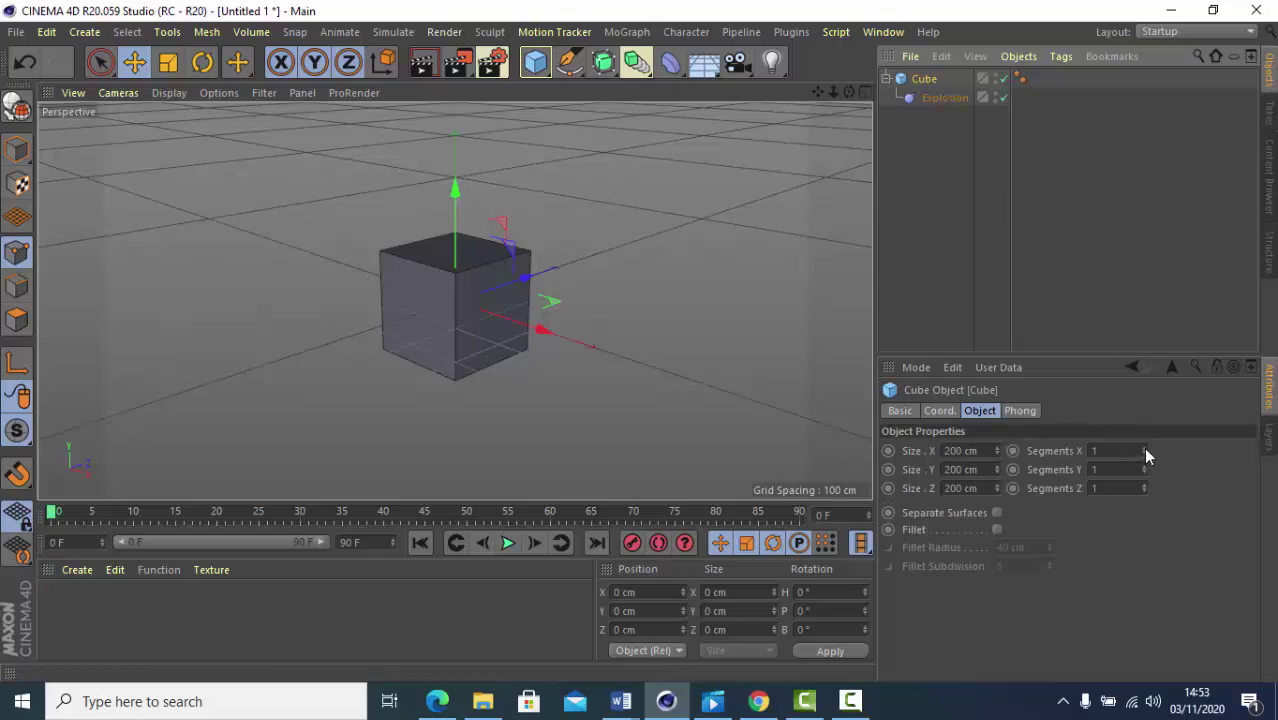
drag(1146, 451, 1146, 451)
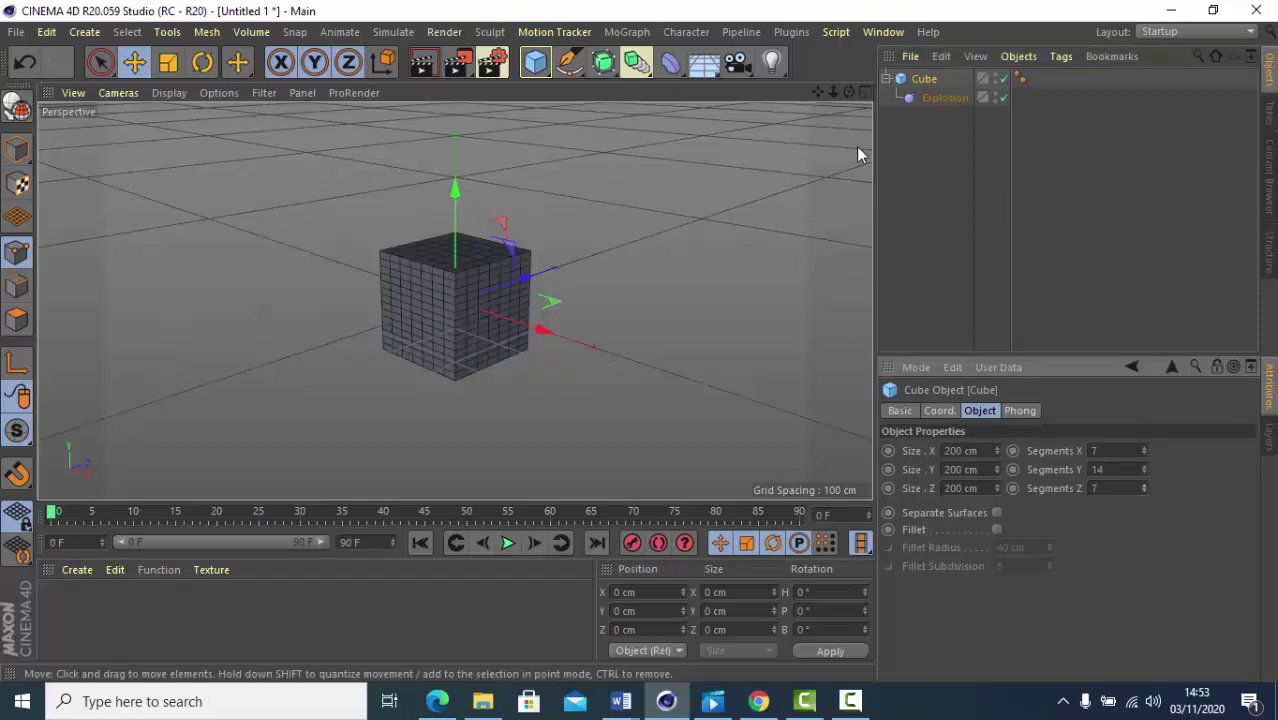
Set the Explosion deformer's strength to 40% to burst the cube into fragments
click(944, 97)
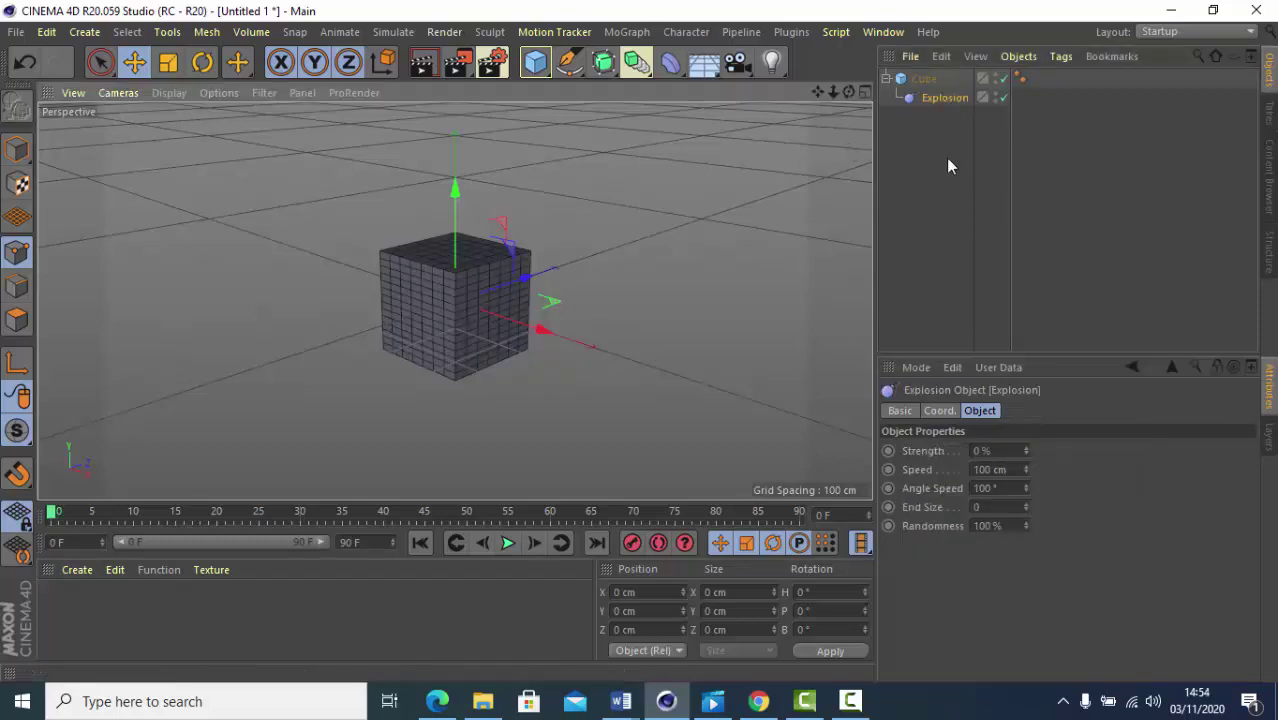
click(933, 99)
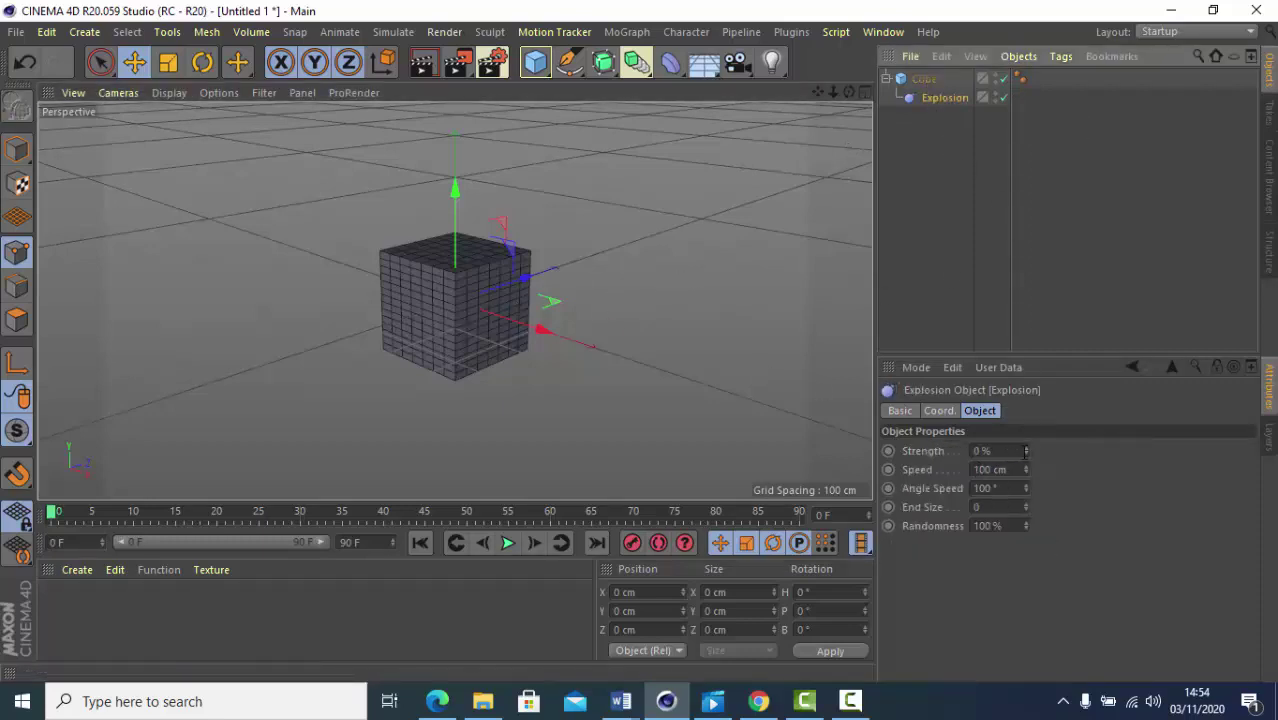
drag(1028, 453, 1025, 450)
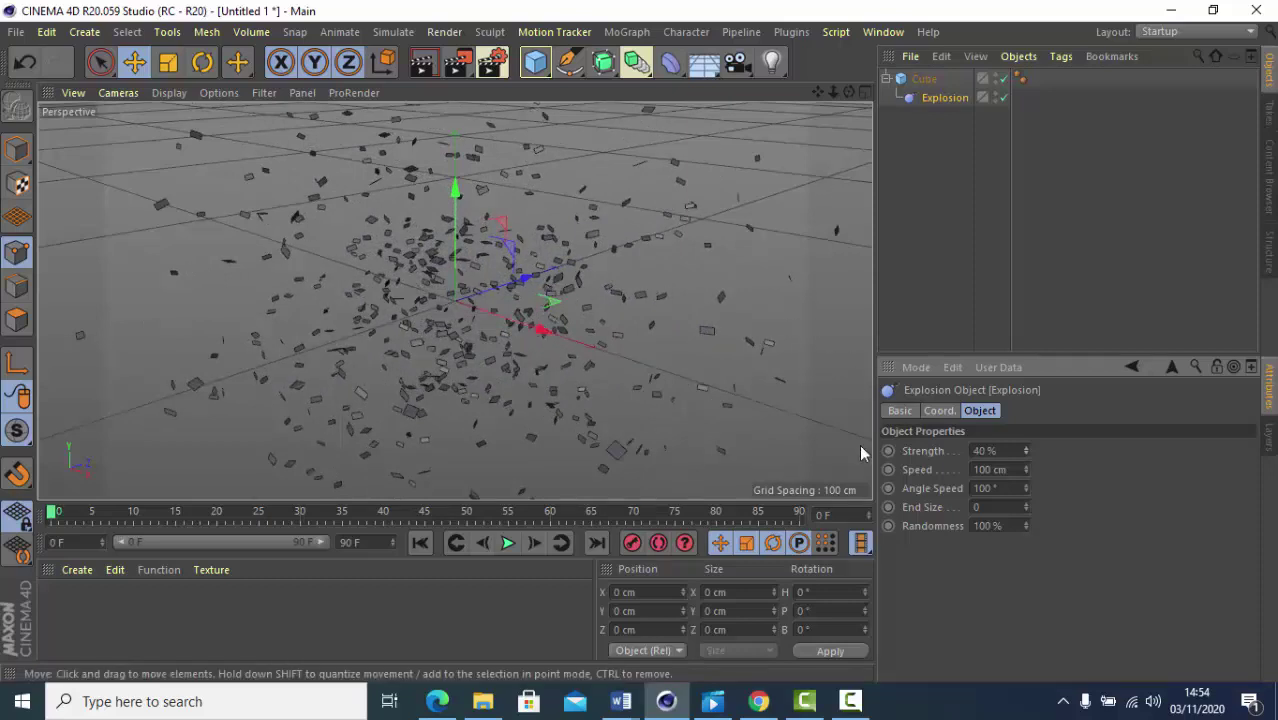
Set the explosion's angle speed to 69°, and raise its end size to 1.2 and return it to 0
drag(1025, 488, 910, 528)
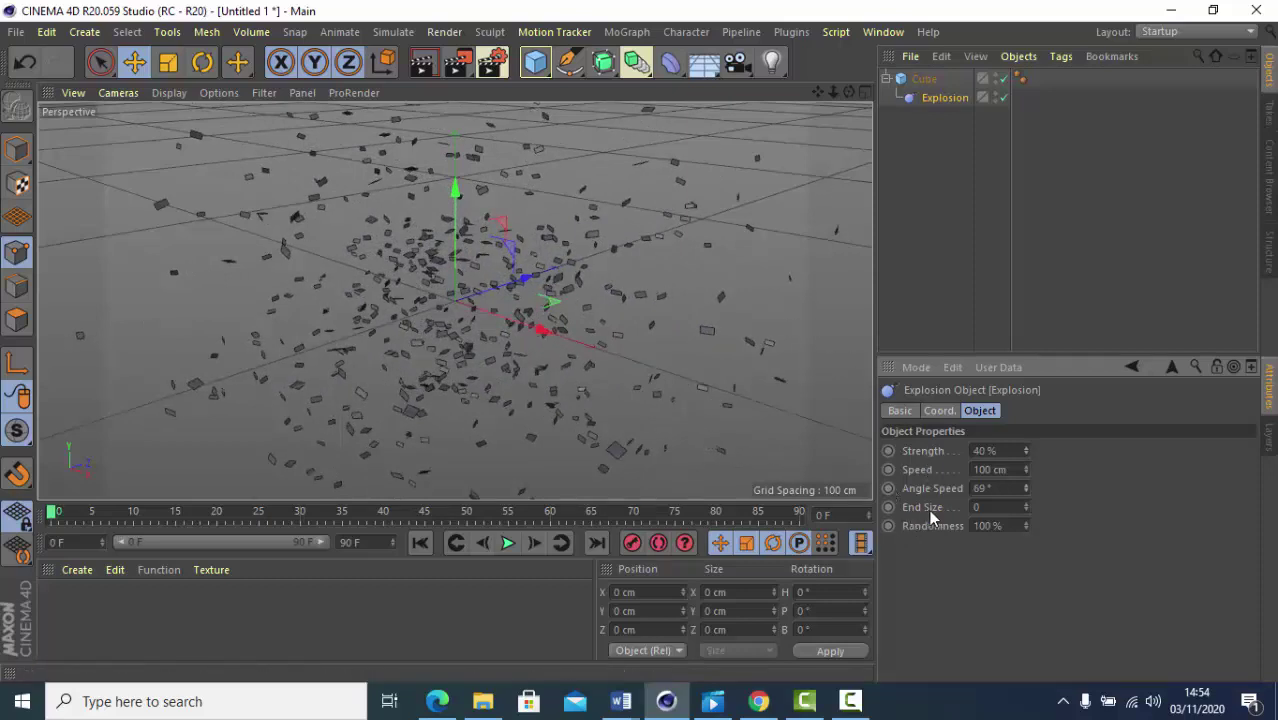
click(1027, 506)
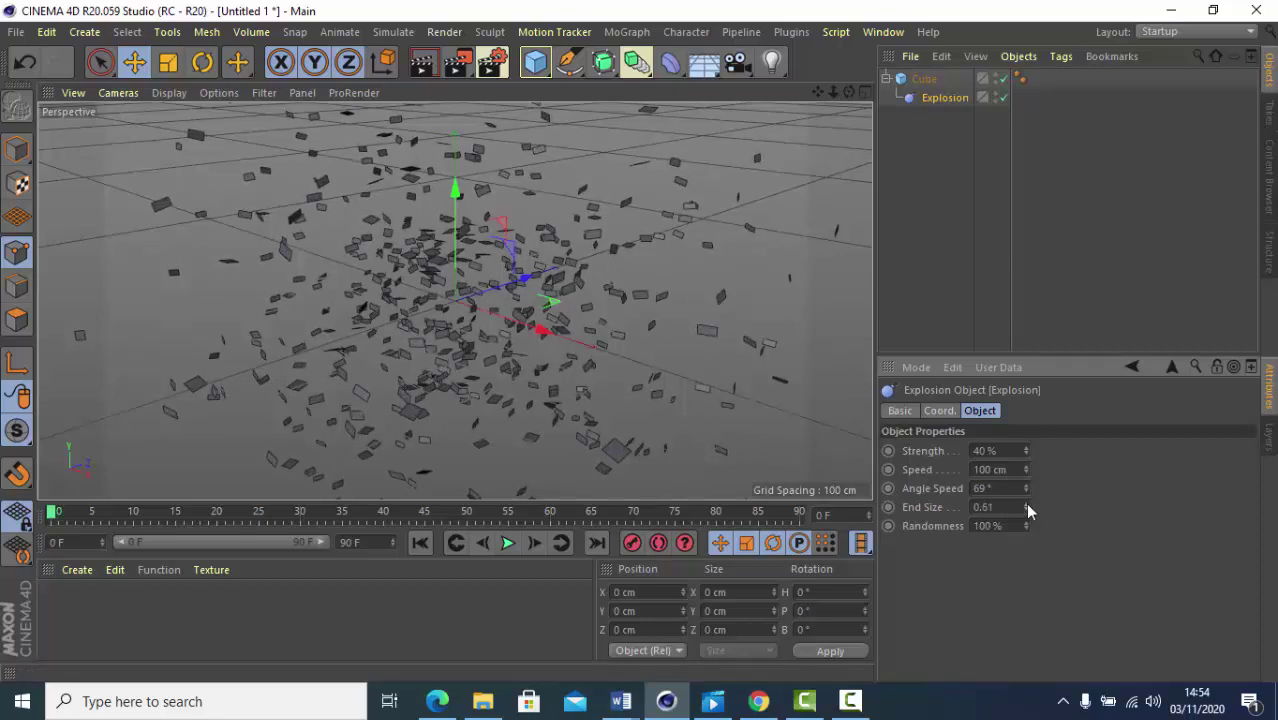
drag(1027, 505, 1027, 505)
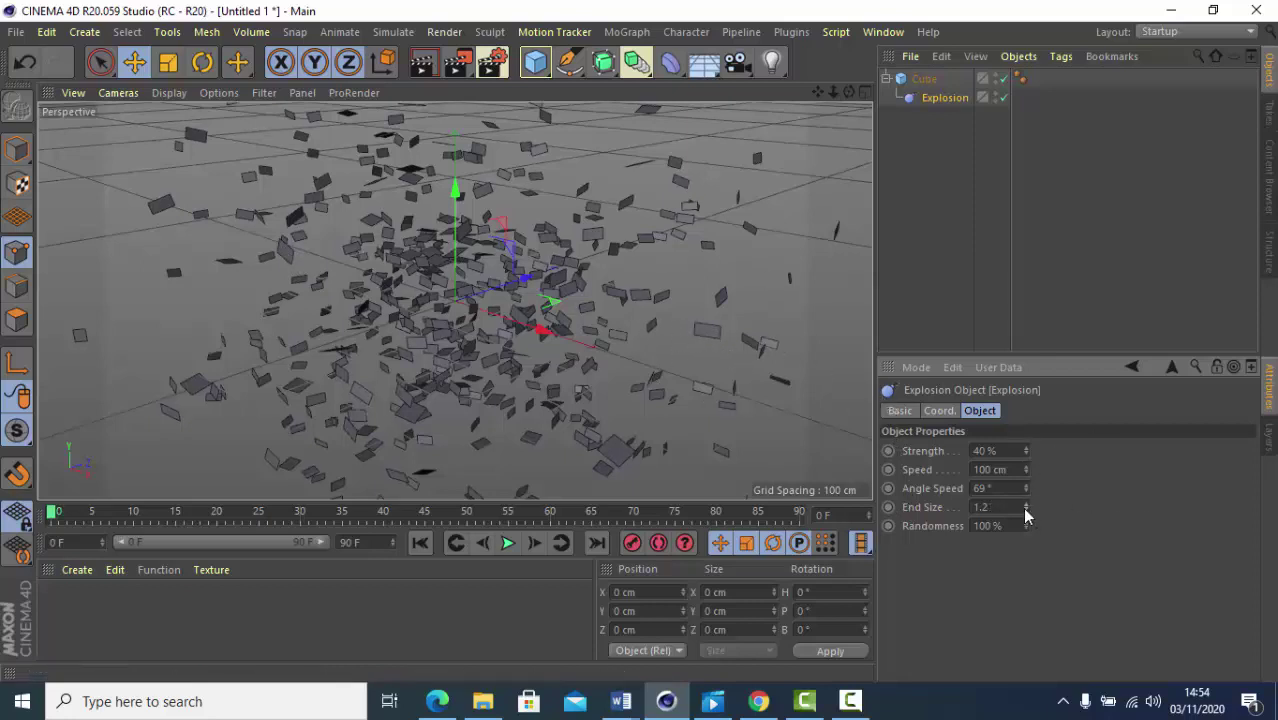
drag(1025, 508, 1025, 508)
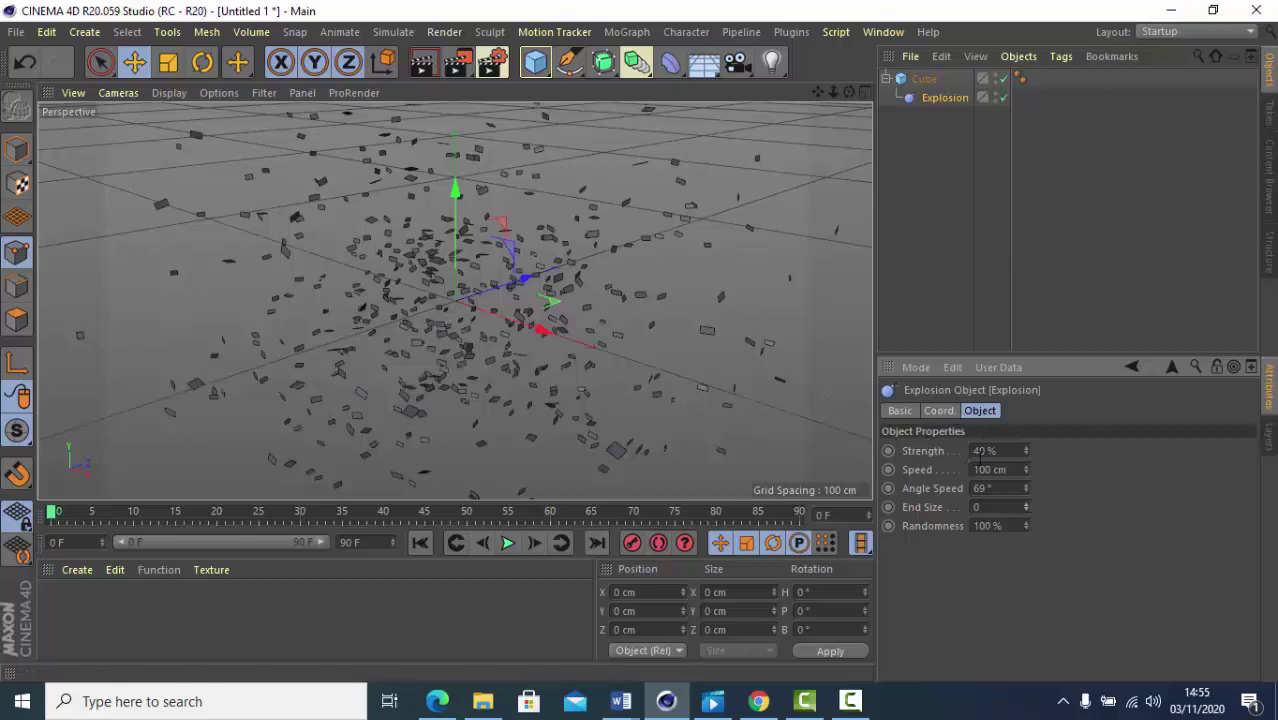
Reset the explosion's strength to 0%, reassembling the cube, and raise it again to 35%
drag(1025, 452, 1025, 452)
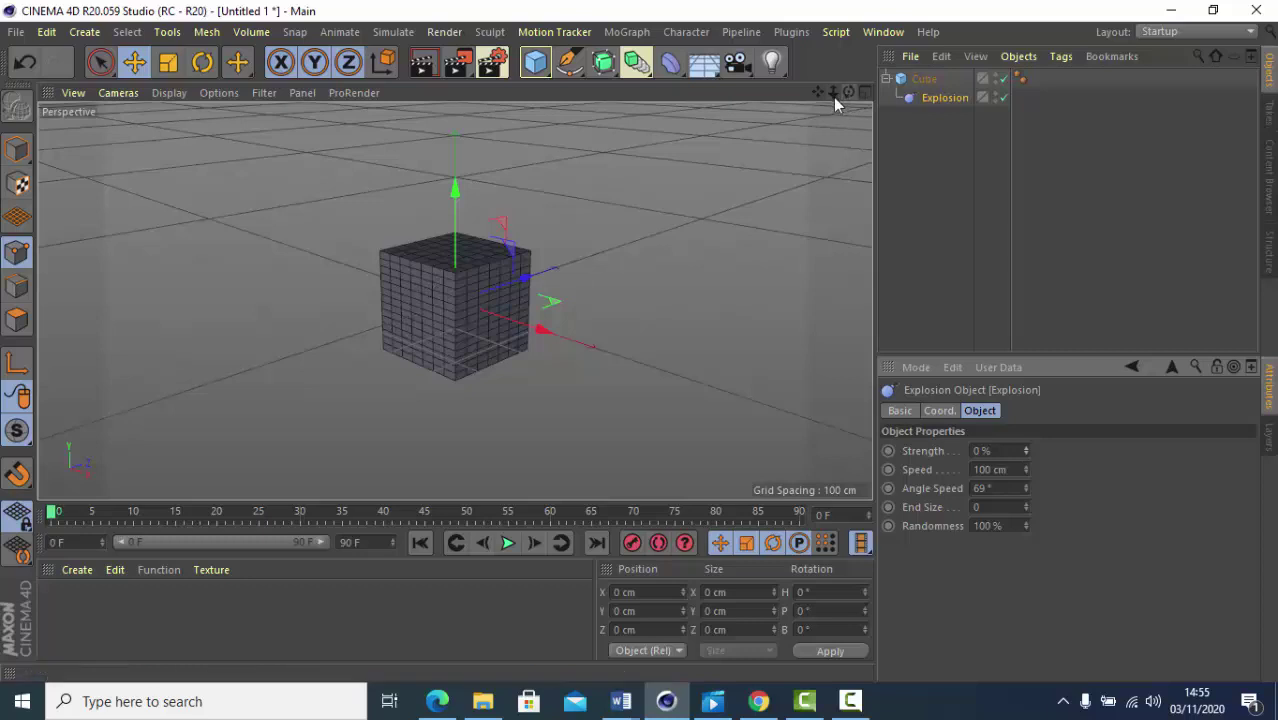
drag(1025, 451, 617, 298)
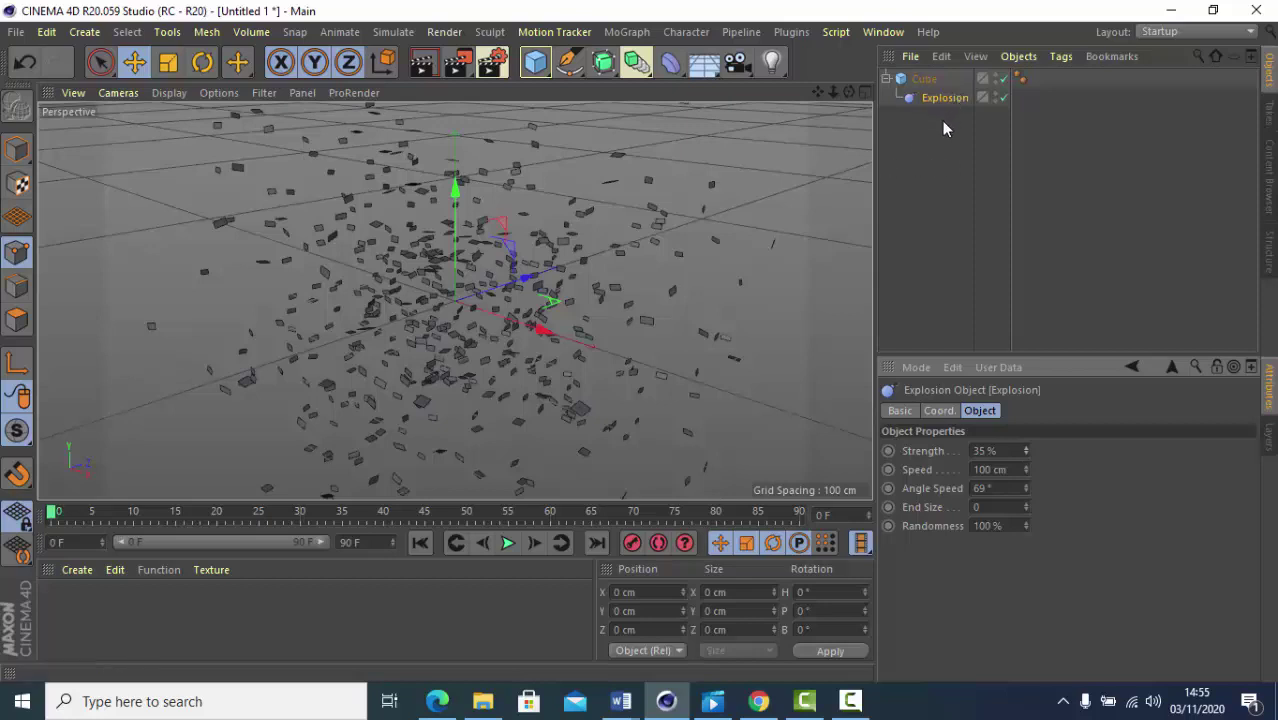
Delete the cube together with its Explosion deformer
drag(949, 135, 870, 64)
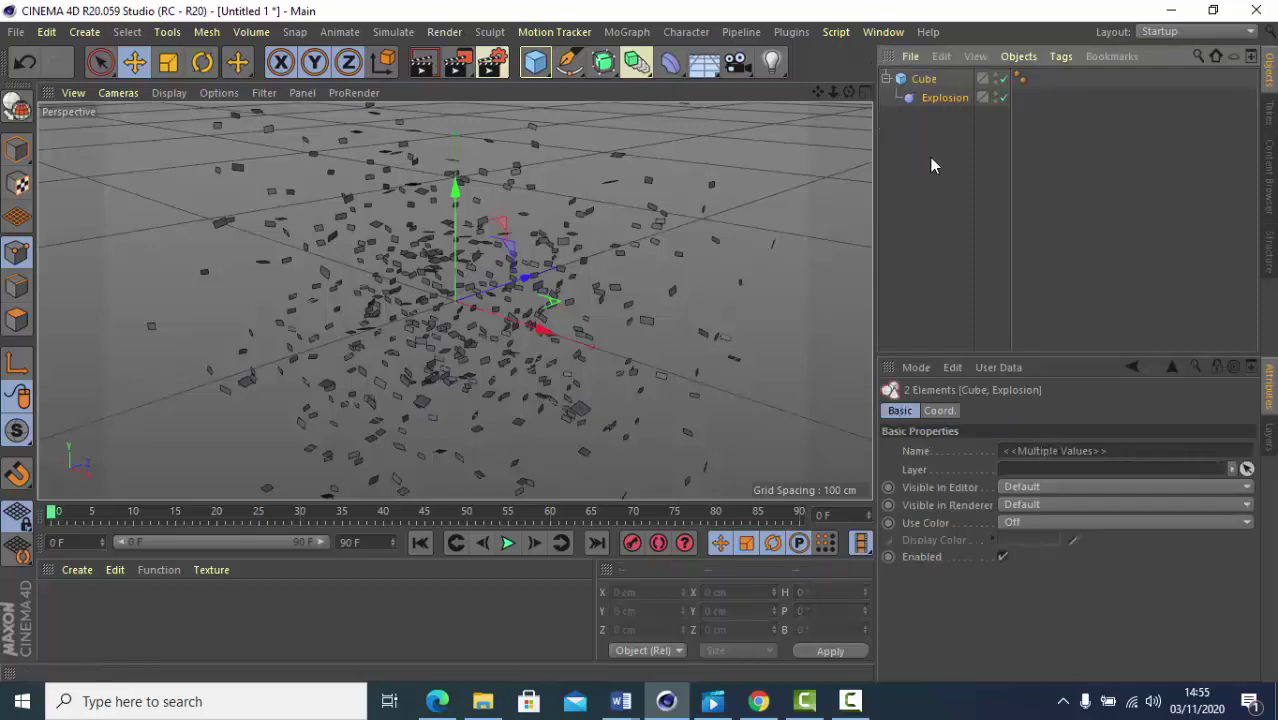
key(Delete)
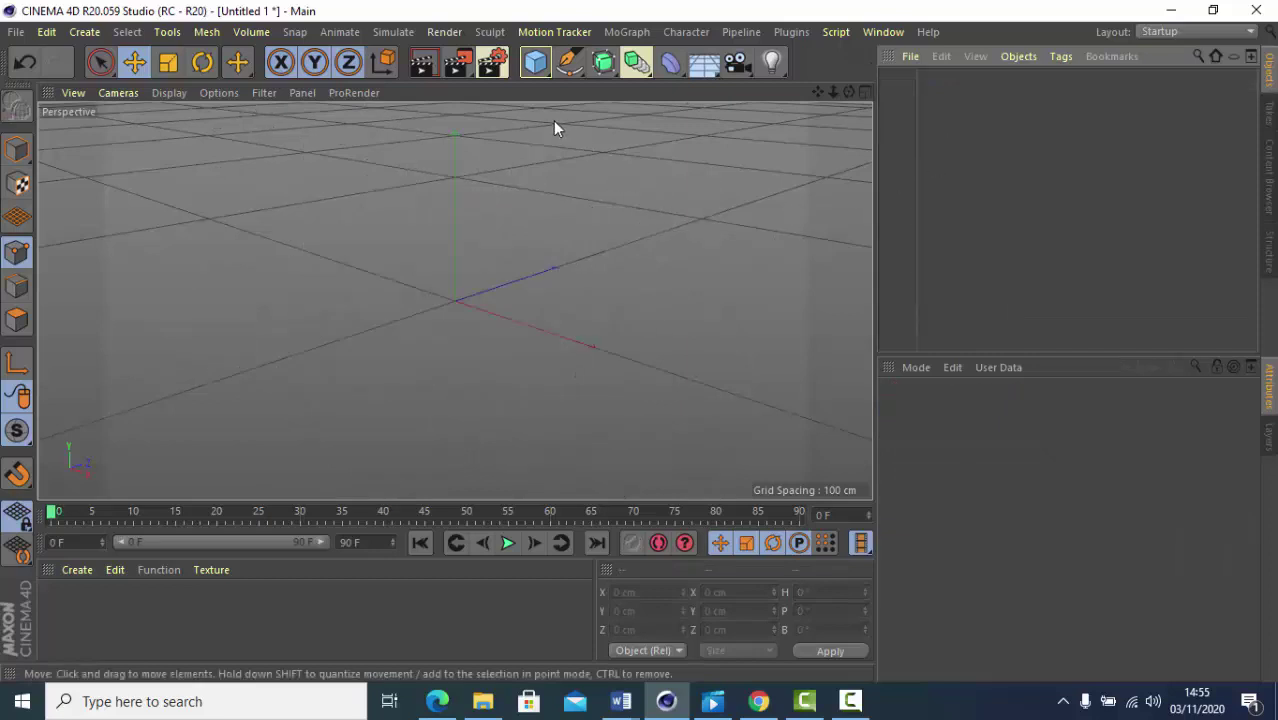
Add a cube and stretch it in model mode into a flat box about 380 × 110 × 244 cm
click(548, 70)
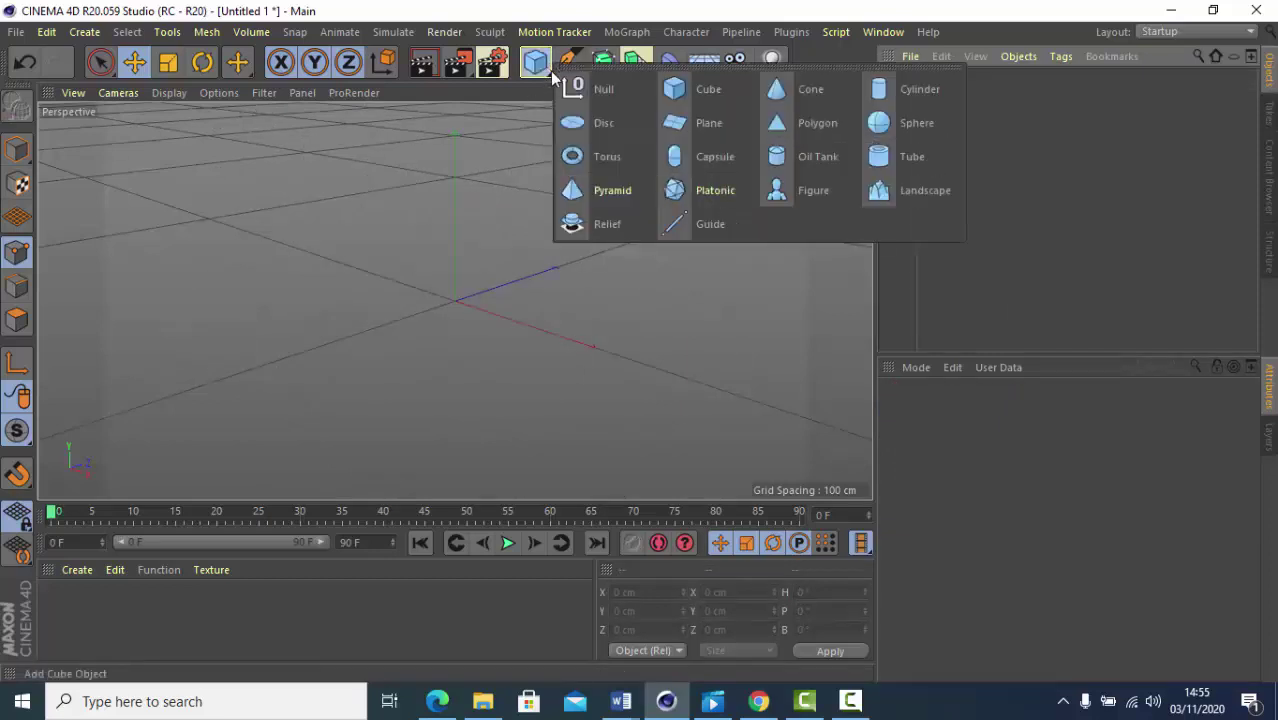
click(675, 92)
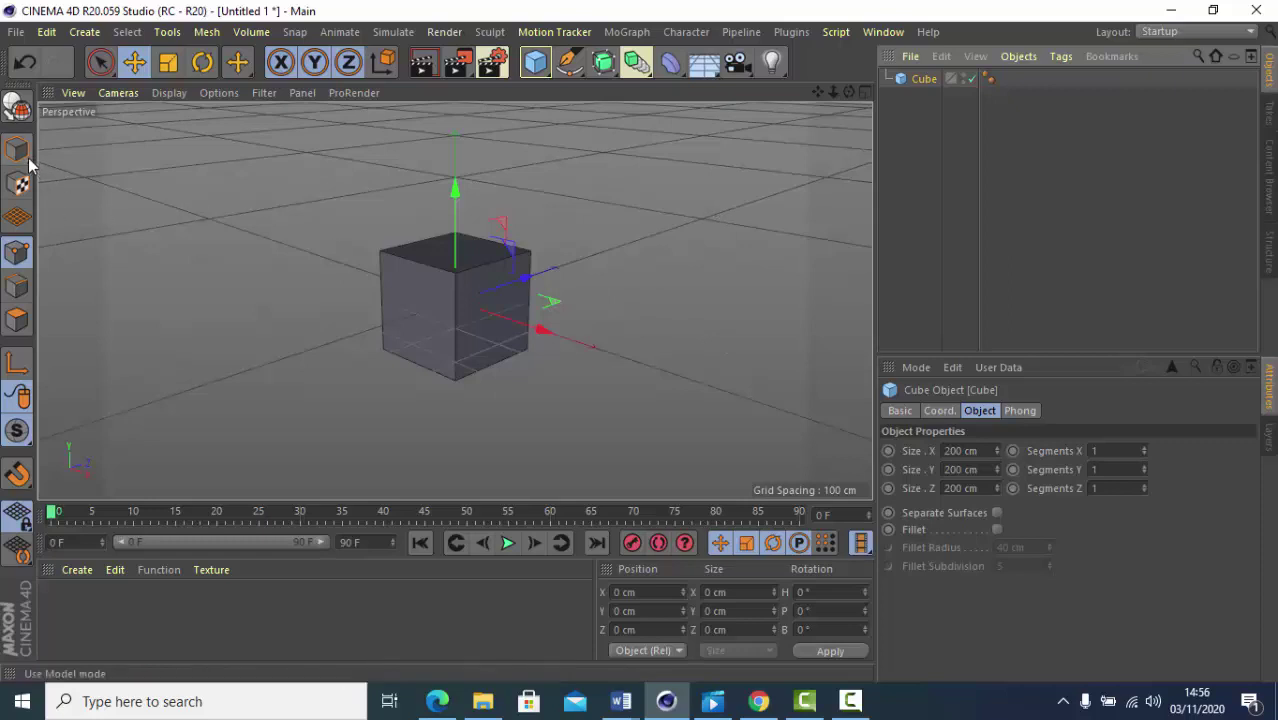
drag(30, 165, 84, 180)
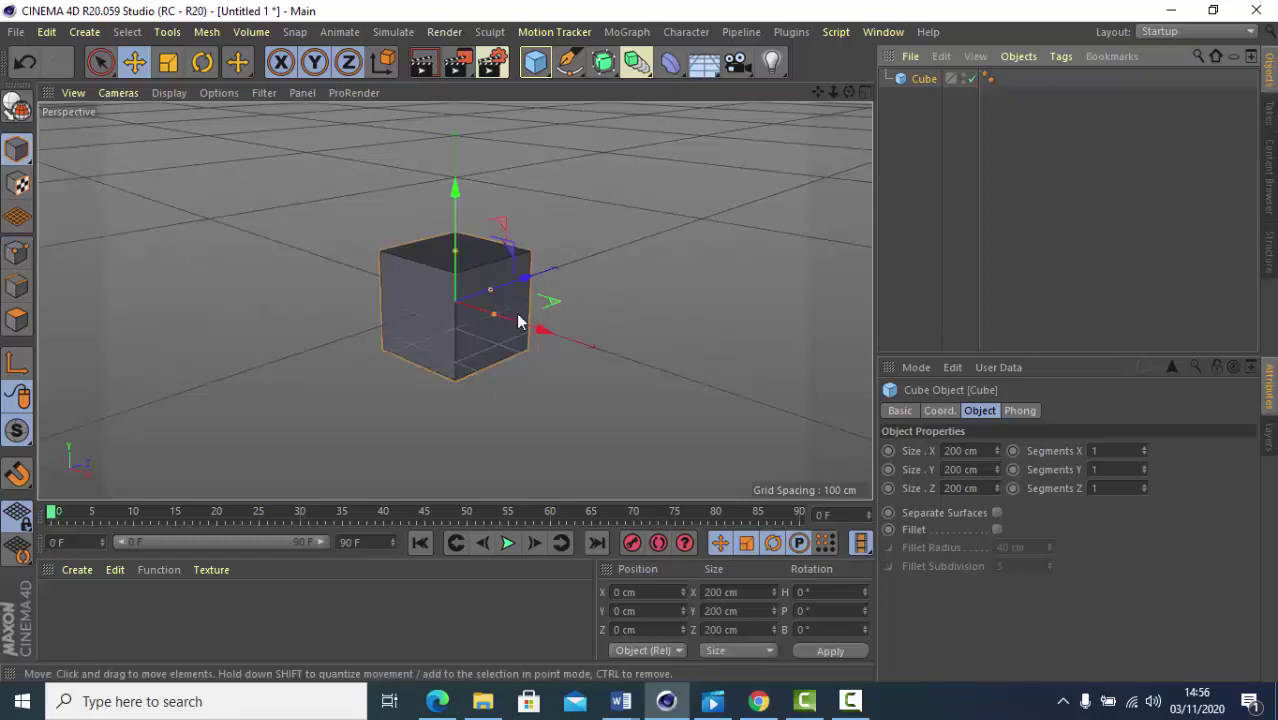
drag(494, 315, 522, 328)
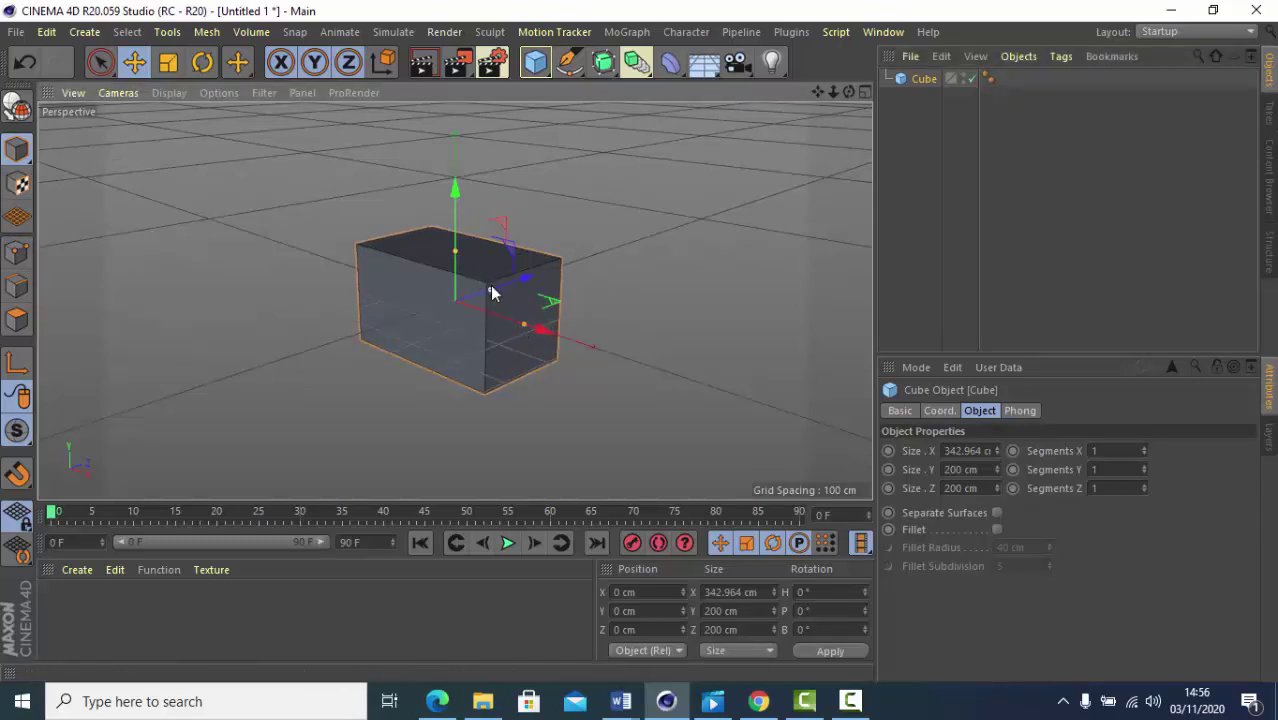
drag(492, 292, 519, 288)
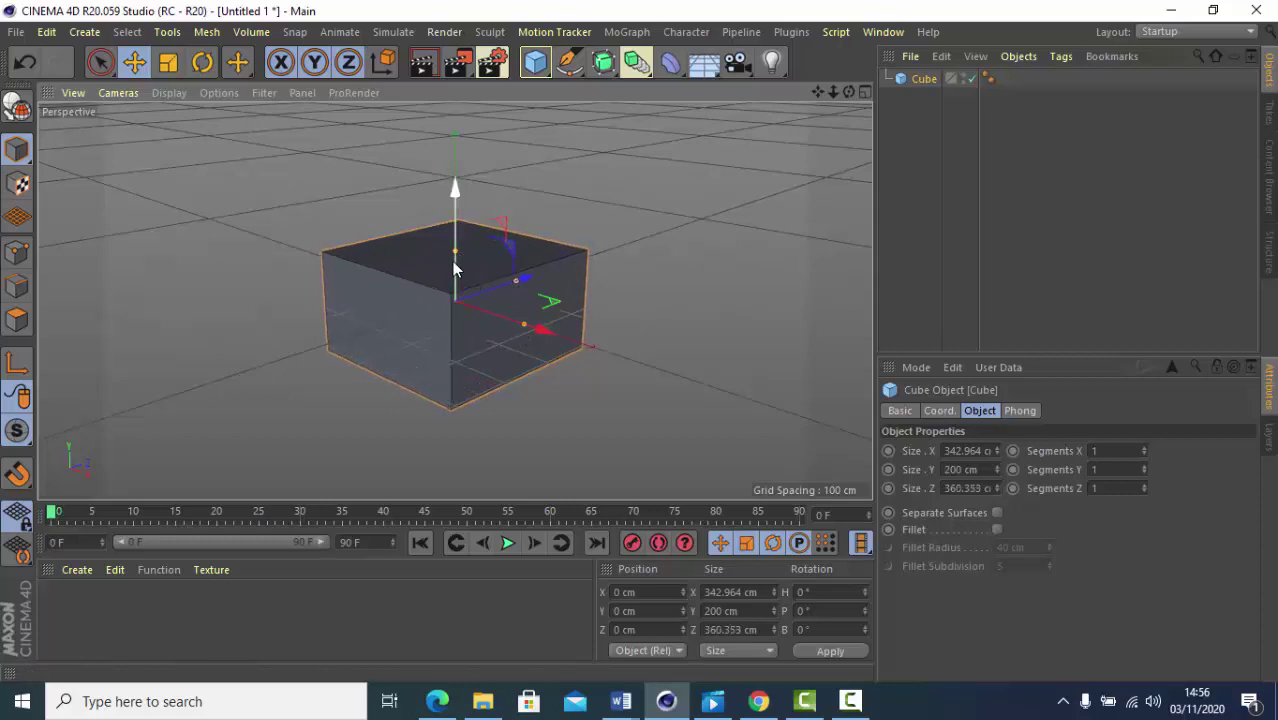
drag(455, 255, 532, 330)
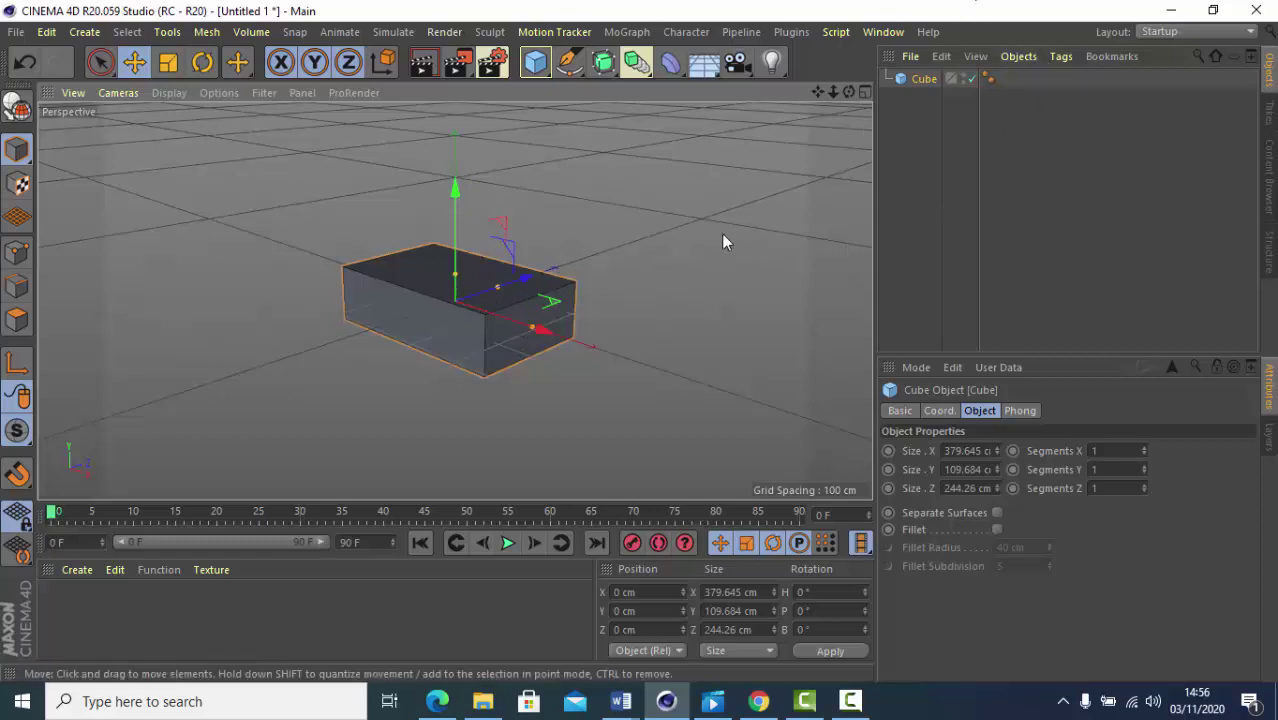
Add a Melt deformer and make it a child of the flat box
click(670, 70)
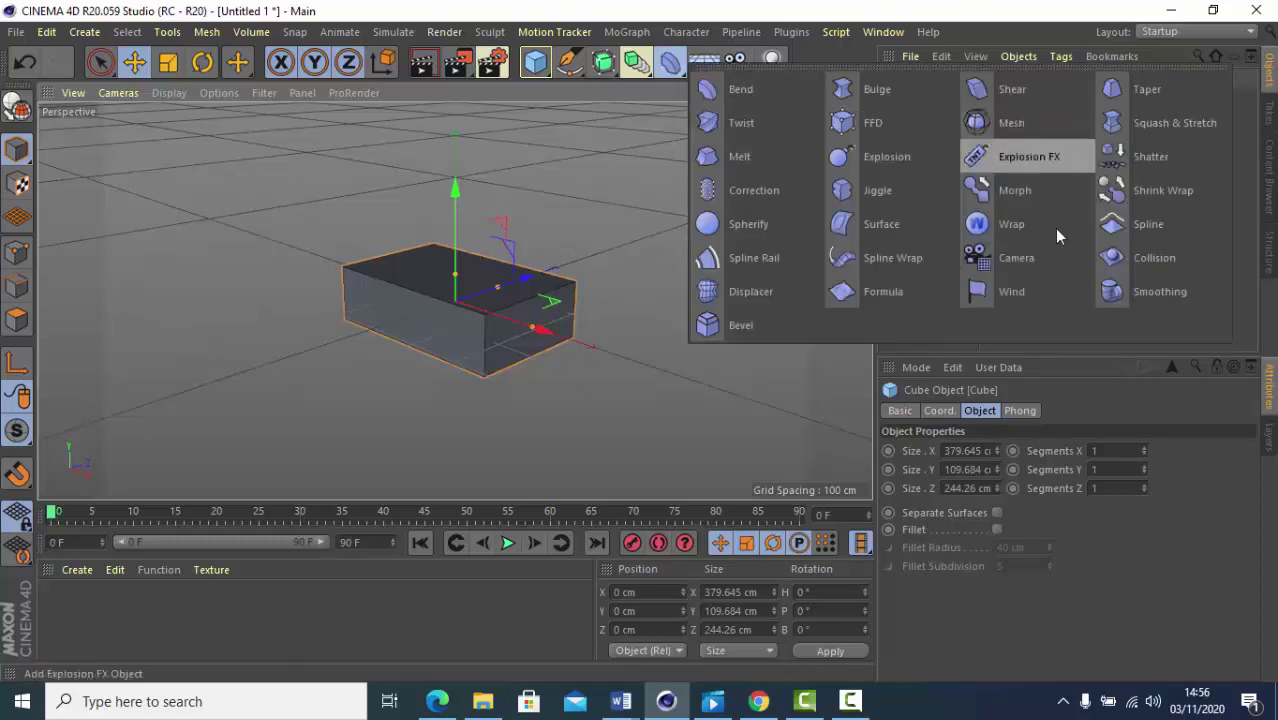
click(731, 164)
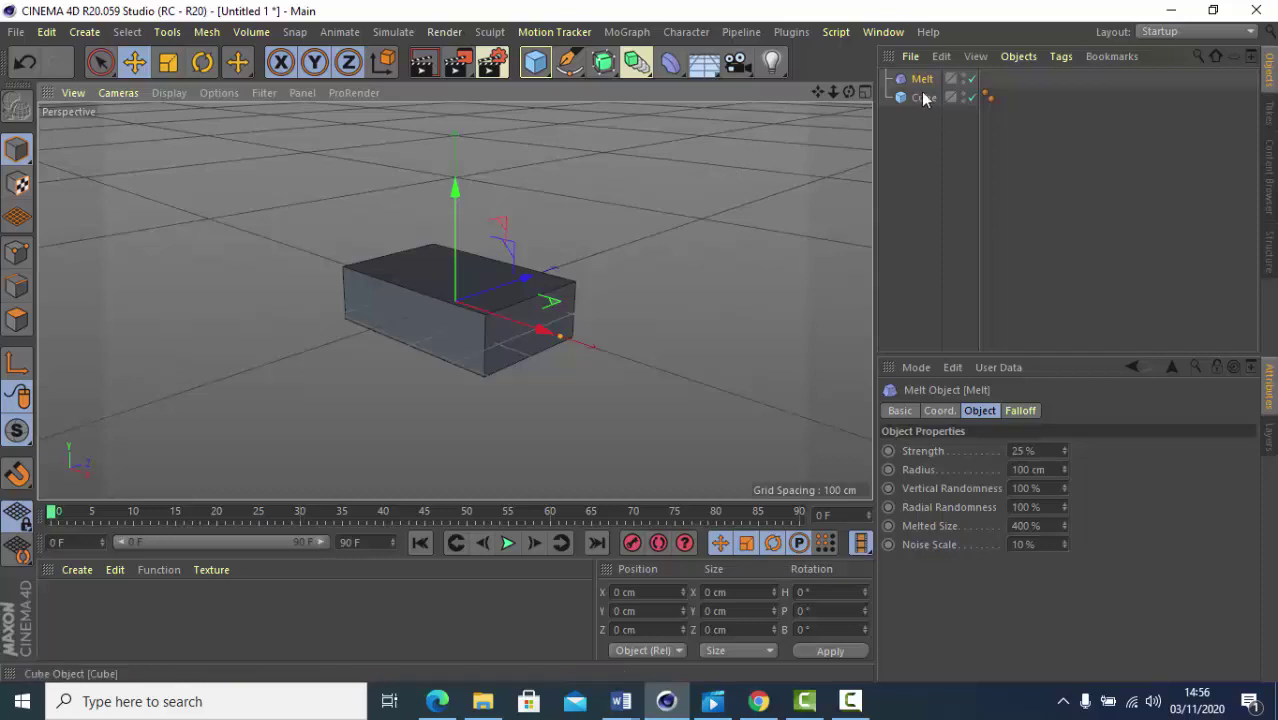
drag(922, 98, 922, 72)
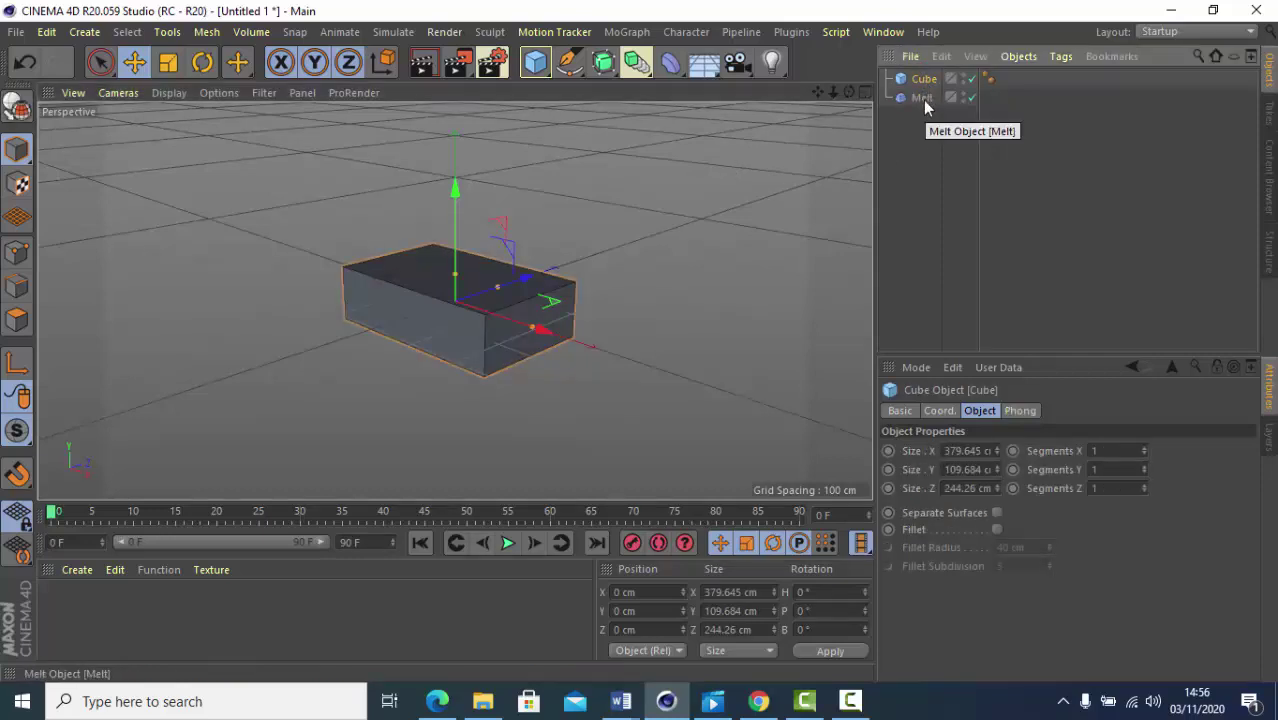
drag(924, 99, 918, 84)
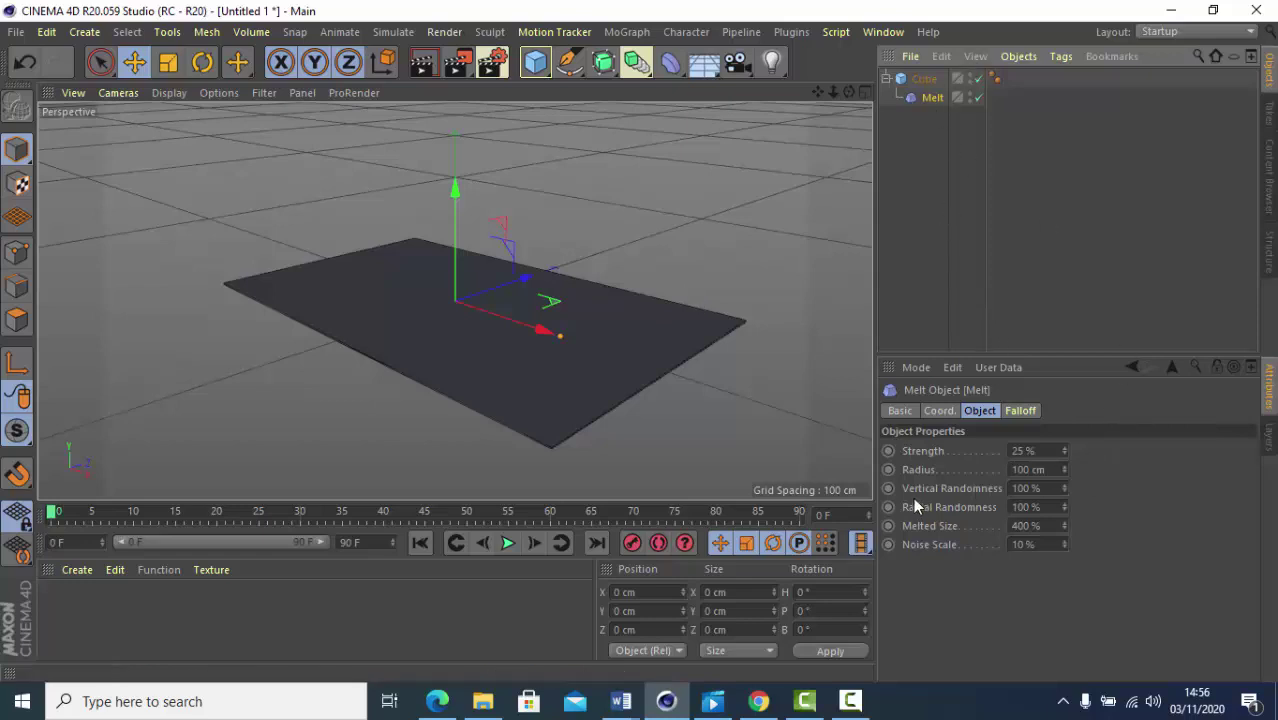
Set Melt to strength 4%, radius 16 cm, vertical randomness 89%, melted size 396% and noise scale 497.1%, and preview-render the view
drag(1072, 450, 1055, 447)
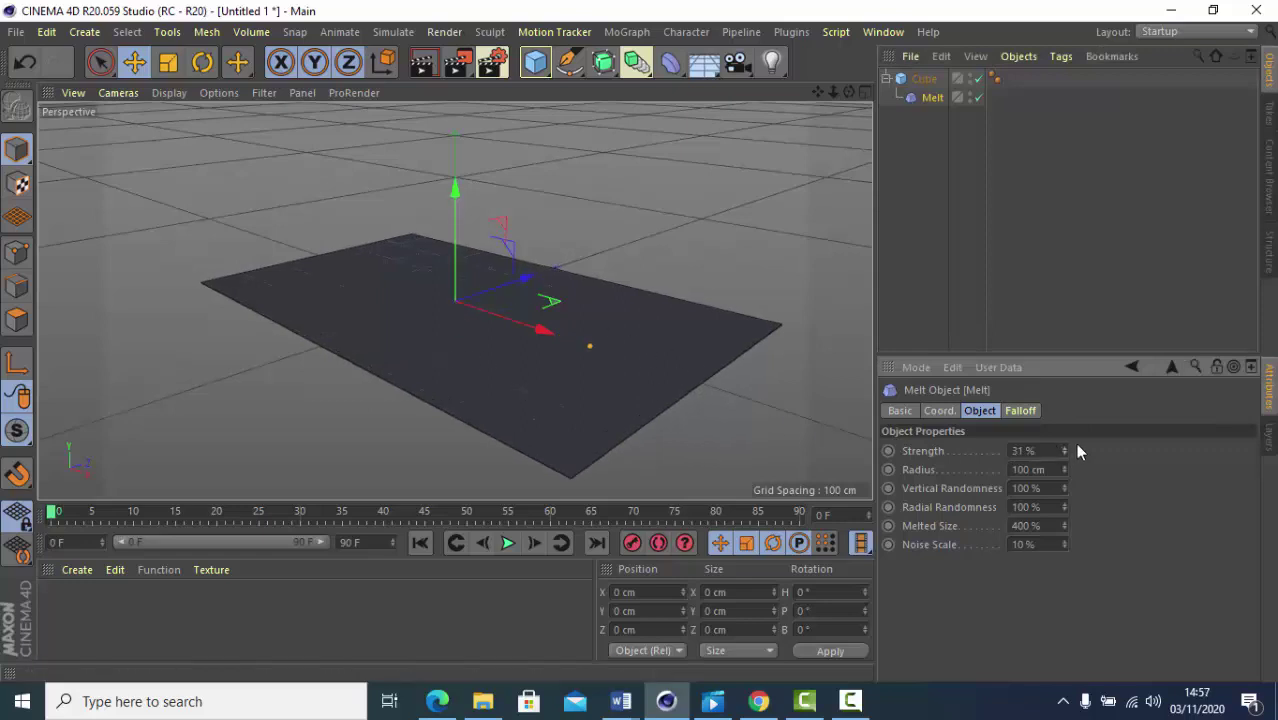
drag(1065, 459, 1064, 457)
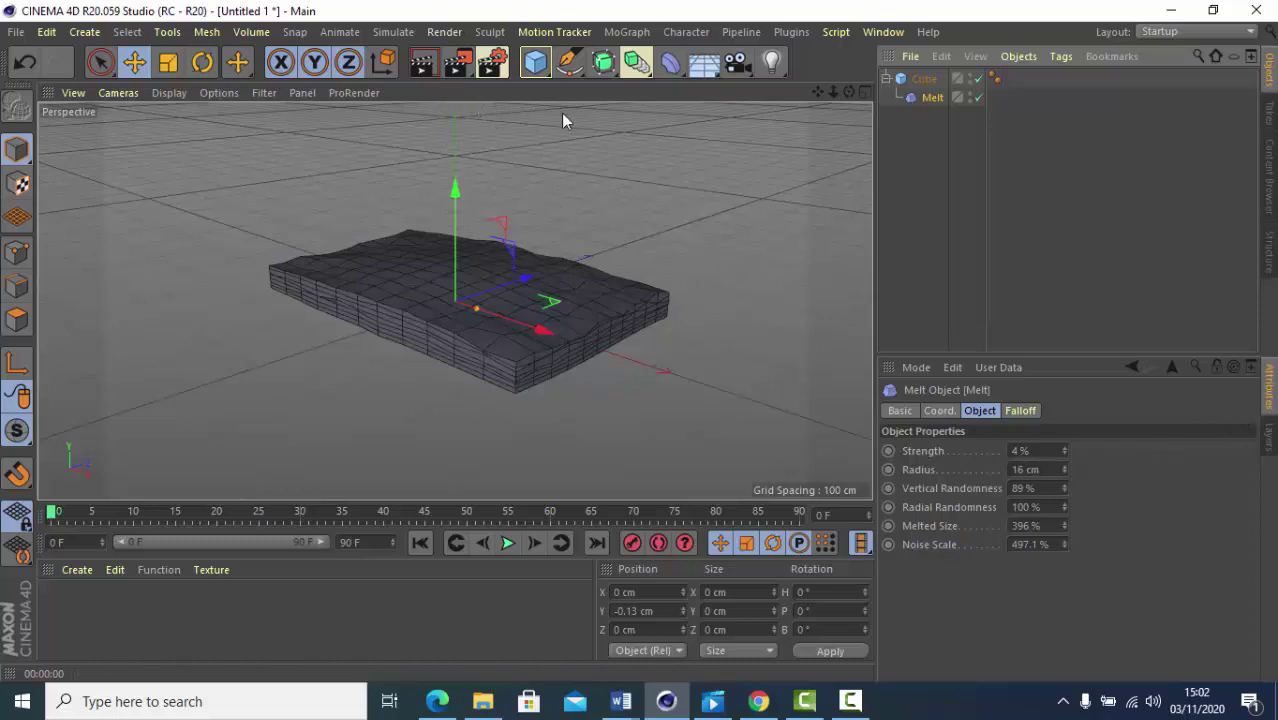
click(424, 66)
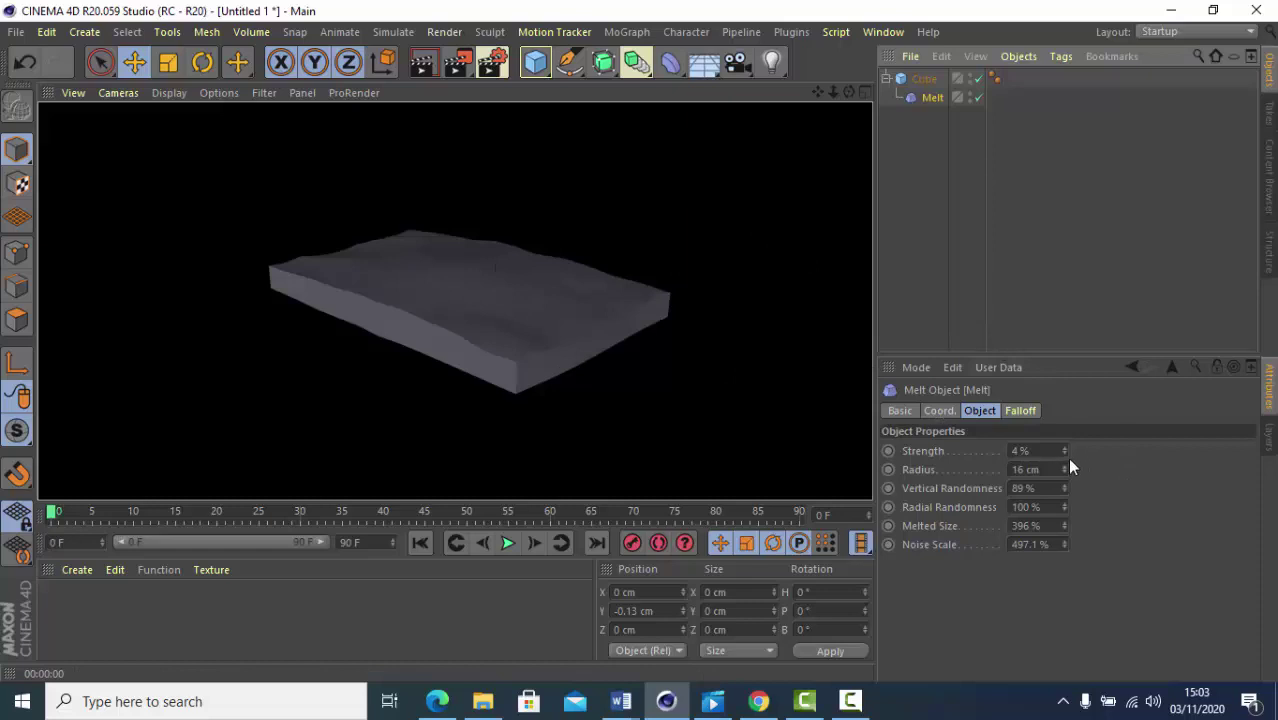
click(924, 237)
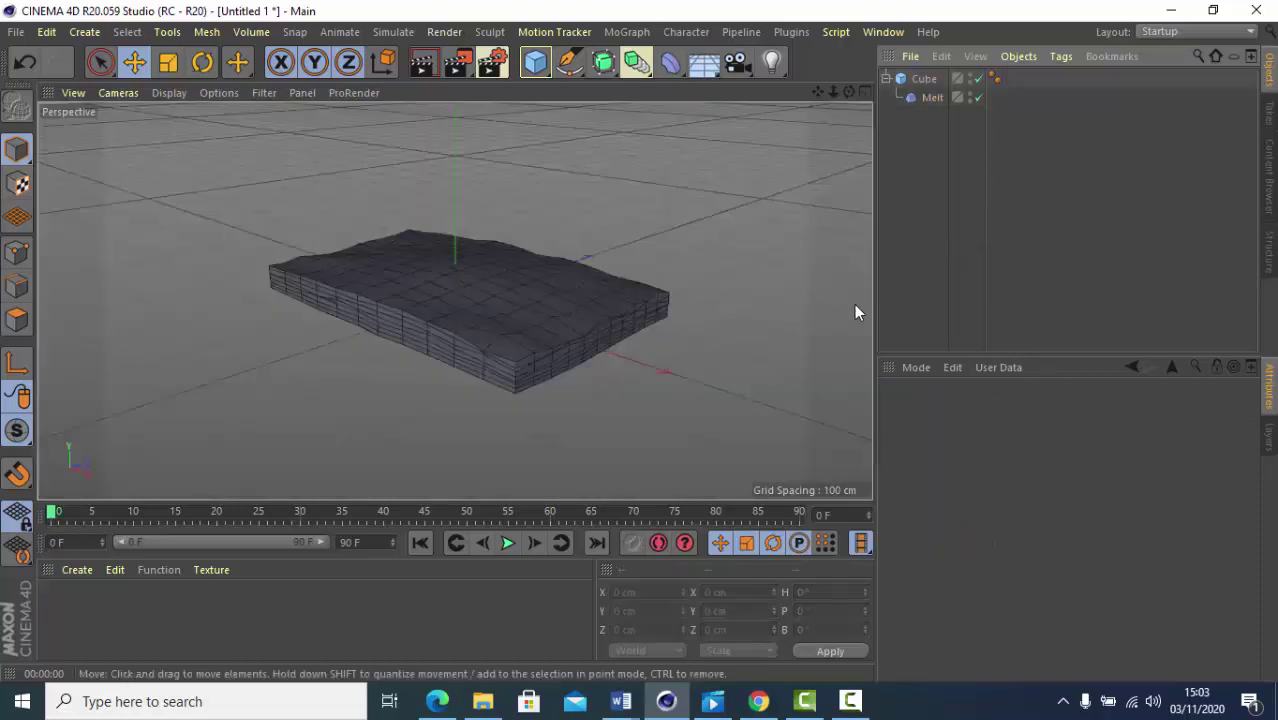
Lower the Melt strength to 0%, raise it to 12%, and preview-render the flattened shape
click(923, 99)
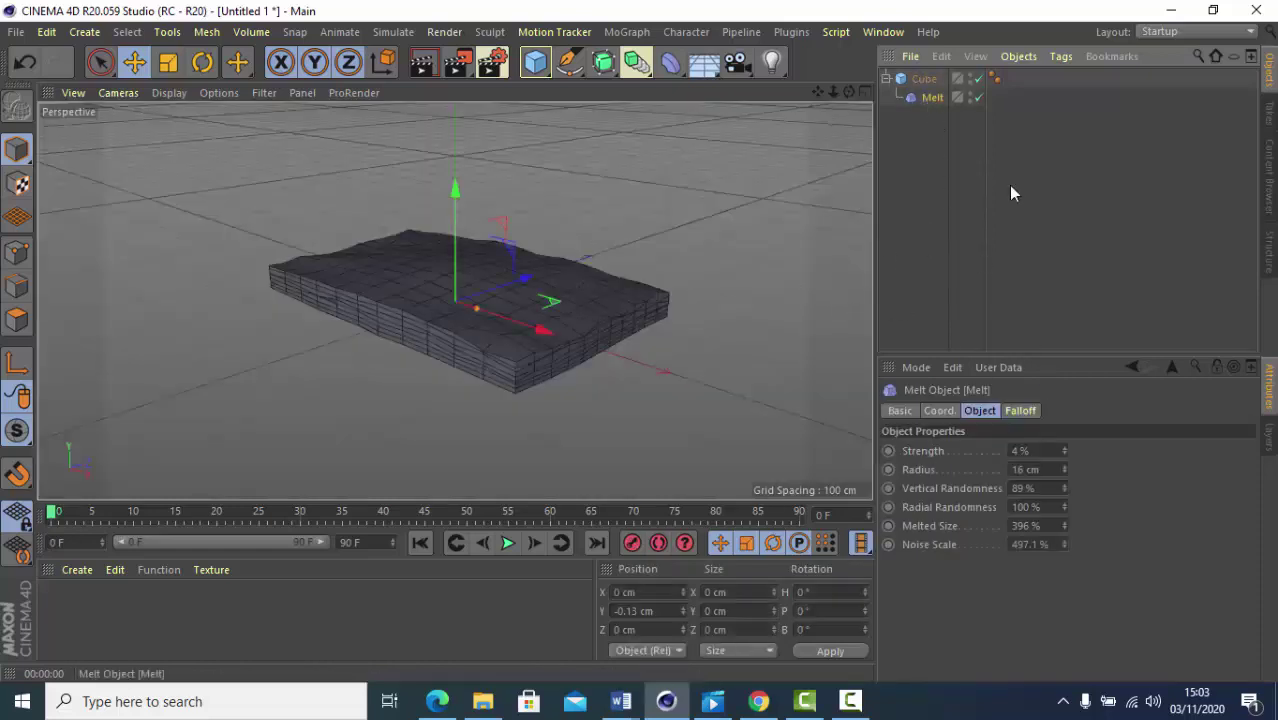
click(1065, 454)
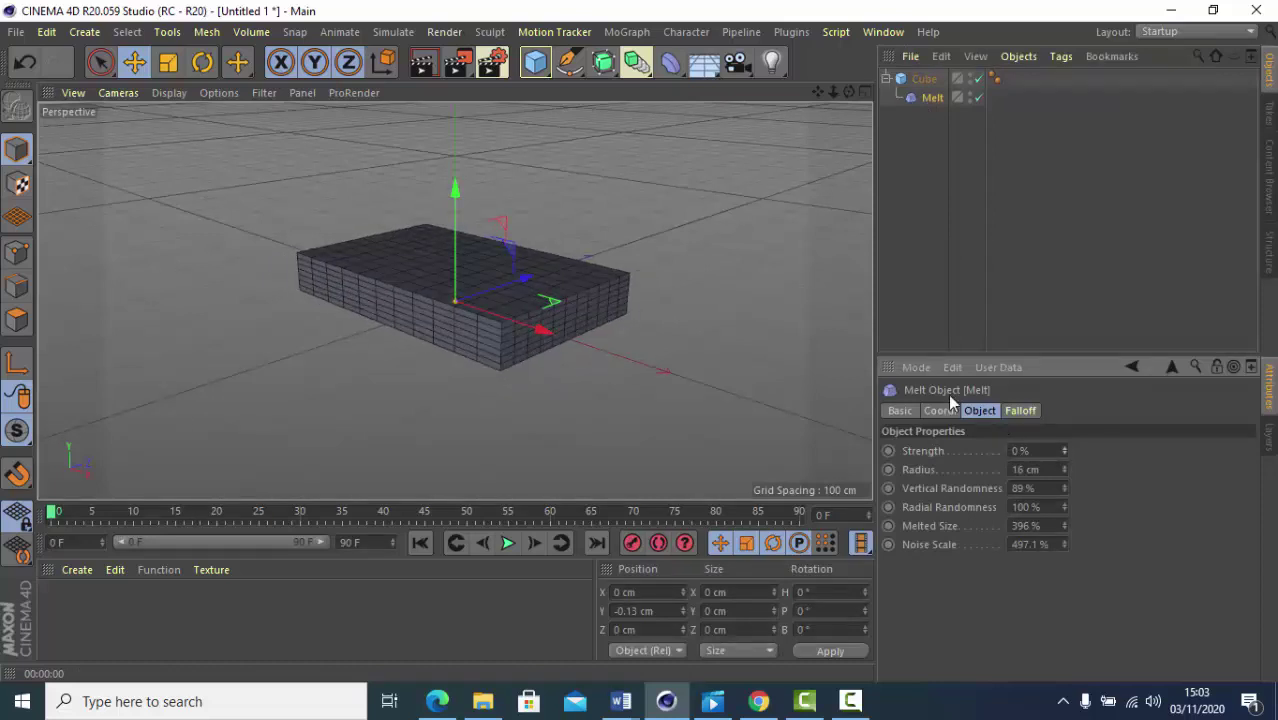
click(1065, 450)
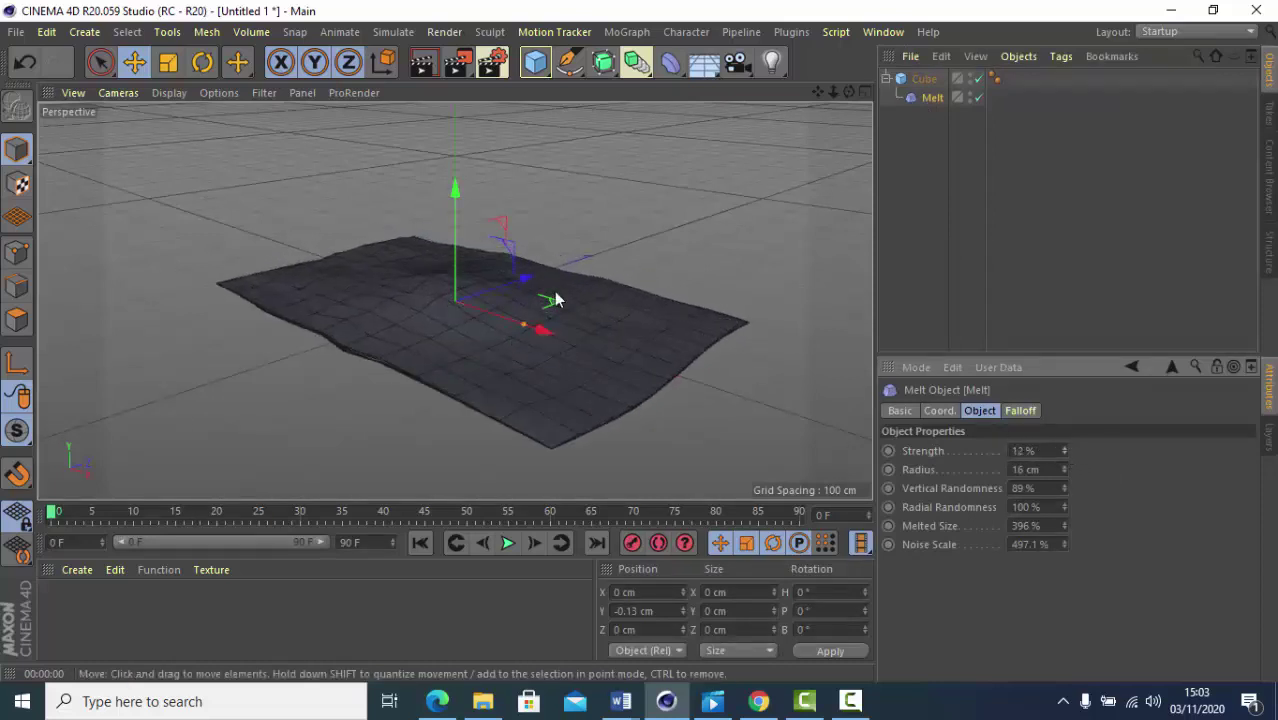
click(424, 70)
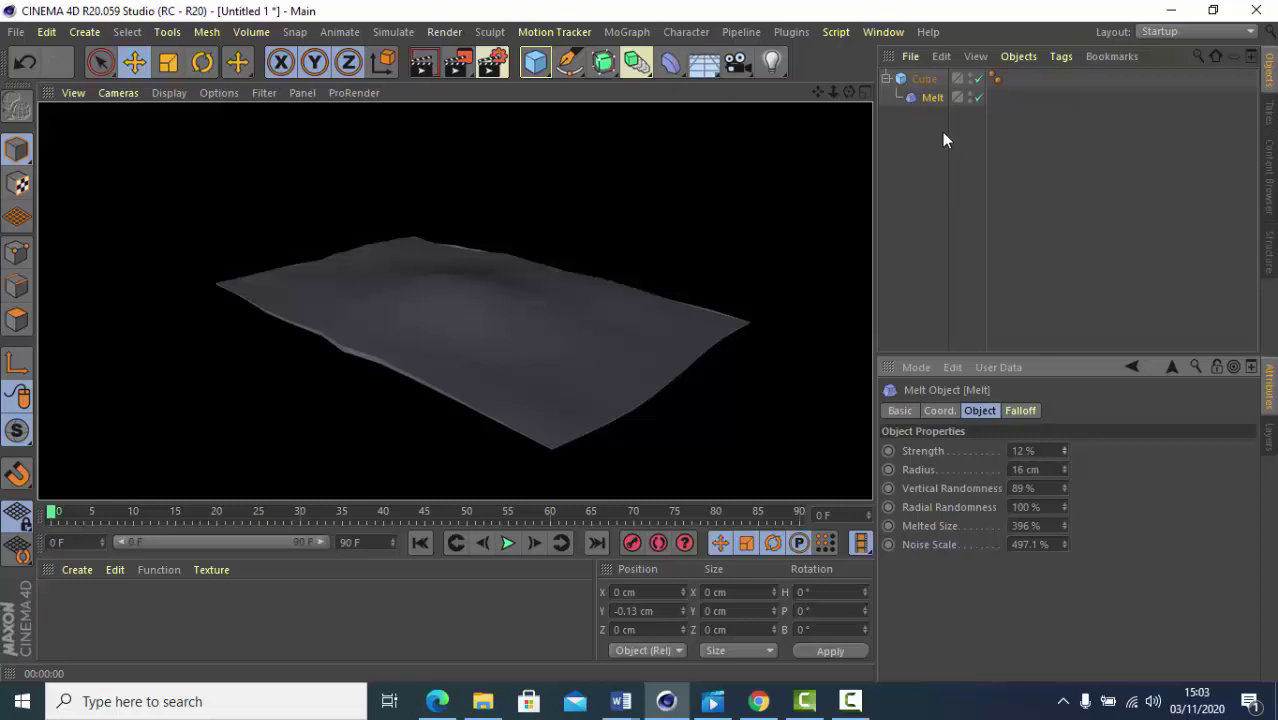
Delete the flat box together with its Melt deformer
click(921, 161)
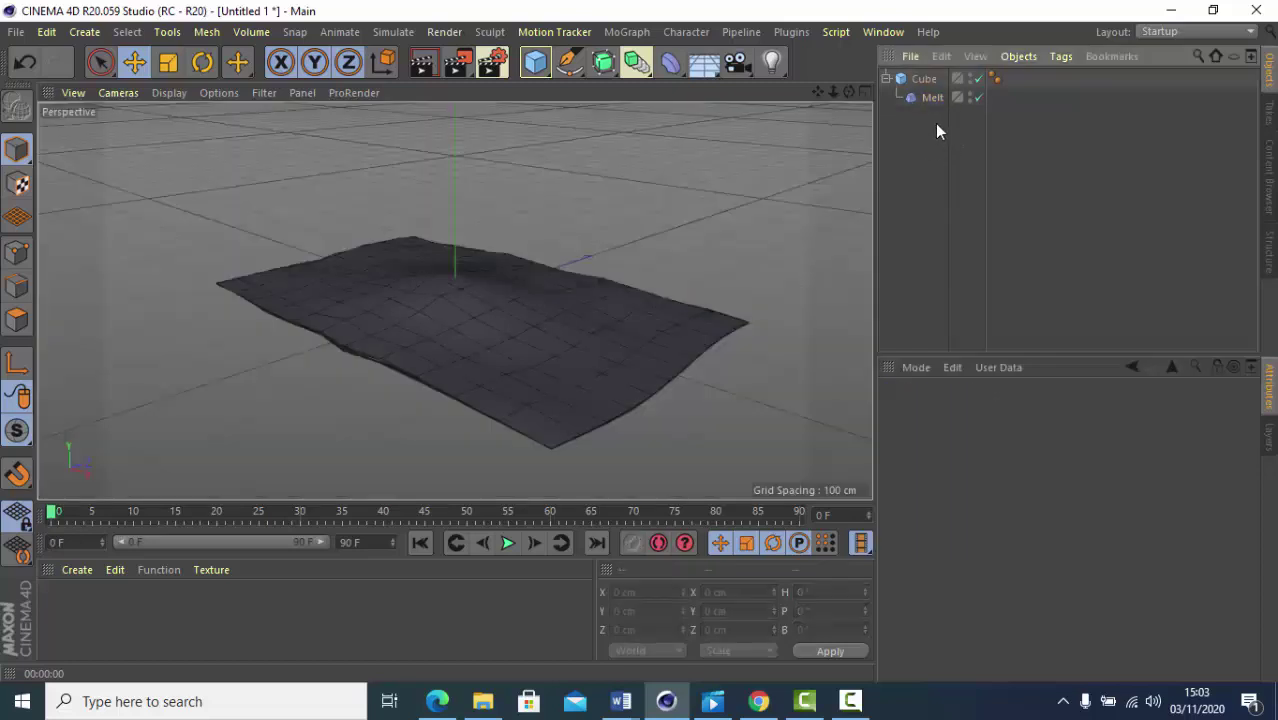
drag(935, 123, 885, 66)
key(Delete)
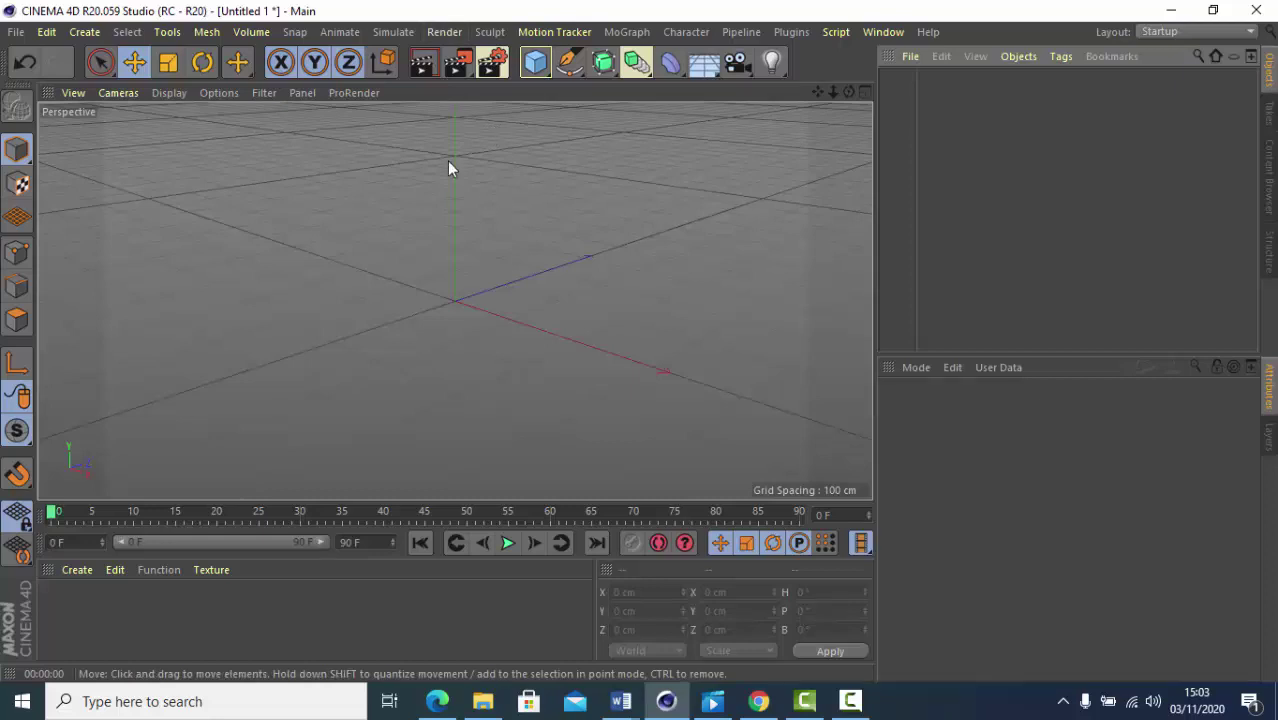
Add a new default cube and a Spherify deformer, and make the deformer a child of the cube
drag(540, 72, 694, 86)
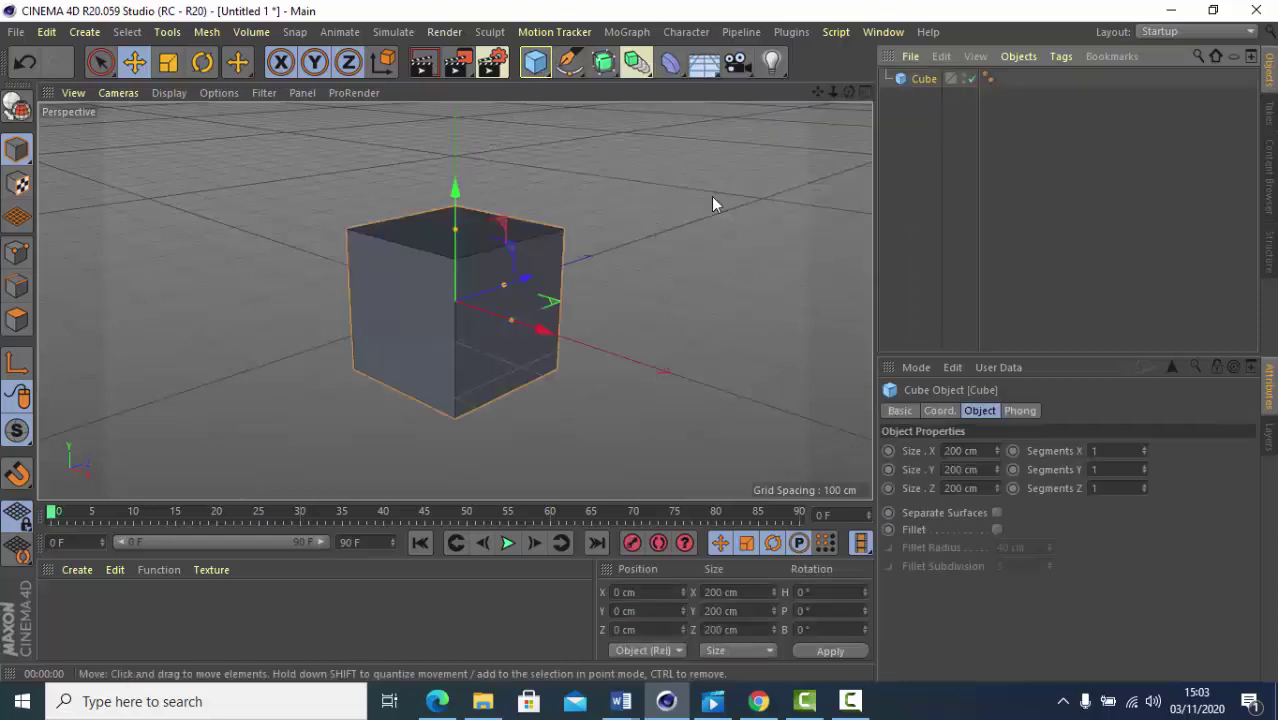
click(672, 80)
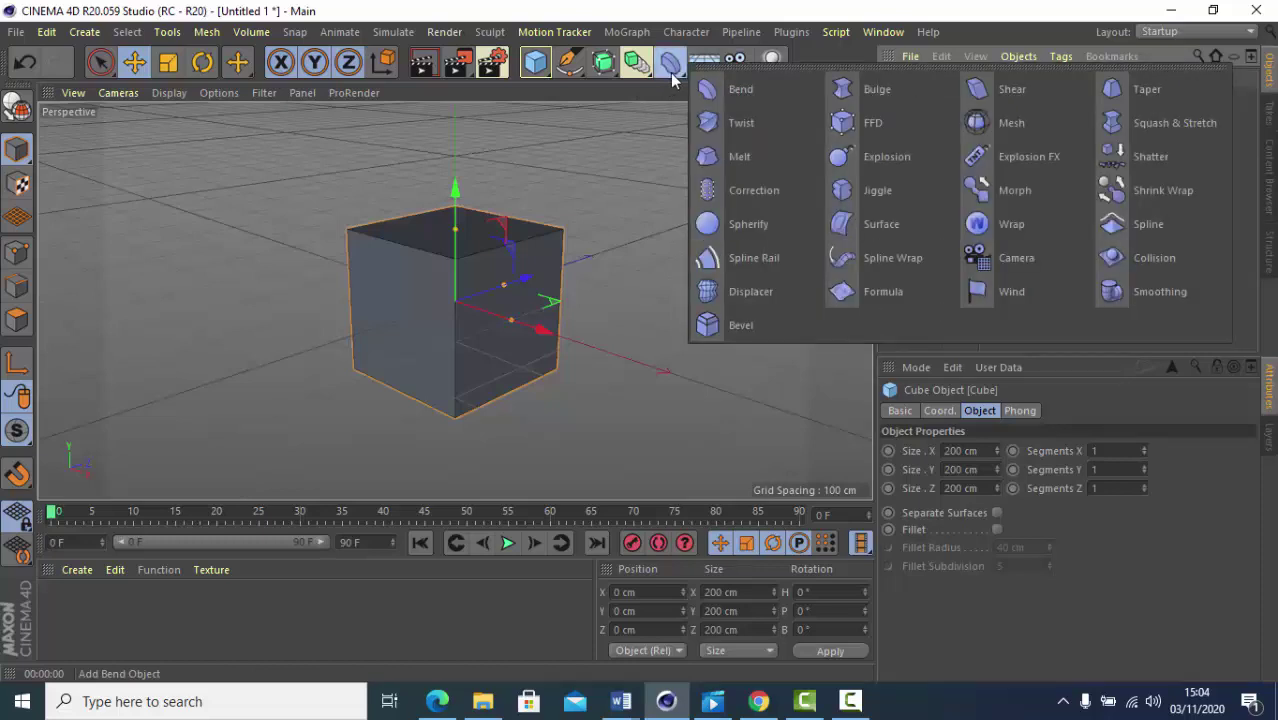
click(747, 228)
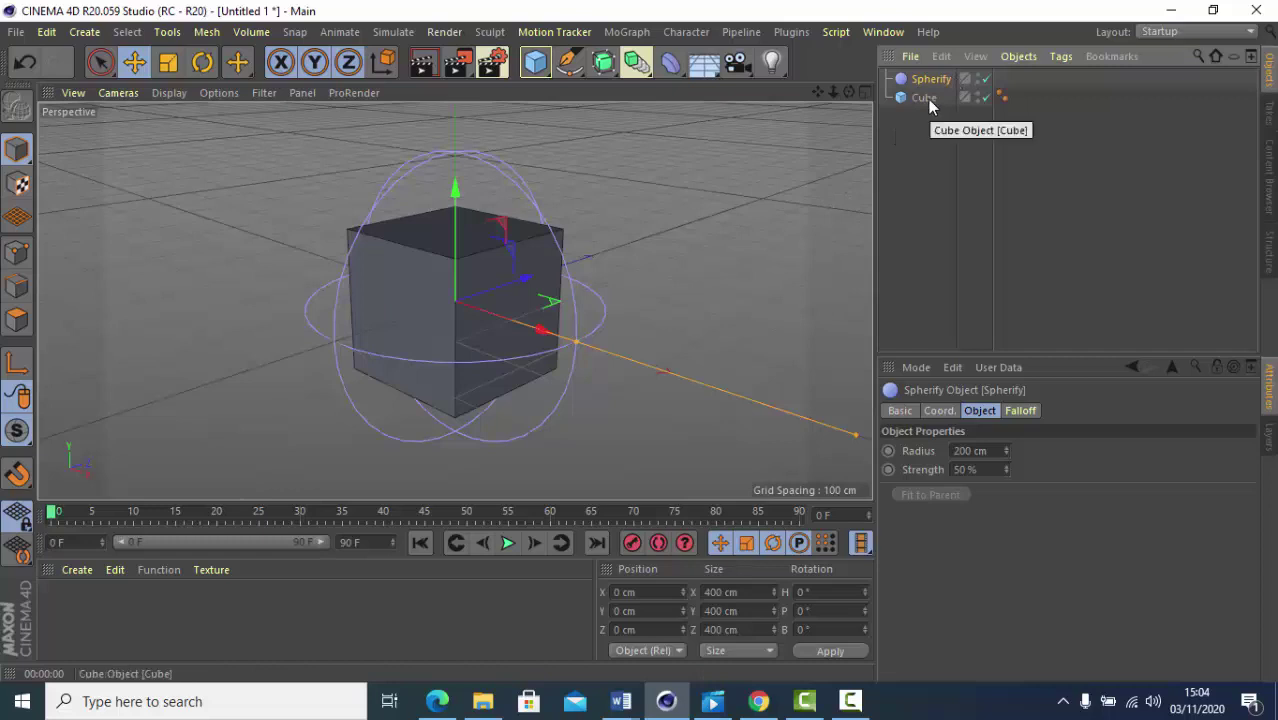
drag(928, 99, 928, 83)
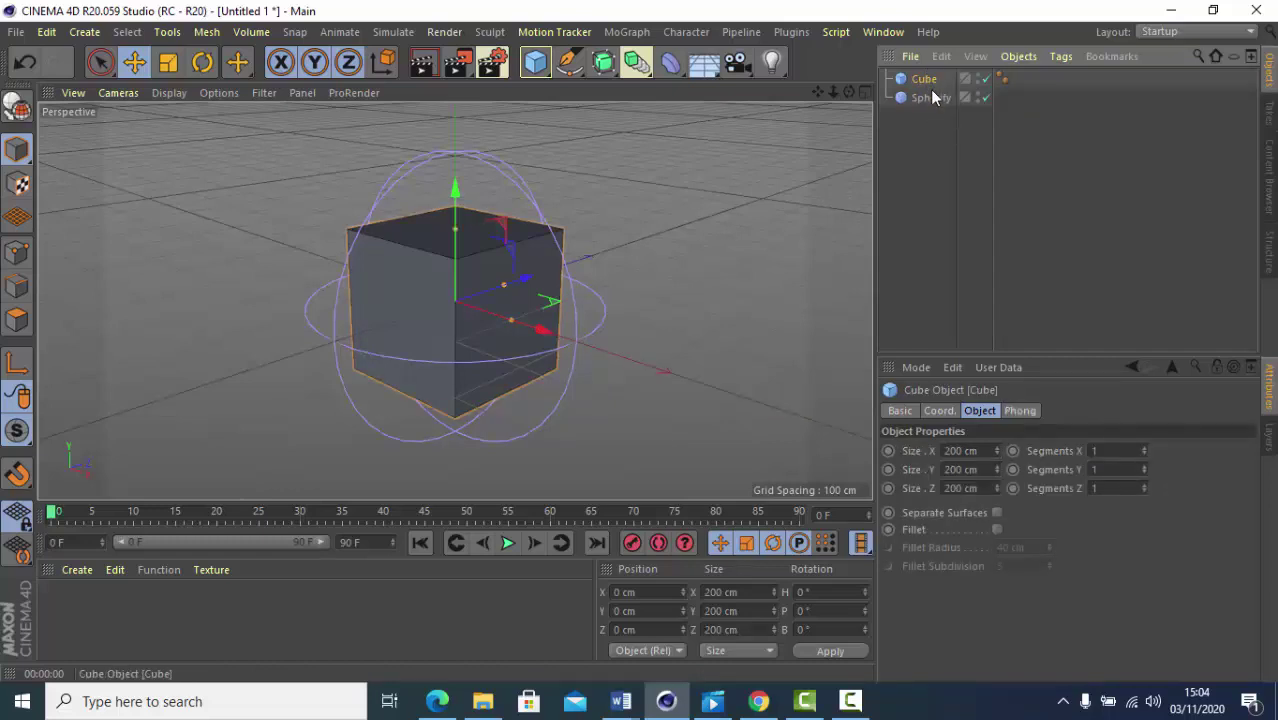
drag(932, 84, 926, 80)
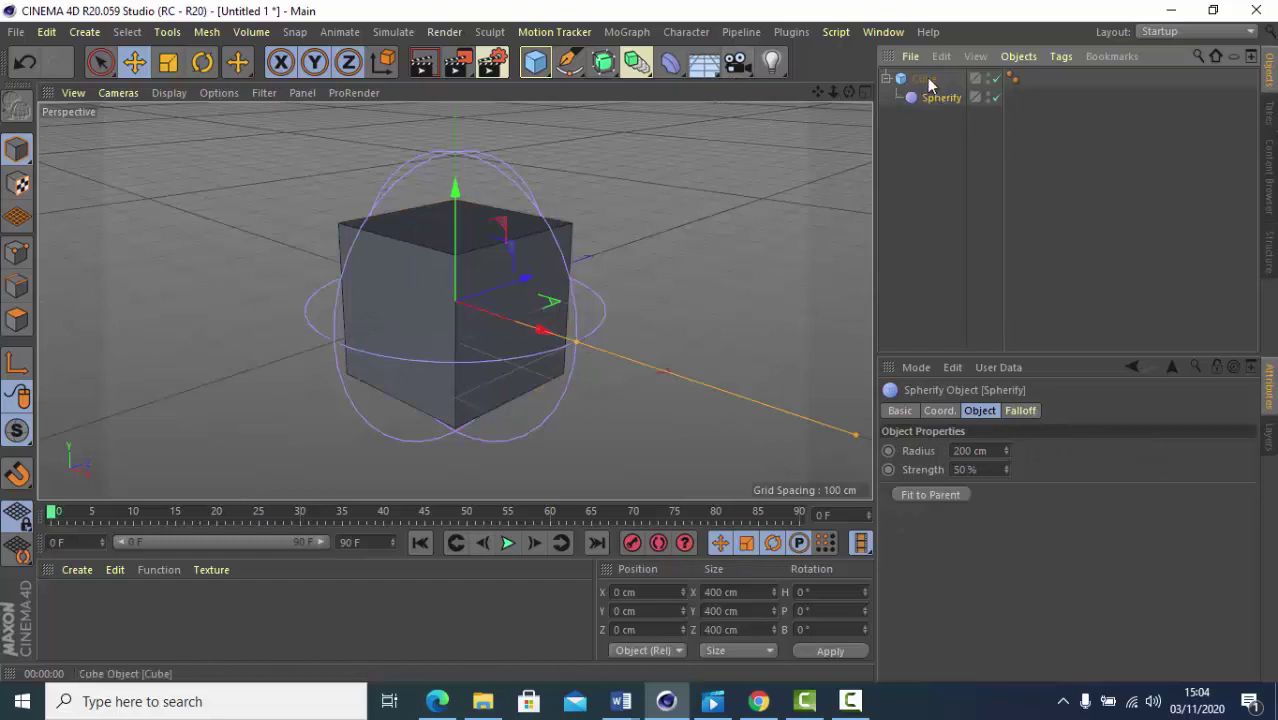
Set the cube's segments to 21 in X, 39 in Y and 22 in Z, and switch its fillet on and off again
click(928, 80)
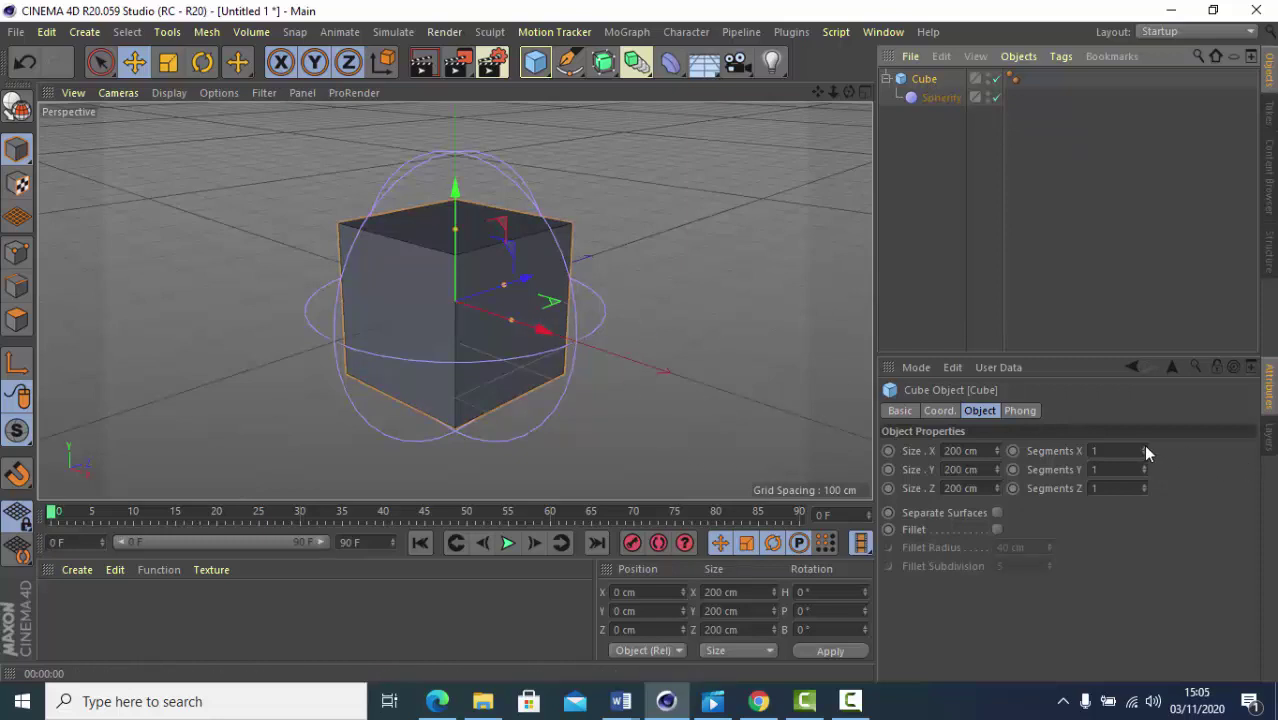
drag(1145, 449, 1145, 449)
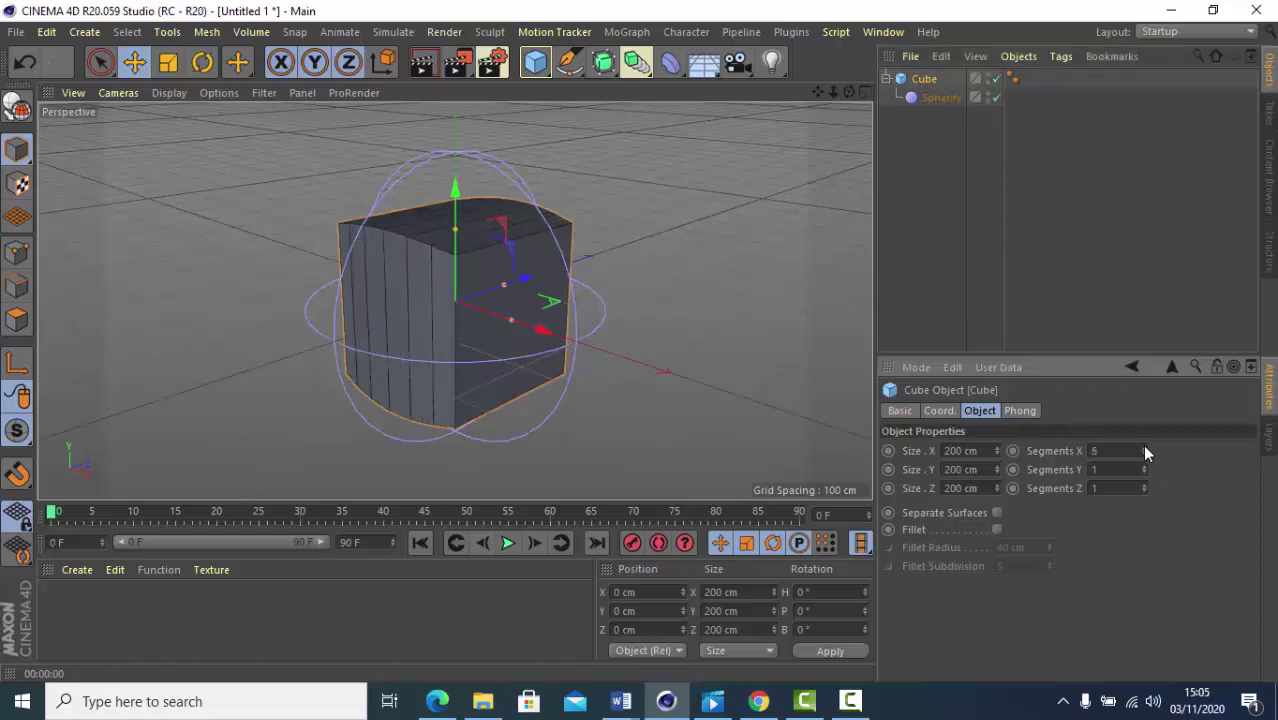
click(1145, 449)
click(1145, 449)
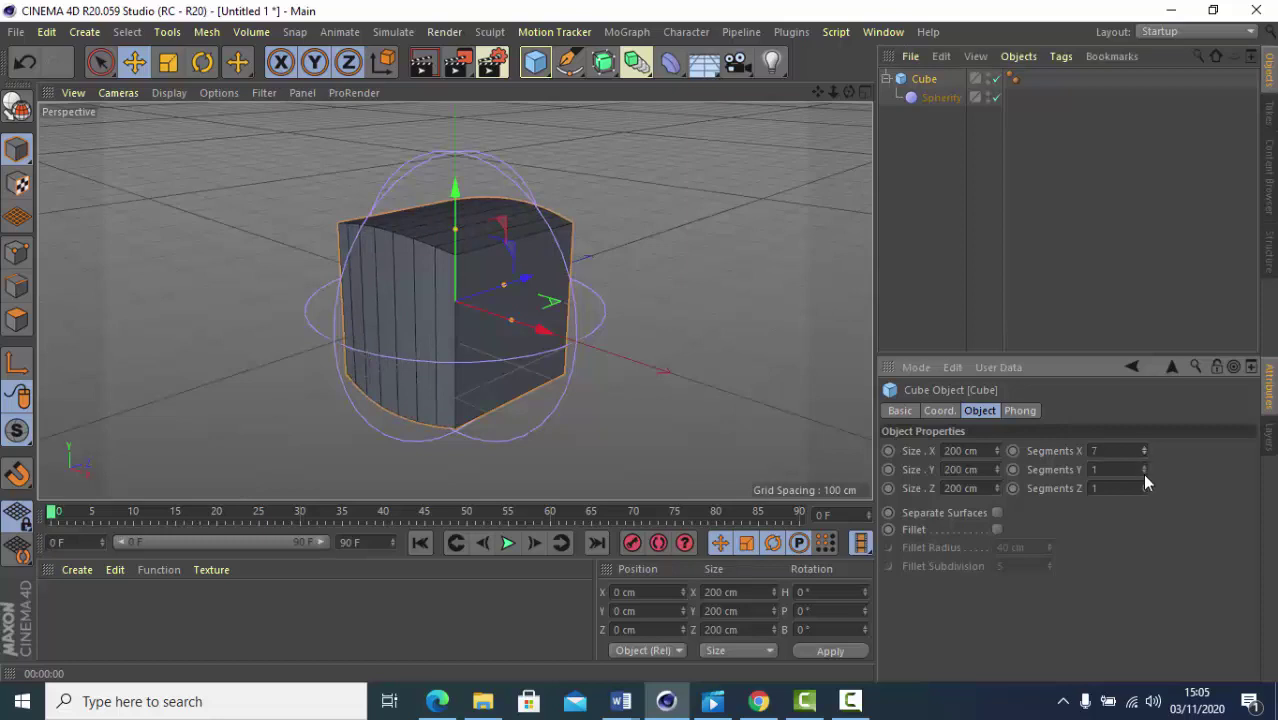
drag(1145, 485, 1145, 485)
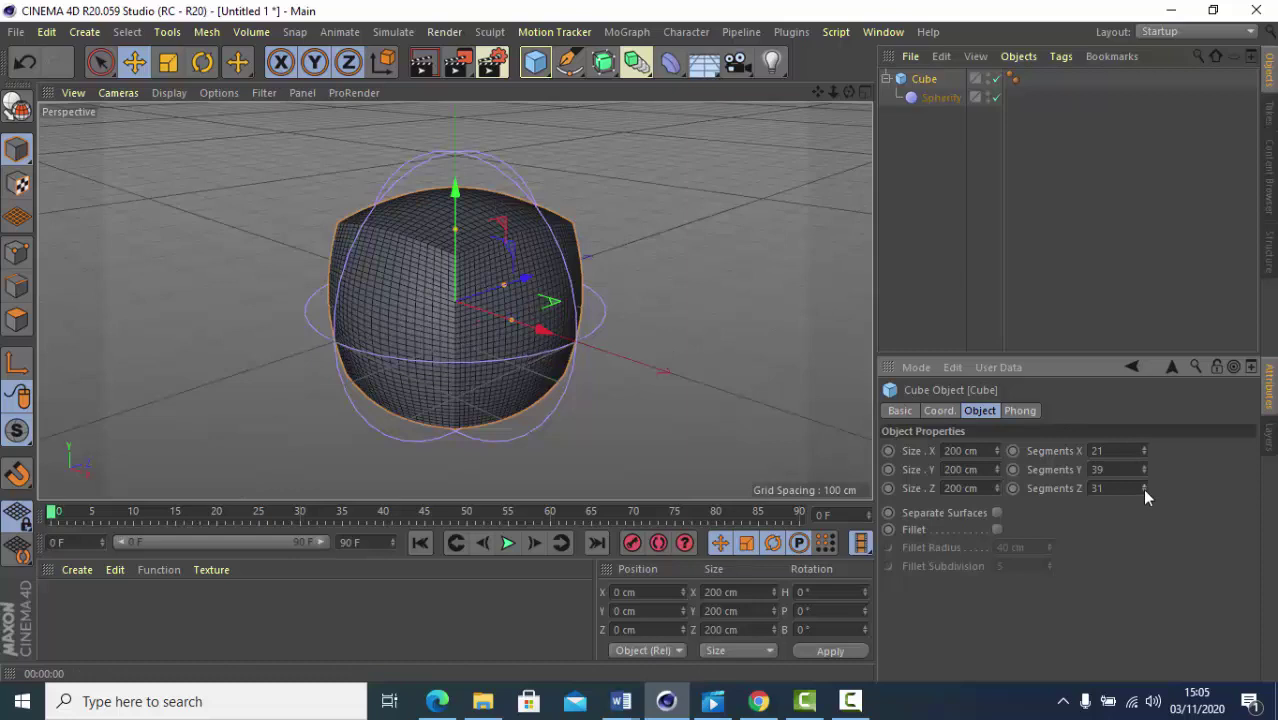
drag(1144, 490, 1140, 520)
click(996, 530)
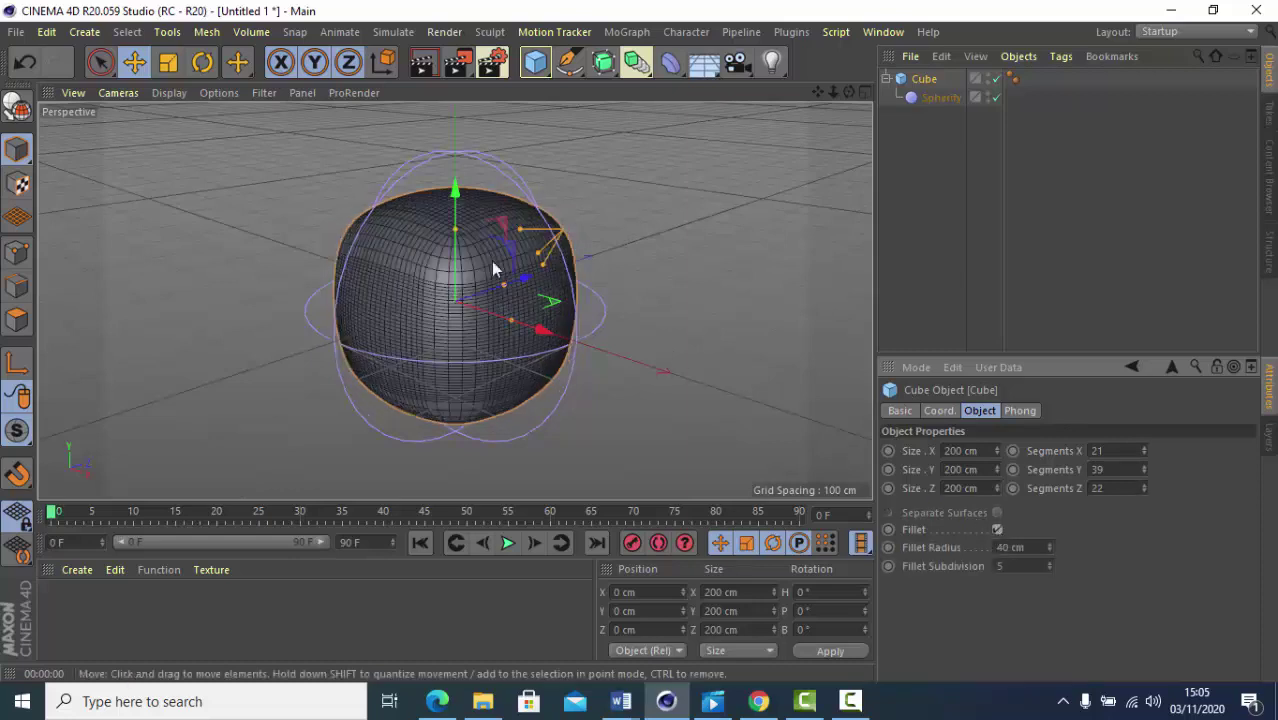
click(997, 529)
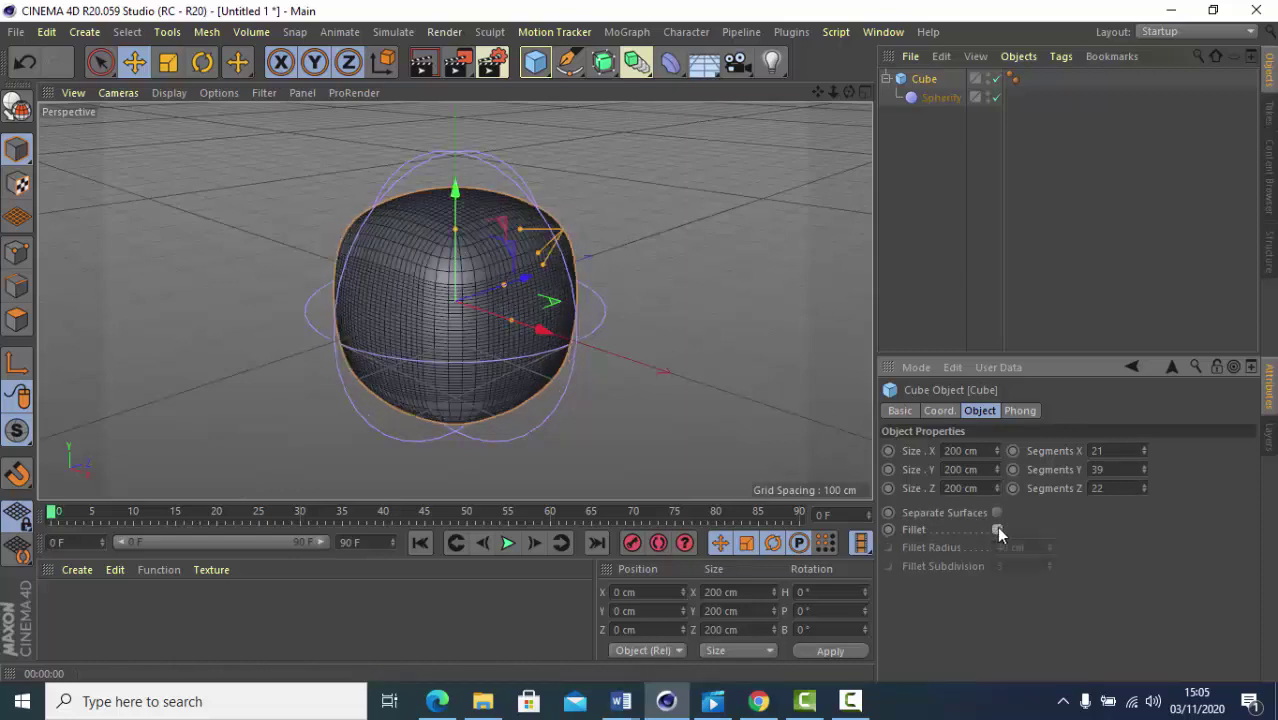
Set the Spherify strength to 100%, reduce its radius to 170 cm and enlarge the radius again
click(930, 98)
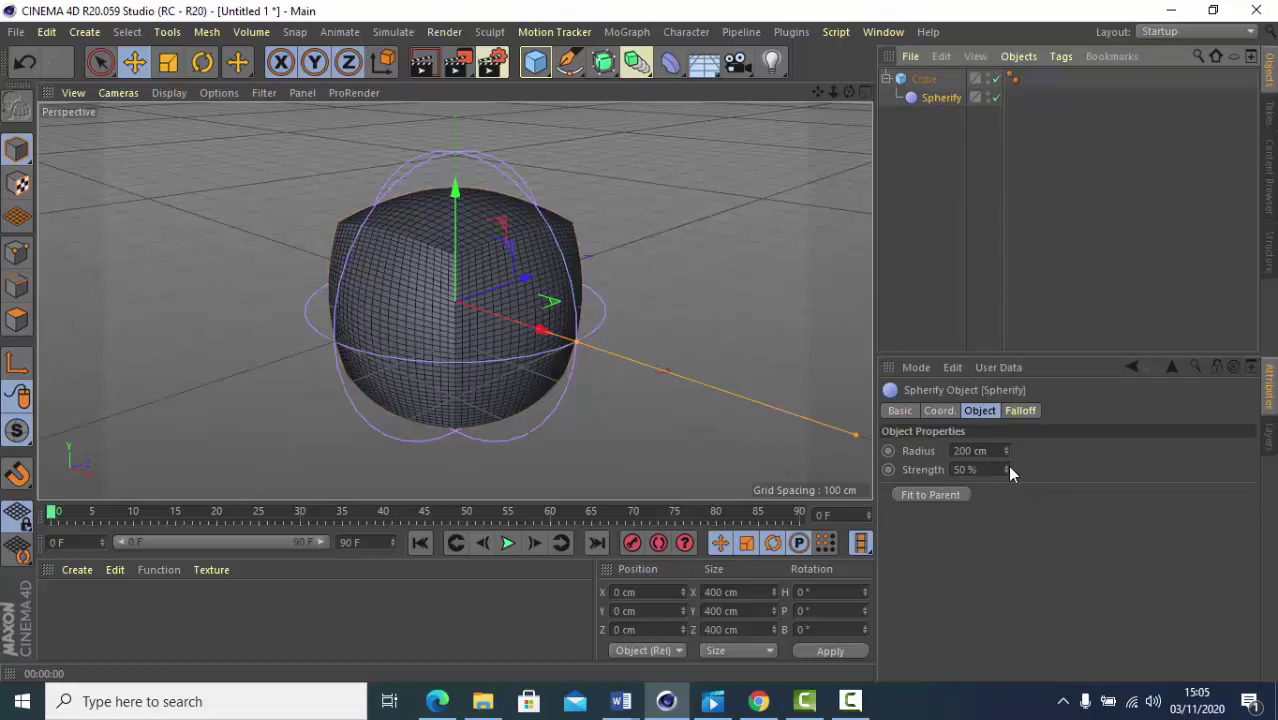
drag(1008, 469, 1008, 469)
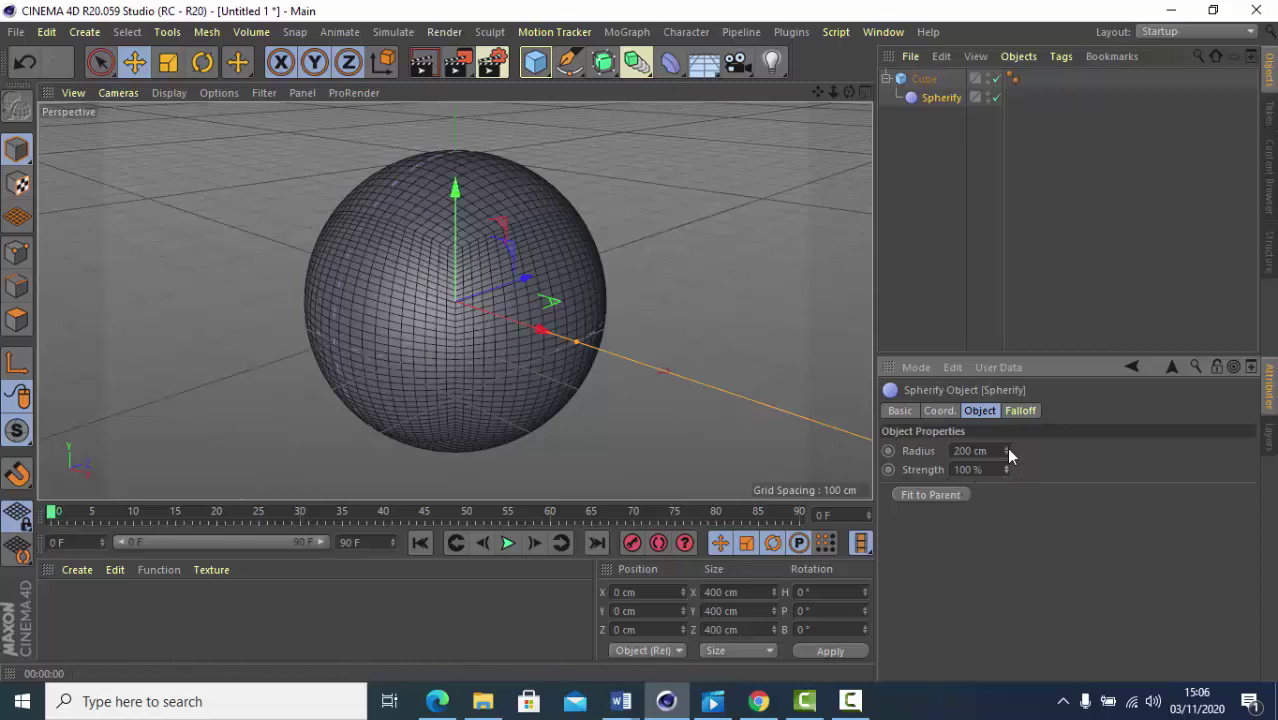
drag(1006, 451, 1006, 464)
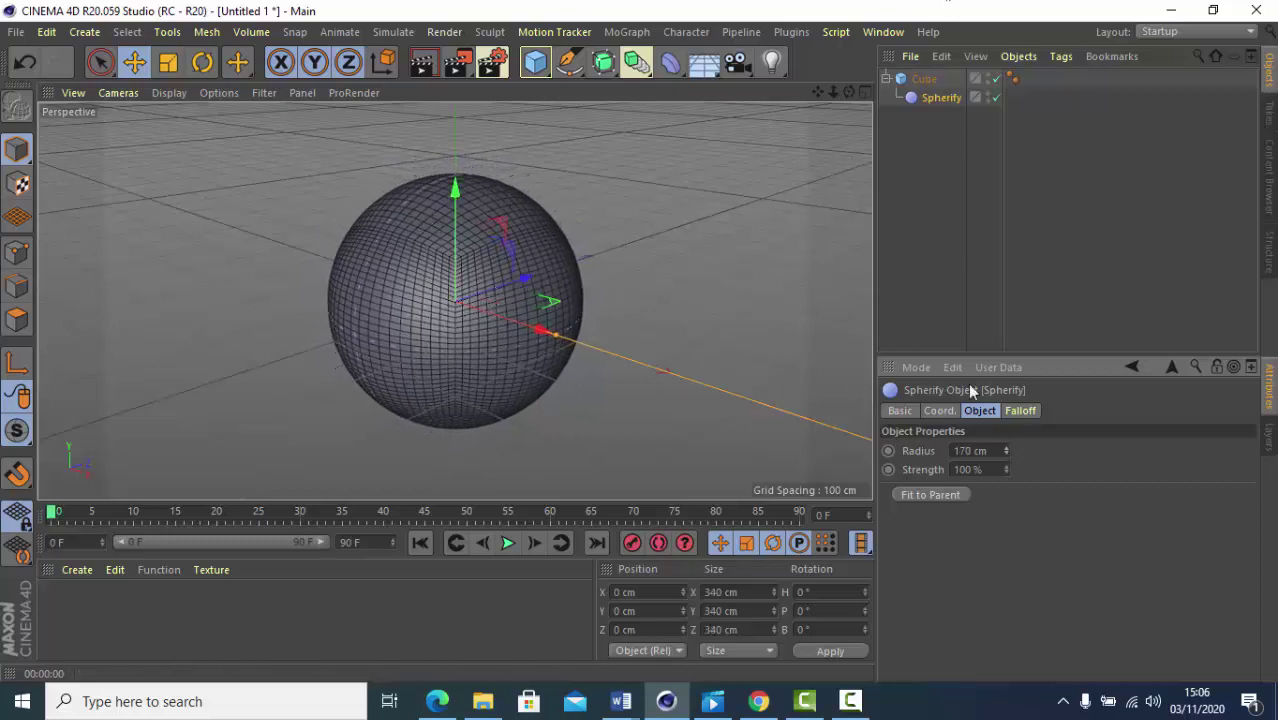
drag(1006, 451, 1004, 442)
Reduce the spherified cube's segments to 15 in X, 17 in Y and 13 in Z
click(936, 79)
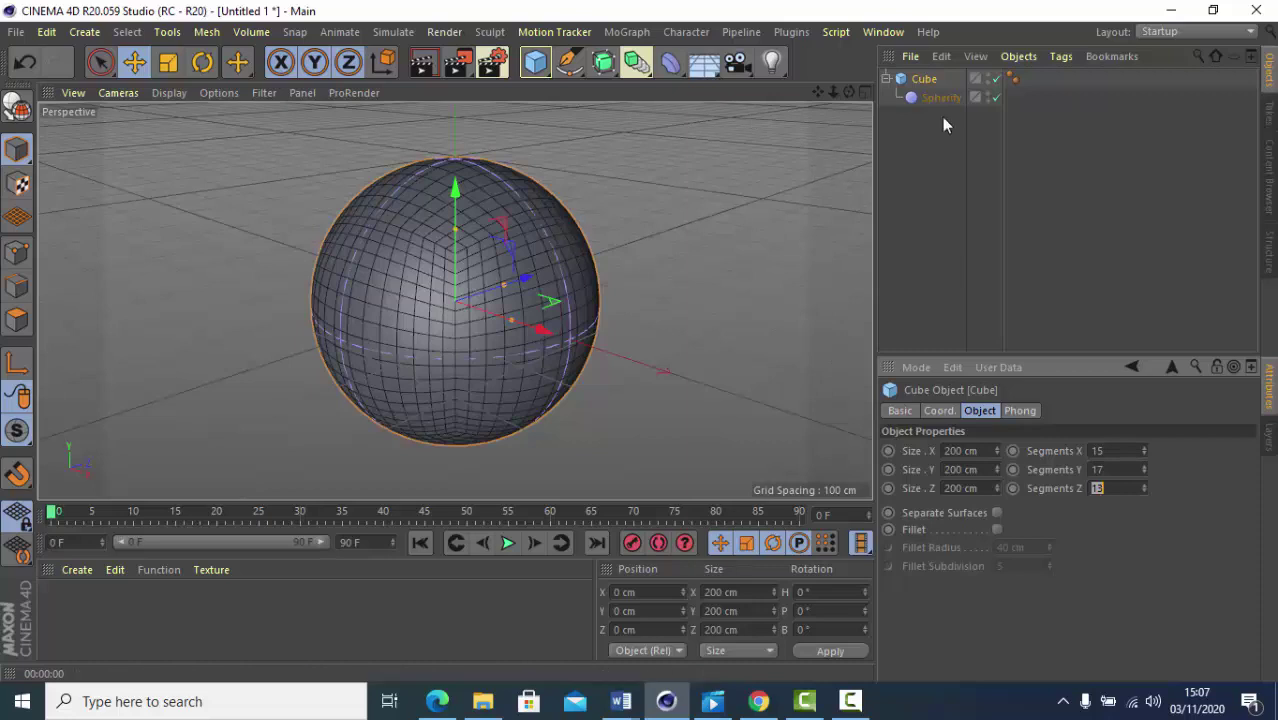
Delete the spherified cube together with its deformer and add a new default cube
drag(942, 116, 898, 74)
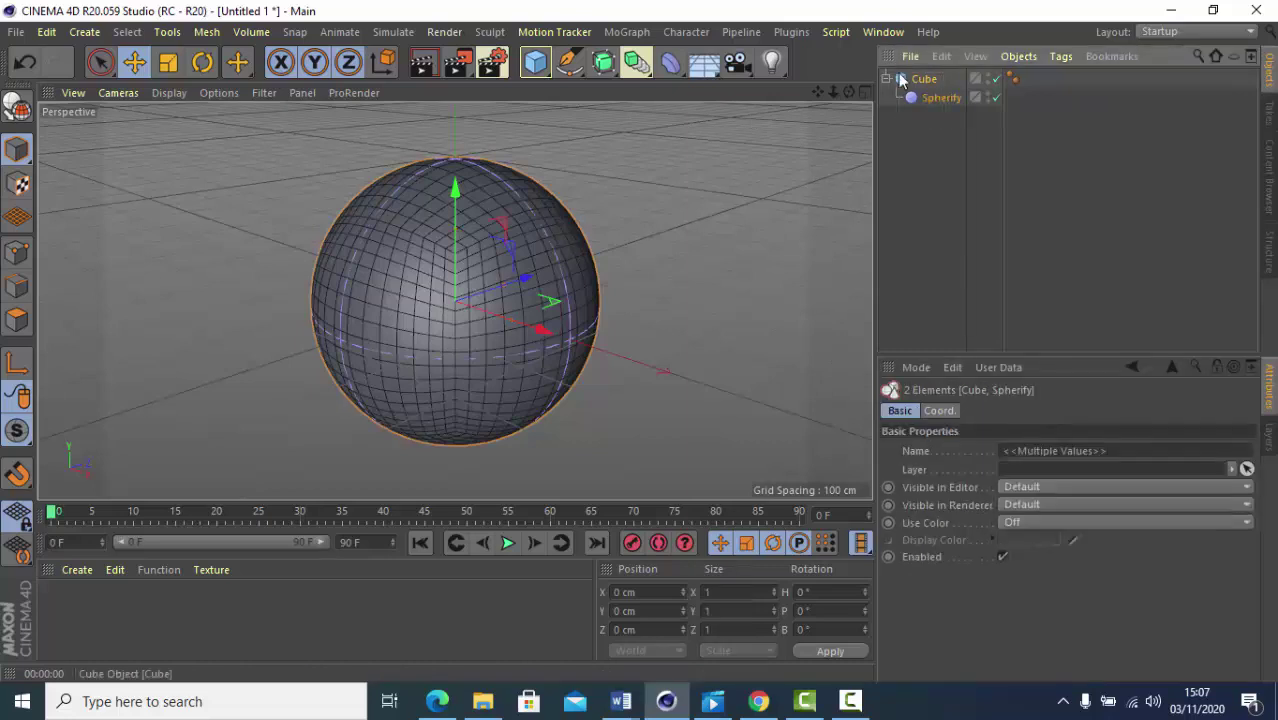
key(Delete)
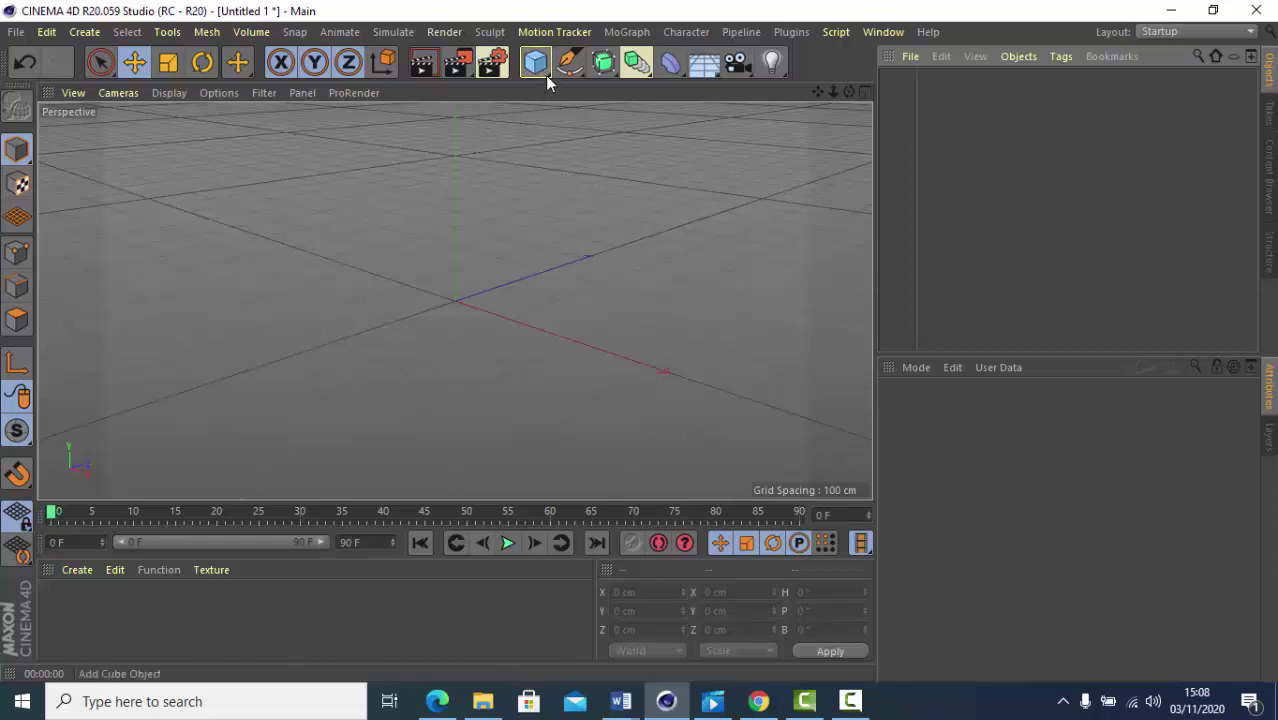
drag(545, 74, 697, 89)
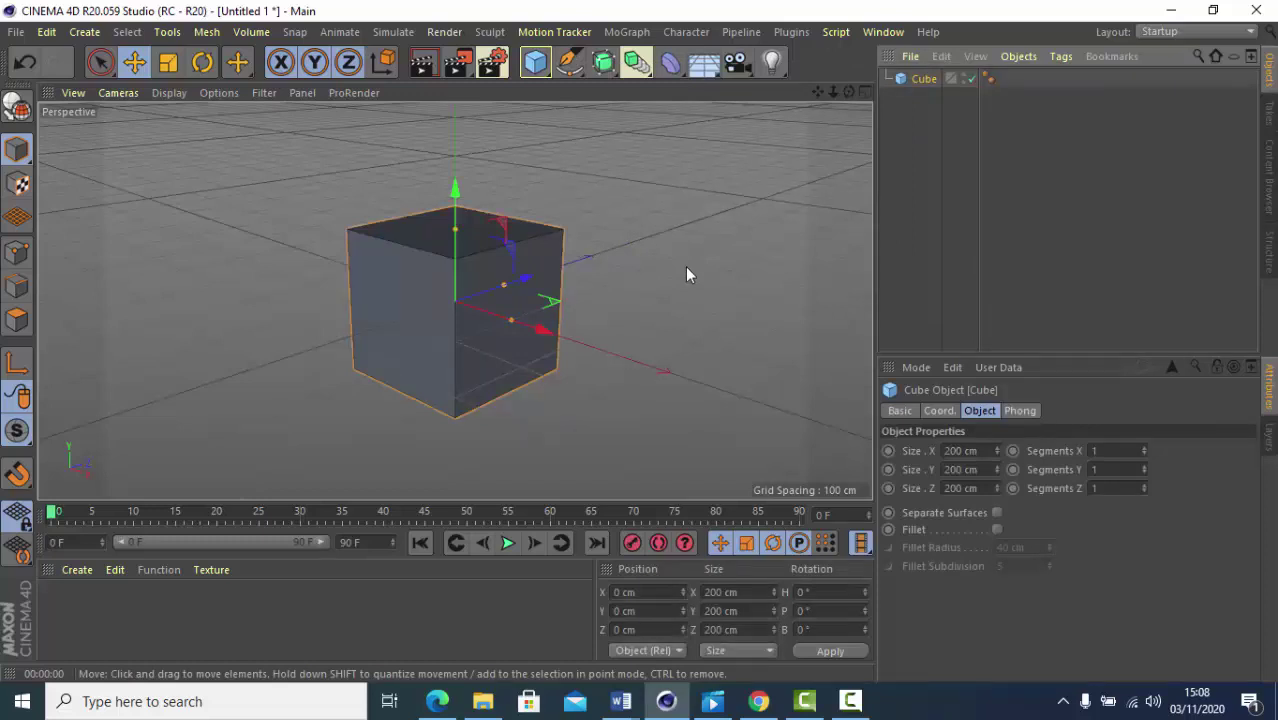
Add a Twist deformer and make it a child of the cube
drag(670, 62, 743, 121)
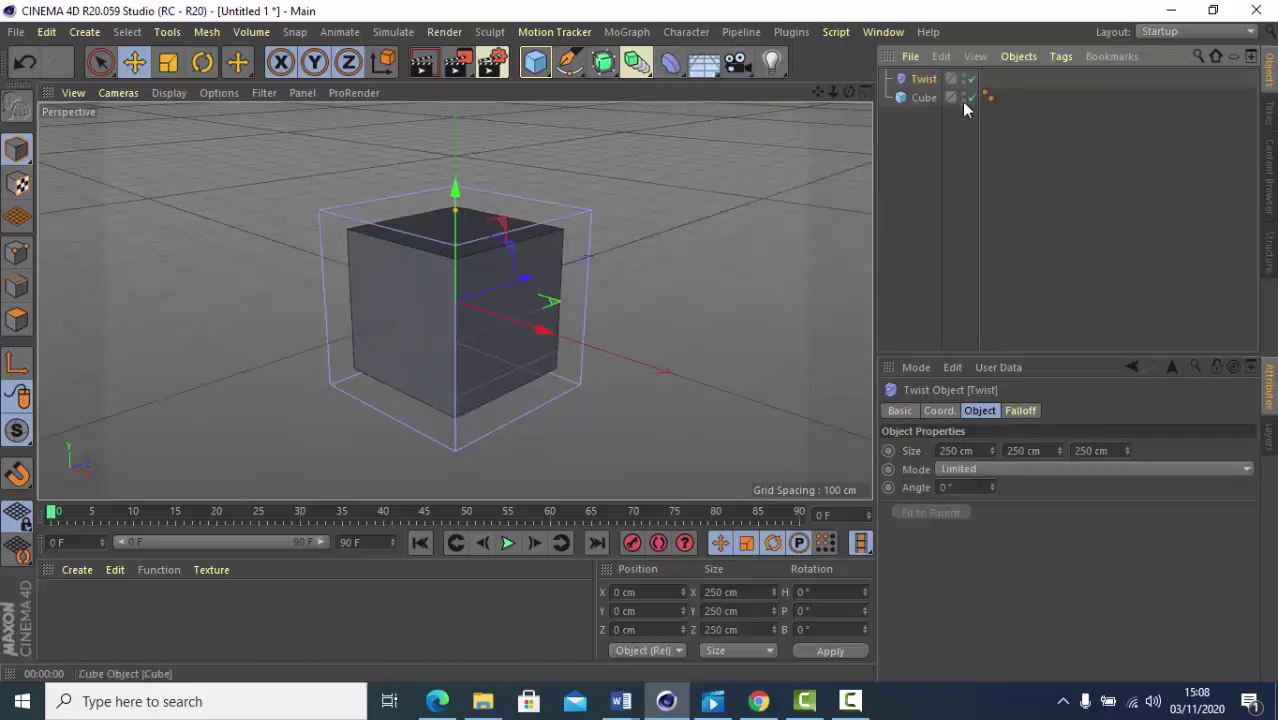
mouse_move(925, 105)
mouse_down()
mouse_move(919, 57)
mouse_move(926, 80)
mouse_up()
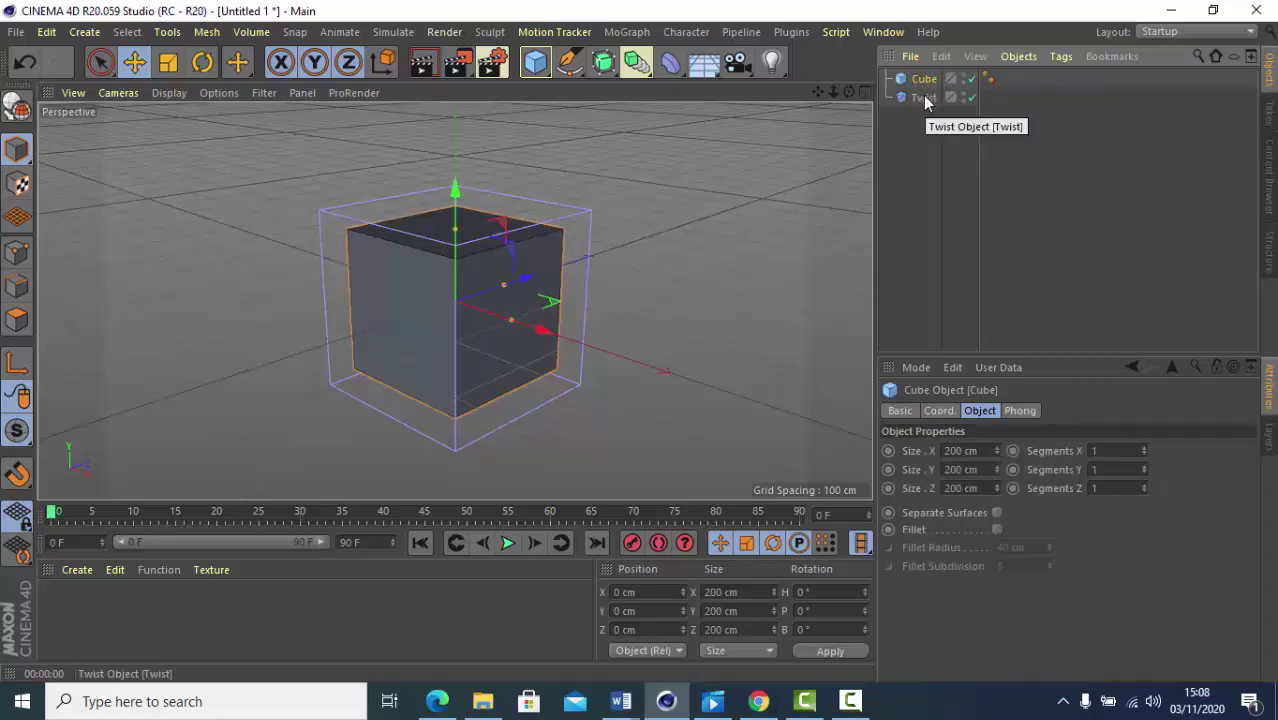
drag(926, 101, 921, 82)
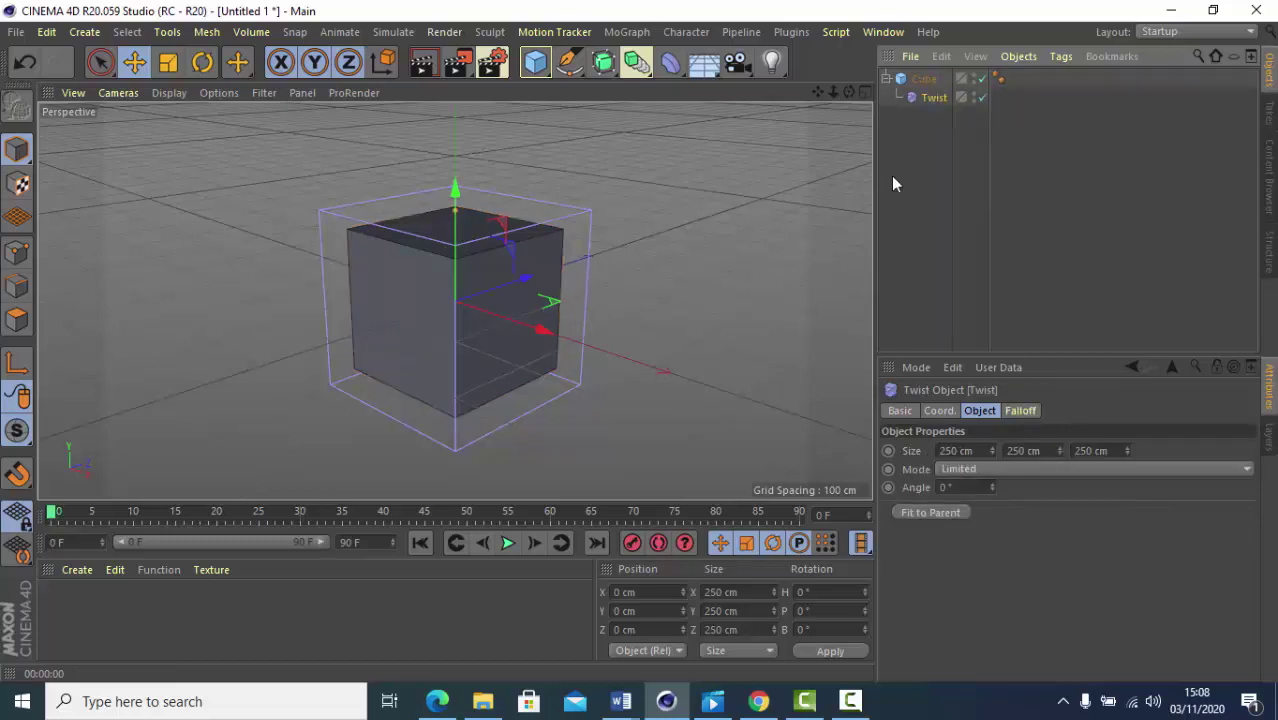
Set the cube's segments to 17 in X, 40 in Y and 26 in Z, and its Y size to 600 cm
click(921, 81)
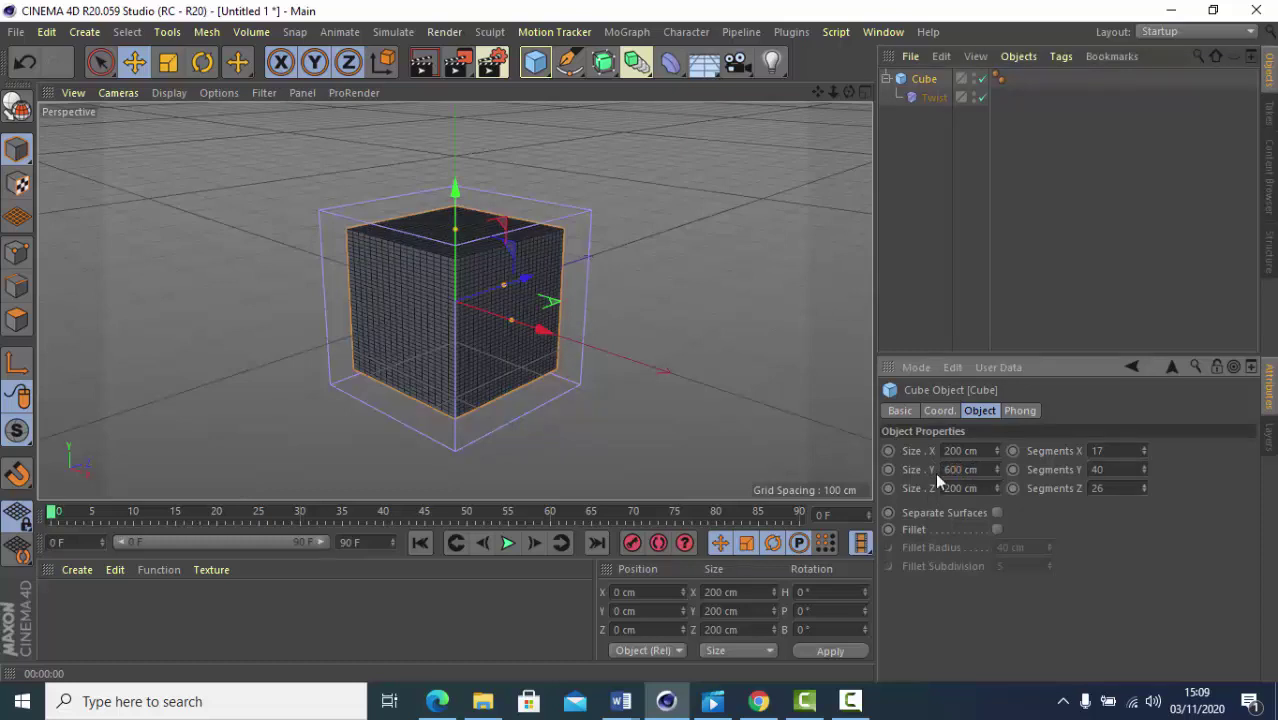
key(Return)
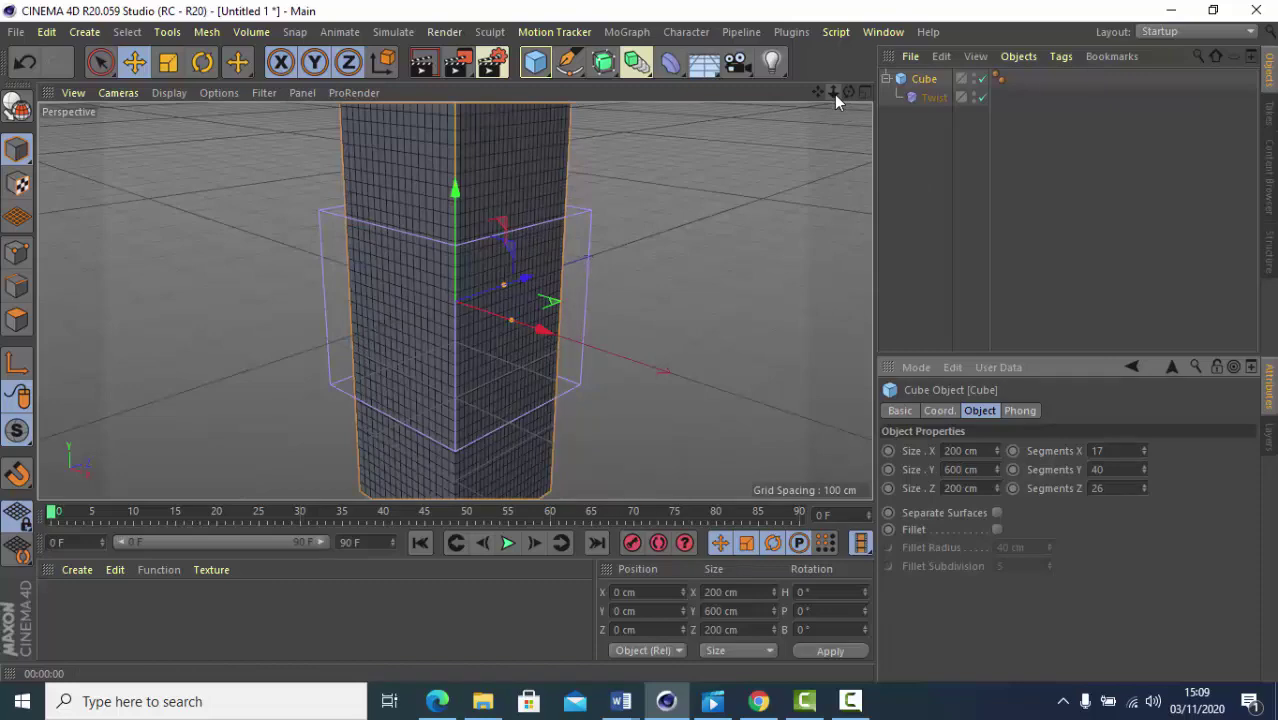
drag(834, 94, 790, 99)
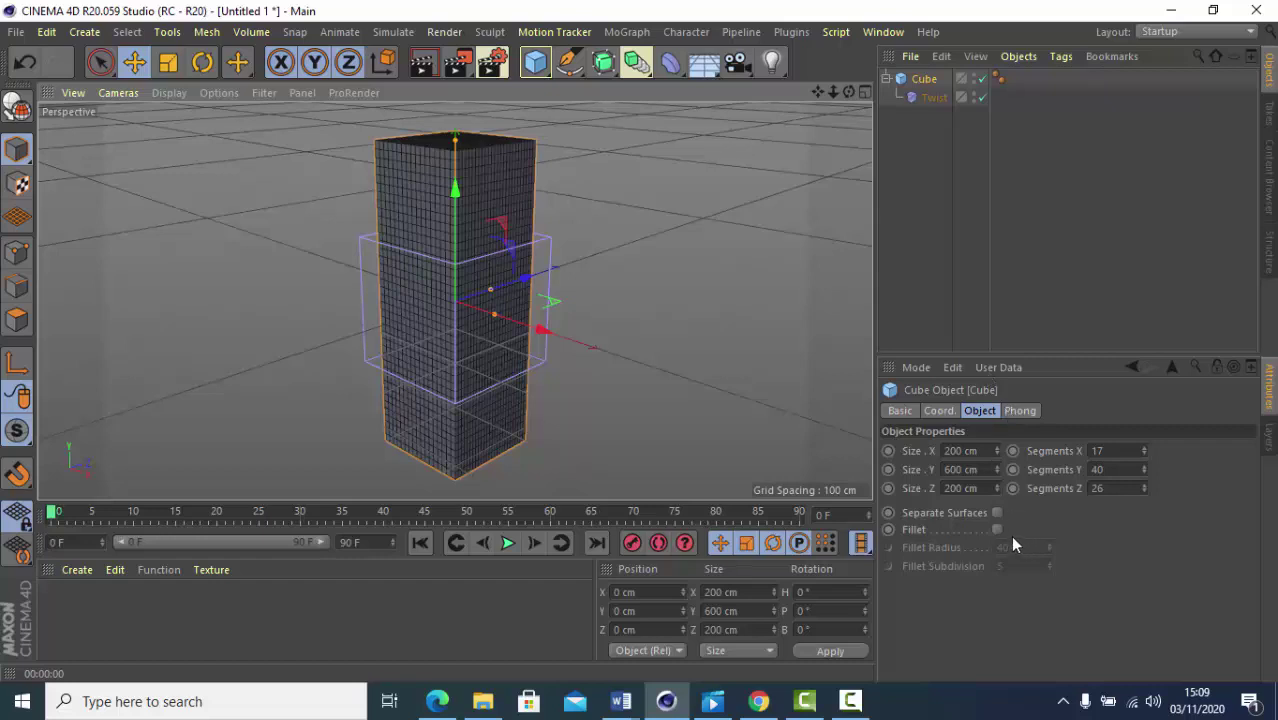
Set the Twist deformer's mode to Unlimited and its angle to 264°
click(927, 98)
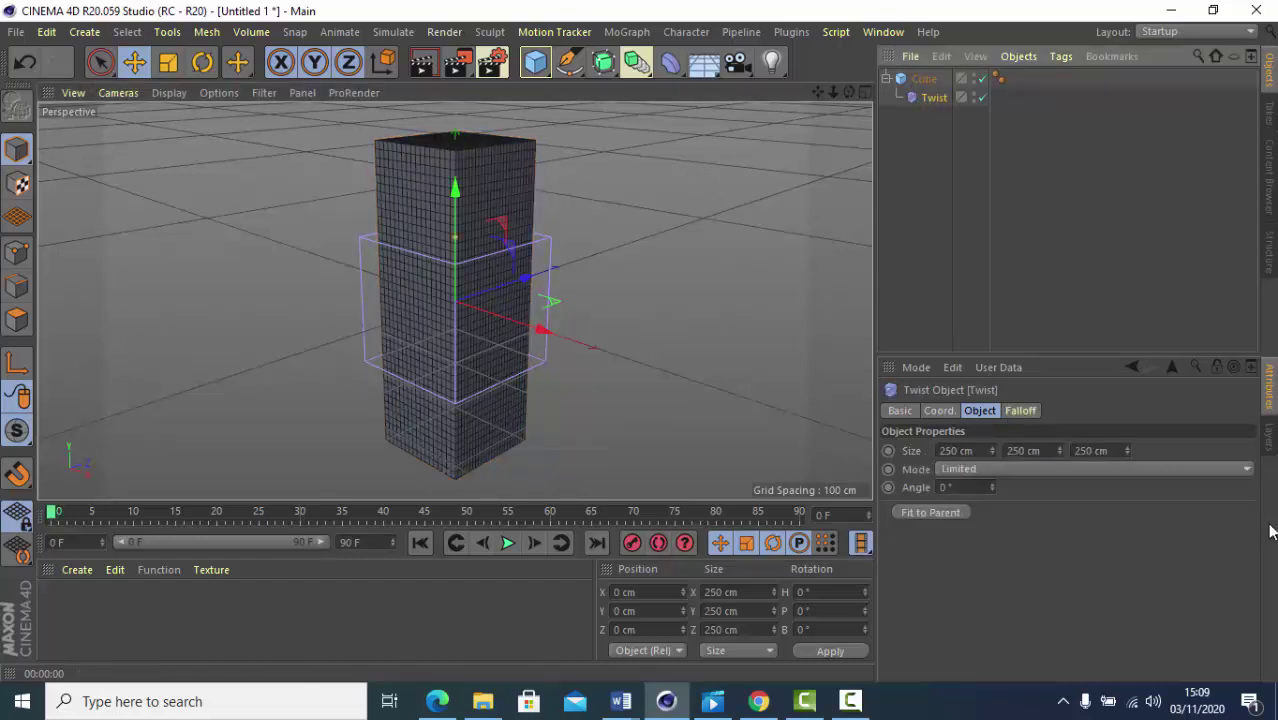
click(1252, 474)
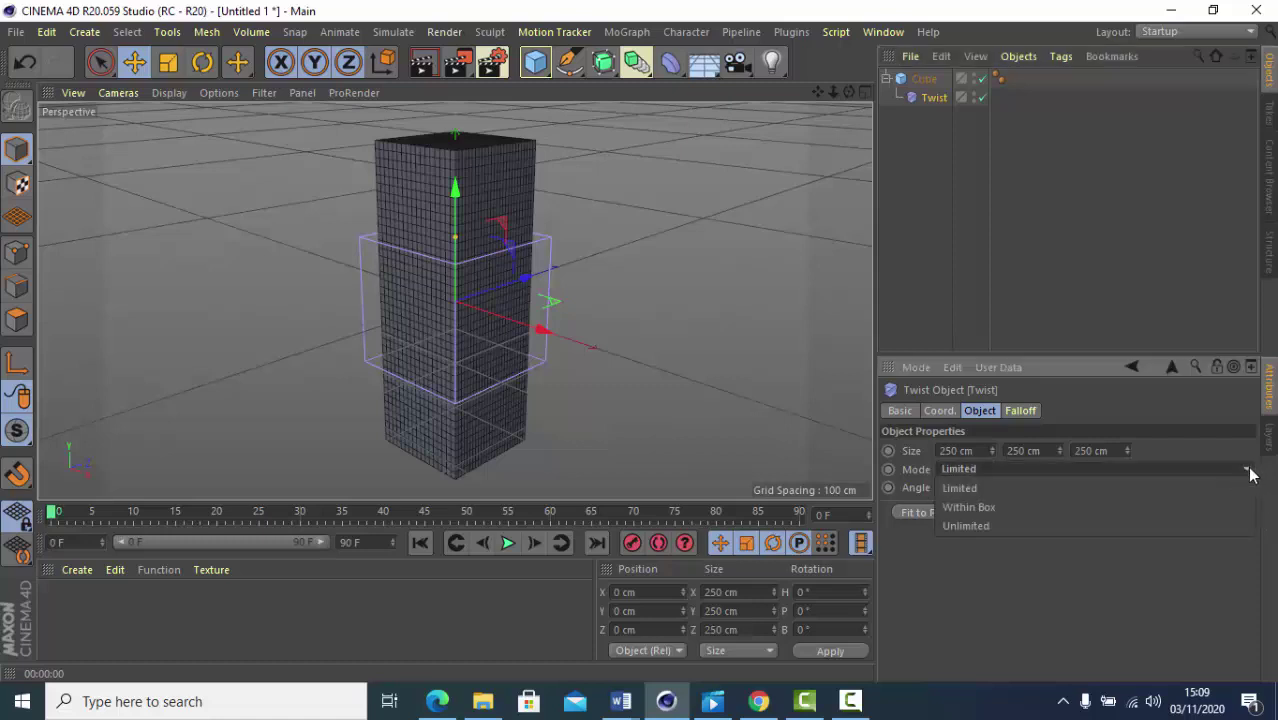
click(1072, 524)
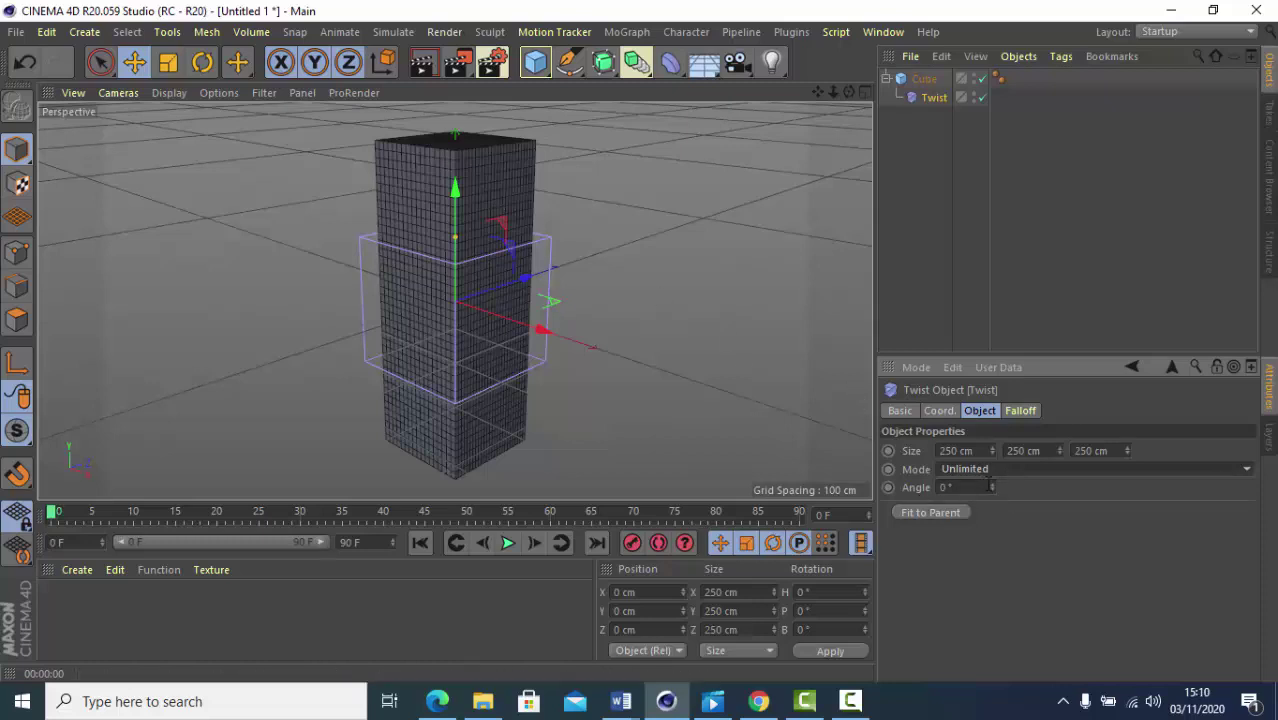
drag(995, 484, 994, 487)
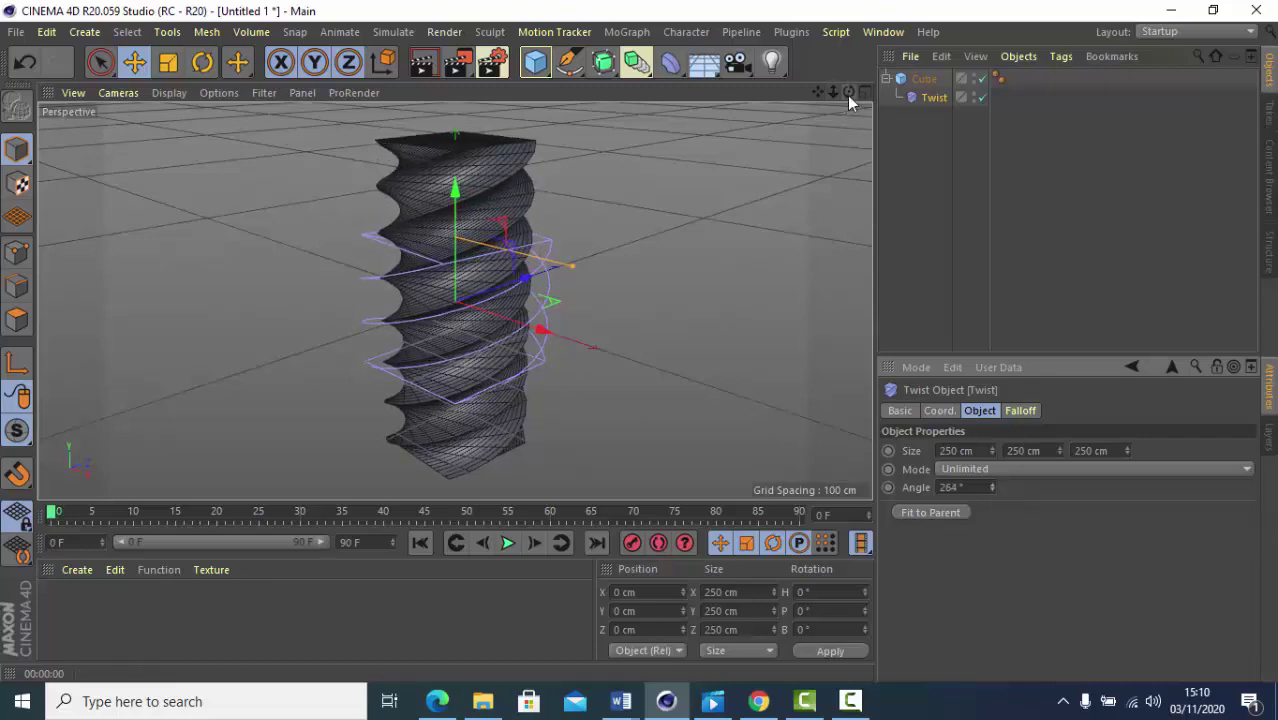
mouse_move(848, 91)
mouse_down()
mouse_move(850, 180)
mouse_move(846, 100)
mouse_up()
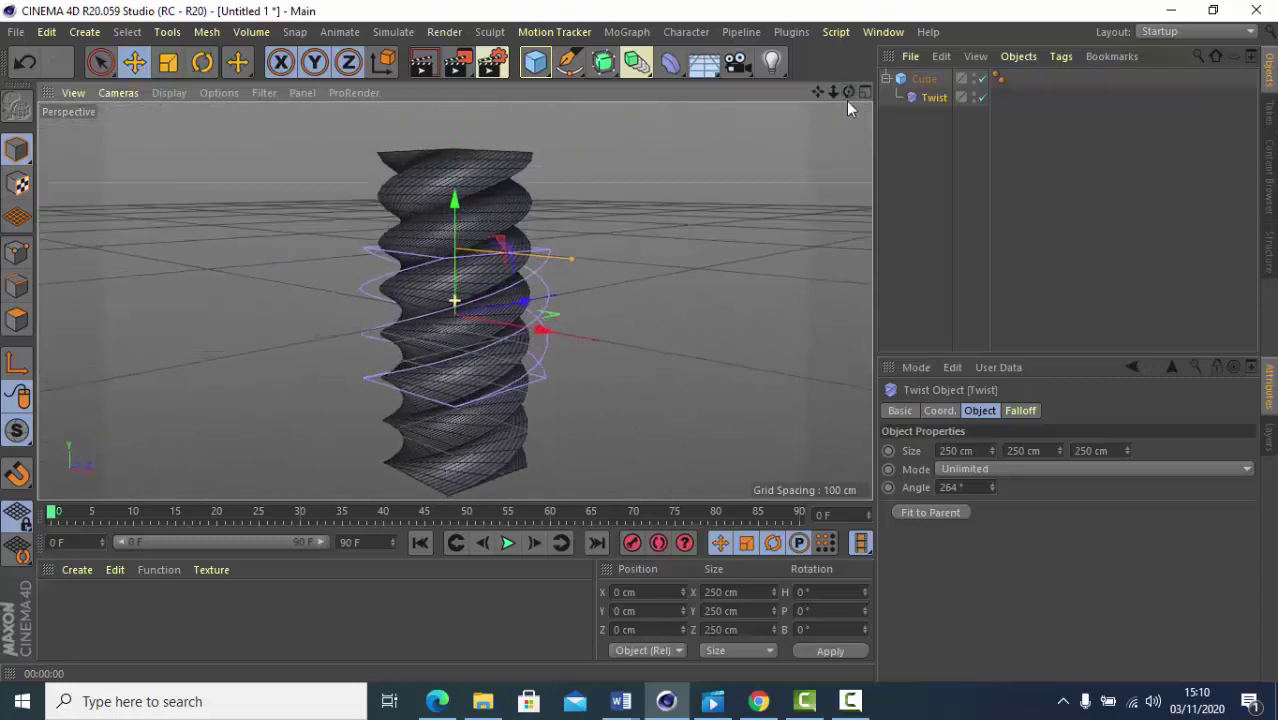
Turn on the twisted cube's fillet and set its Y size to 700 cm
click(924, 78)
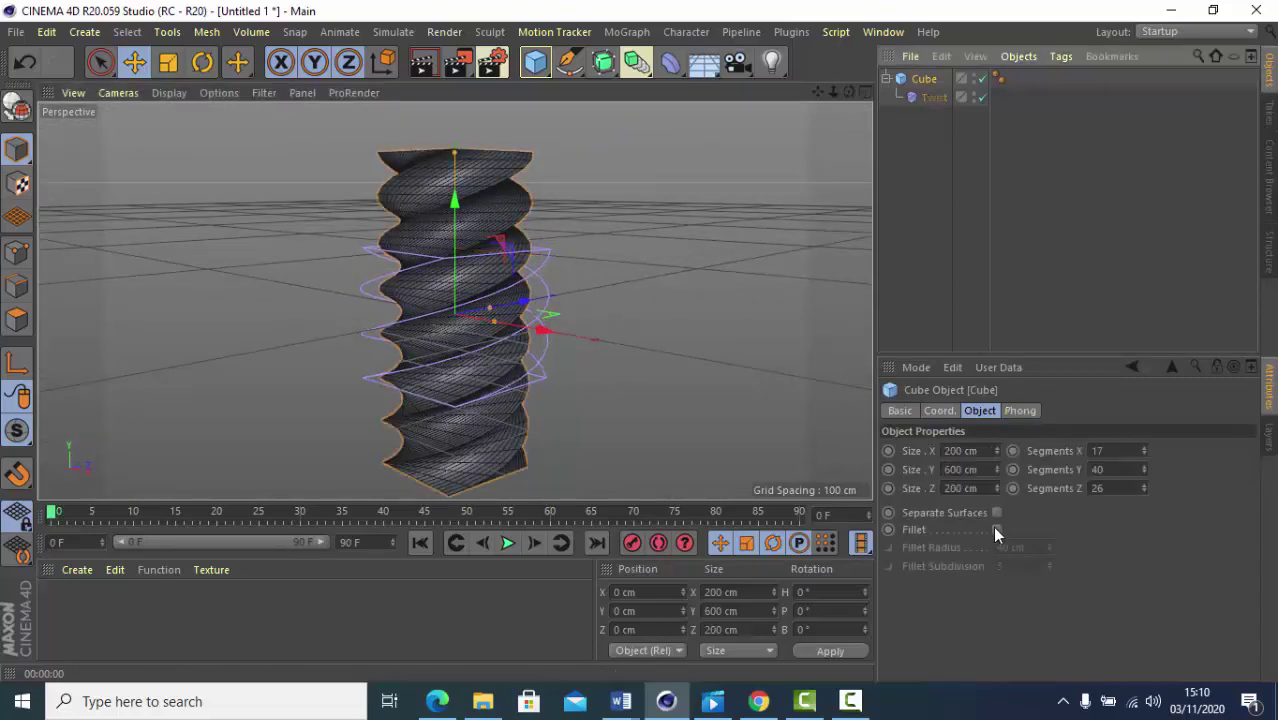
click(996, 529)
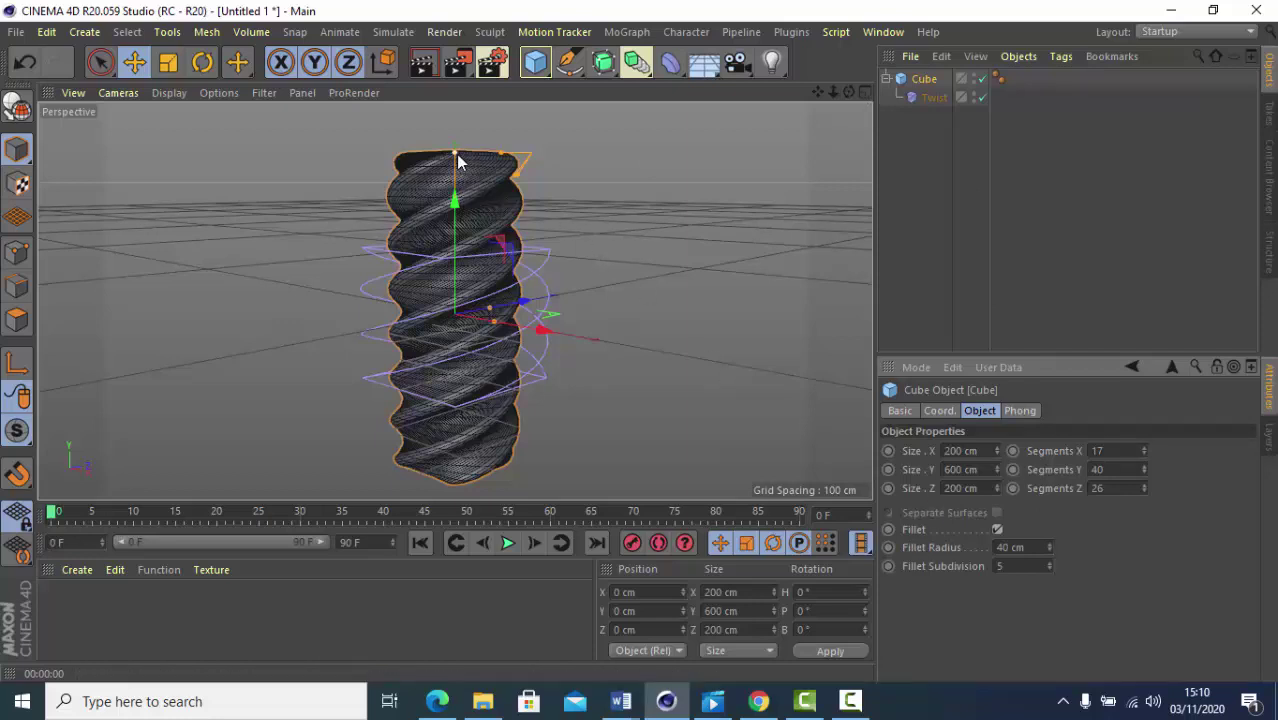
mouse_move(456, 157)
mouse_down()
mouse_move(461, 114)
mouse_move(457, 147)
mouse_up()
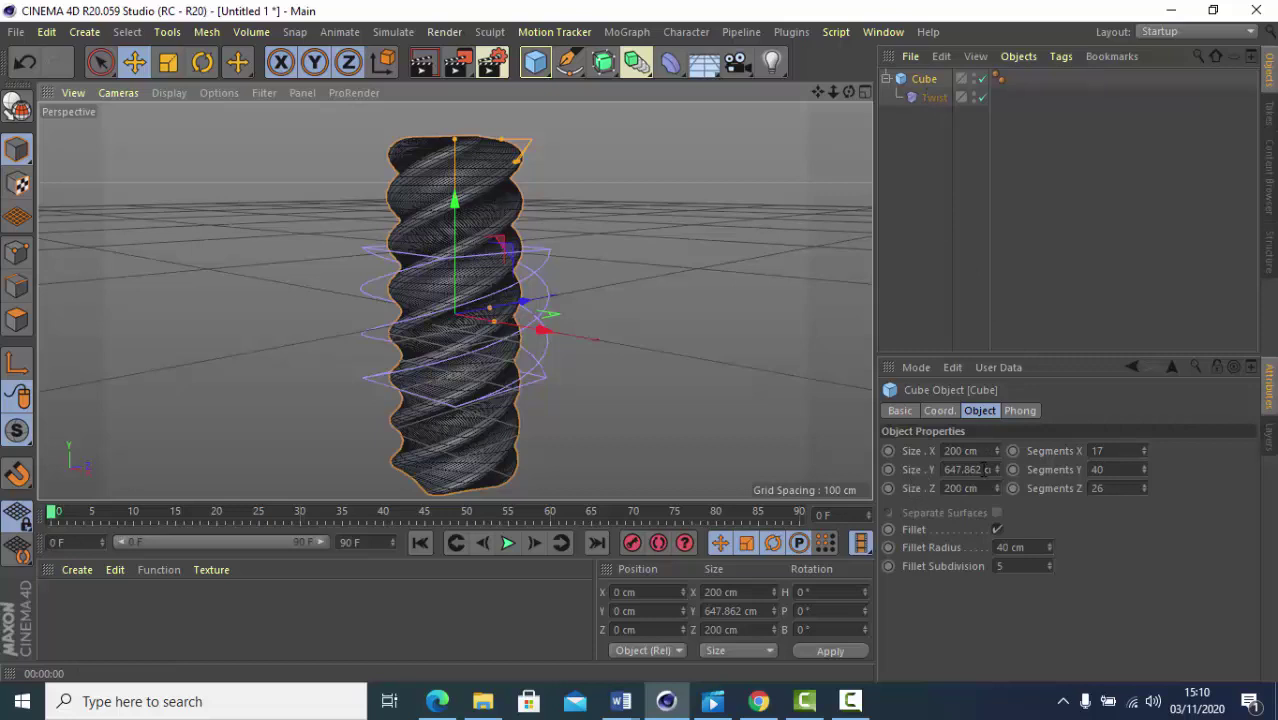
double_click(987, 470)
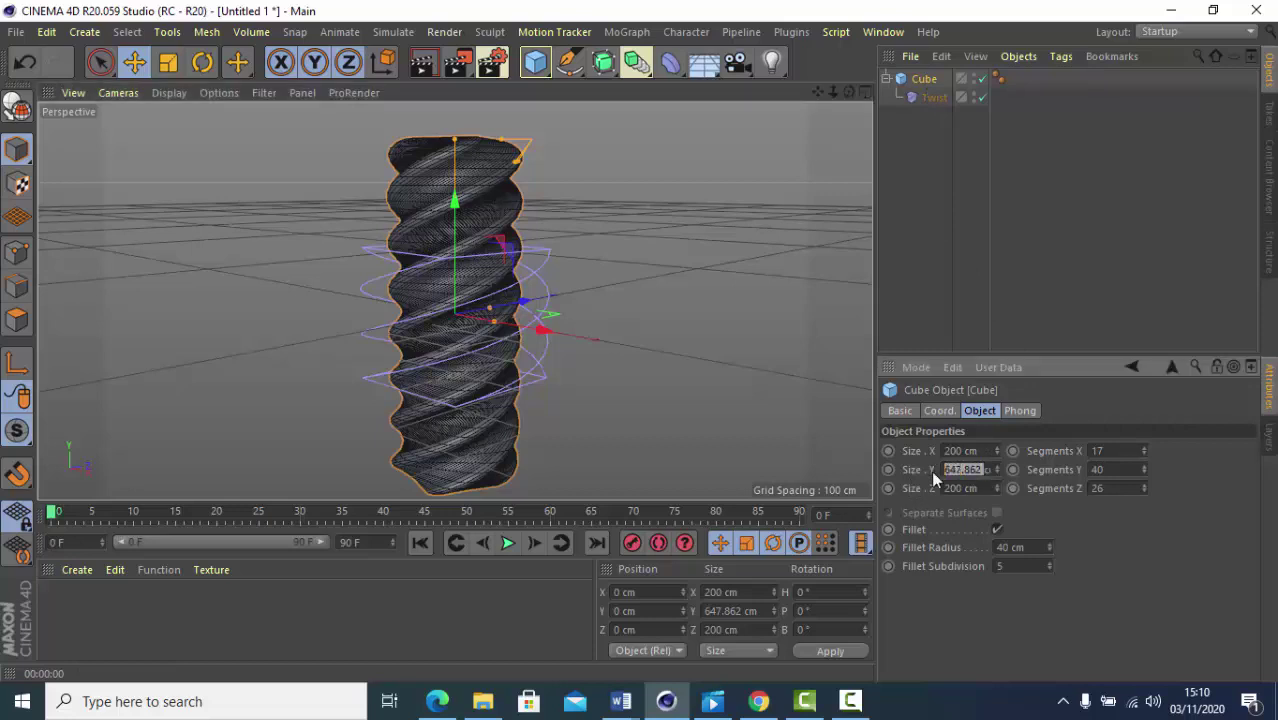
text(700)
key(Return)
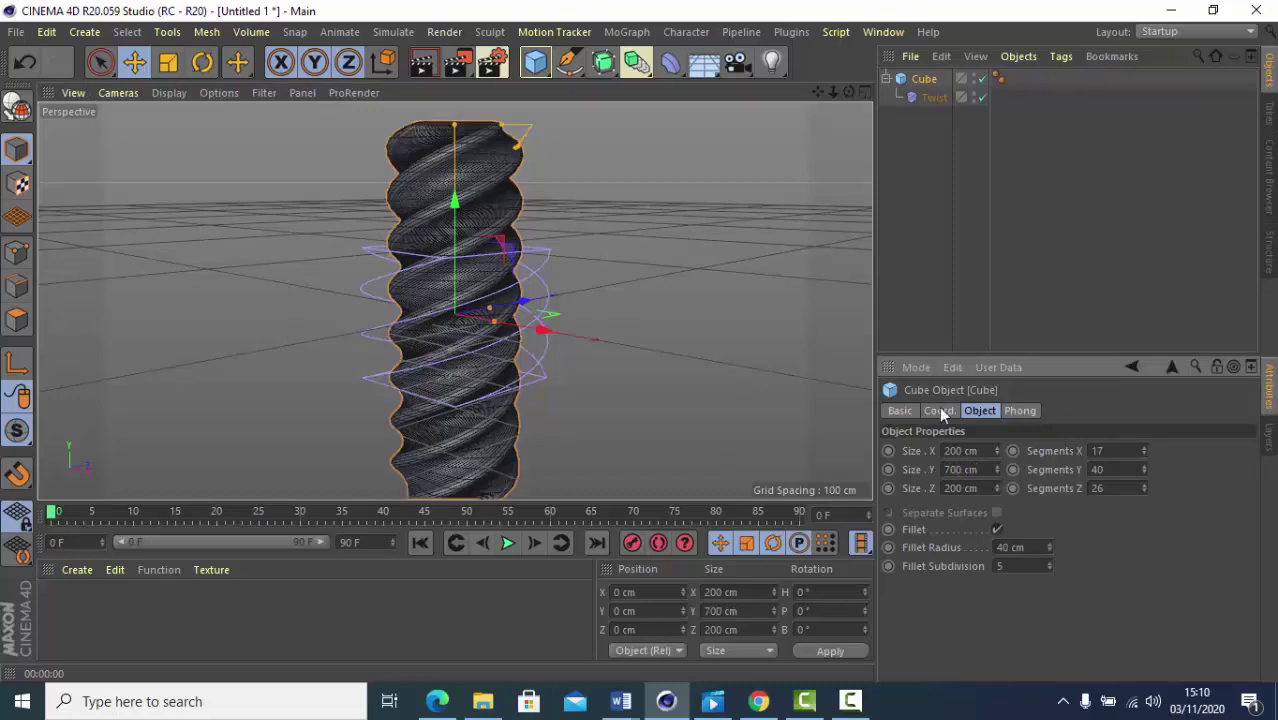
Render the whole twisted column in the perspective view as a preview, and clear the selection
mouse_move(849, 93)
mouse_down()
mouse_move(805, 200)
mouse_move(840, 150)
mouse_move(822, 96)
mouse_move(800, 100)
mouse_move(830, 95)
mouse_up()
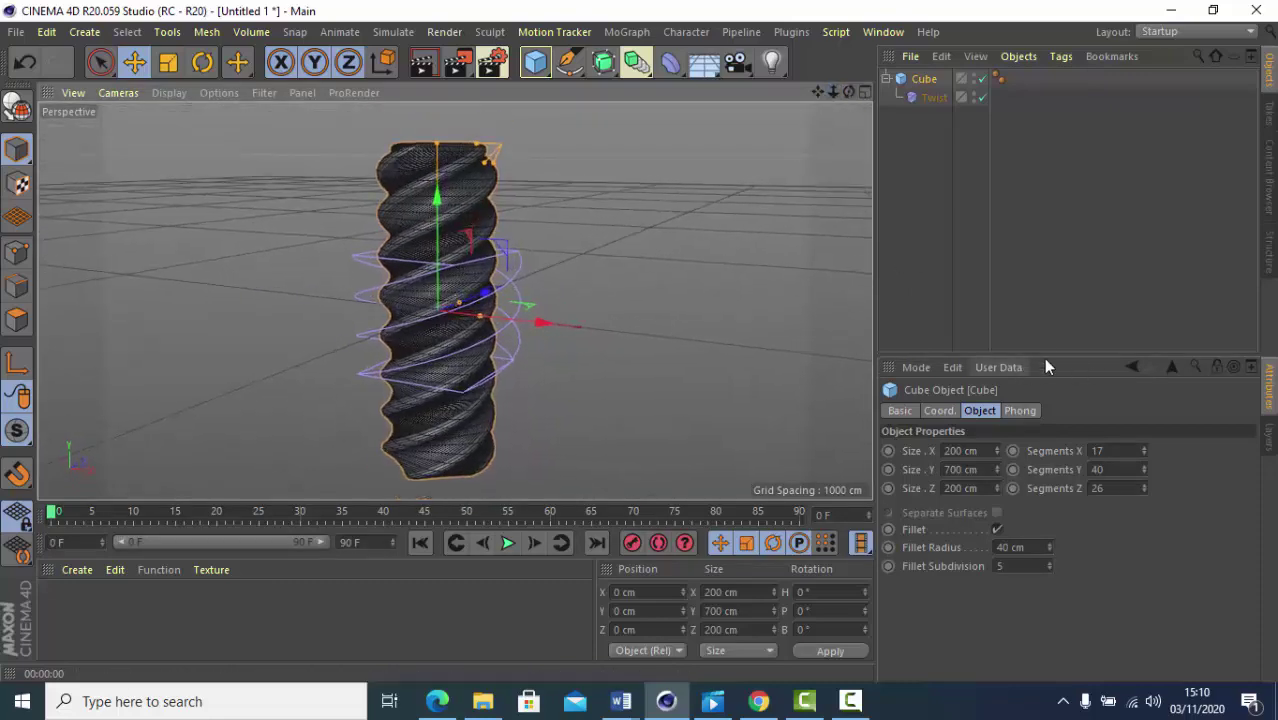
click(424, 64)
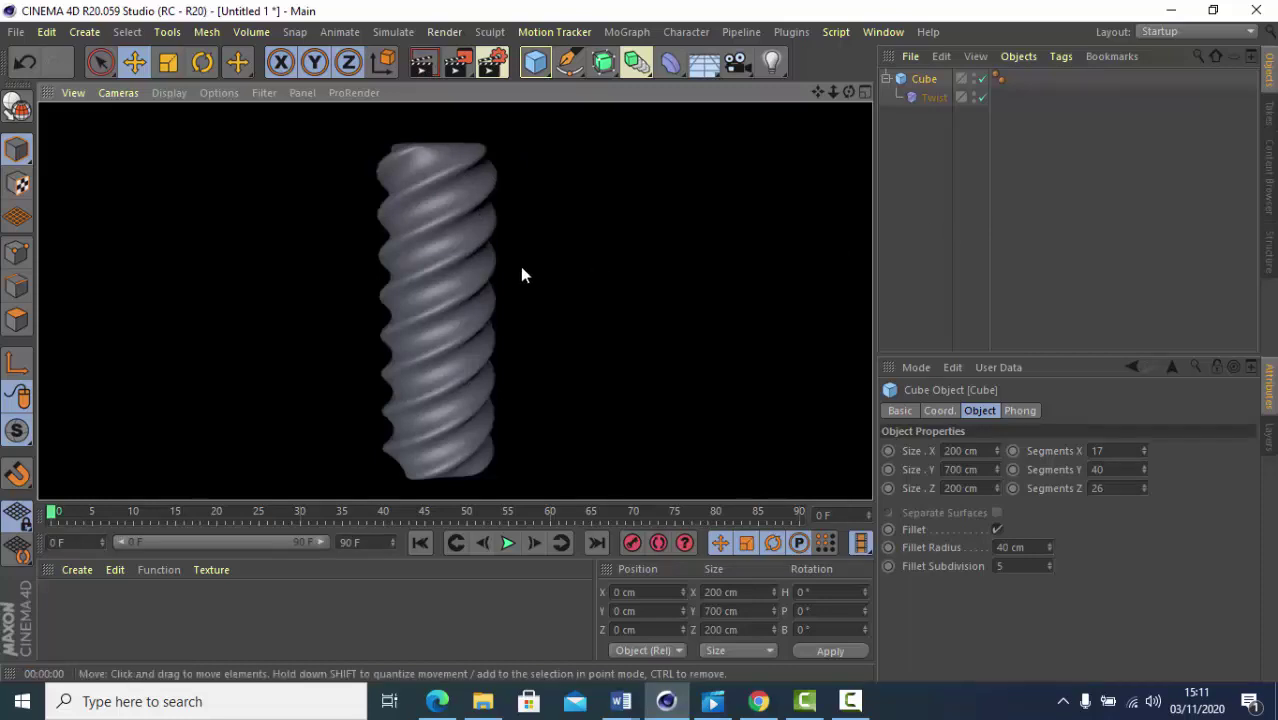
click(743, 315)
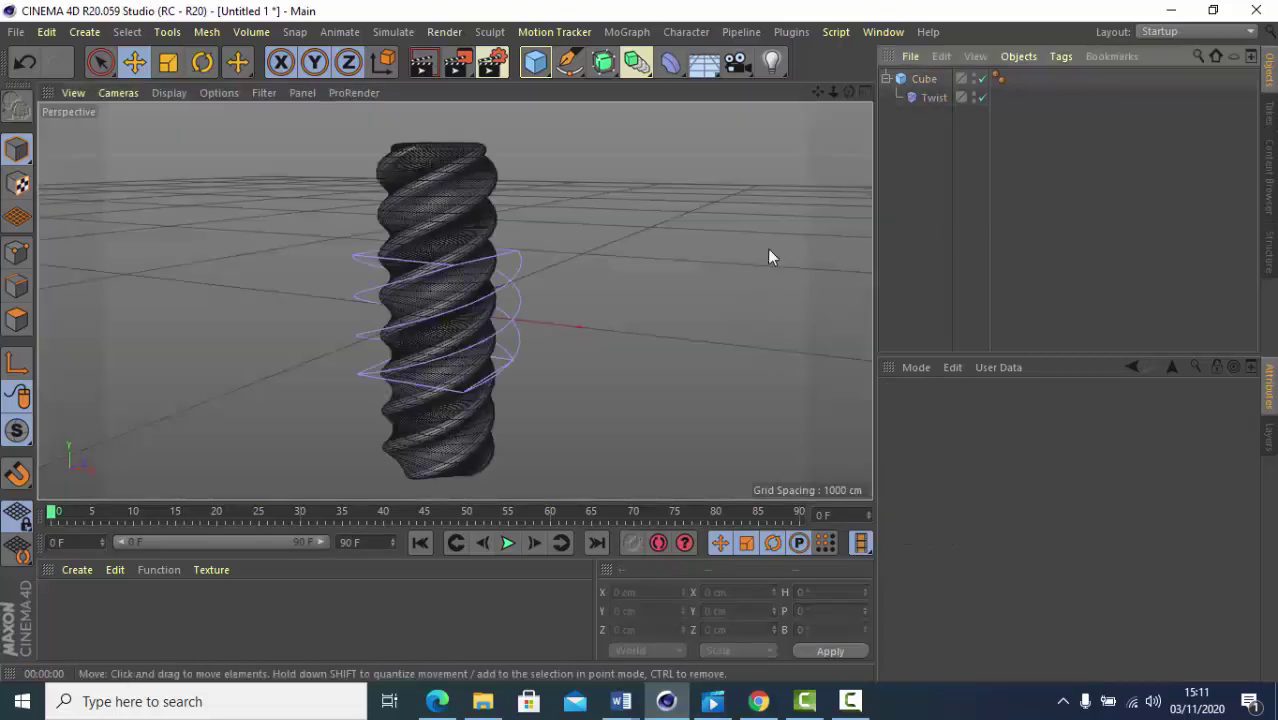
Add a cylinder and raise it above the twisted column to about 435 cm in Y
drag(831, 93, 752, 123)
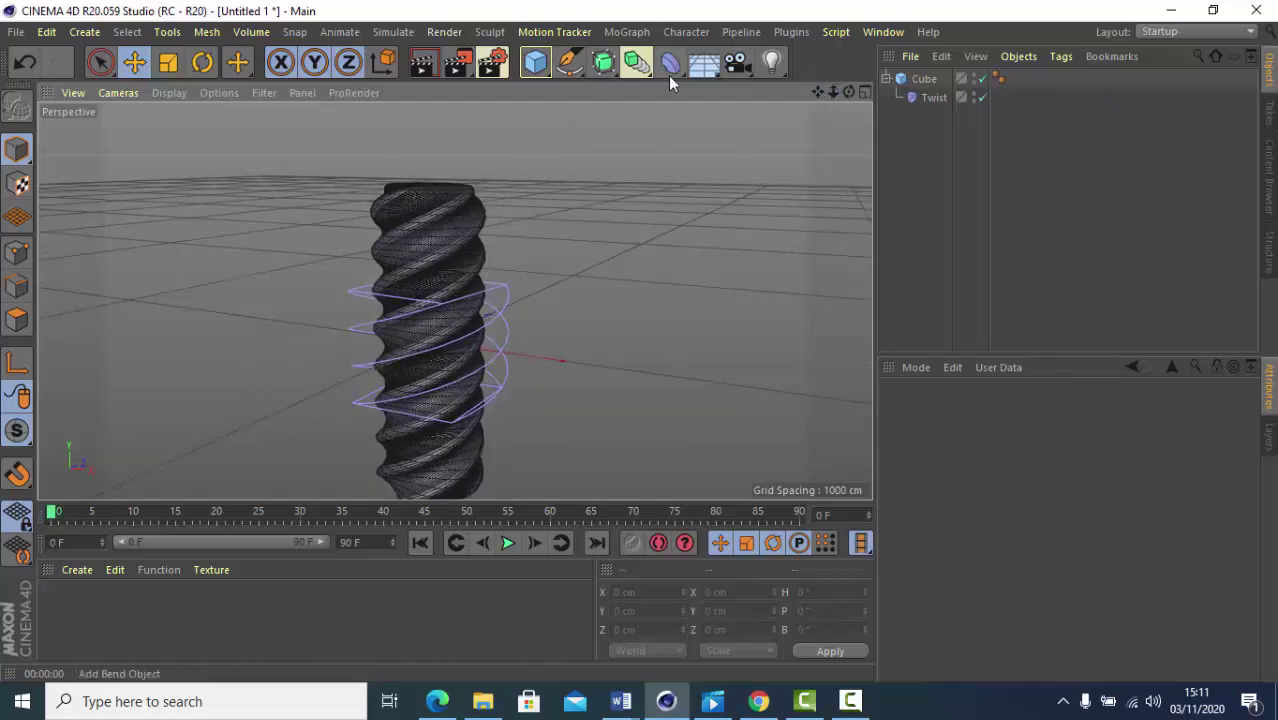
click(542, 71)
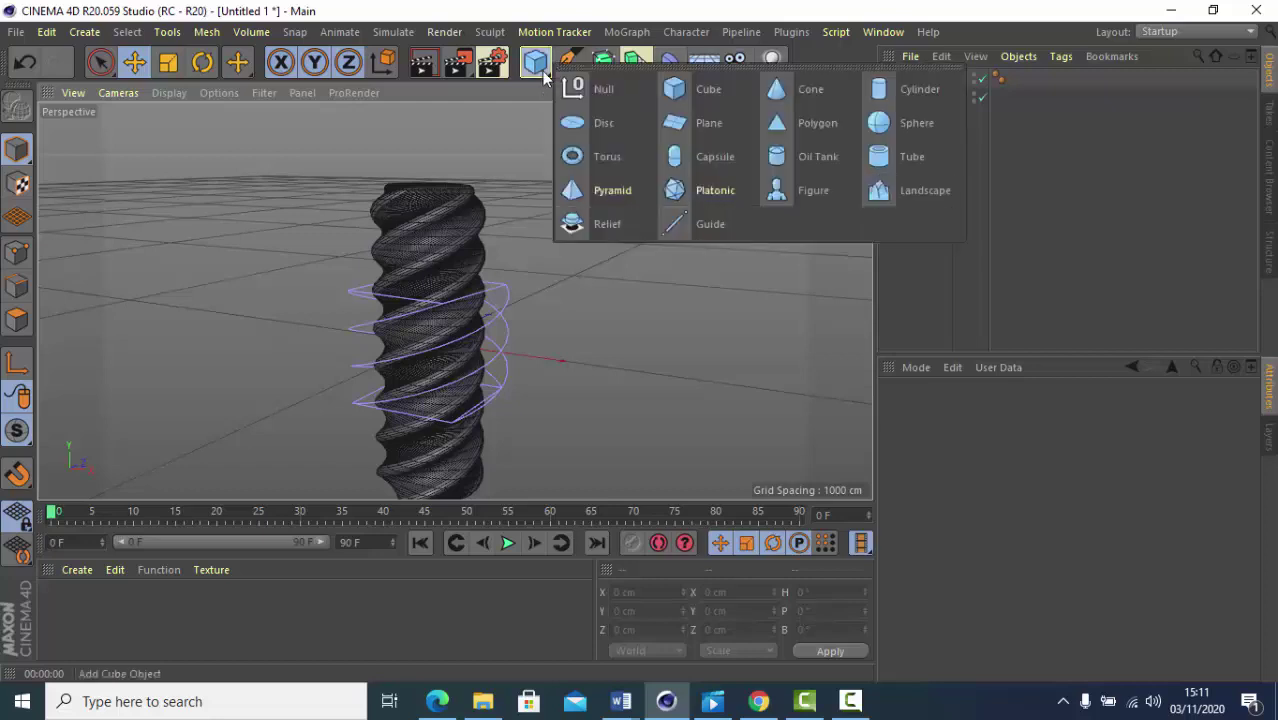
click(915, 92)
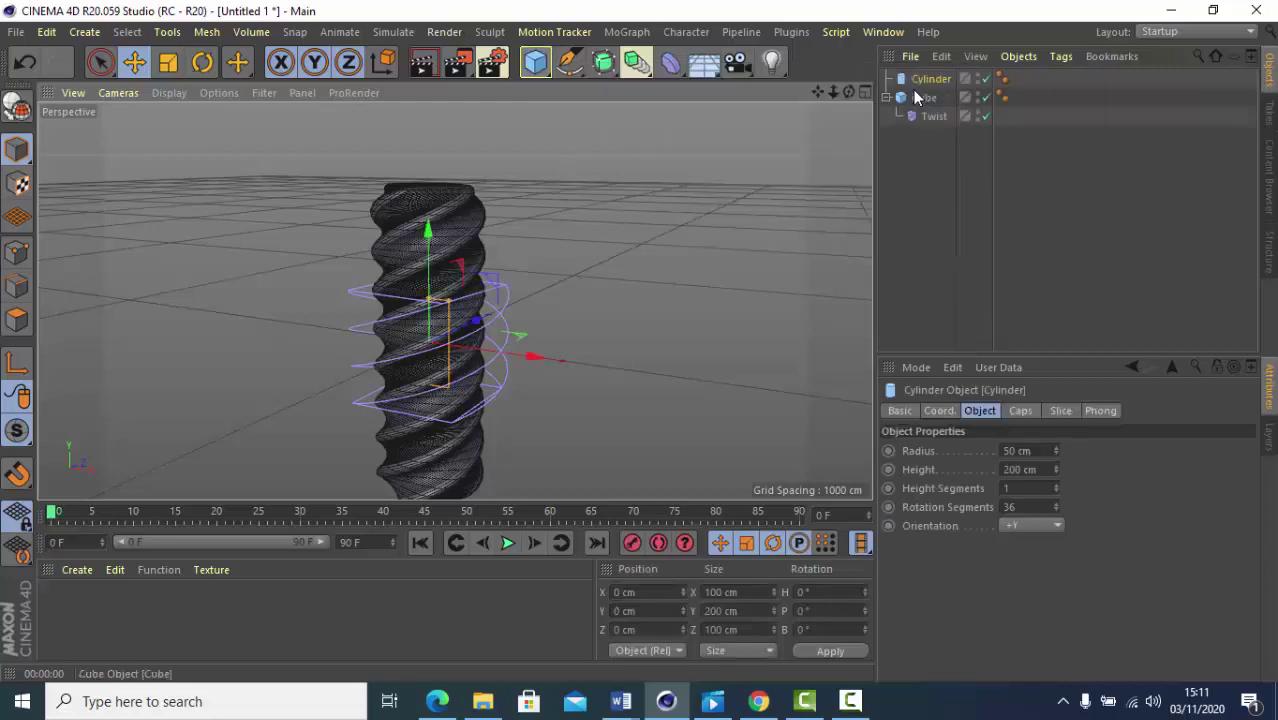
drag(431, 231, 436, 92)
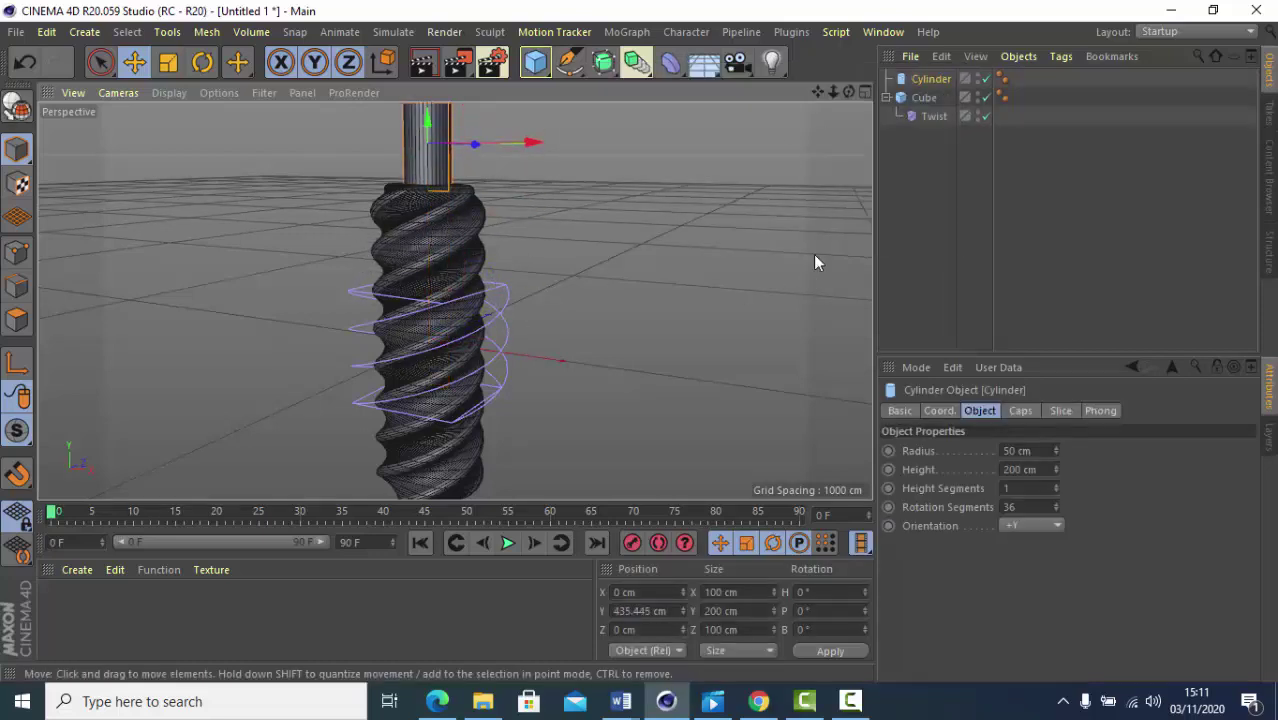
Reshape the cylinder into a flat cap with about 138 cm radius and 47 cm height, and lower it to about 384 cm in Y
drag(820, 91, 790, 121)
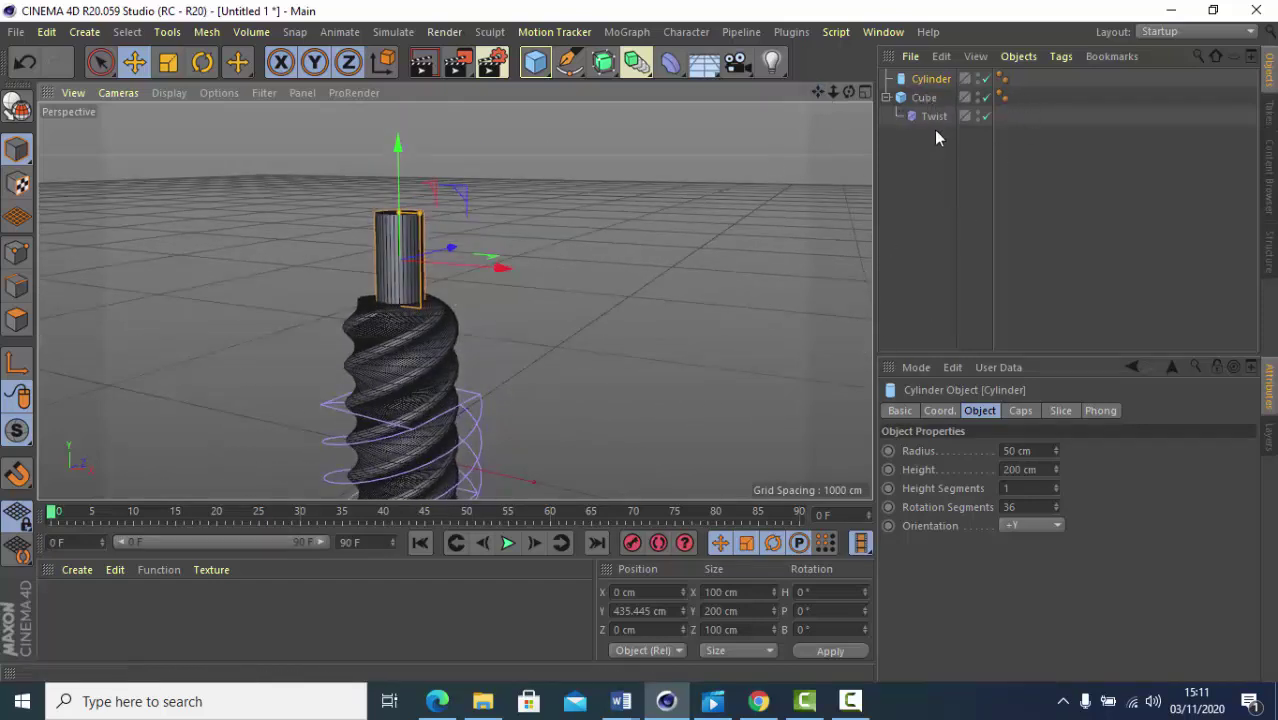
drag(1056, 451, 1056, 451)
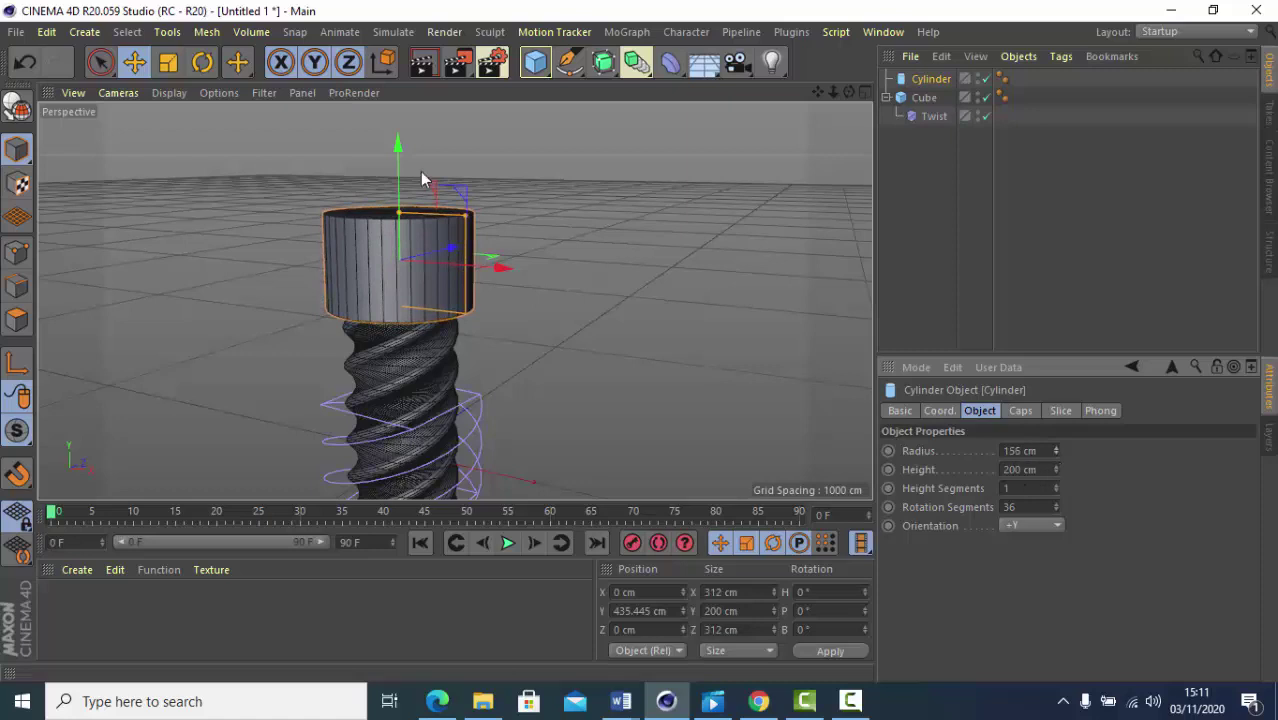
drag(398, 214, 397, 242)
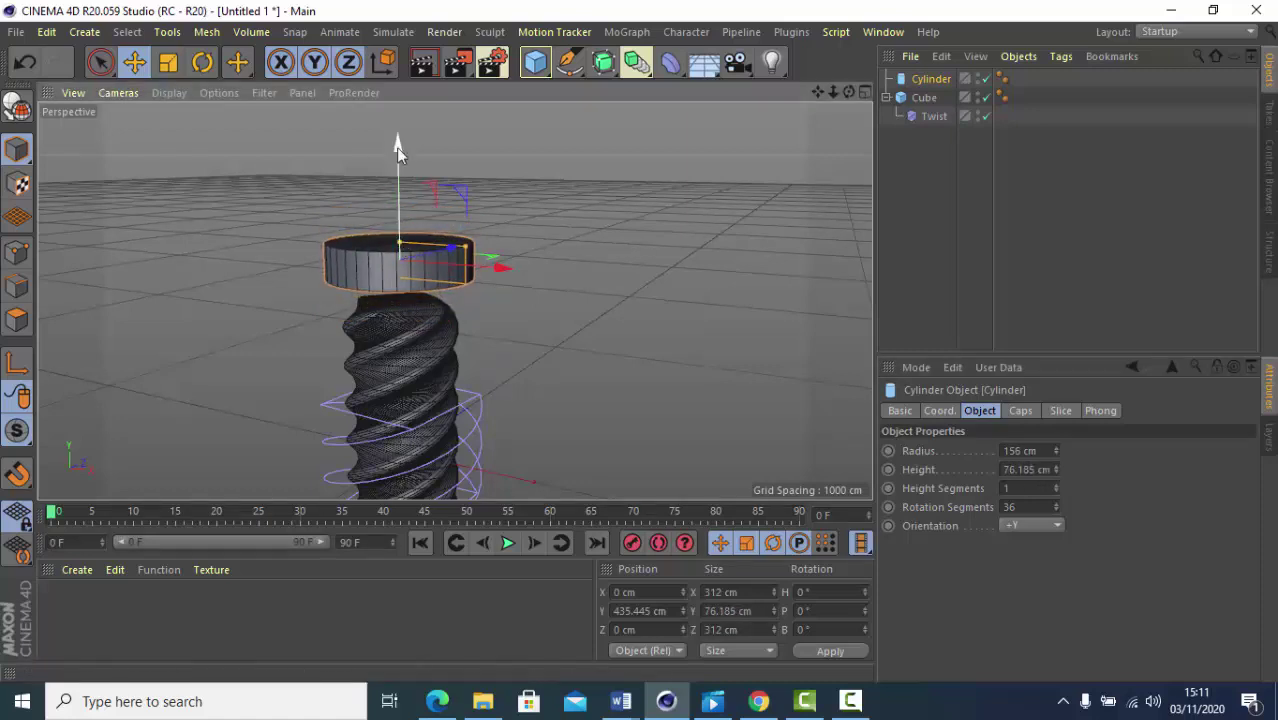
drag(398, 144, 398, 158)
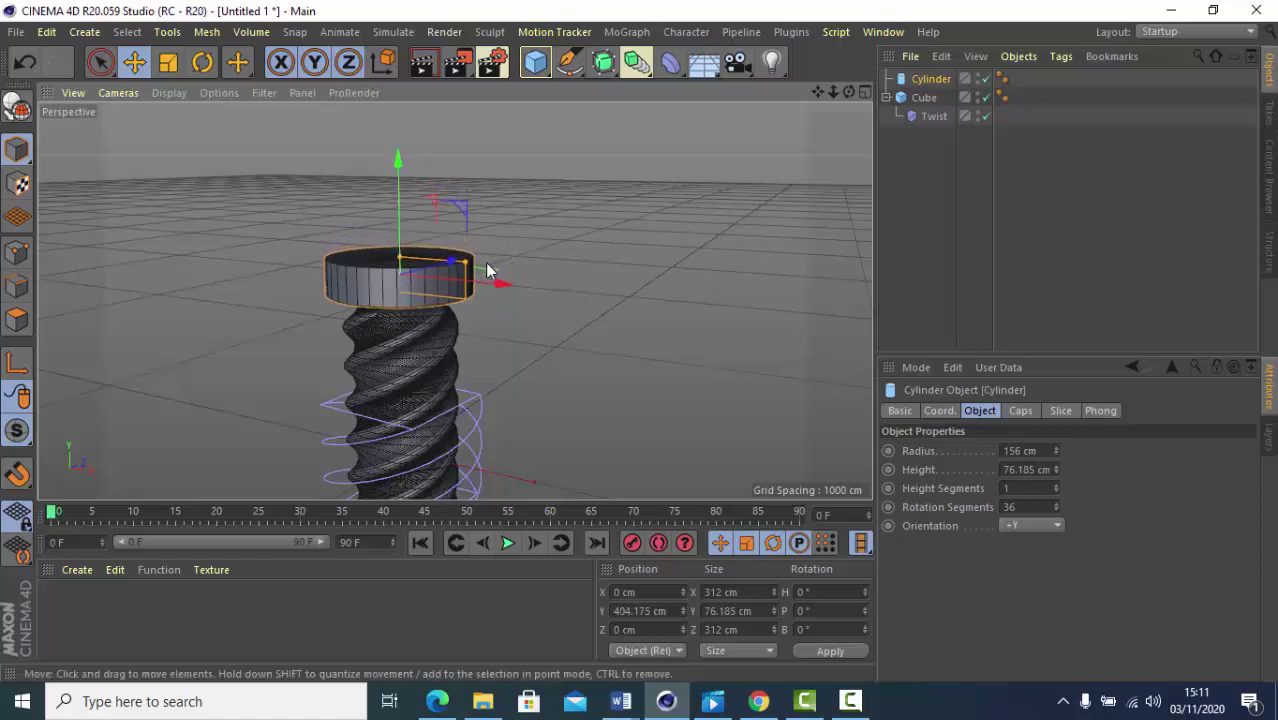
drag(466, 270, 458, 270)
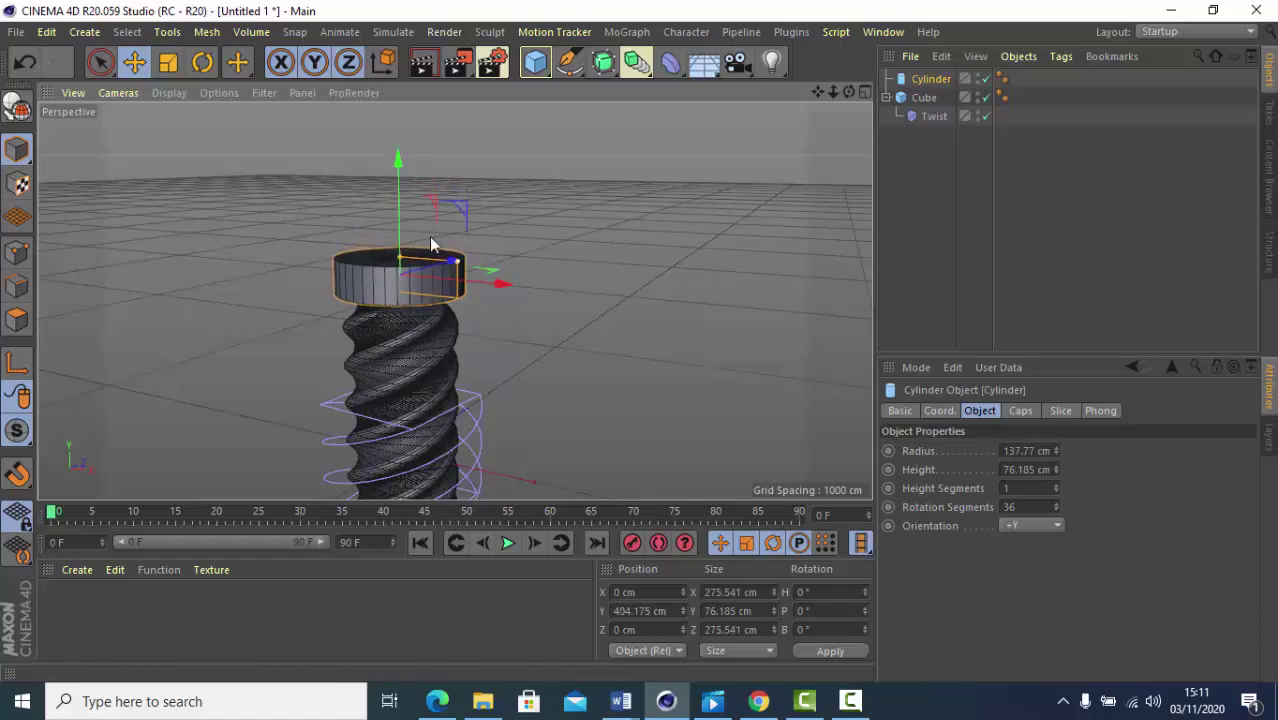
drag(398, 262, 401, 273)
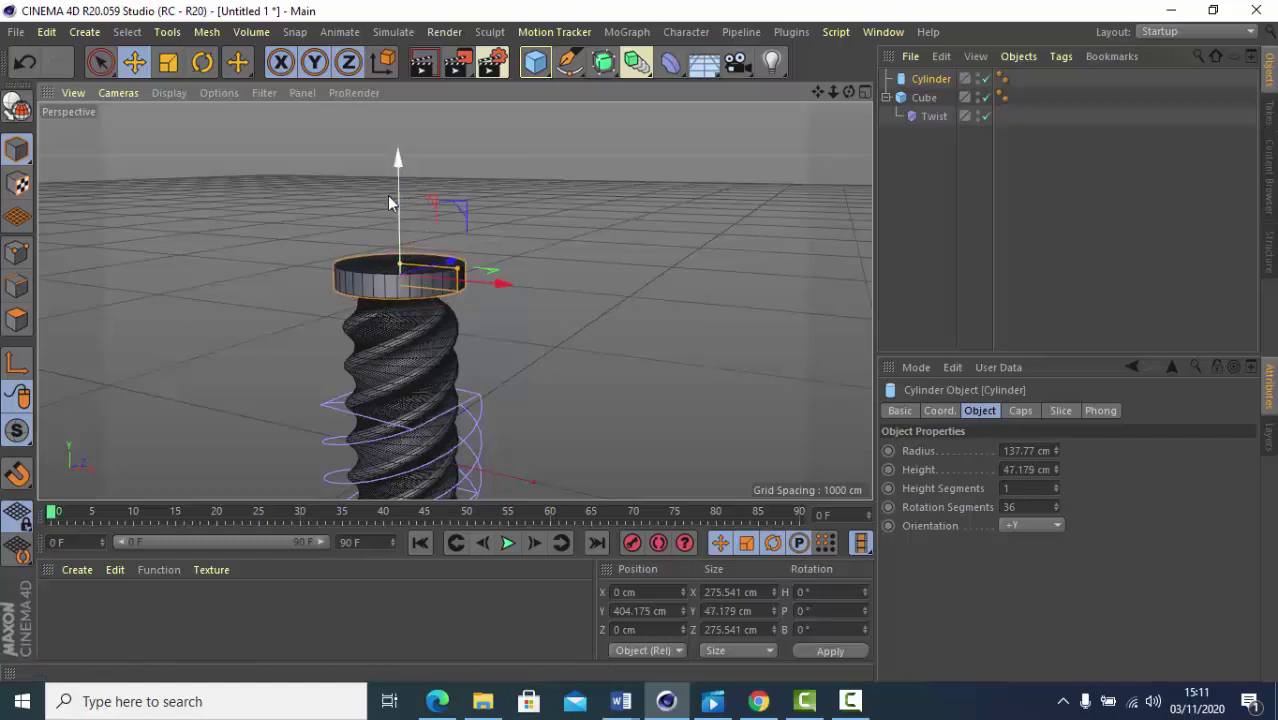
drag(399, 164, 400, 178)
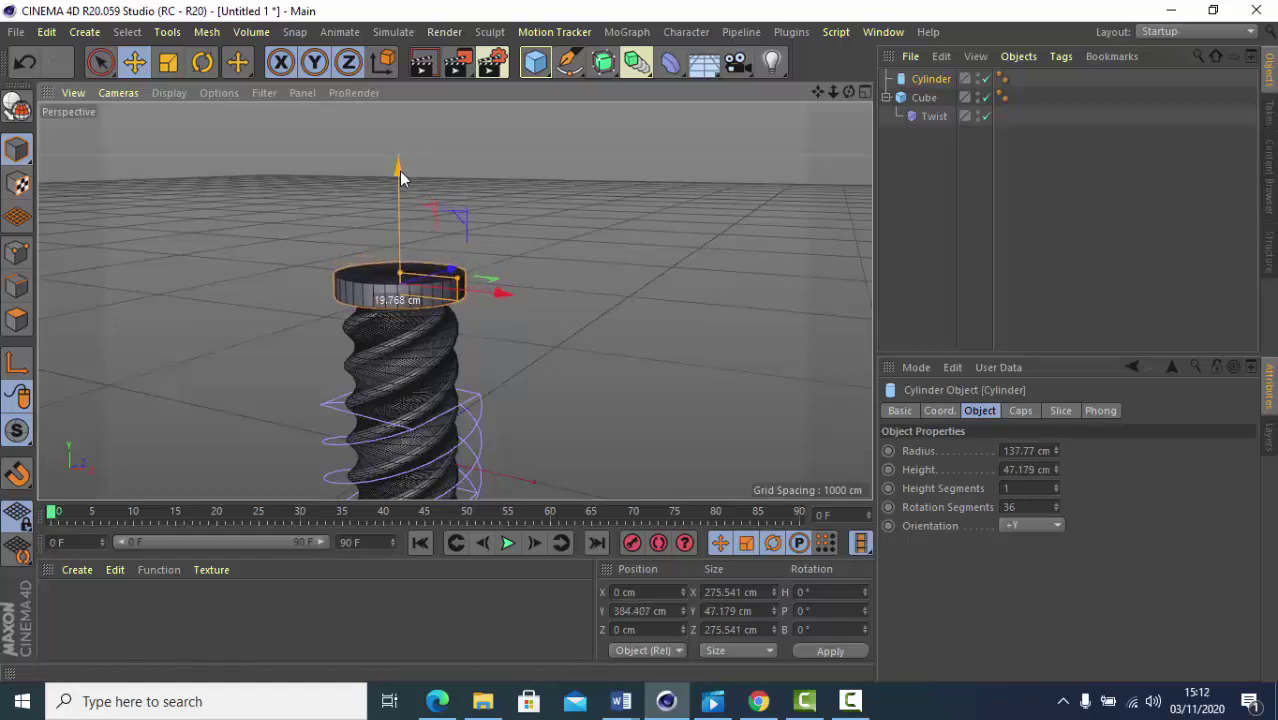
Lower the cap cylinder onto the top of the twisted column, checking side and front views, to about 375 cm in Y
click(864, 93)
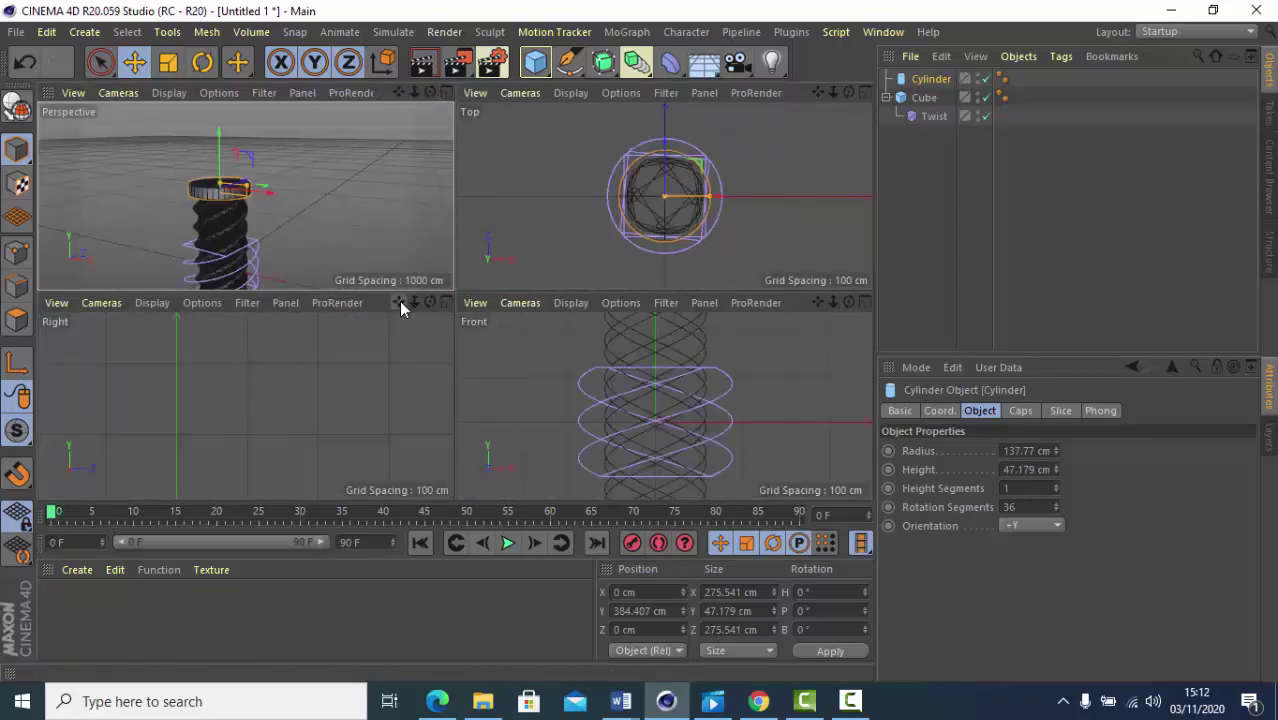
drag(400, 302, 246, 398)
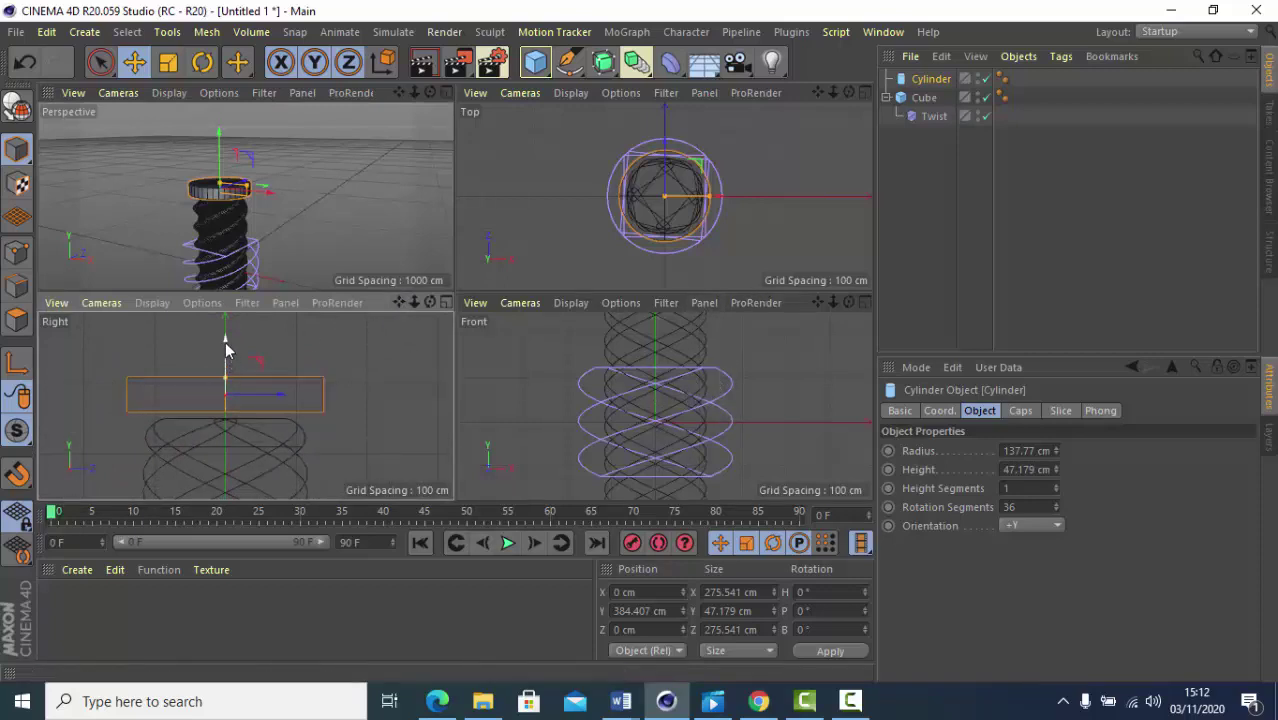
drag(225, 348, 228, 355)
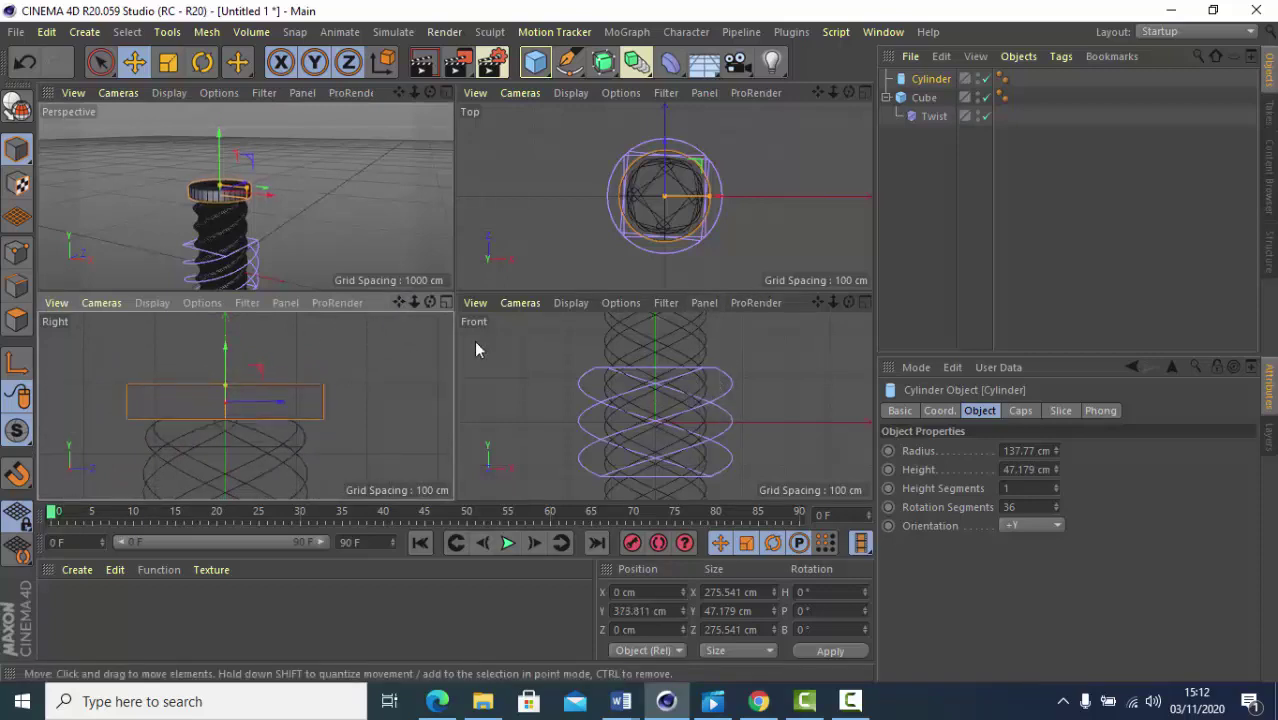
drag(817, 302, 781, 362)
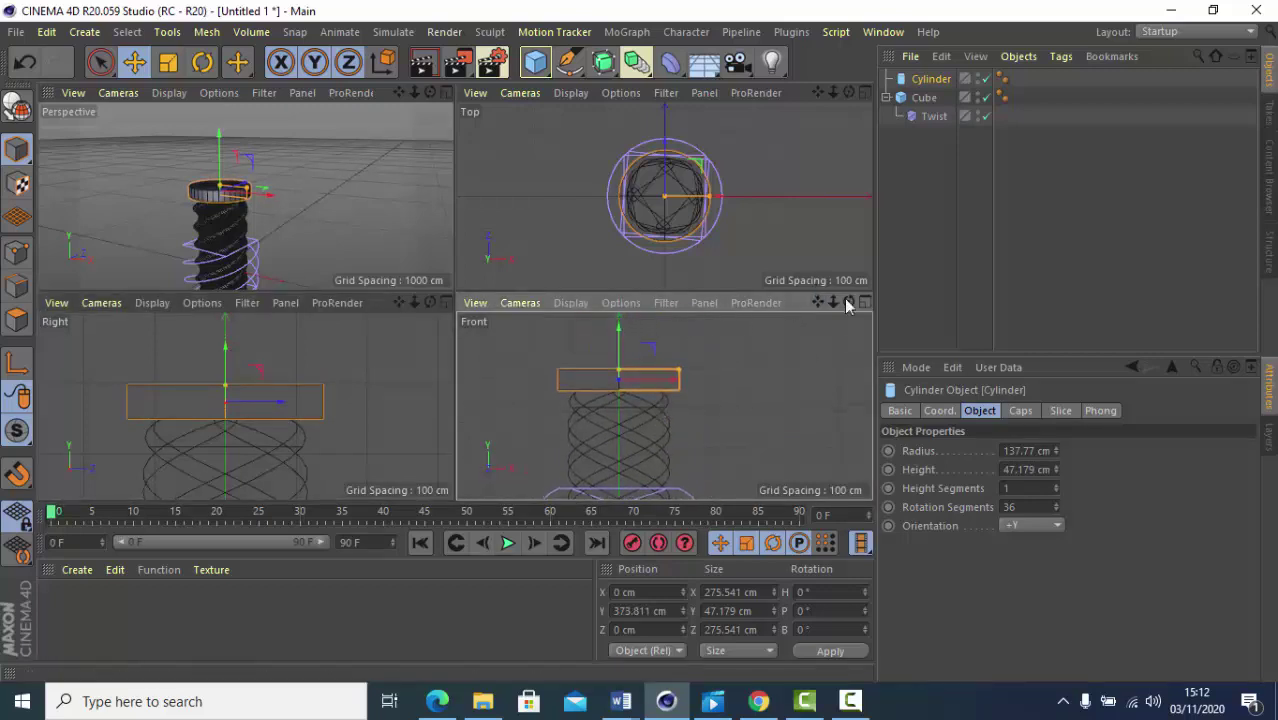
drag(834, 303, 834, 330)
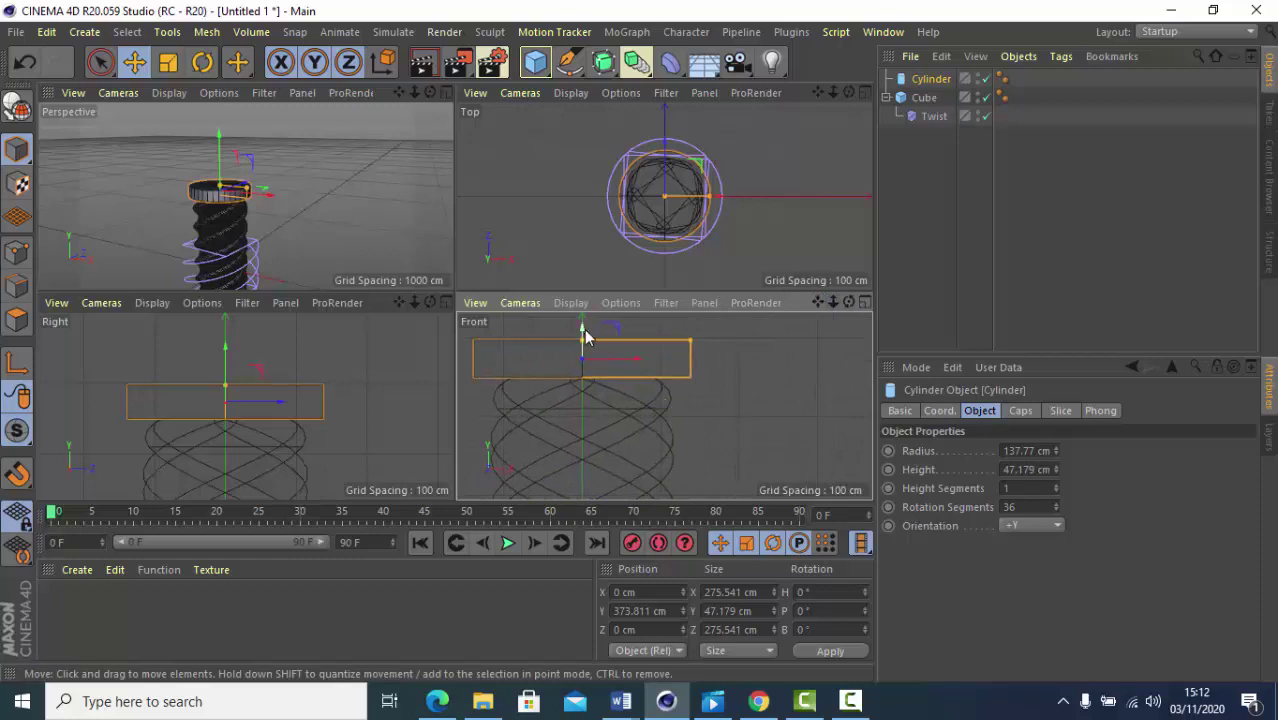
drag(585, 337, 584, 336)
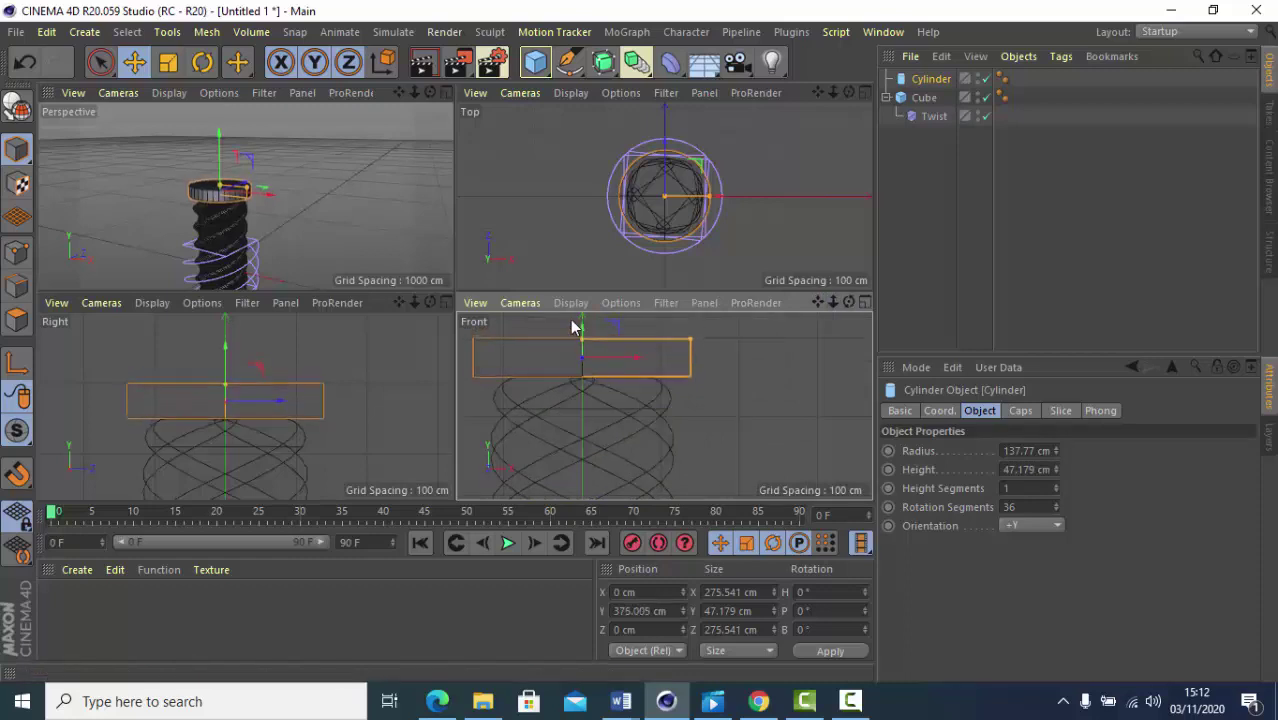
Turn on the cap cylinder's fillet and increase its height to about 65 cm in the perspective view
click(446, 92)
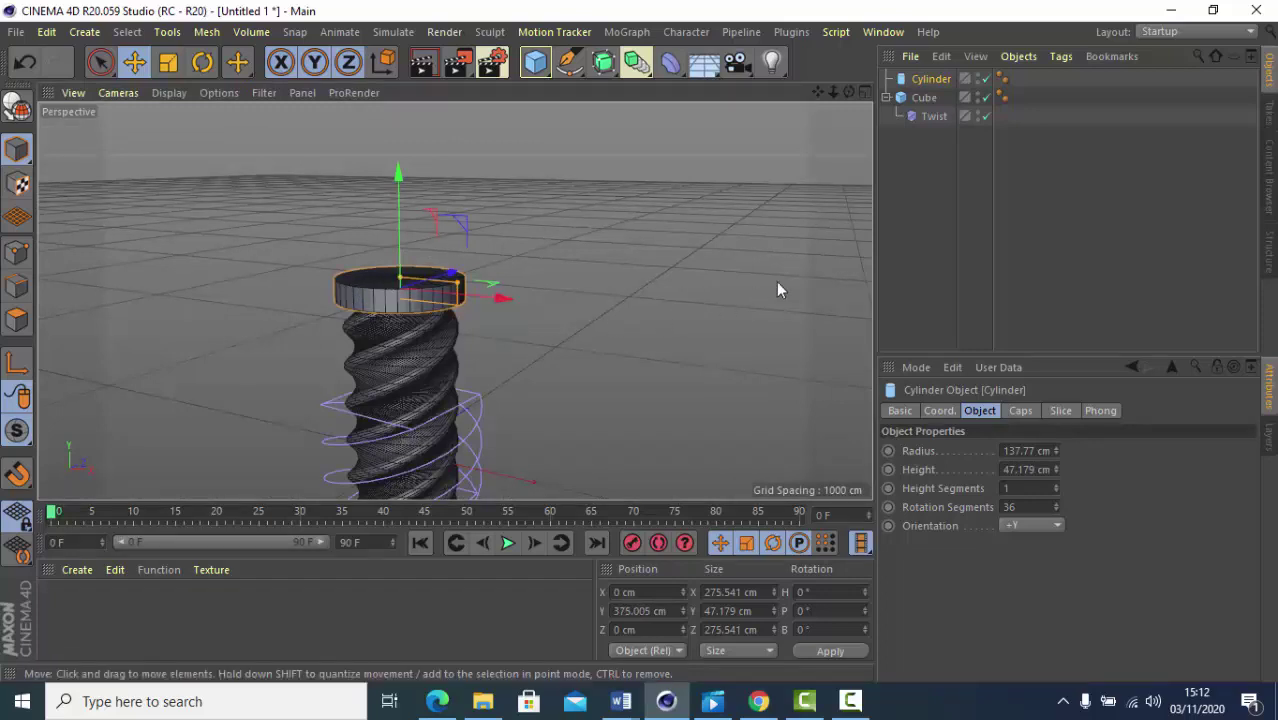
click(1019, 411)
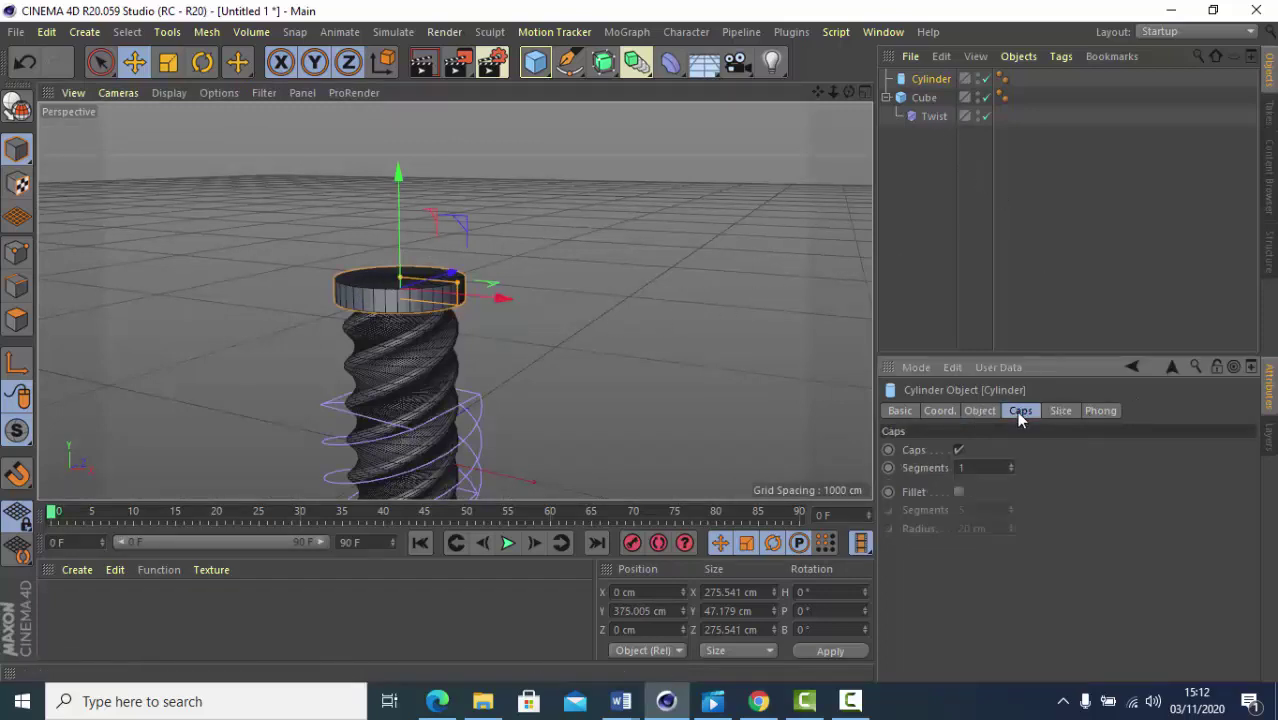
click(958, 492)
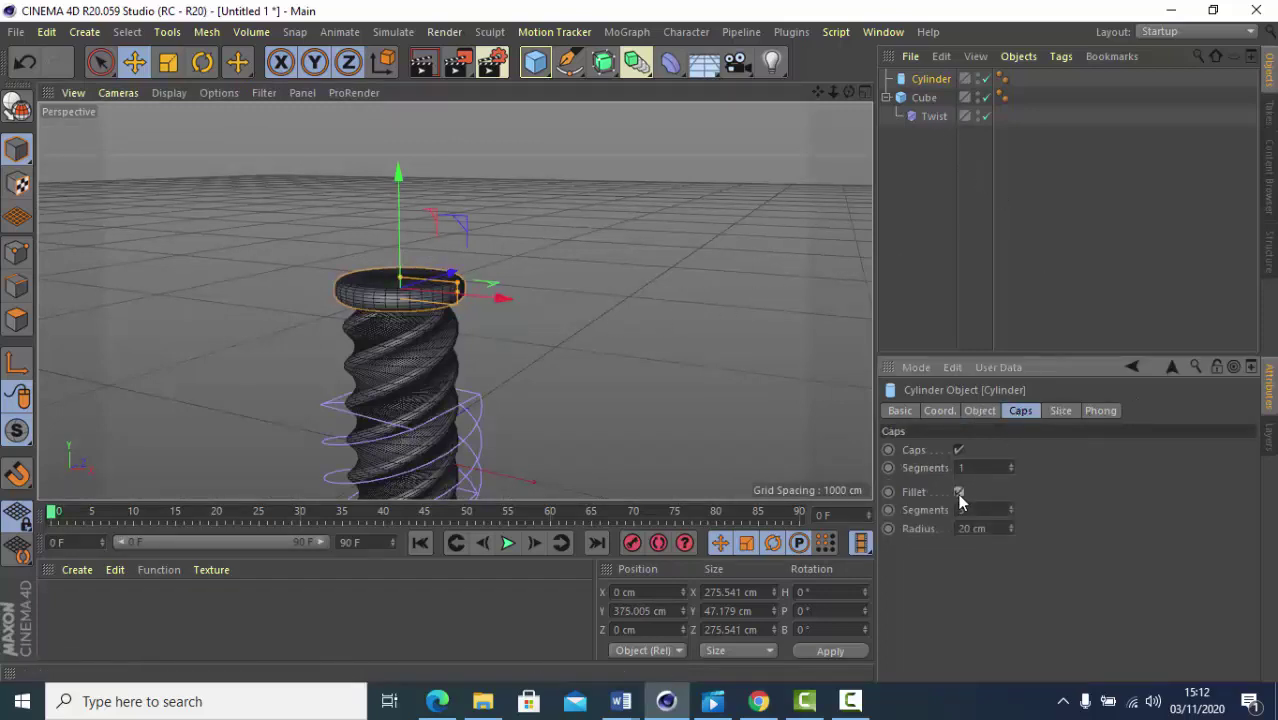
click(988, 412)
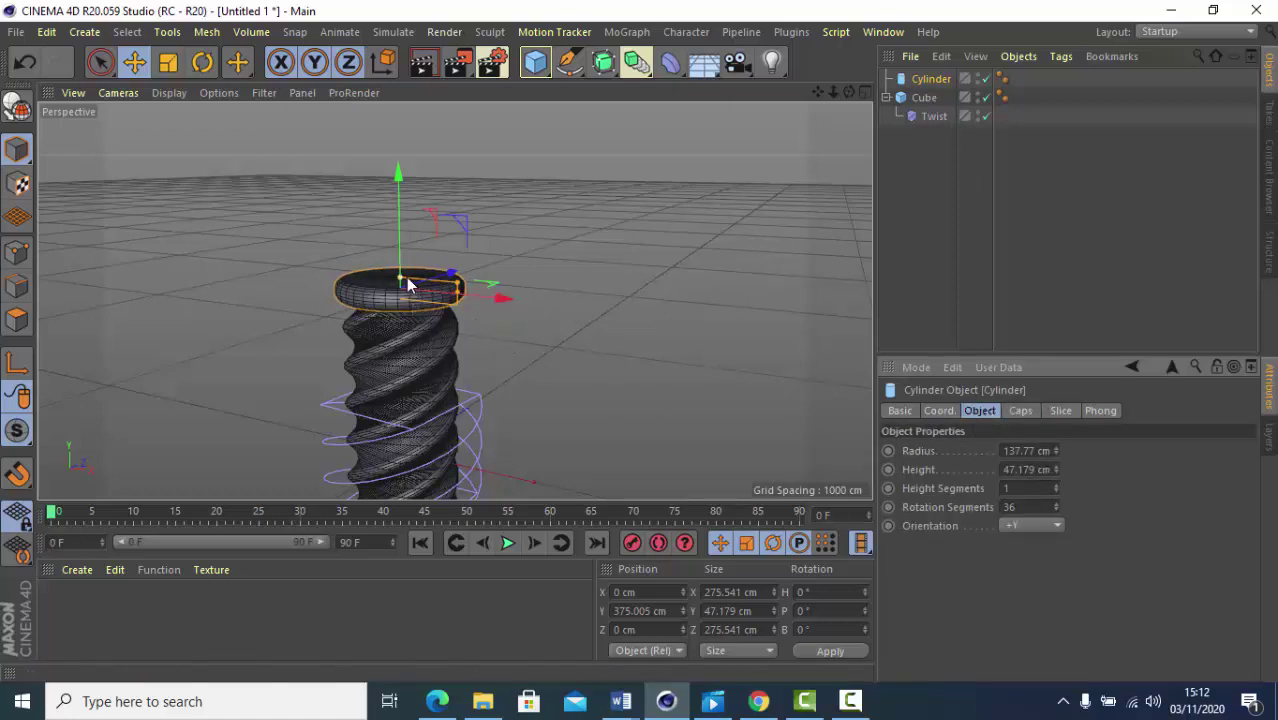
drag(398, 277, 398, 273)
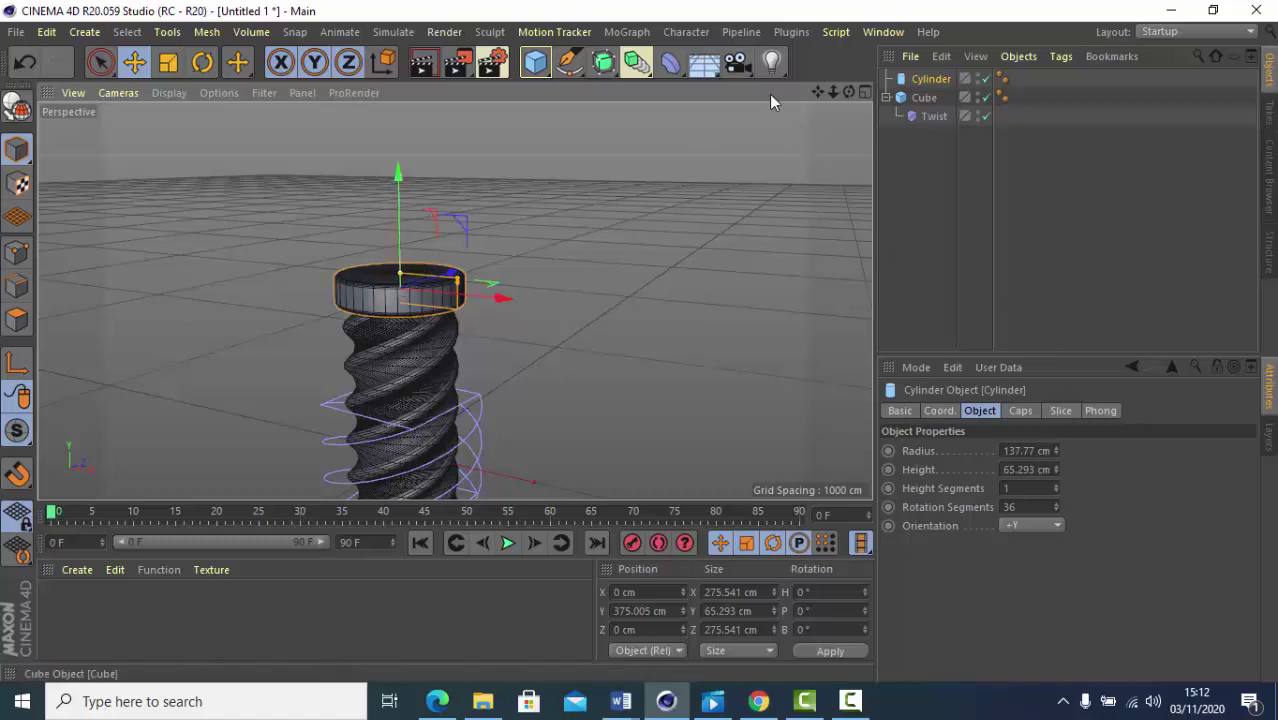
Frame the whole capped column in the perspective view and render it as a preview
drag(817, 92, 822, 104)
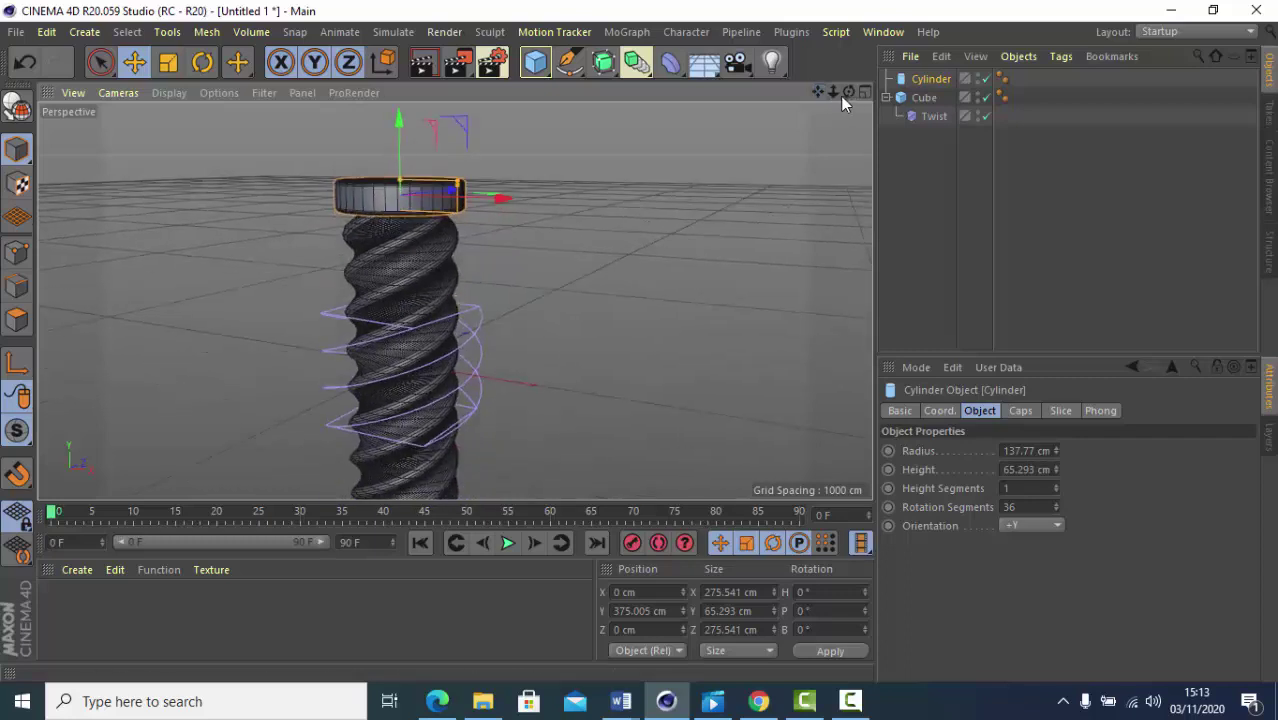
drag(833, 96, 788, 103)
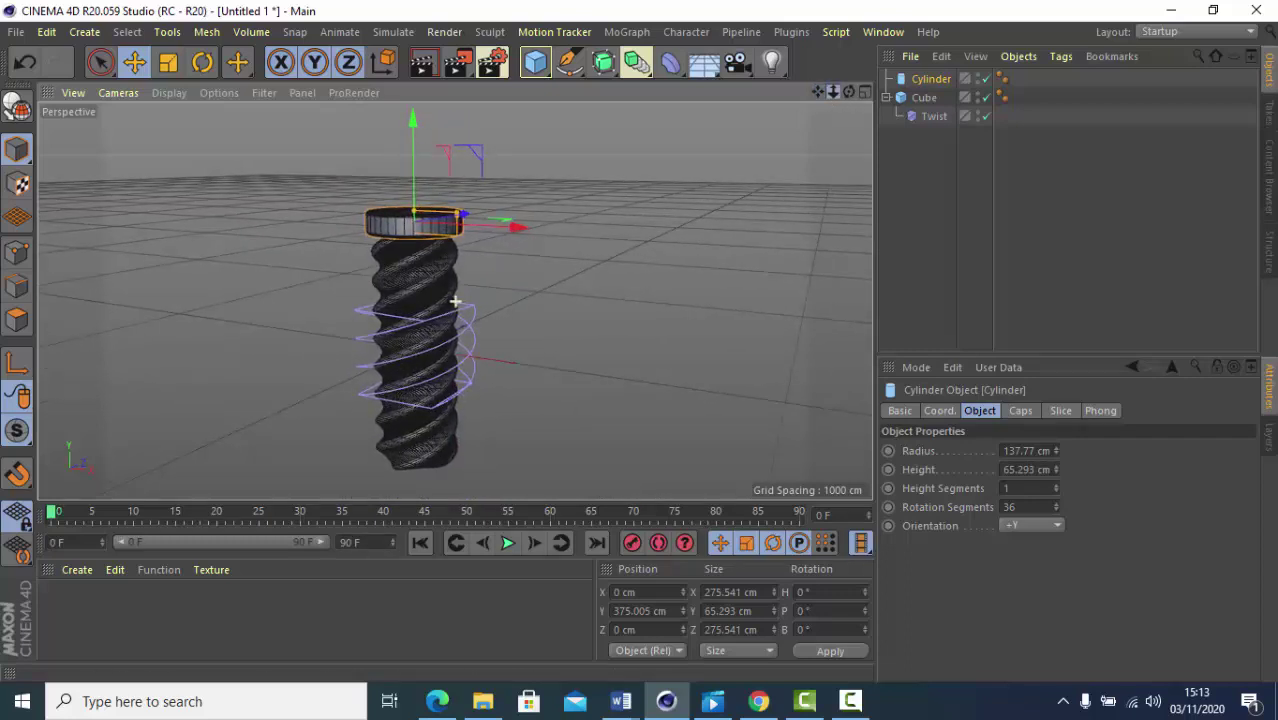
click(428, 66)
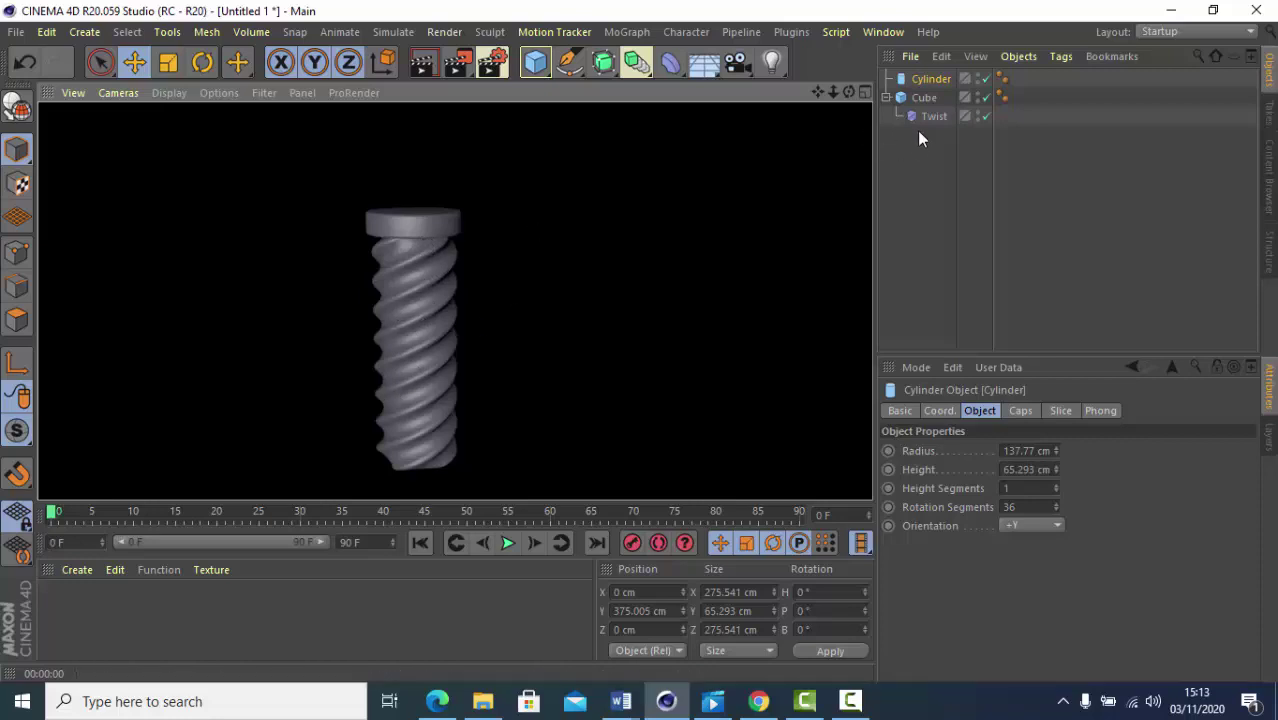
Delete the cap cylinder and the twisted cube with its deformer to empty the scene
click(911, 219)
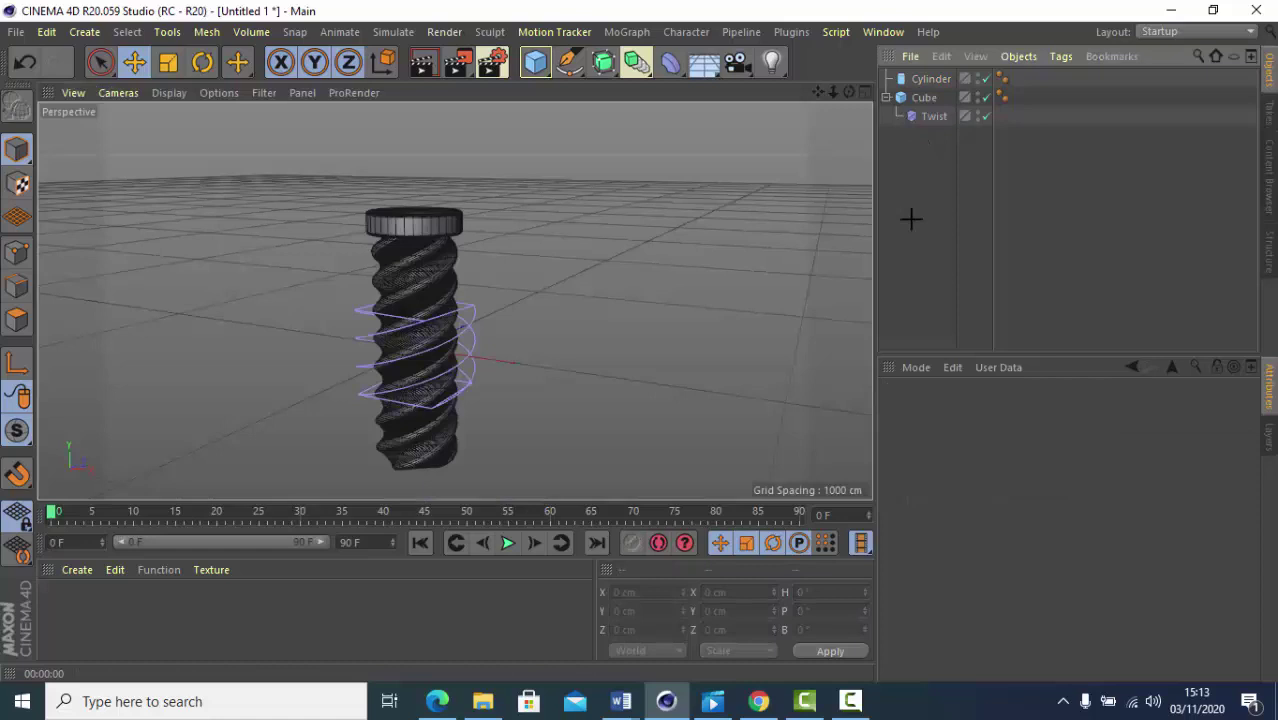
drag(935, 154, 902, 60)
key(Delete)
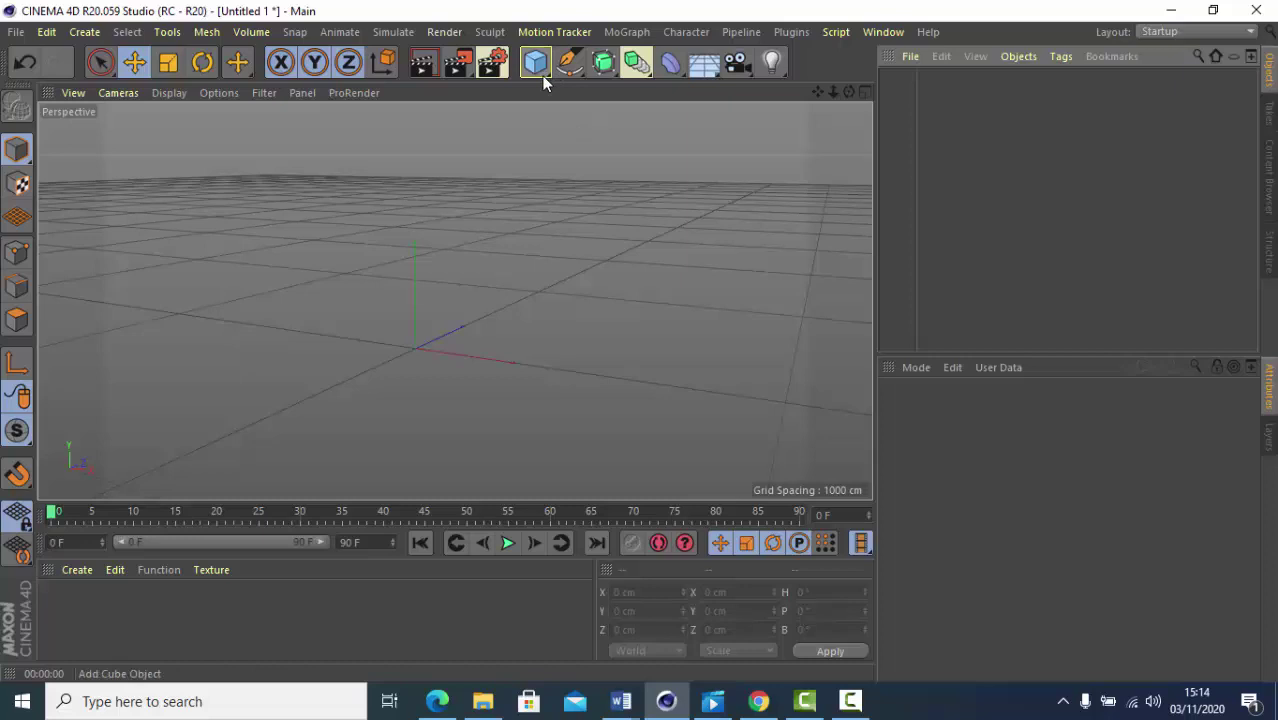
Add a cube and a Wrap deformer, and nest the deformer under the cube
drag(544, 82, 705, 82)
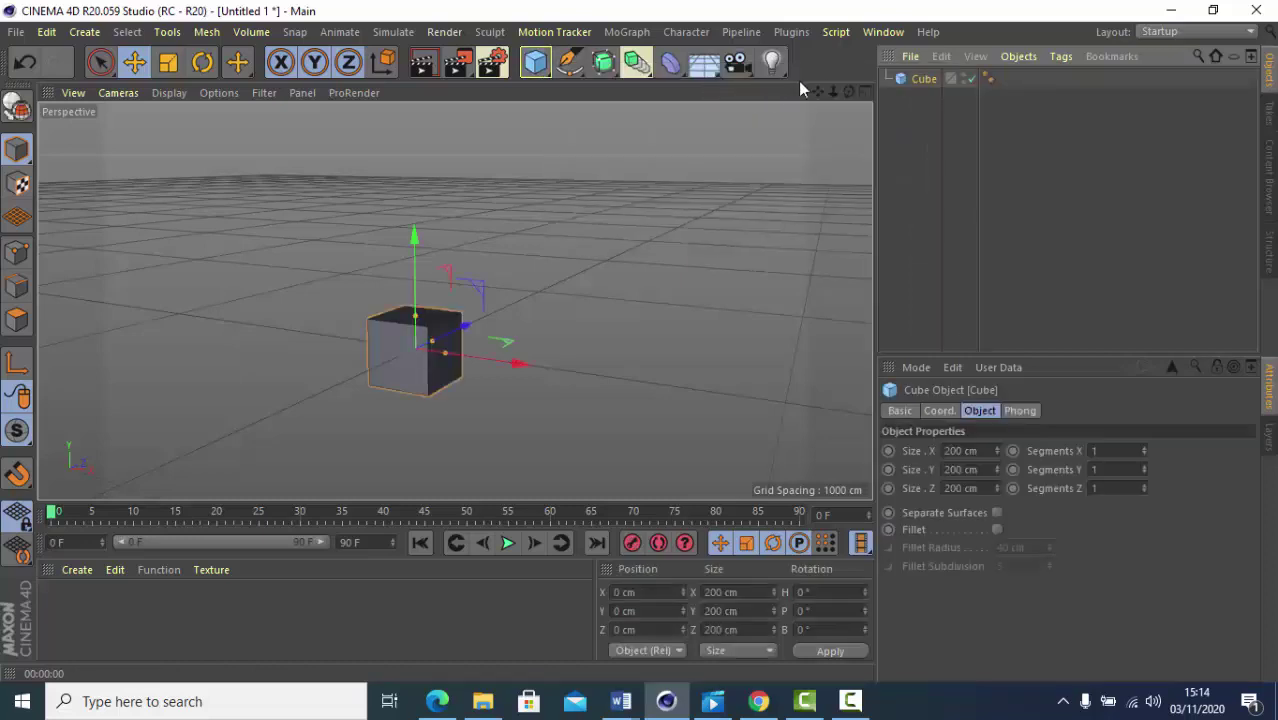
drag(836, 92, 454, 300)
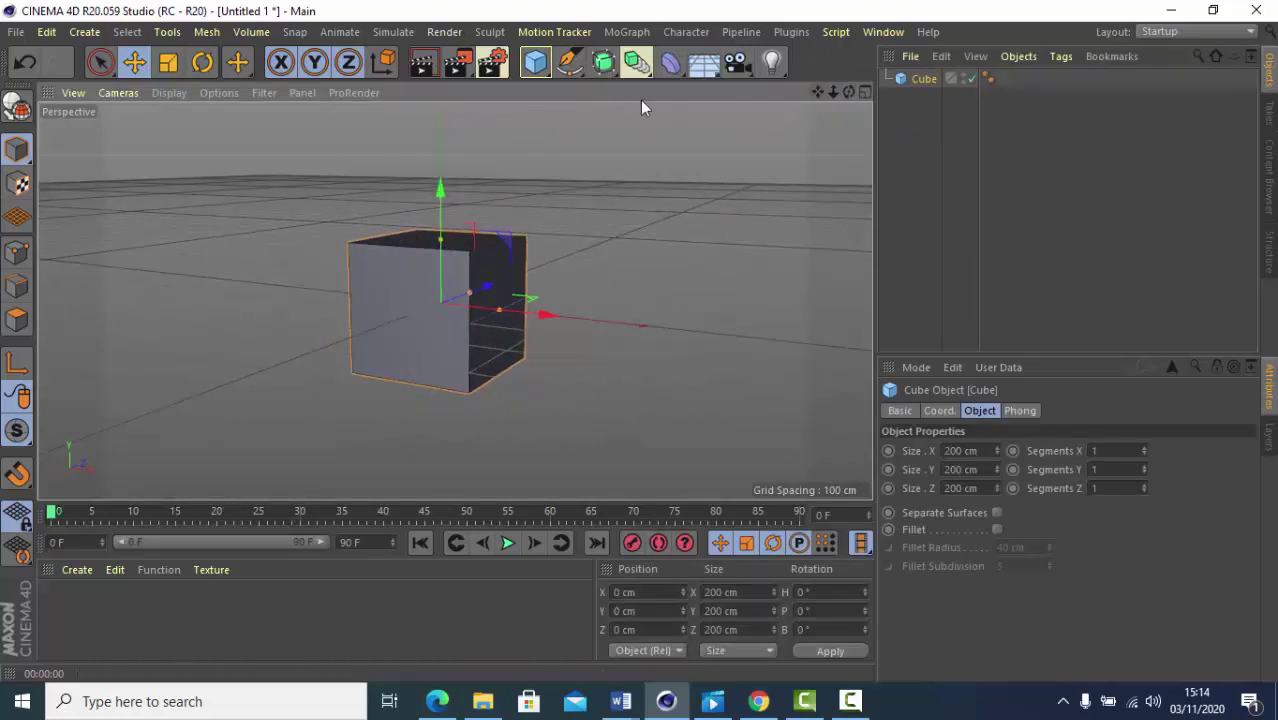
click(672, 74)
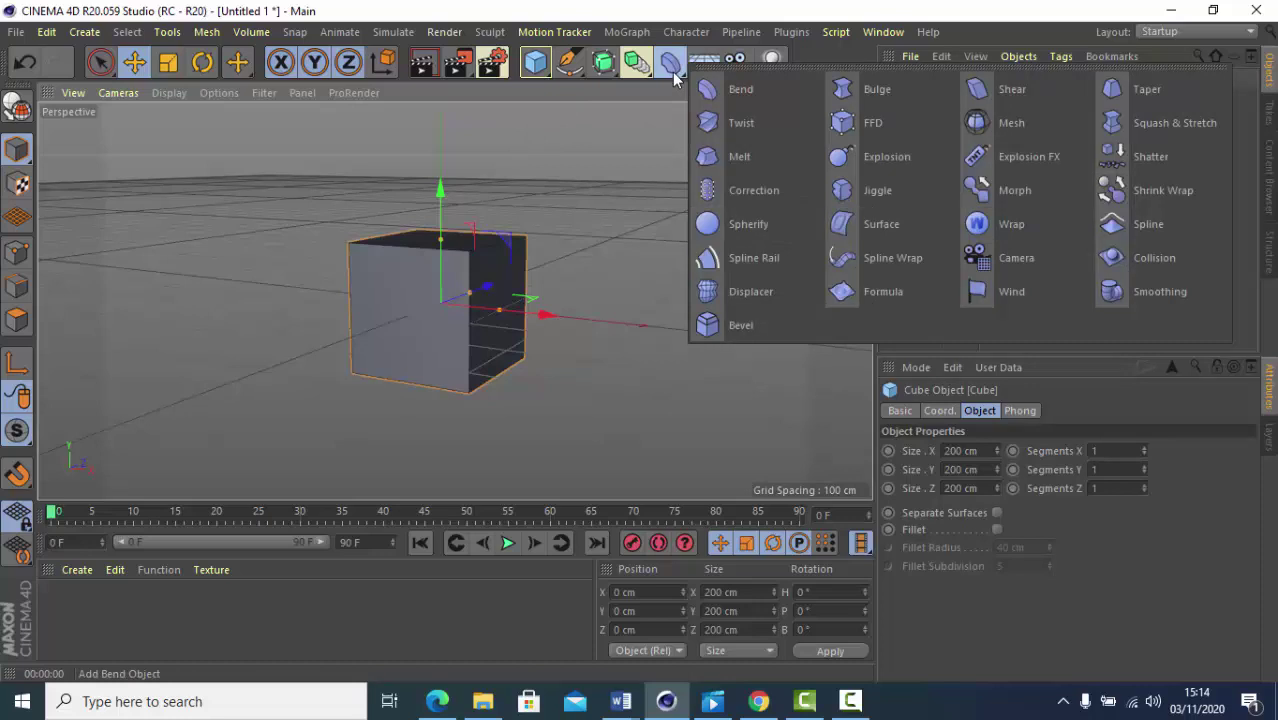
click(1016, 222)
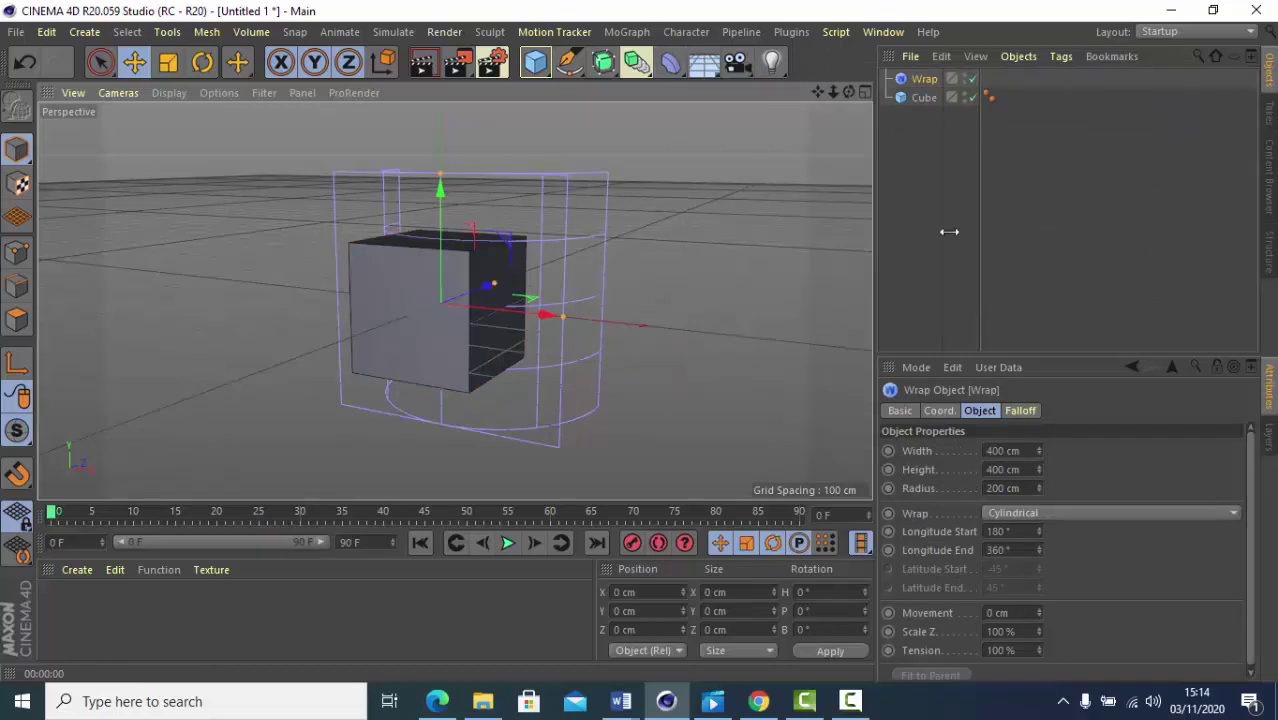
drag(929, 97, 931, 78)
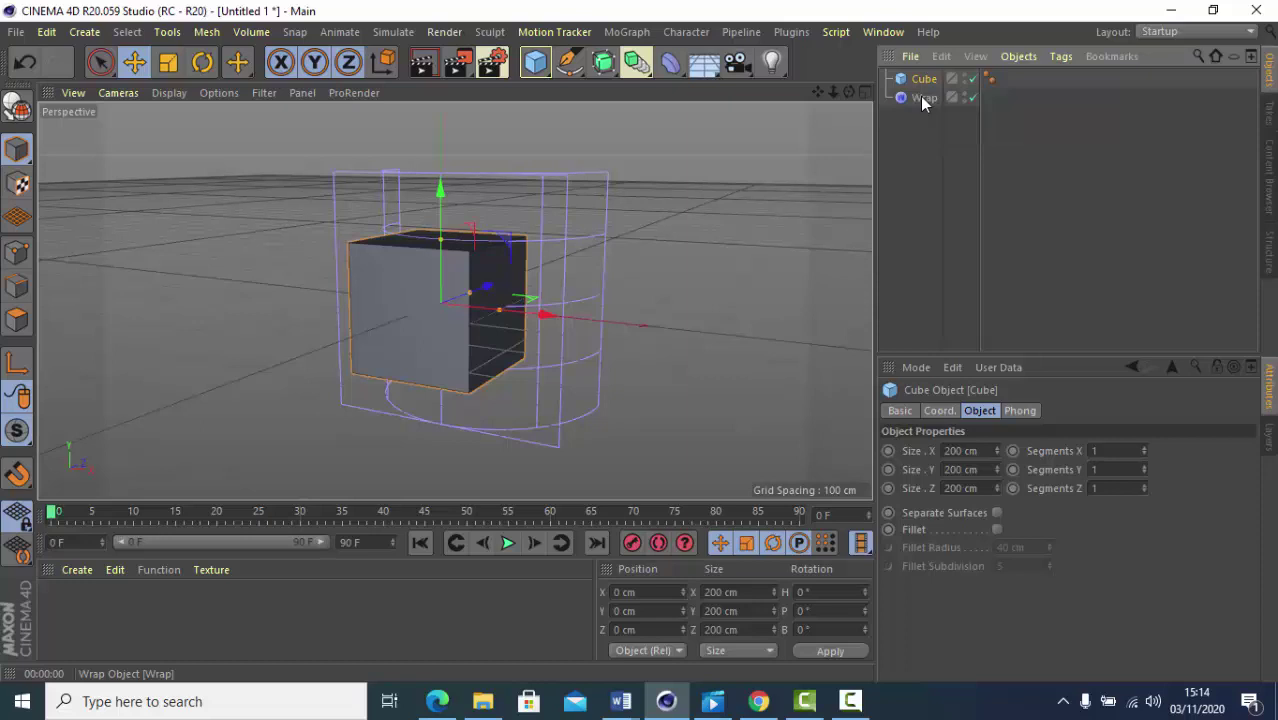
drag(922, 100, 925, 82)
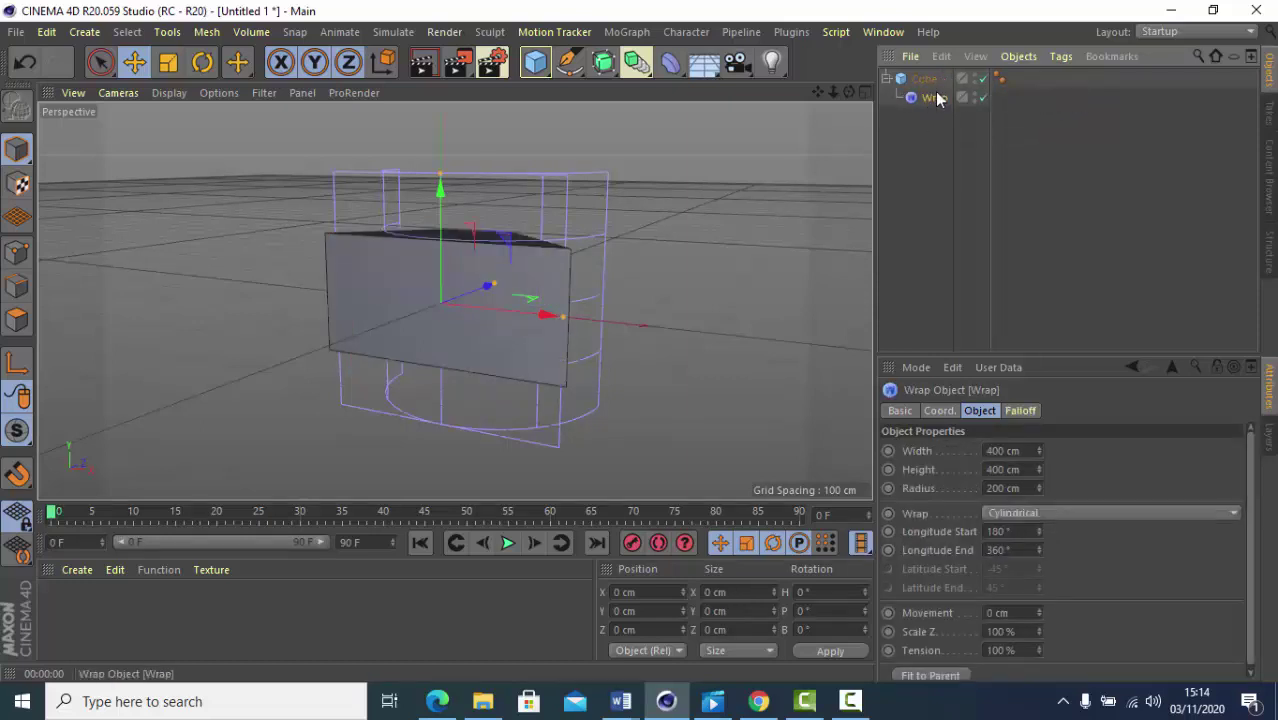
Set the wrapped cube's segments to 8 in X, 12 in Y and 8 in Z
click(924, 78)
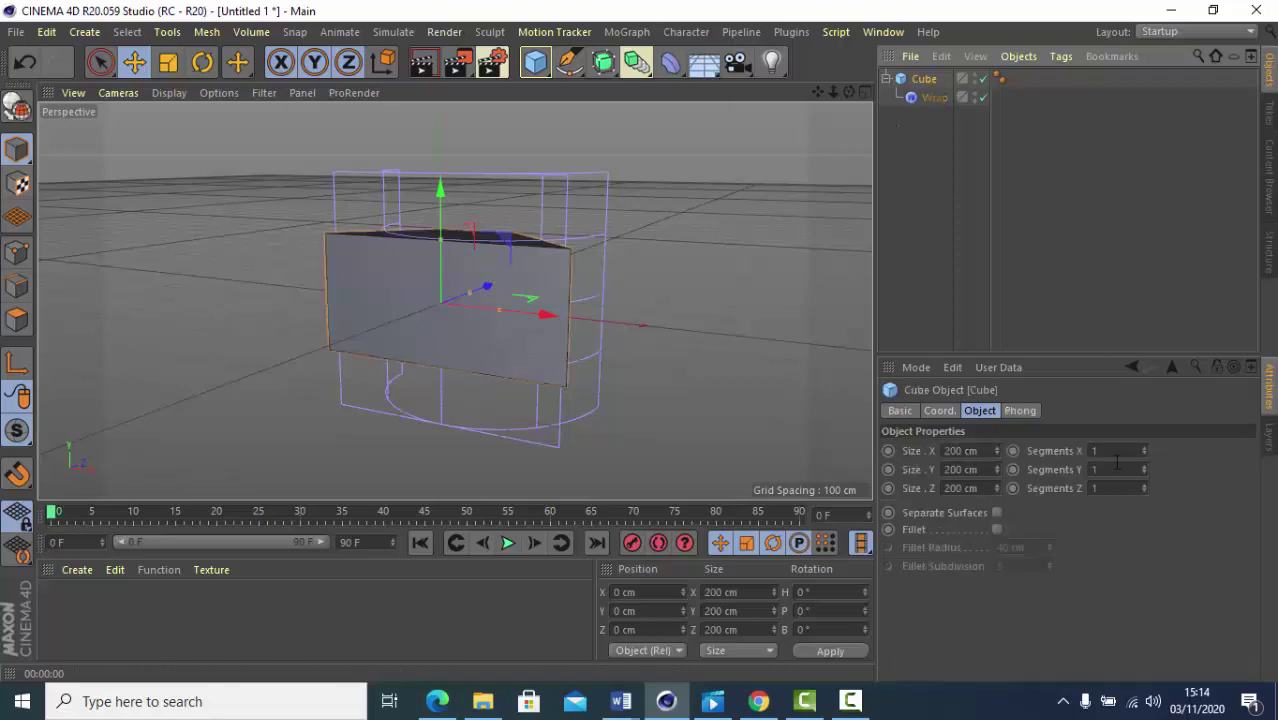
drag(1145, 448, 1146, 447)
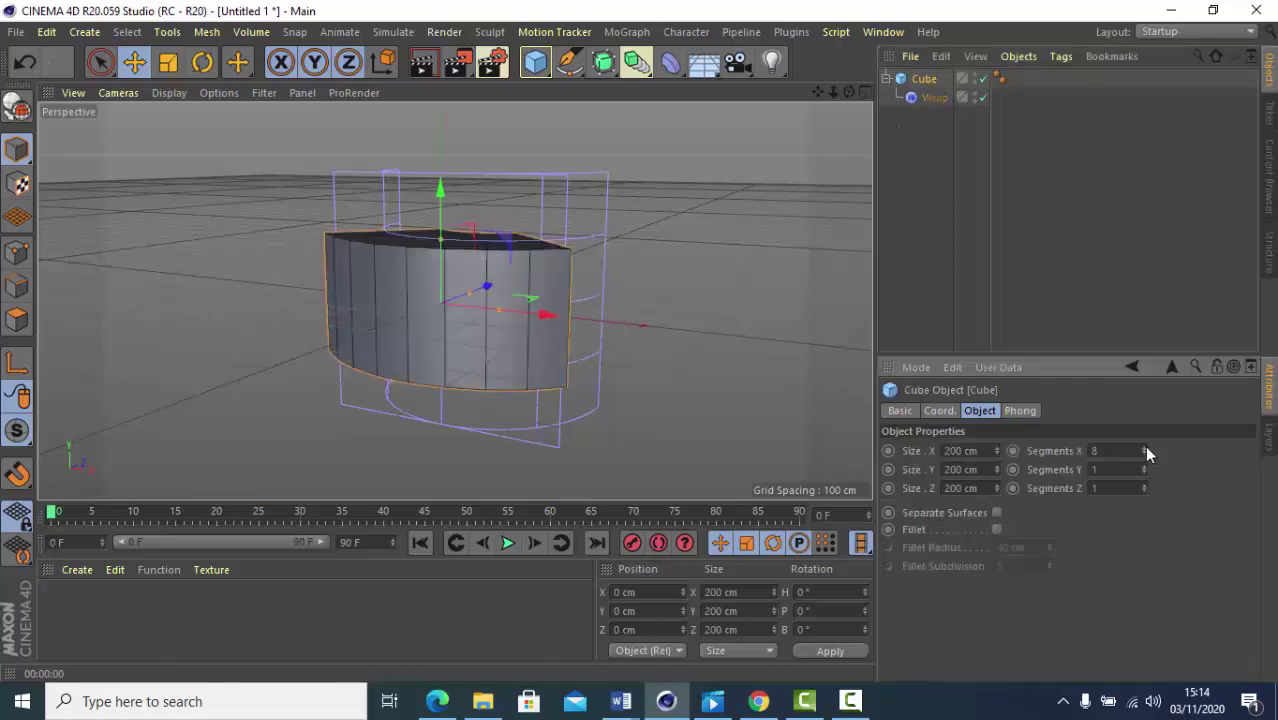
drag(1143, 464, 1145, 482)
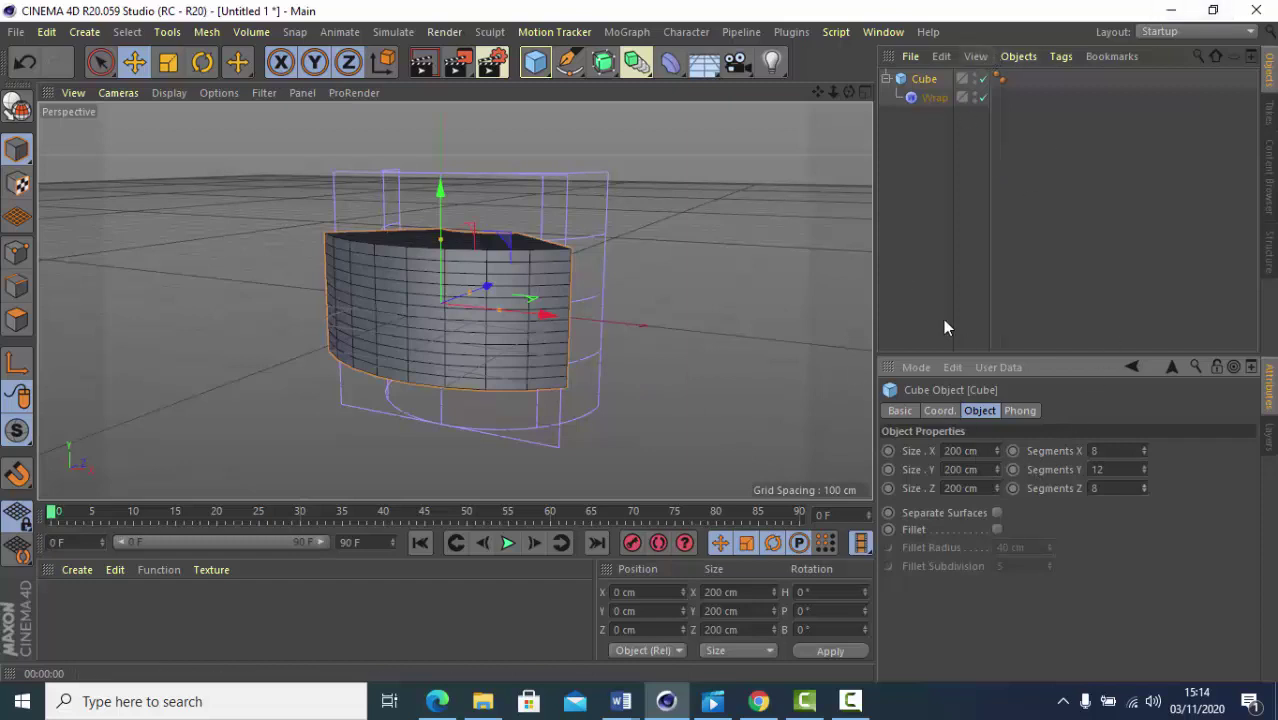
Change the Wrap deformer's wrap type to Spherical
click(929, 100)
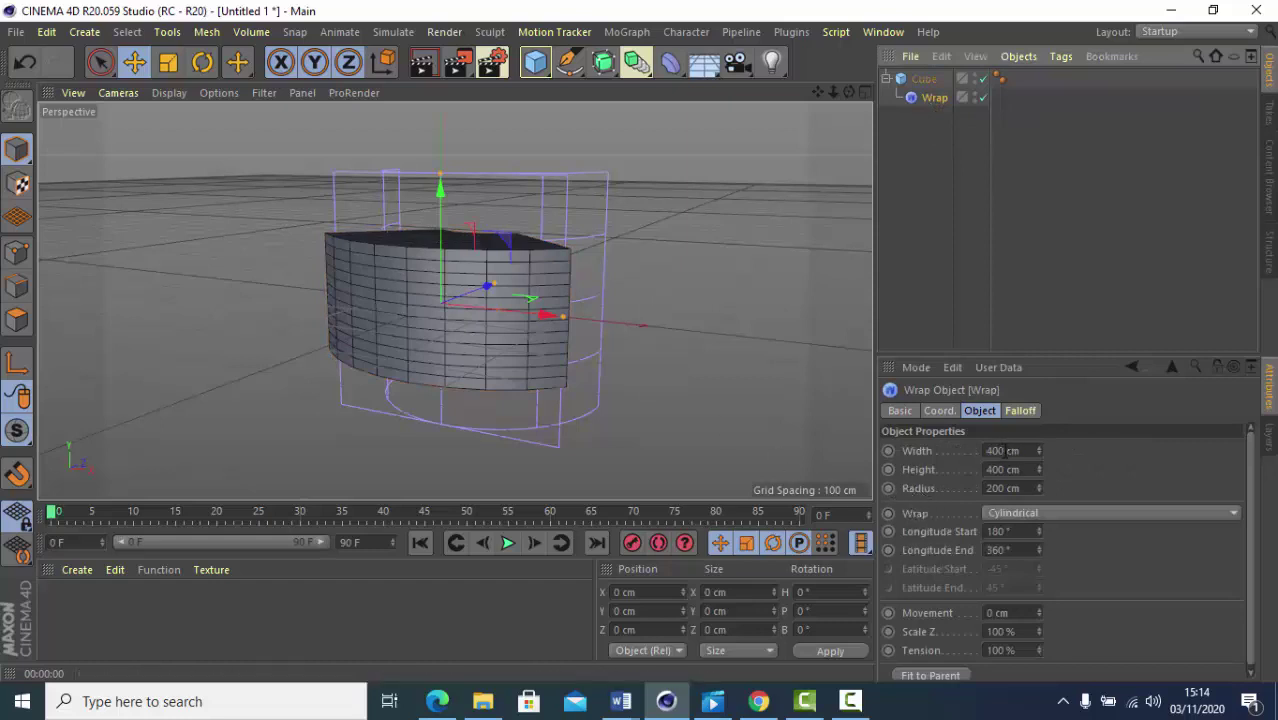
click(1236, 512)
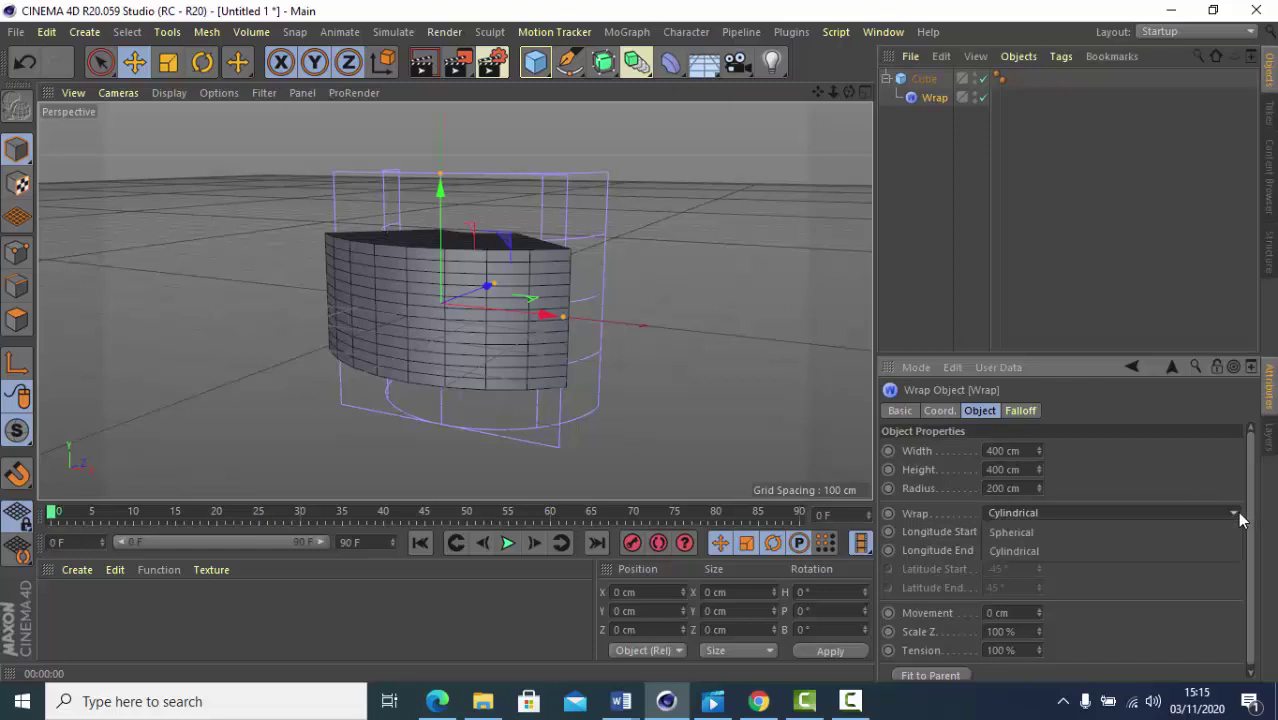
click(1038, 530)
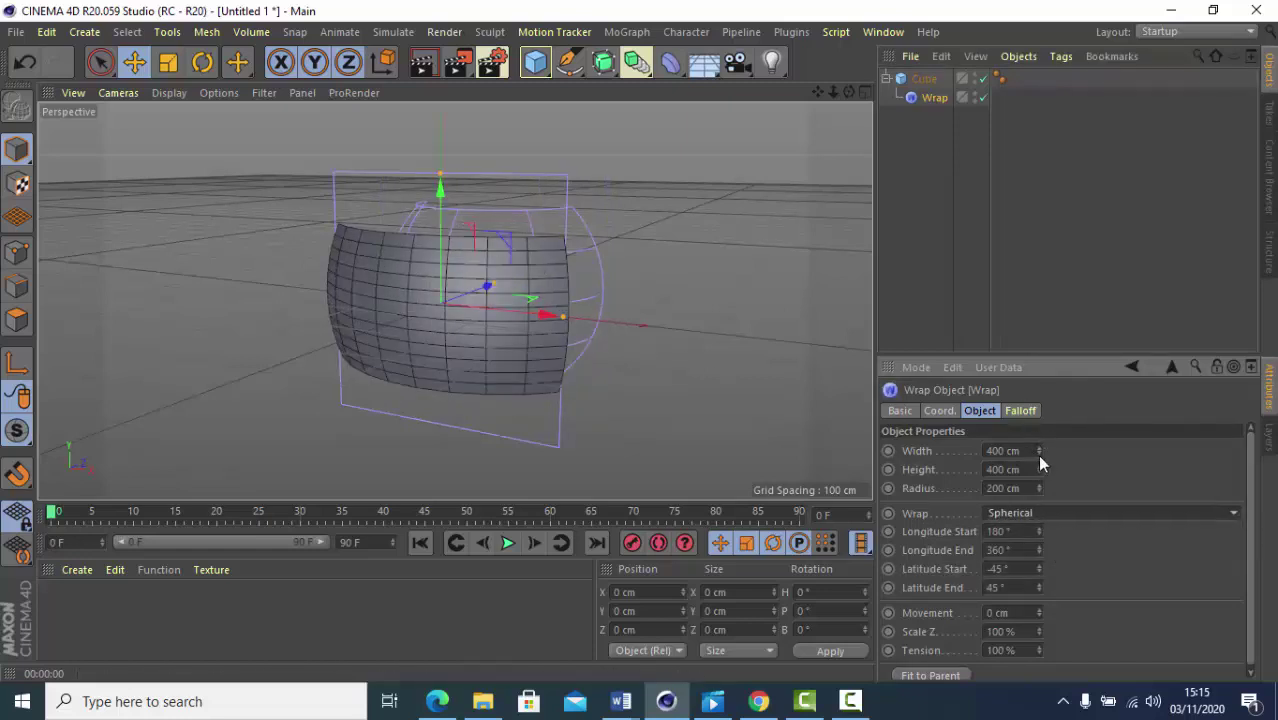
Set the spherical wrap's width to 319 cm, its height to 292 cm and its radius to 145 cm
drag(1037, 453, 1037, 453)
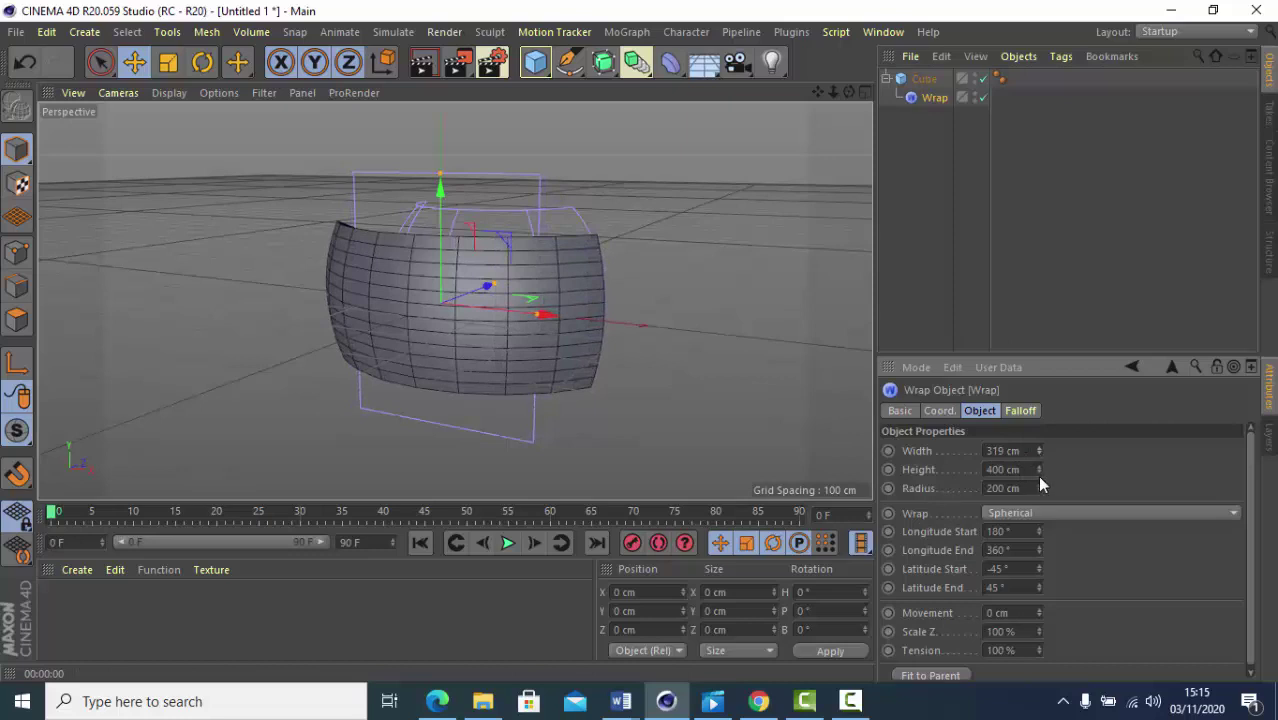
drag(1038, 469, 1038, 470)
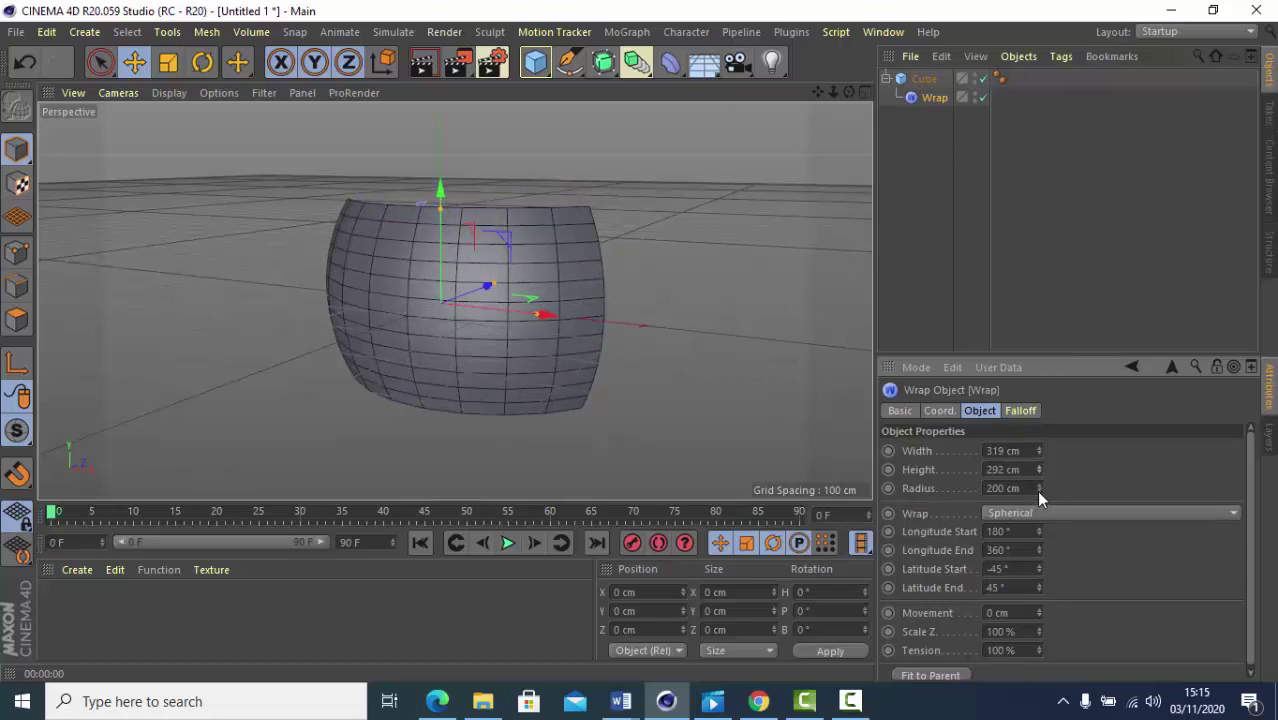
drag(1037, 491, 1037, 486)
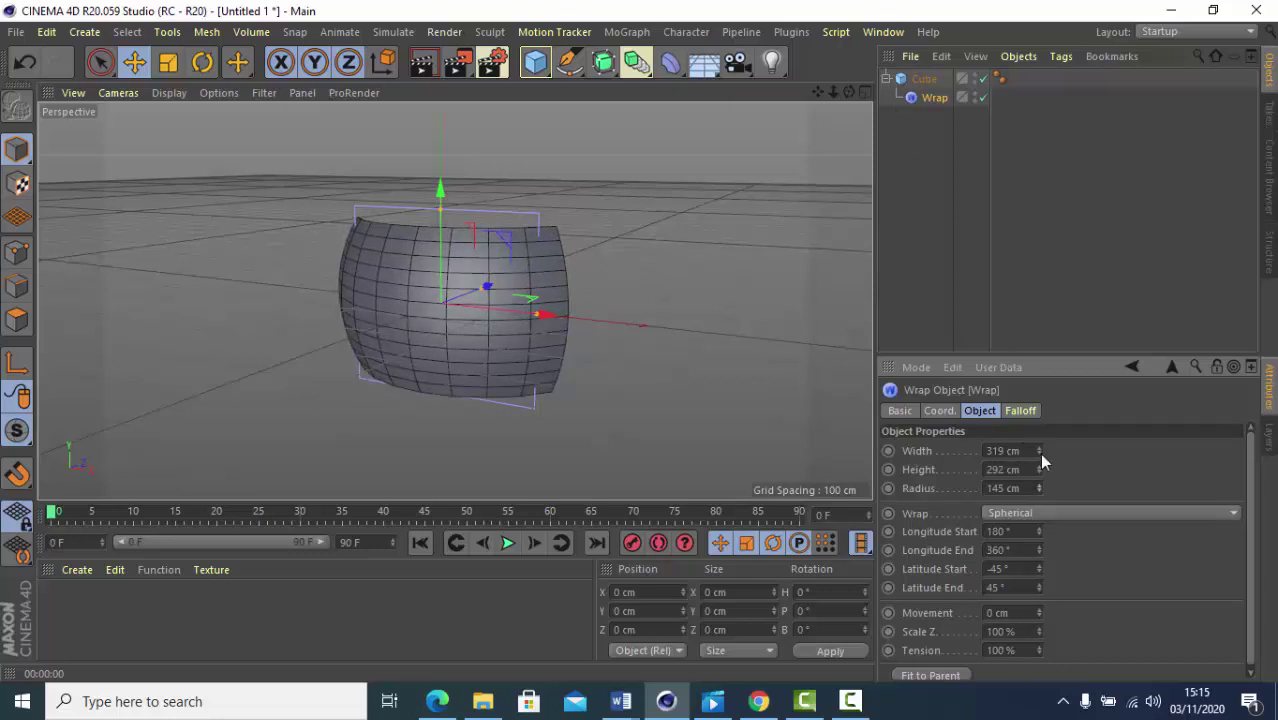
Tighten the wrap around the cube by reducing its height to 95 cm and its width to 135 cm
drag(1039, 453, 1039, 453)
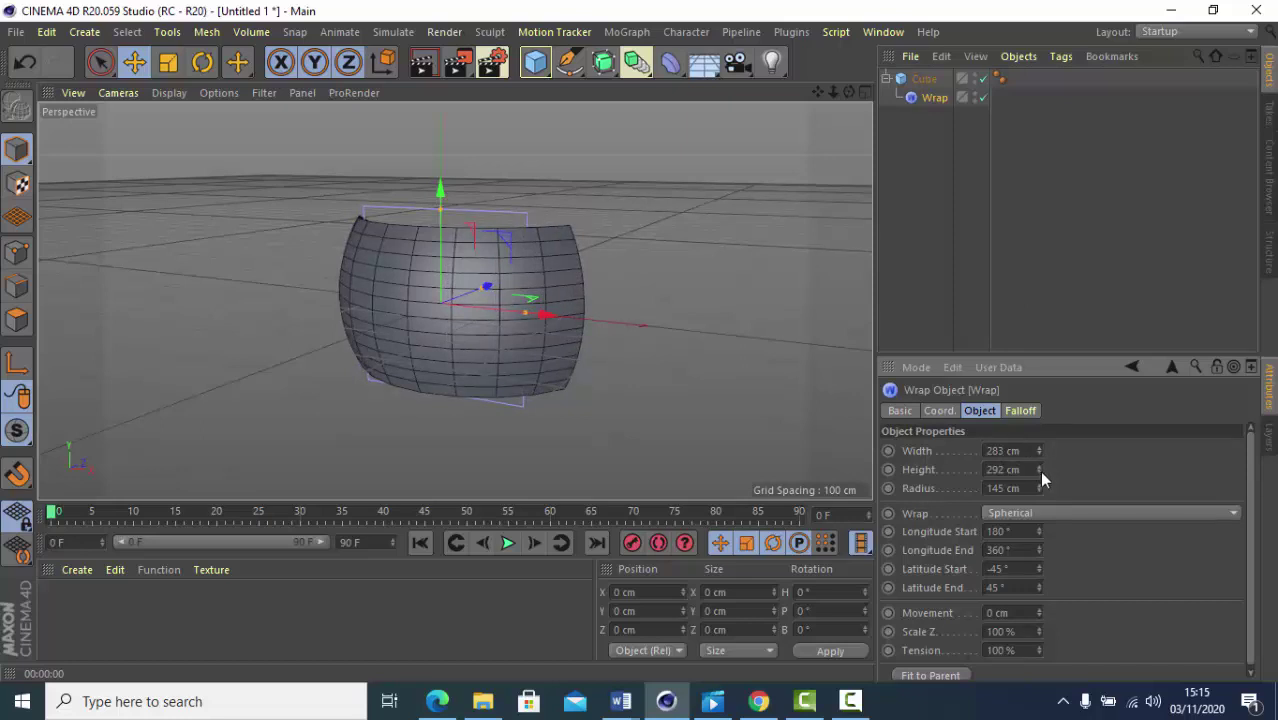
drag(1039, 470, 1035, 469)
mouse_move(849, 91)
mouse_down()
mouse_move(454, 300)
mouse_move(853, 97)
mouse_up()
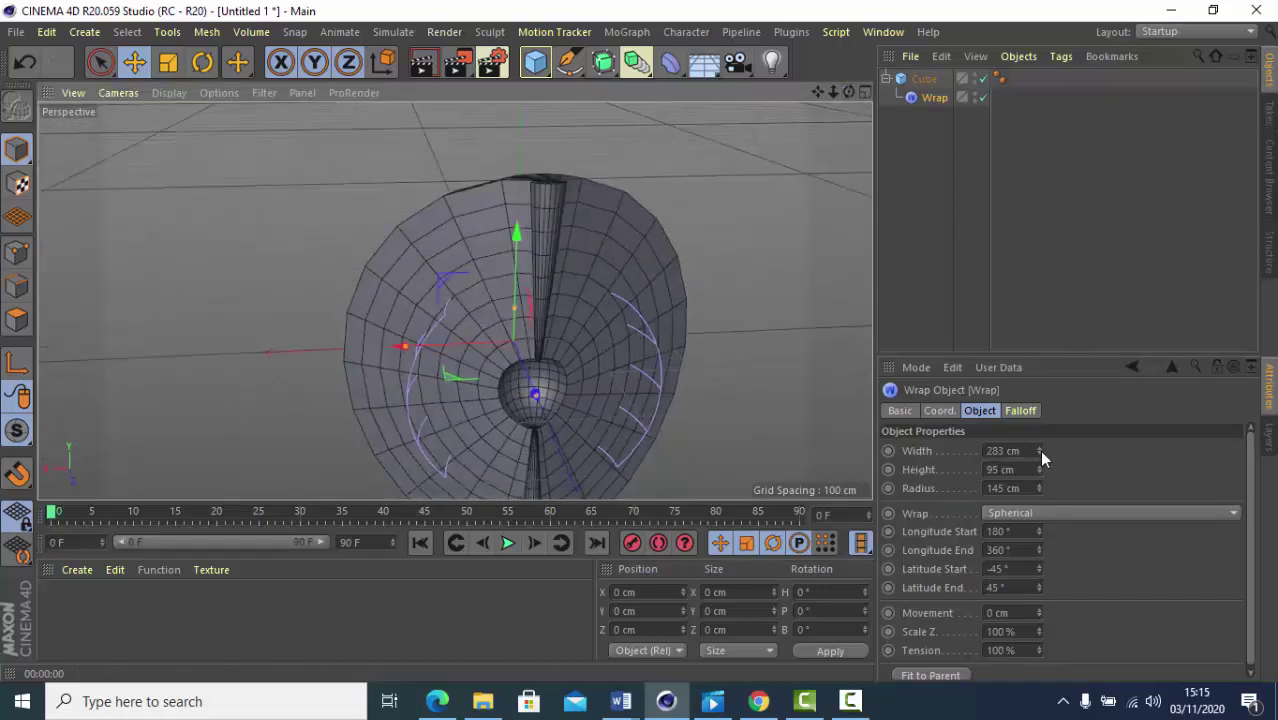
drag(1040, 452, 1039, 452)
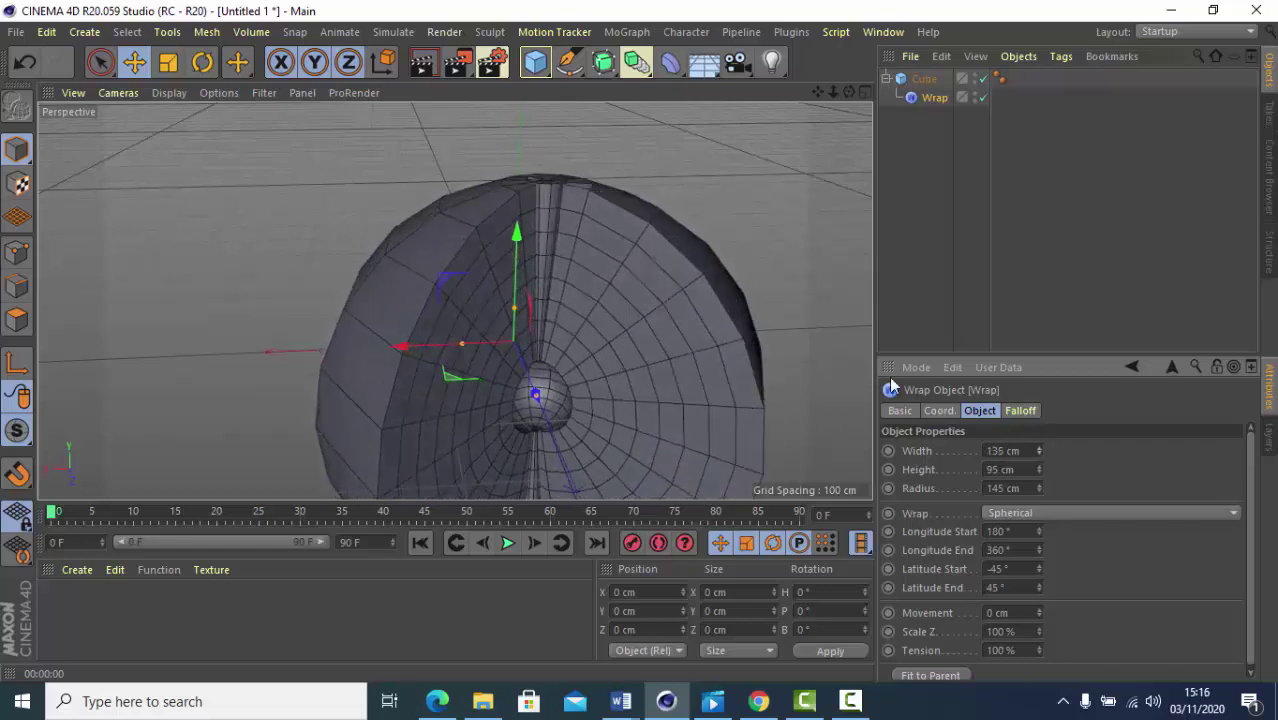
drag(834, 92, 790, 95)
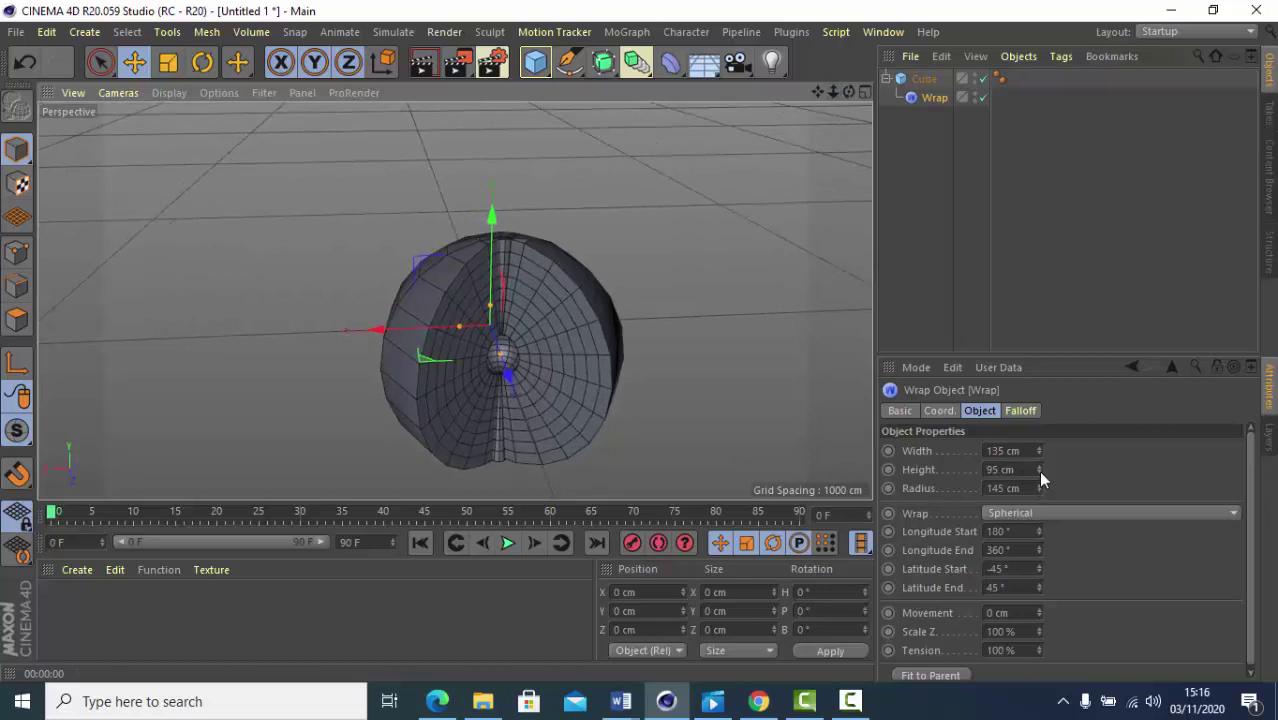
Set the spherical wrap's height to 98 cm and its radius to 254 cm
drag(1039, 463, 1039, 463)
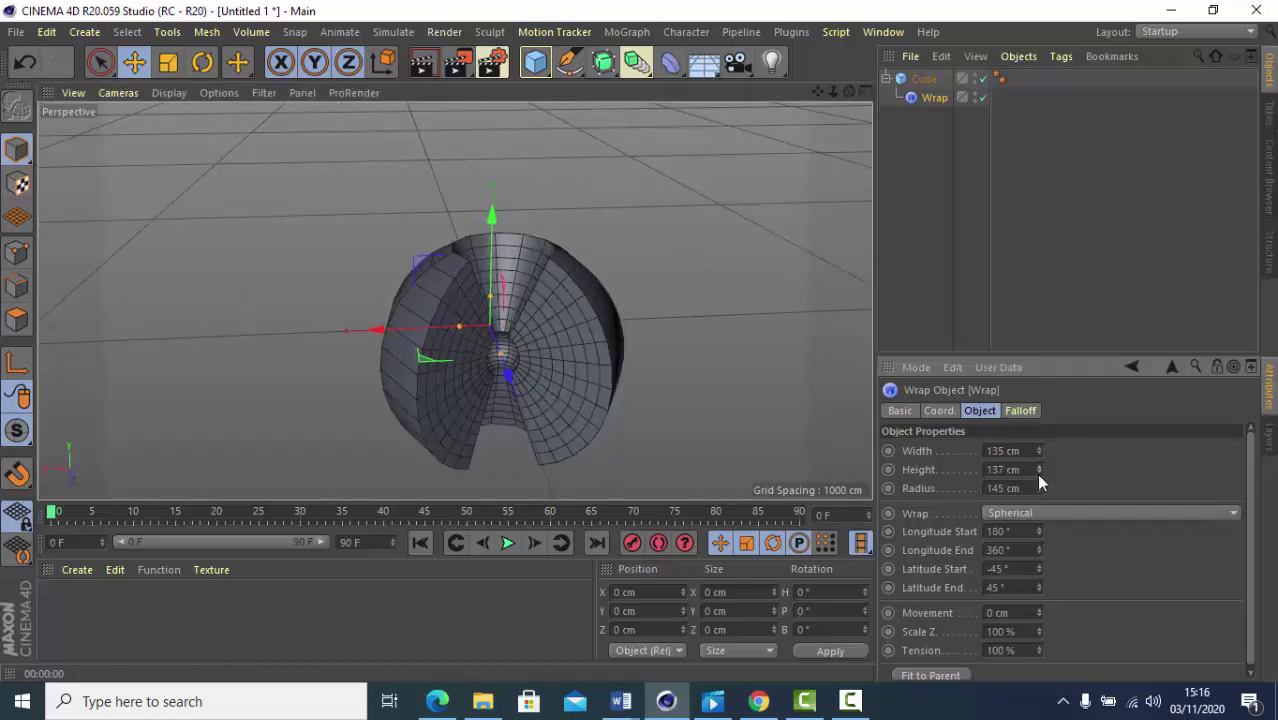
drag(1039, 473, 1039, 471)
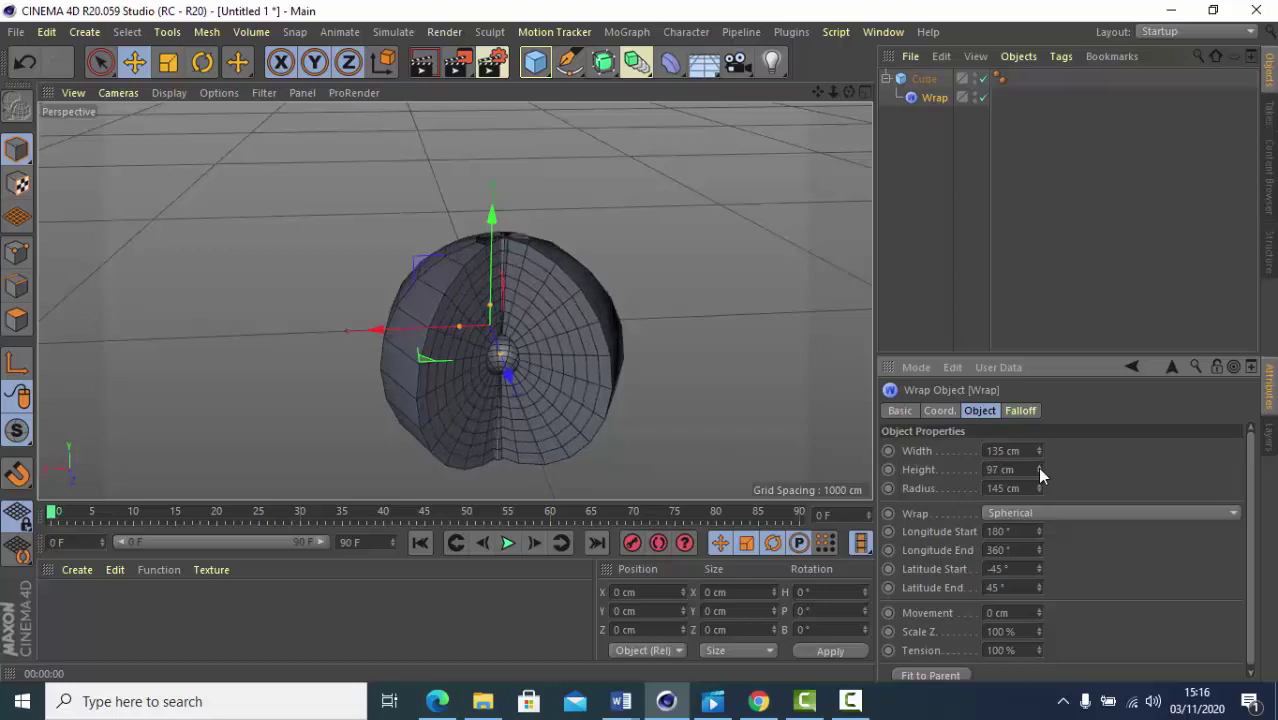
click(1039, 467)
drag(1039, 490, 1037, 488)
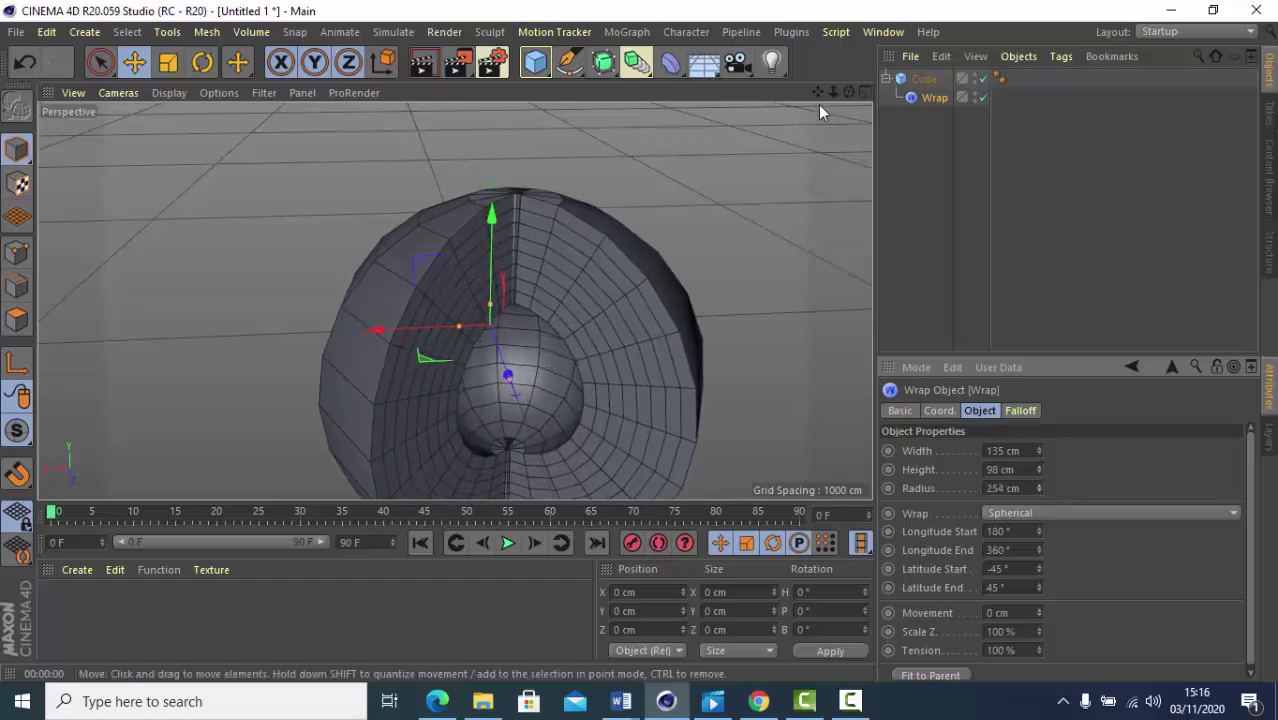
Reduce the spherical wrap's width to 100 cm to close the cube into a ball
drag(818, 94, 857, 148)
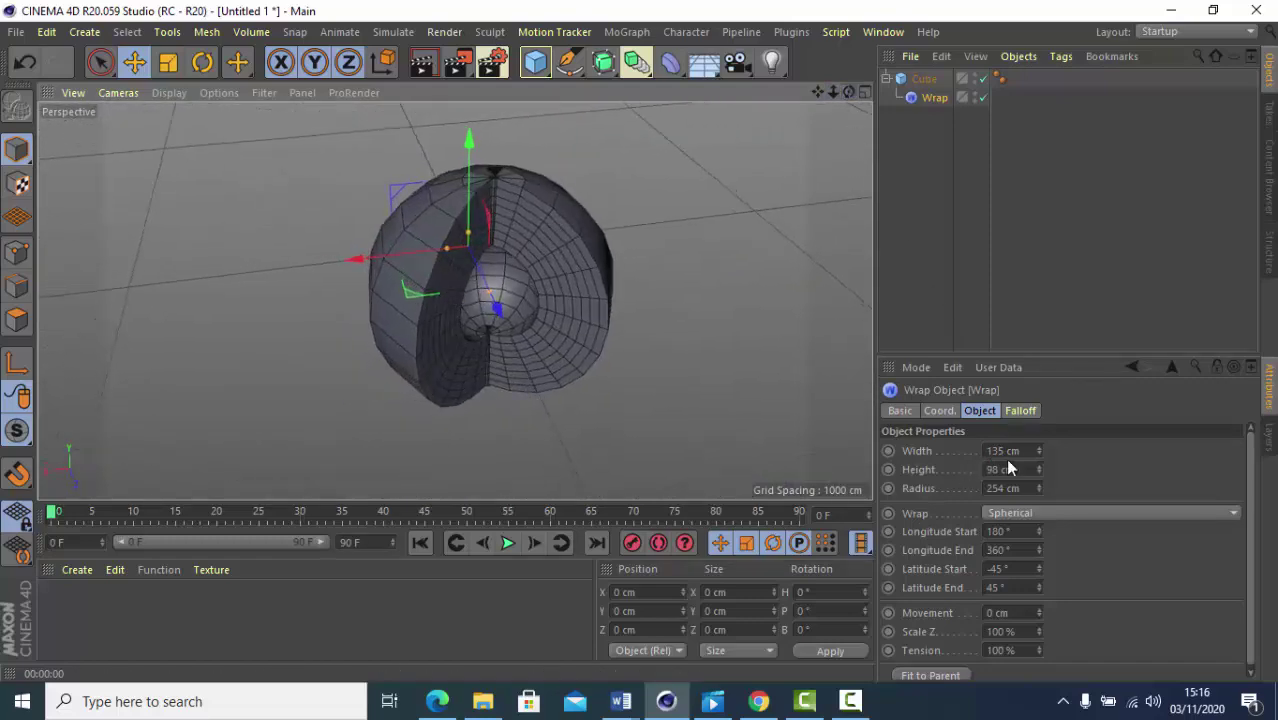
drag(1038, 455, 1040, 460)
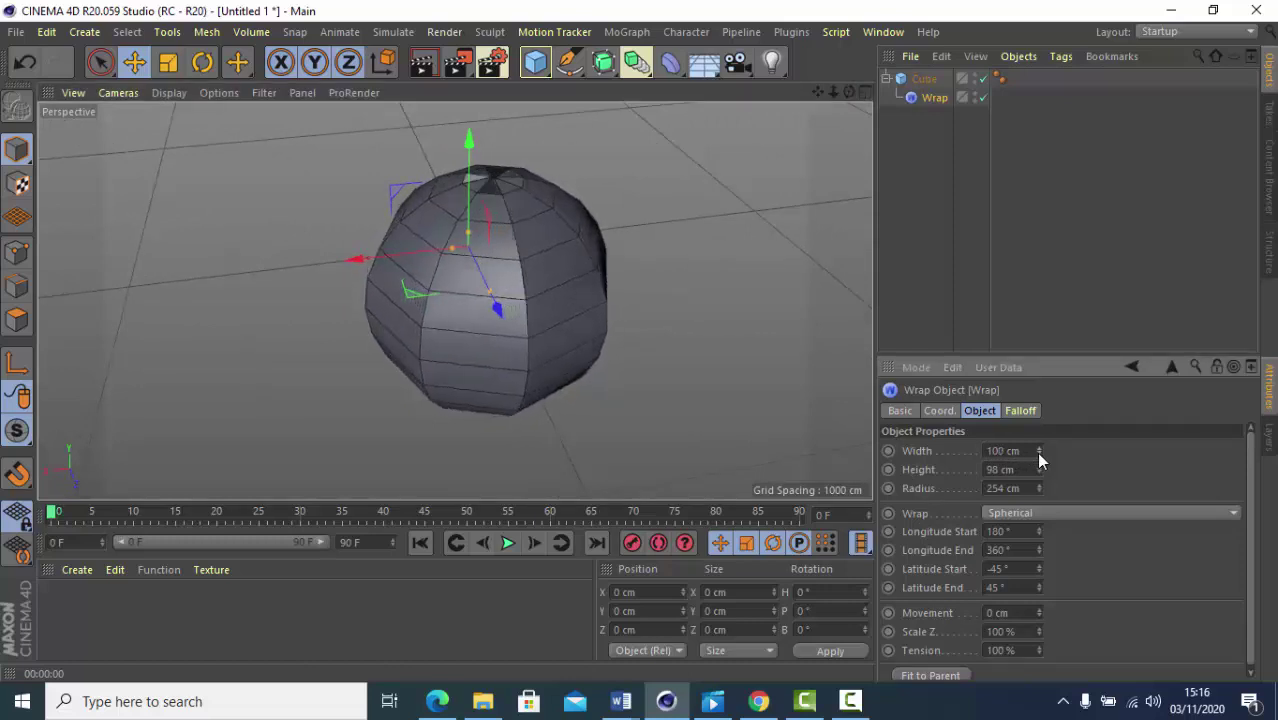
drag(849, 92, 454, 298)
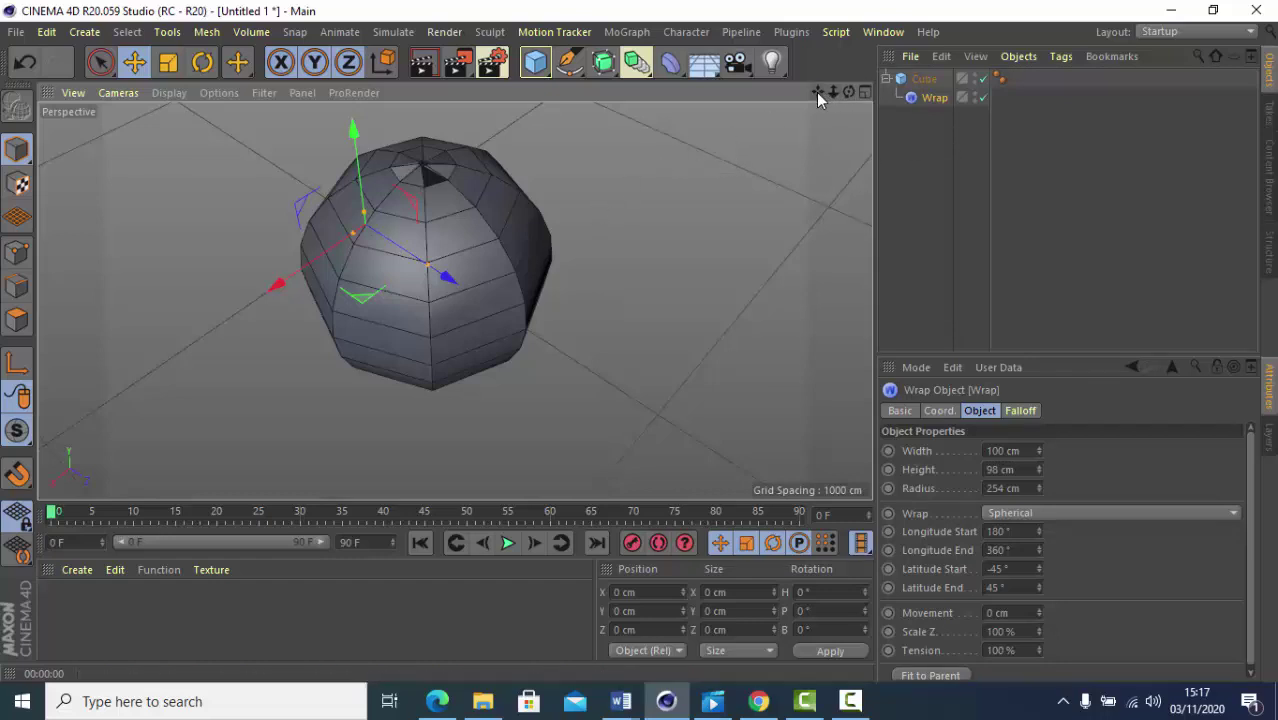
drag(816, 92, 816, 130)
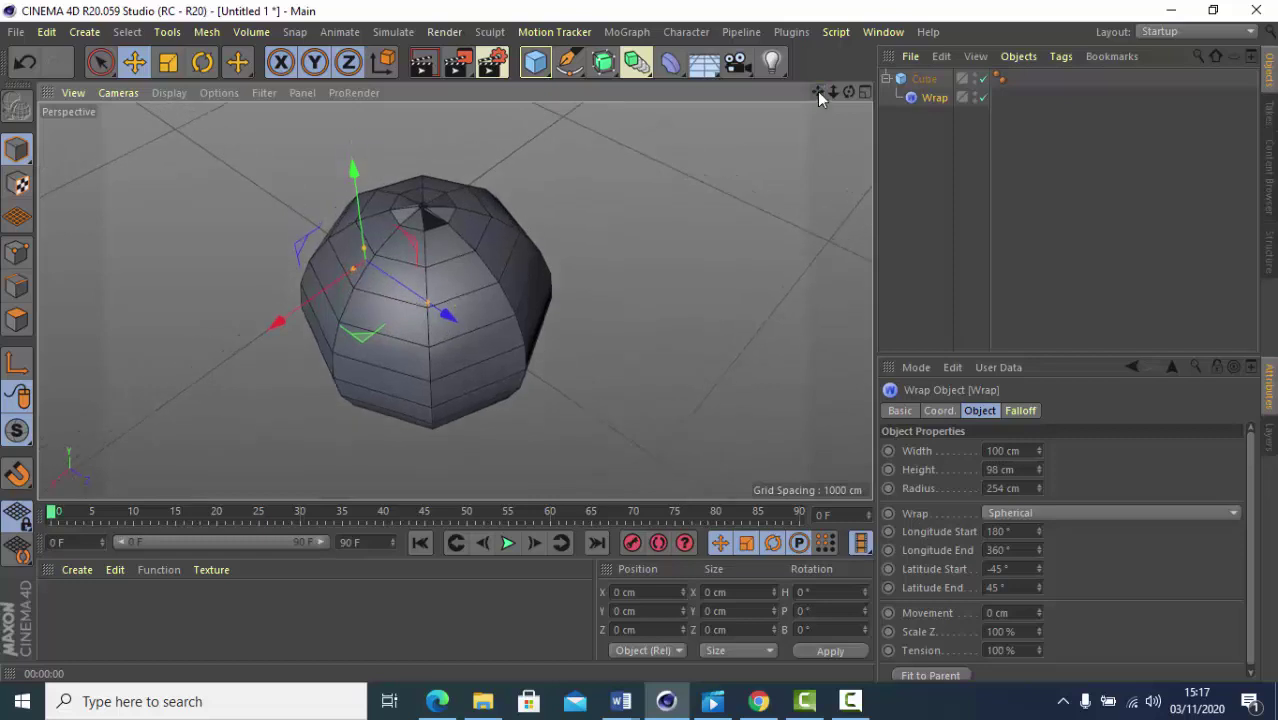
Delete the cube together with its Wrap deformer and reset the viewport by switching to Left and back to Perspective
drag(933, 126, 897, 74)
key(Delete)
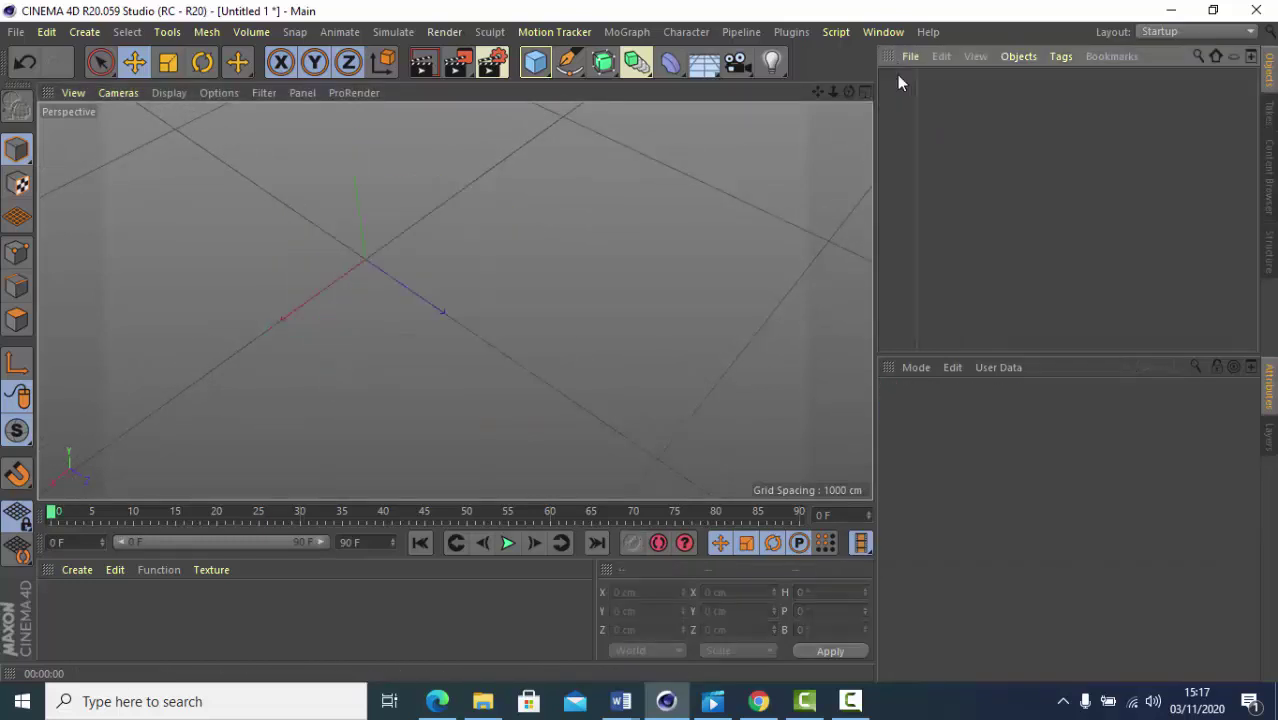
click(106, 95)
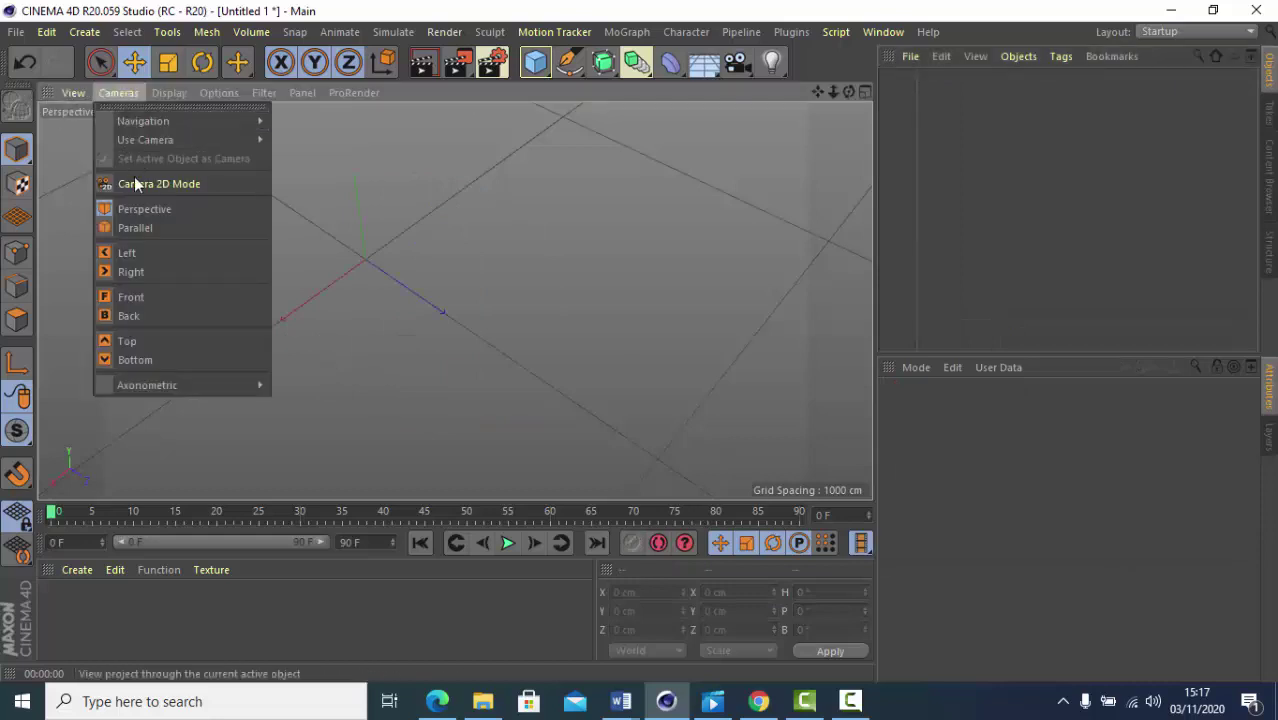
click(134, 252)
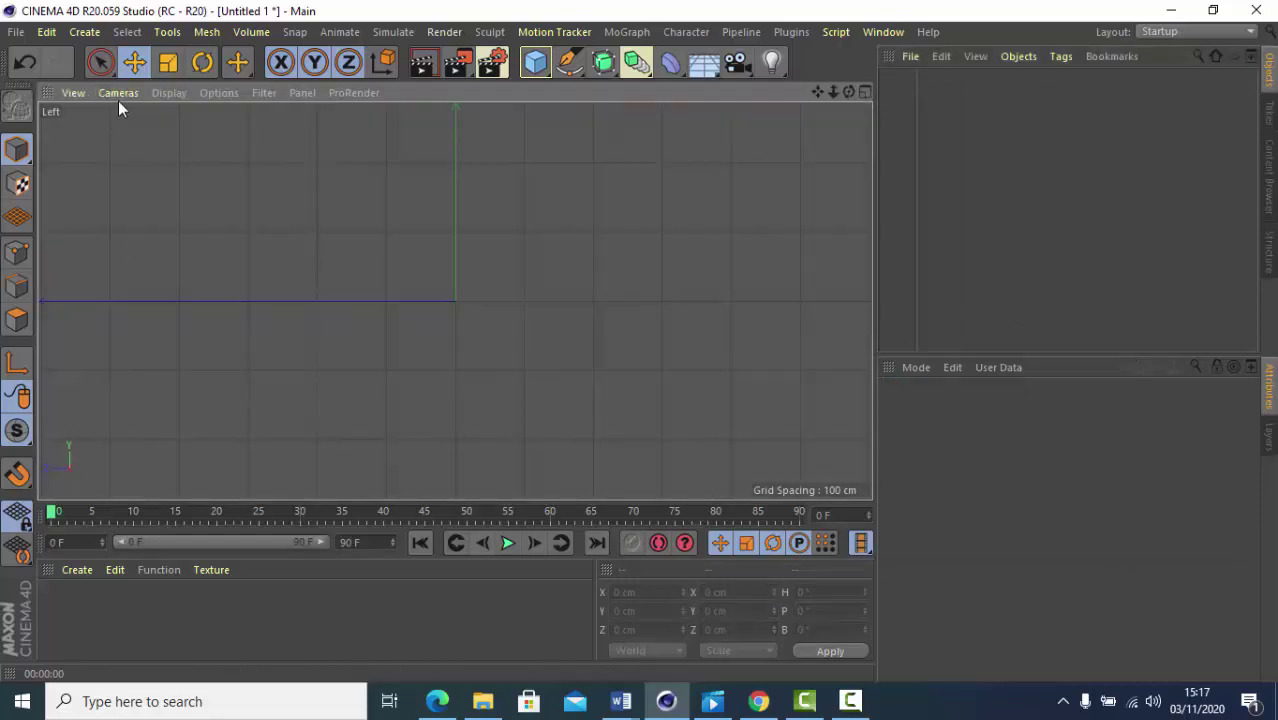
click(117, 92)
click(135, 209)
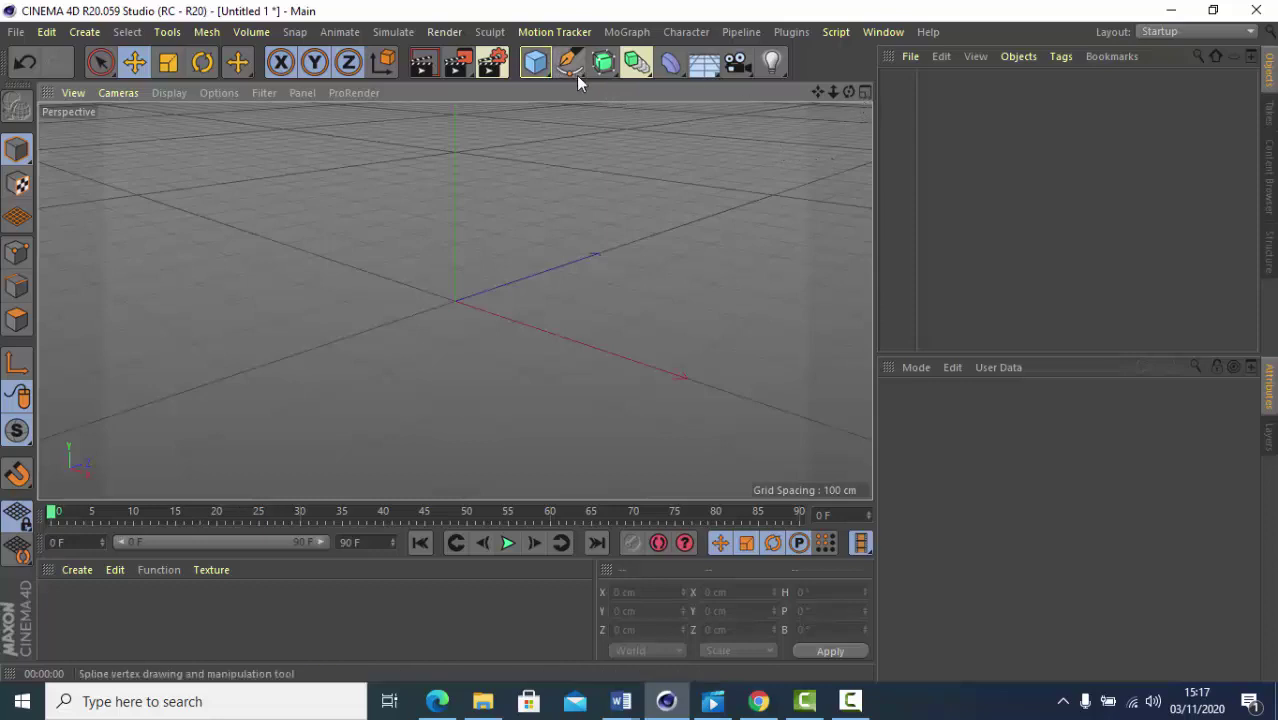
In the Front view, start a curved Bezier spline at about X -40, Y 22 cm and carry it over the top to about X 282, Y 55 cm
click(865, 92)
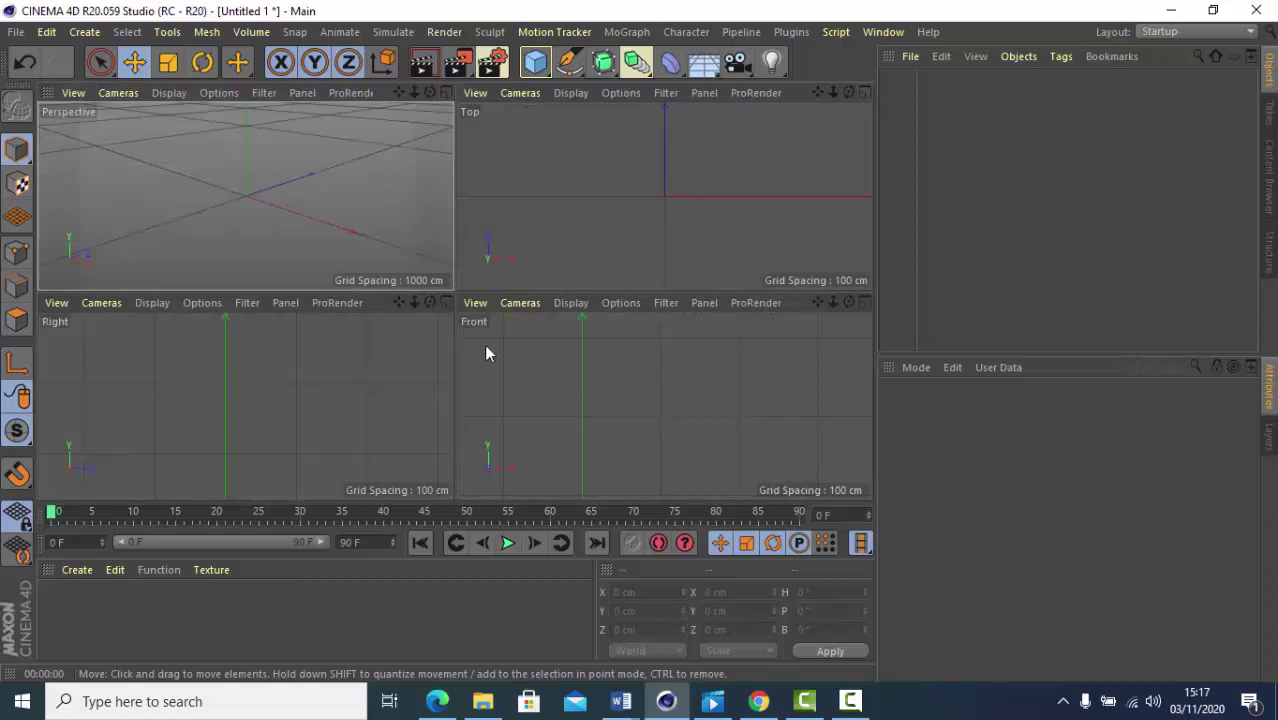
click(864, 303)
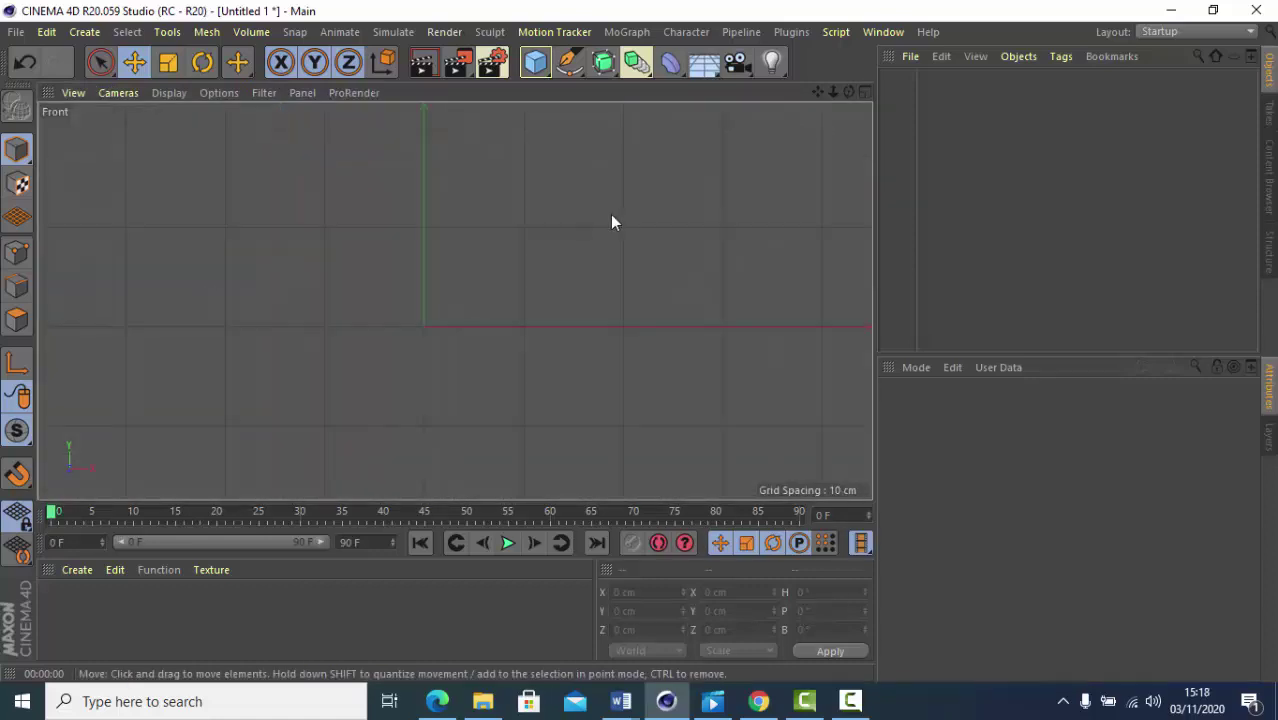
click(570, 63)
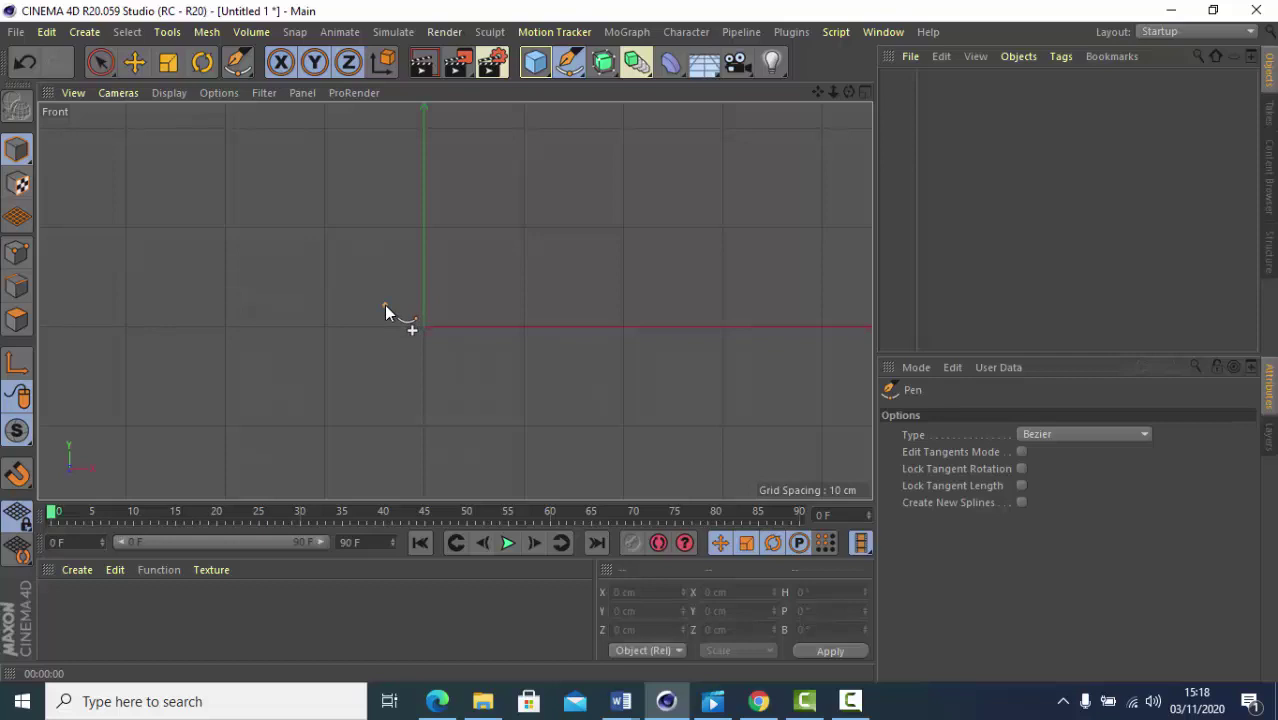
click(385, 305)
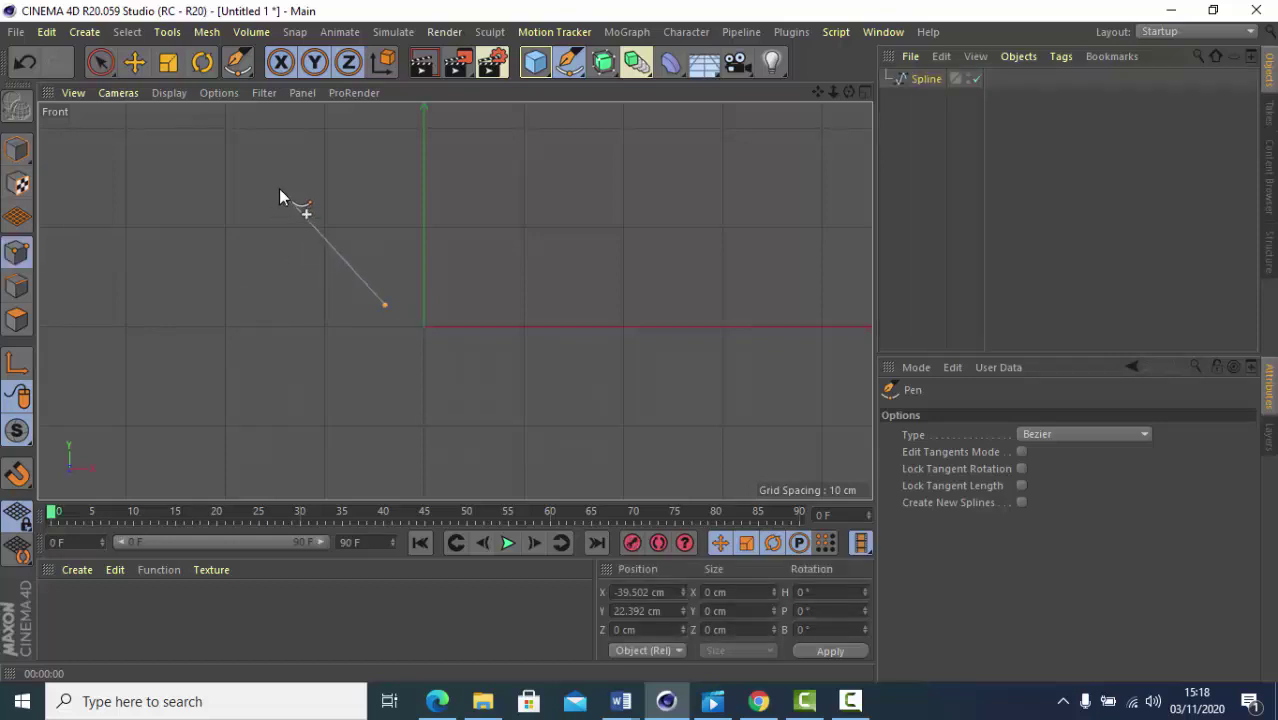
drag(279, 189, 308, 179)
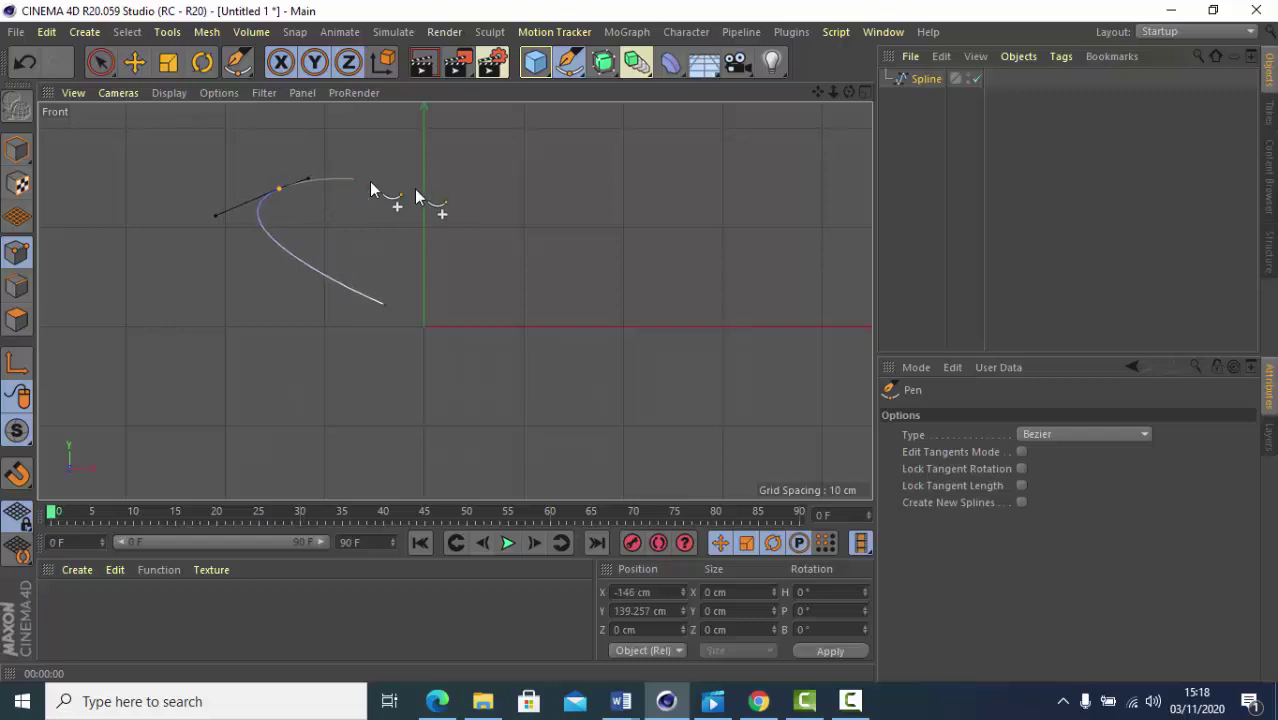
mouse_move(525, 183)
mouse_down()
mouse_move(546, 170)
mouse_move(526, 175)
mouse_up()
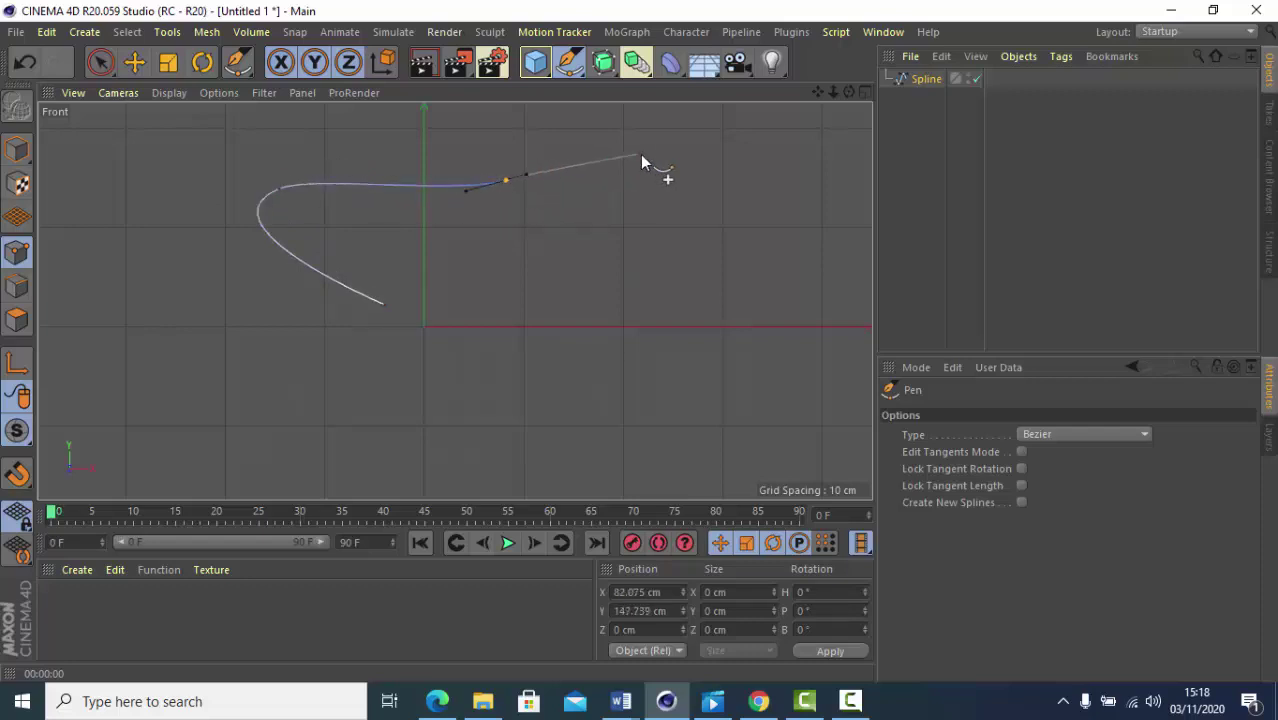
mouse_move(655, 153)
mouse_down()
mouse_move(675, 183)
mouse_move(669, 167)
mouse_up()
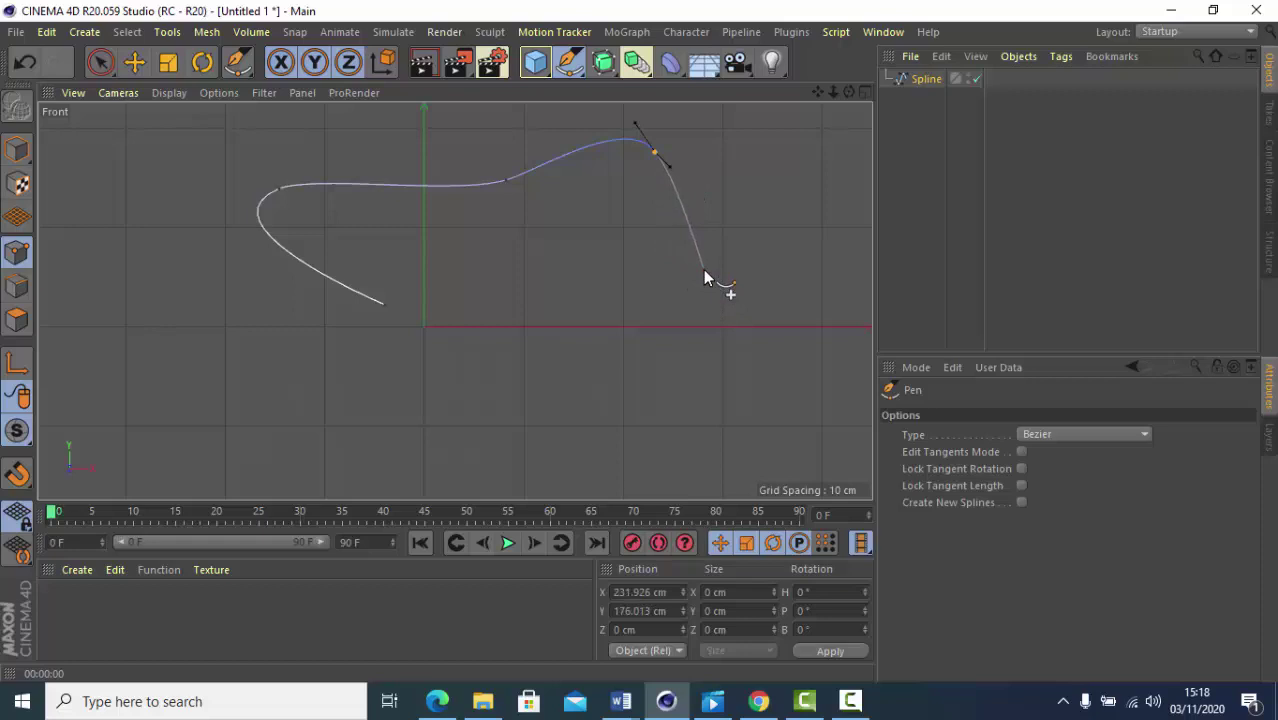
drag(704, 272, 693, 290)
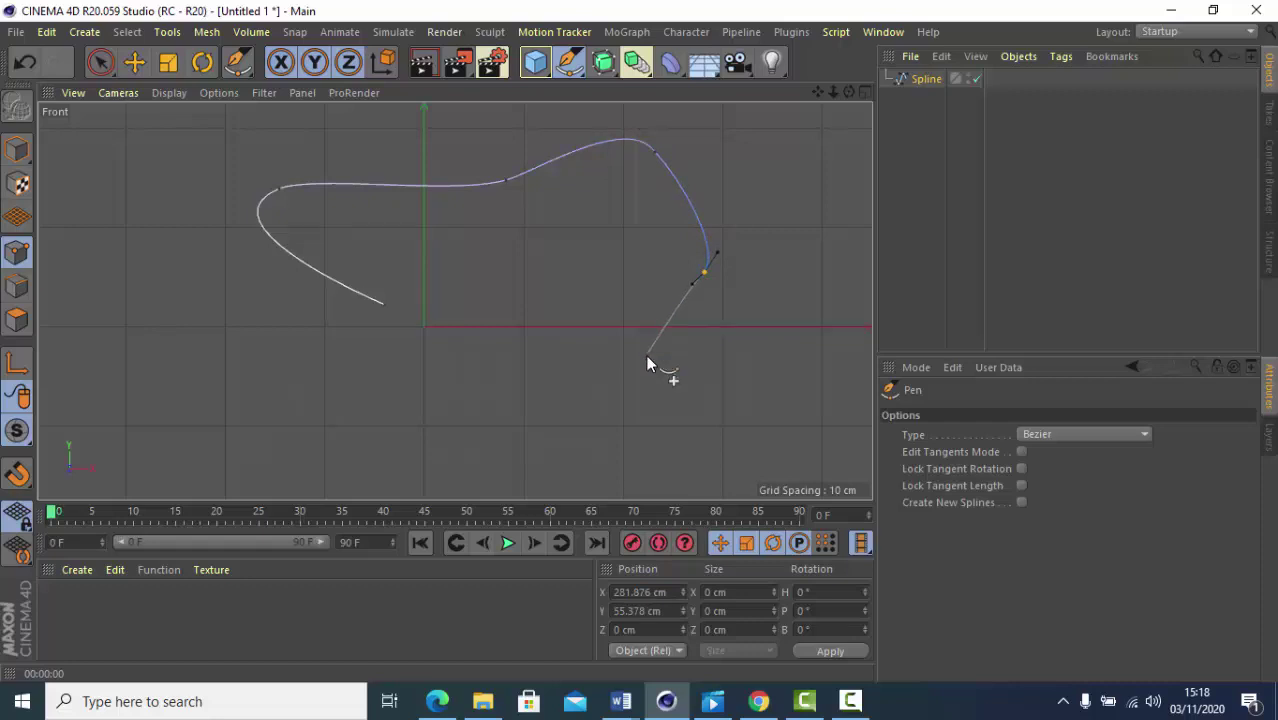
Continue the spline down through about X 300, Y -96 cm to a low corner and back up to about X 92, Y 57 cm
drag(658, 343, 693, 448)
click(641, 480)
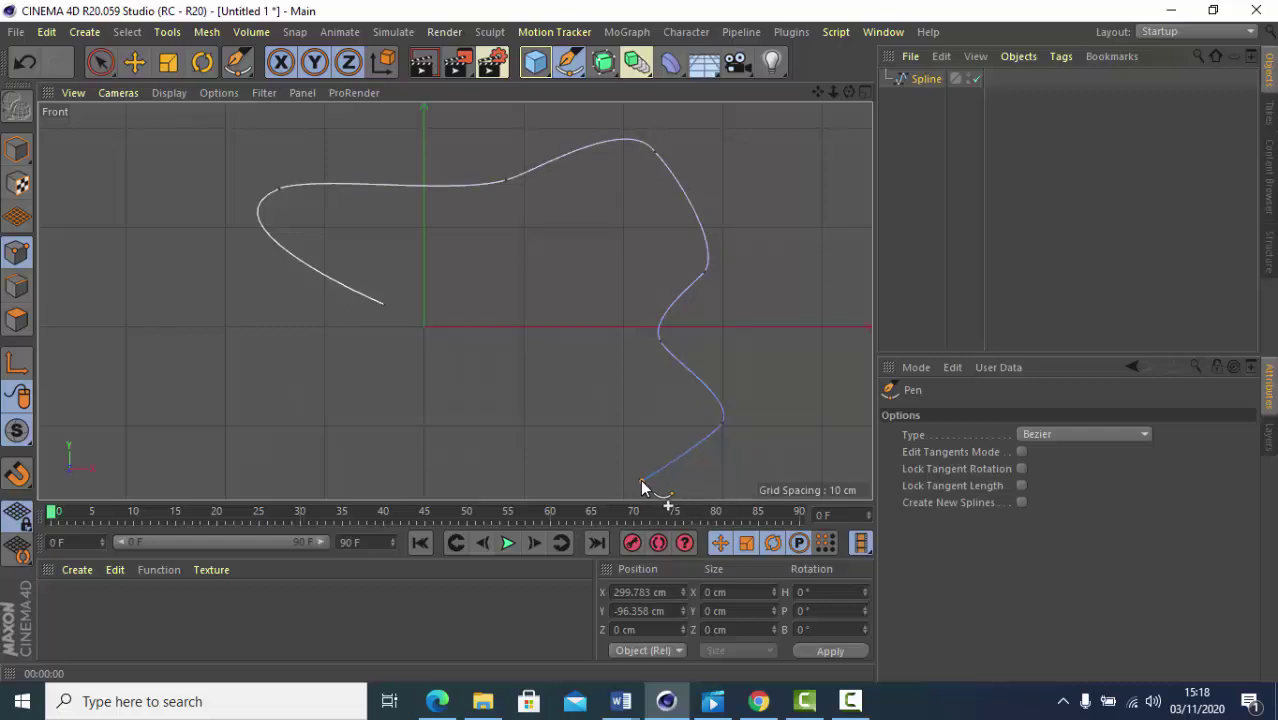
drag(641, 480, 632, 470)
click(557, 268)
mouse_move(556, 262)
mouse_down()
mouse_move(569, 232)
mouse_move(537, 270)
mouse_up()
click(514, 270)
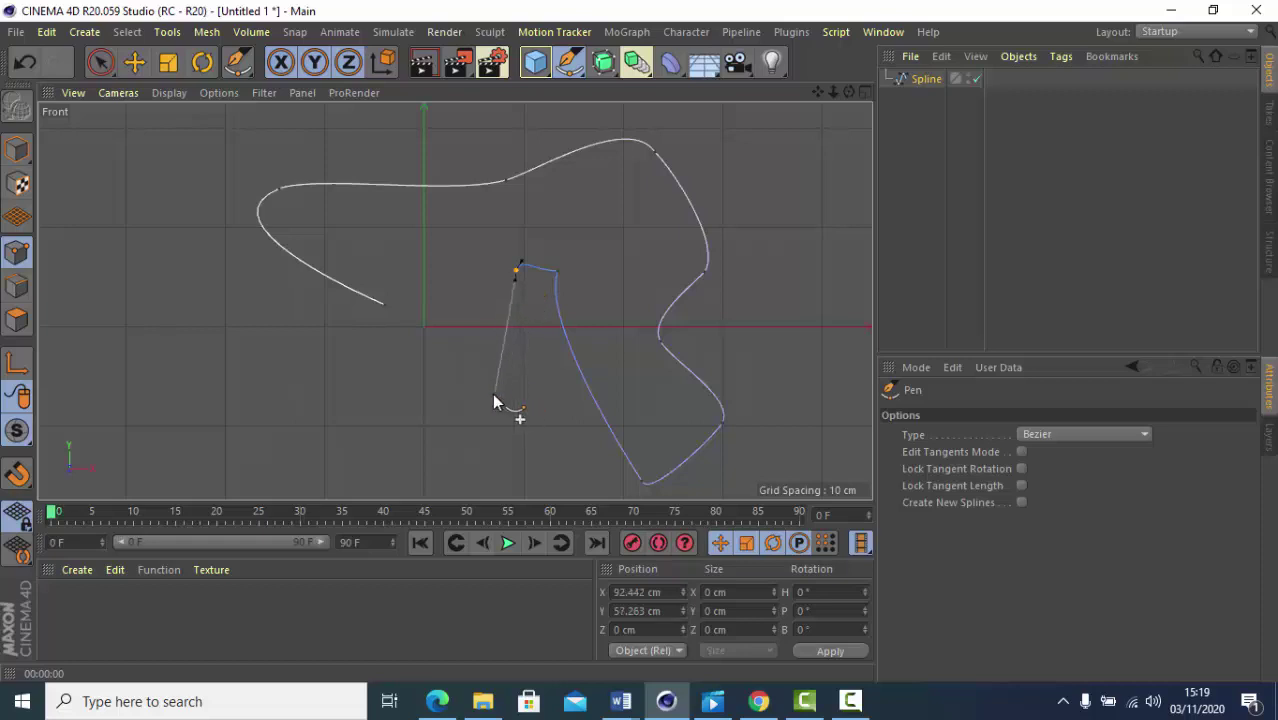
Complete the outline's lower edge from about X 55, Y -62 cm and close the spline at its starting point
drag(479, 390, 459, 391)
click(365, 371)
drag(379, 352, 366, 335)
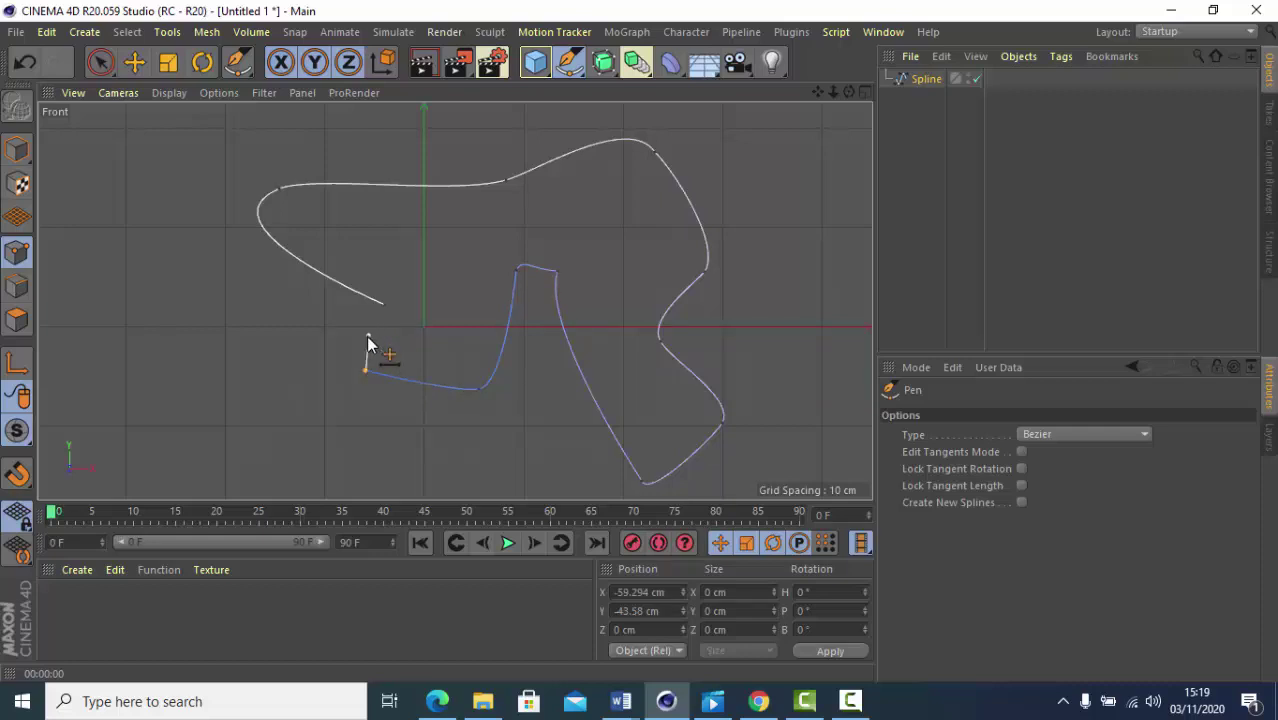
key(ctrl+z)
click(382, 362)
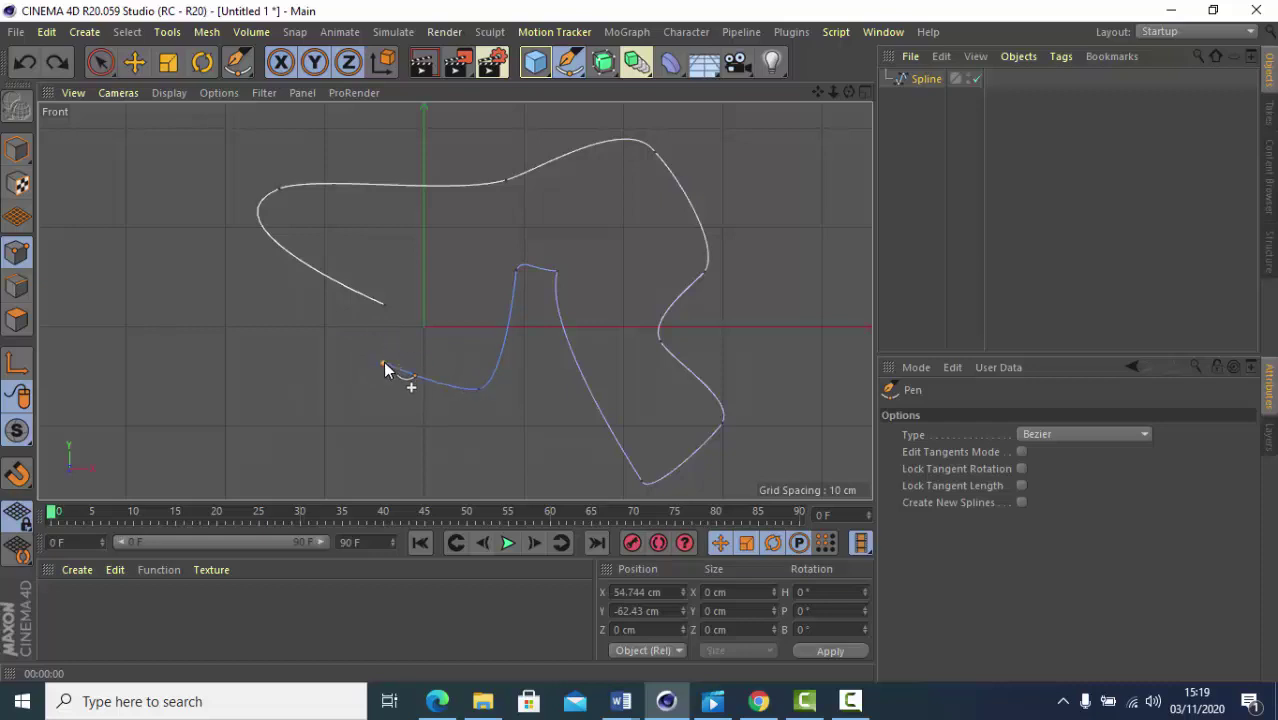
click(386, 303)
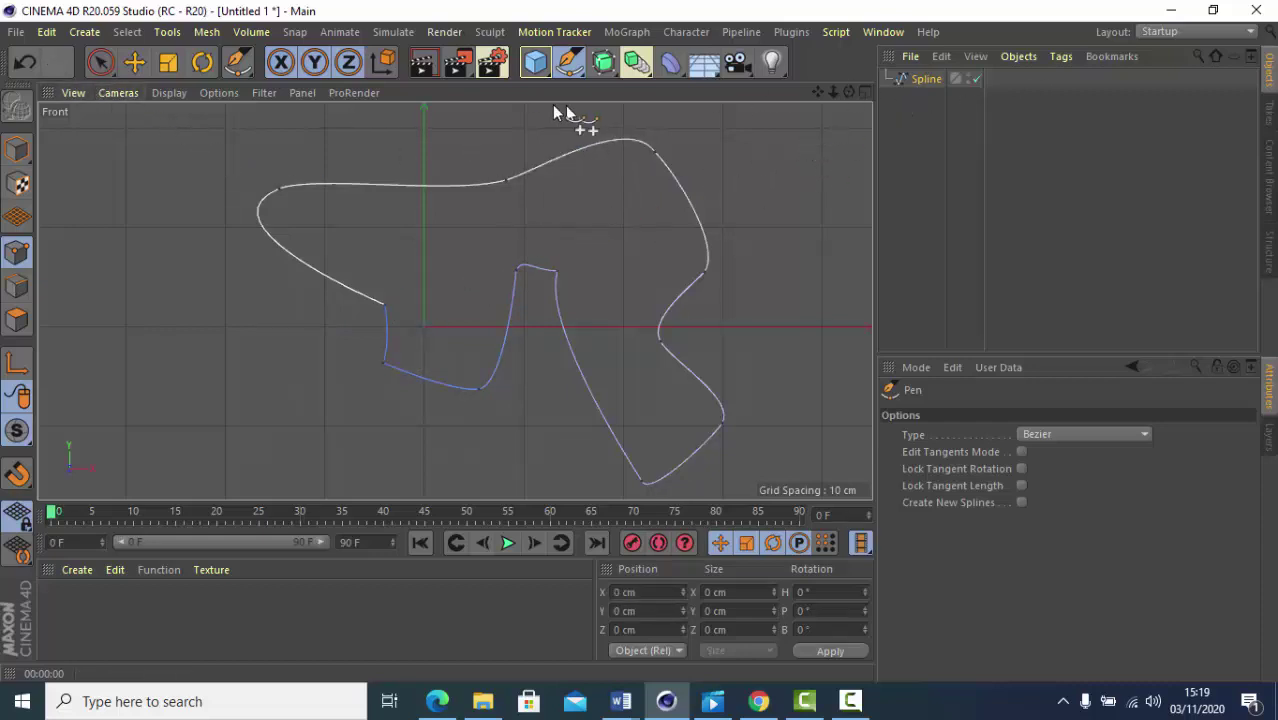
click(136, 68)
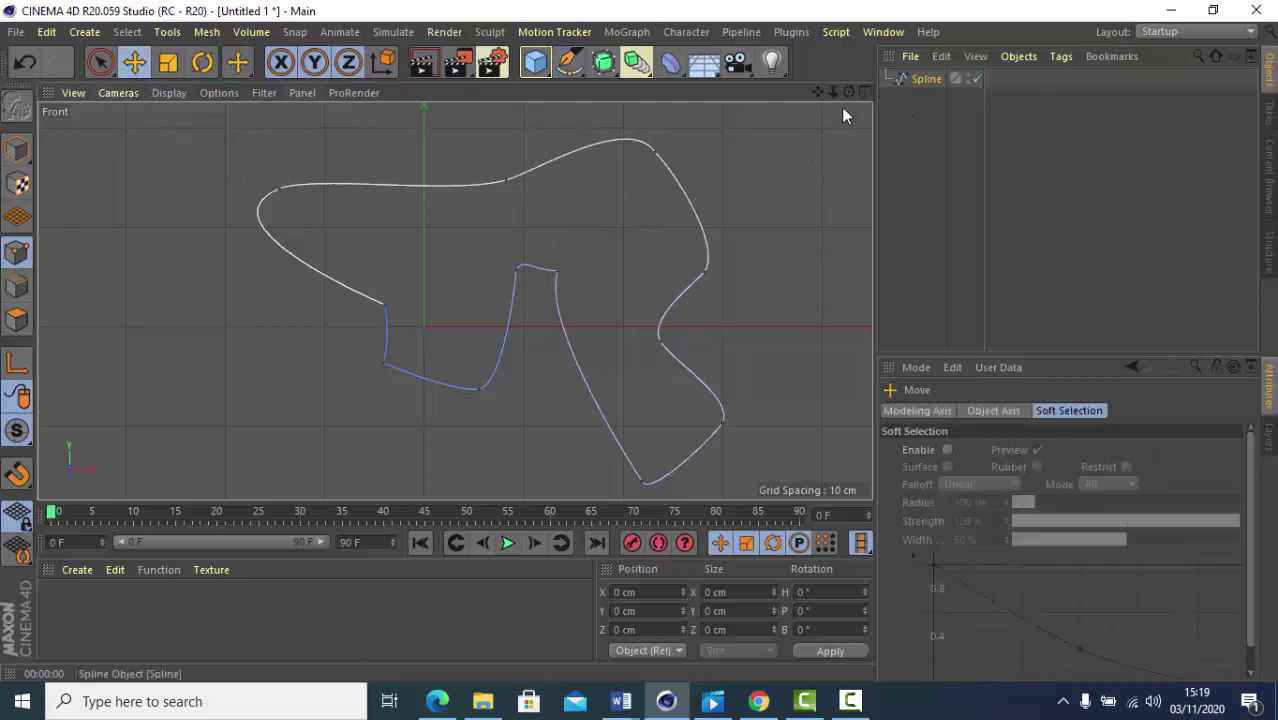
Add an Extrude generator and make the closed spline its child
click(619, 78)
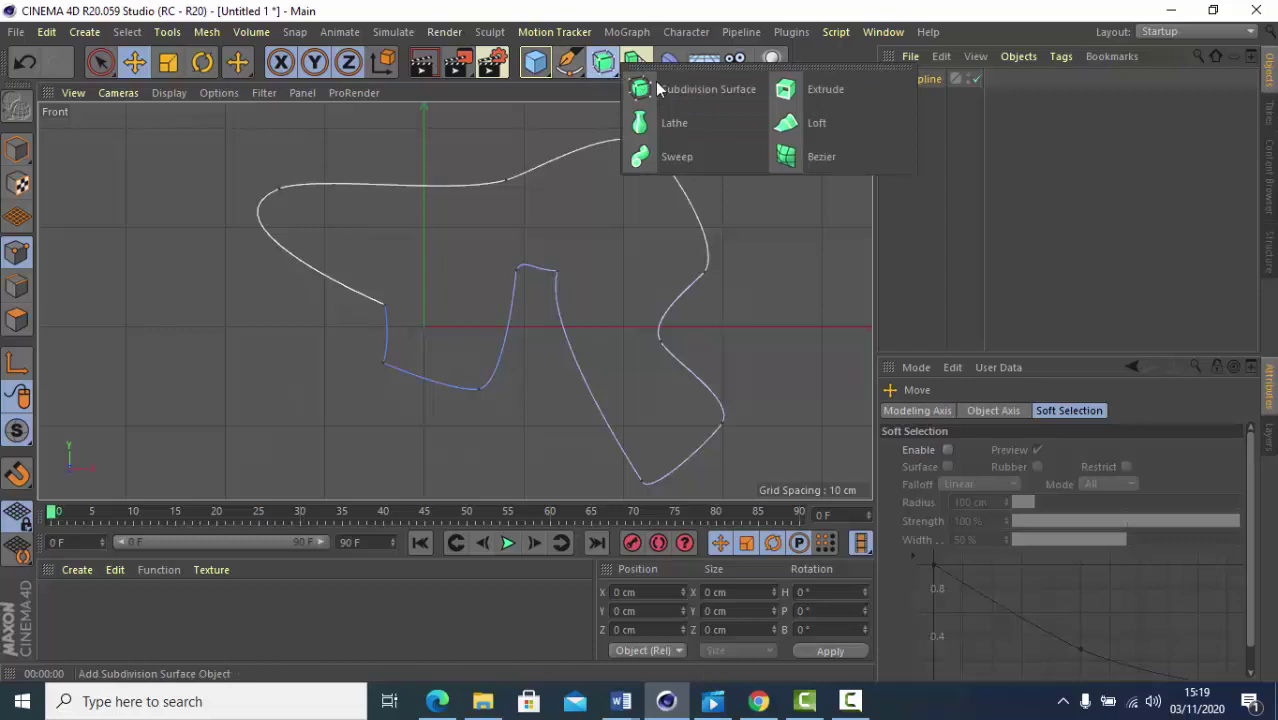
click(840, 86)
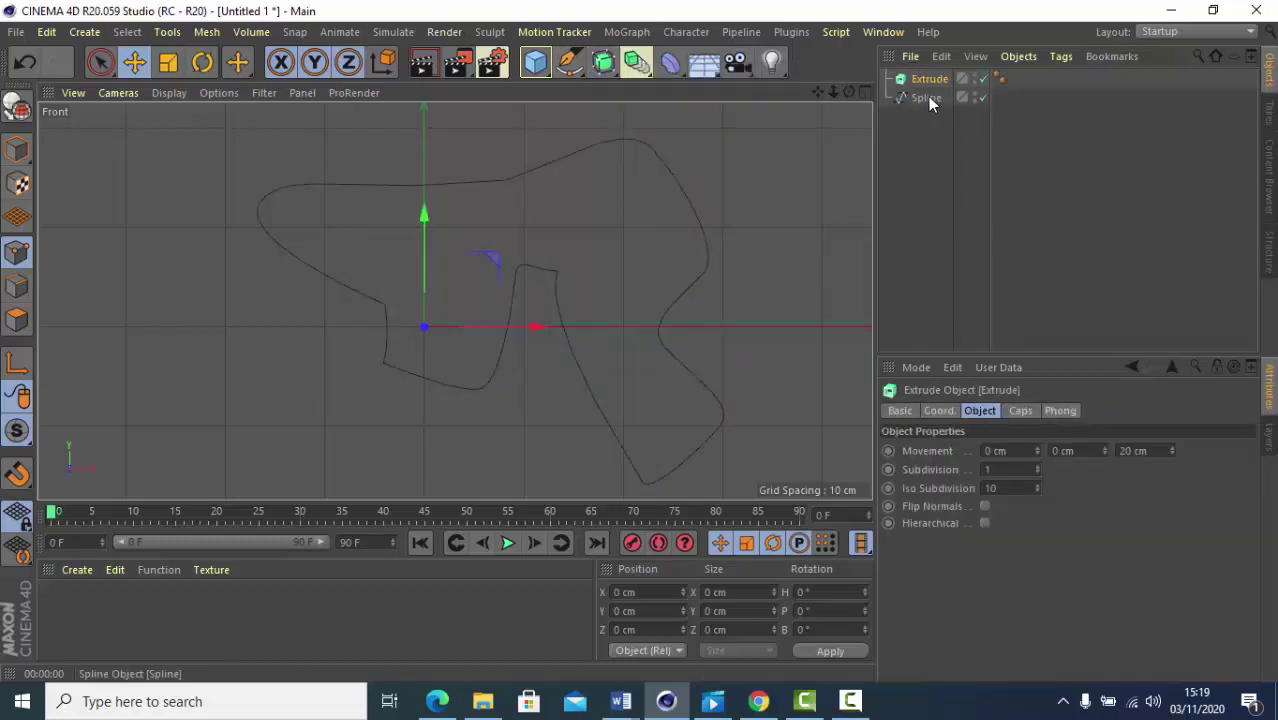
drag(928, 100, 933, 86)
In the Perspective view, set the Extrude object's Z movement to 5 cm
click(863, 92)
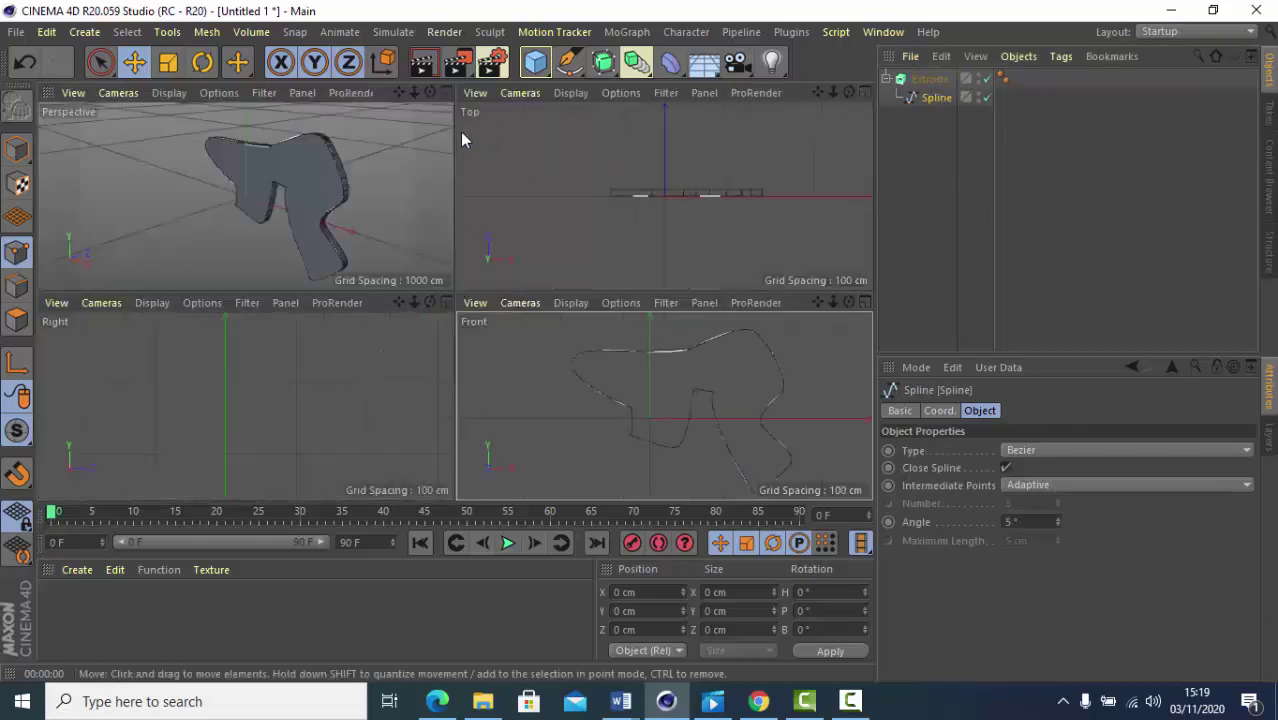
click(443, 93)
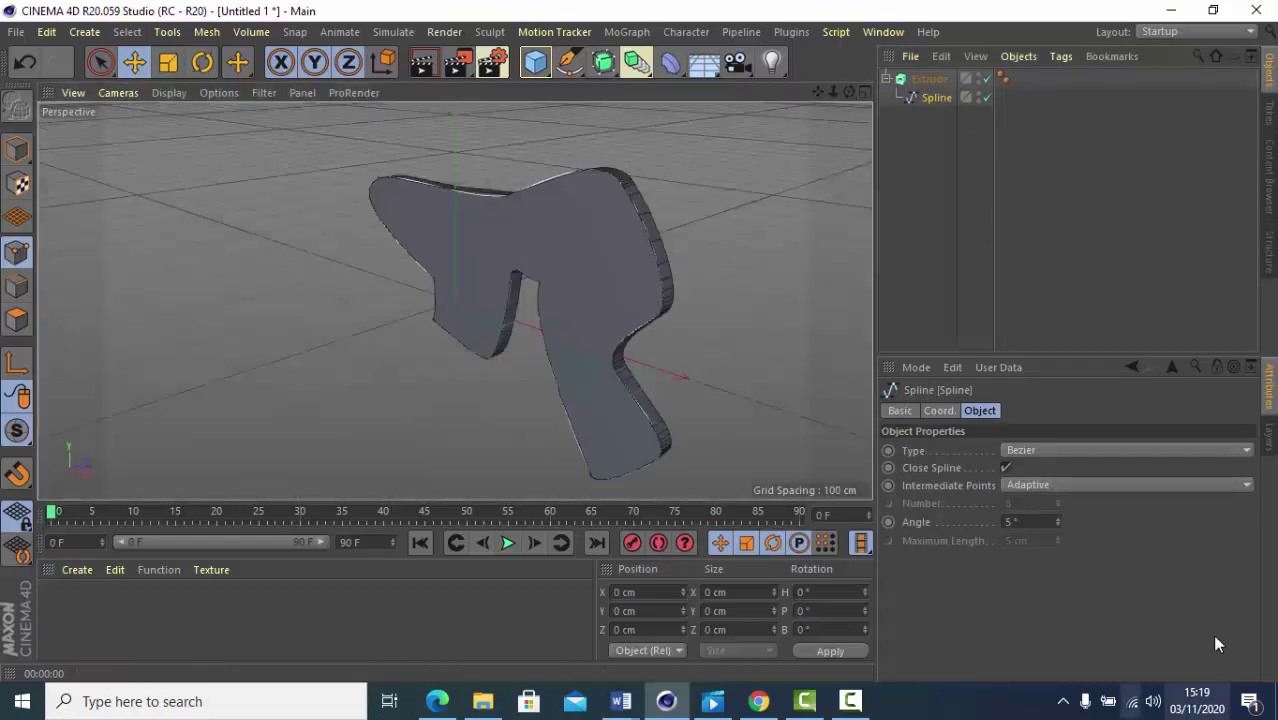
click(929, 80)
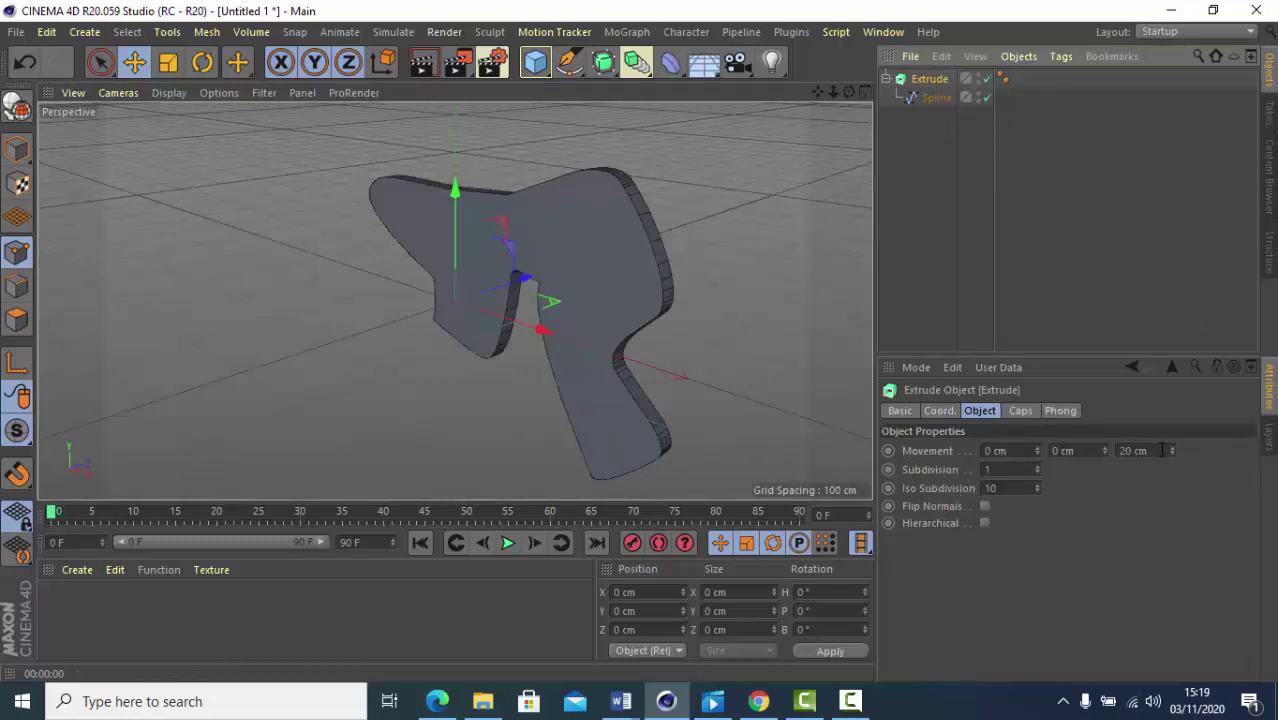
drag(1172, 451, 1172, 451)
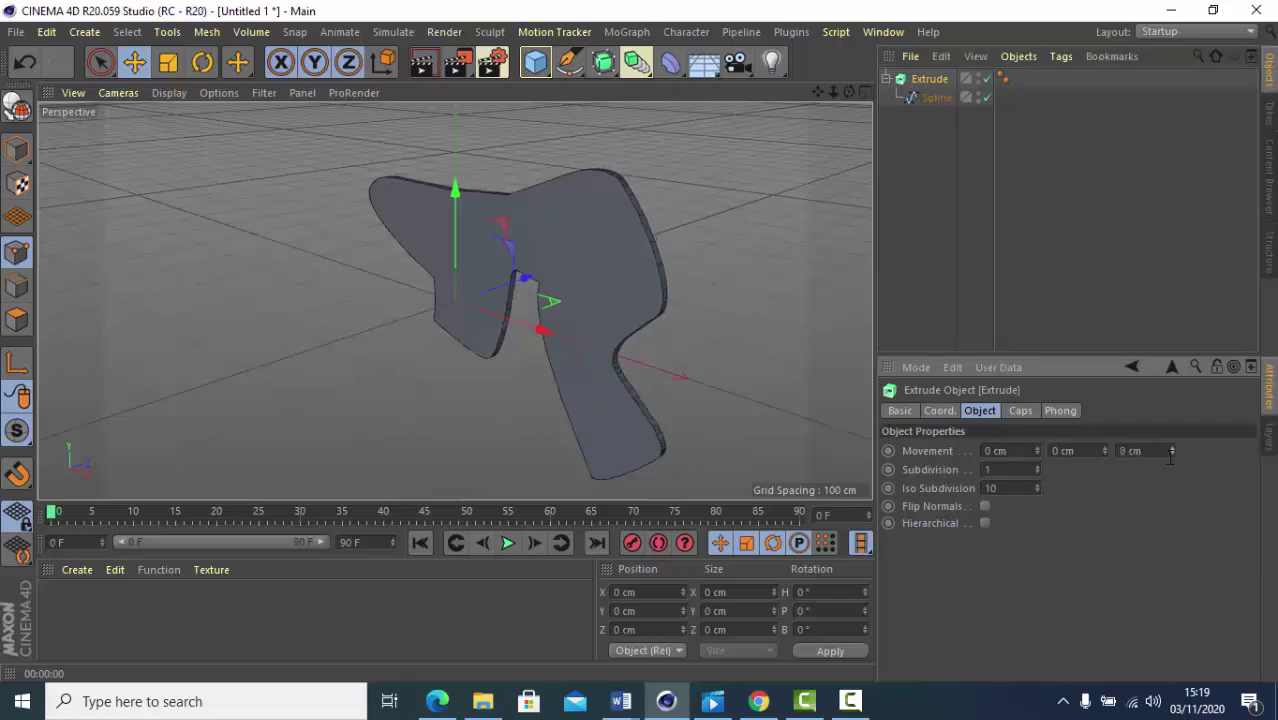
click(1172, 452)
click(1172, 452)
click(1172, 452)
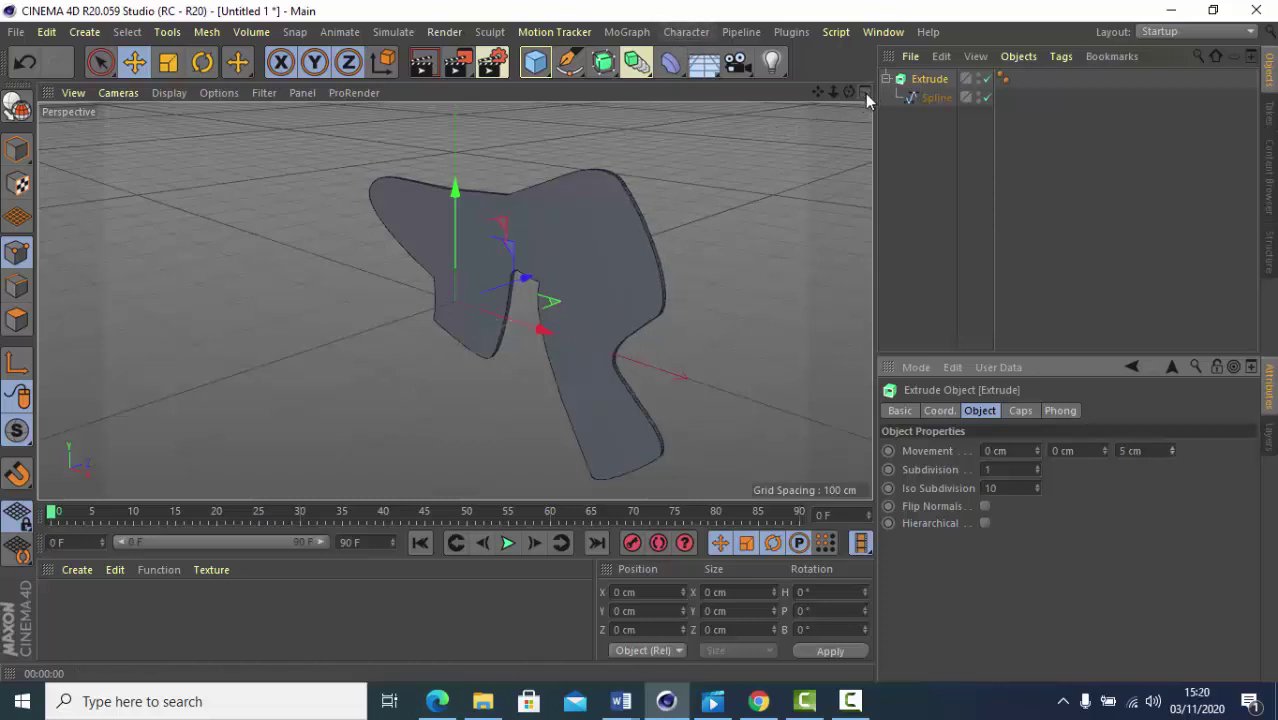
Group the Extrude object and its spline under a null
ctrl+click(932, 97)
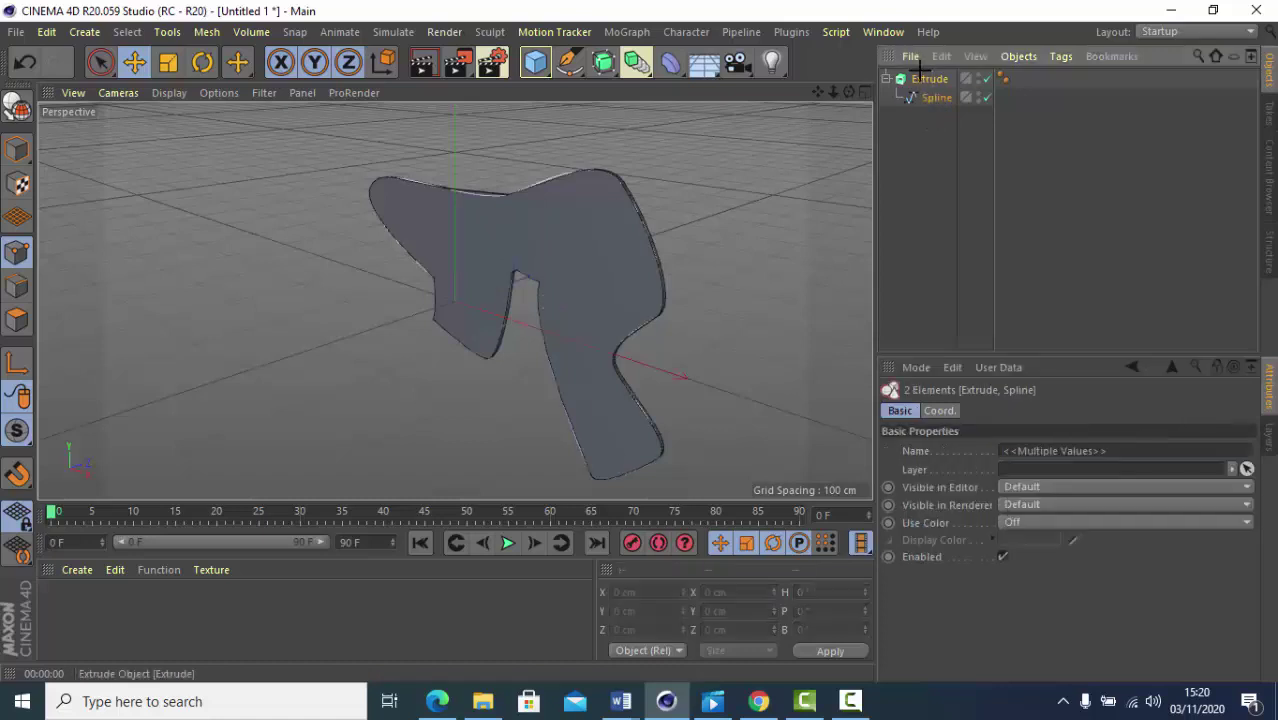
key(alt+g)
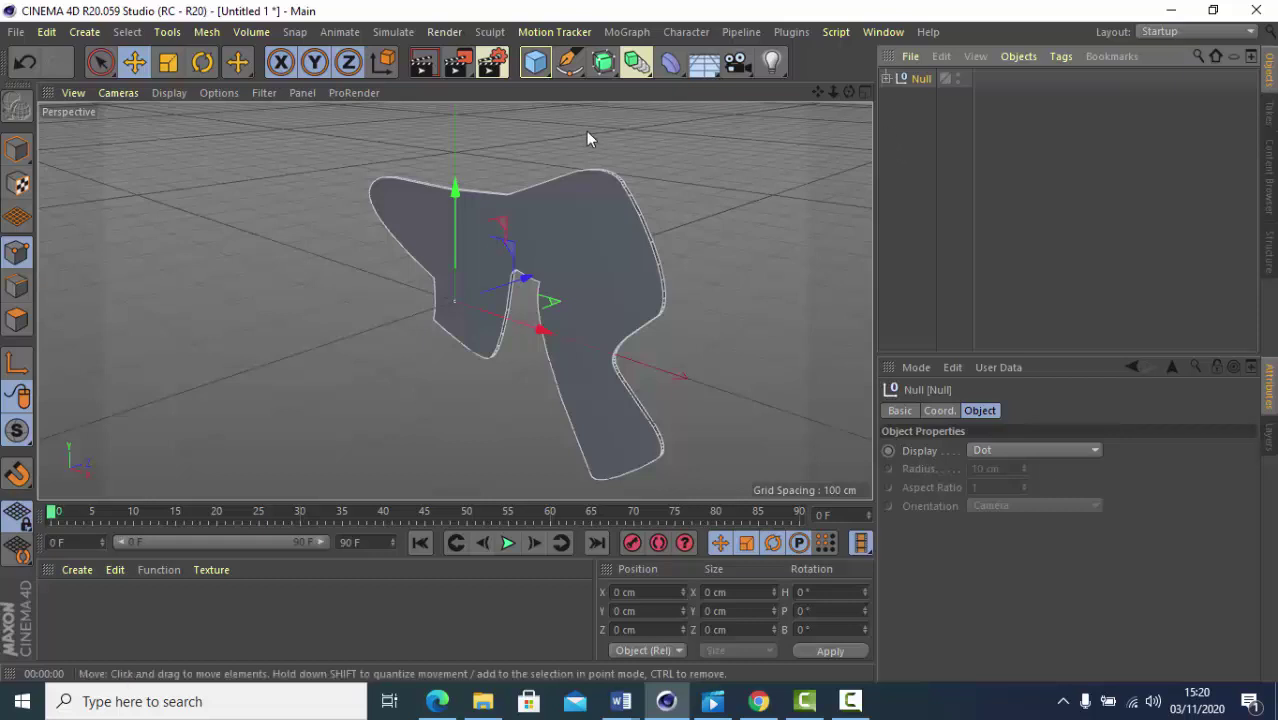
Add a Wrap deformer and place it inside the null, above the Extrude object
click(670, 64)
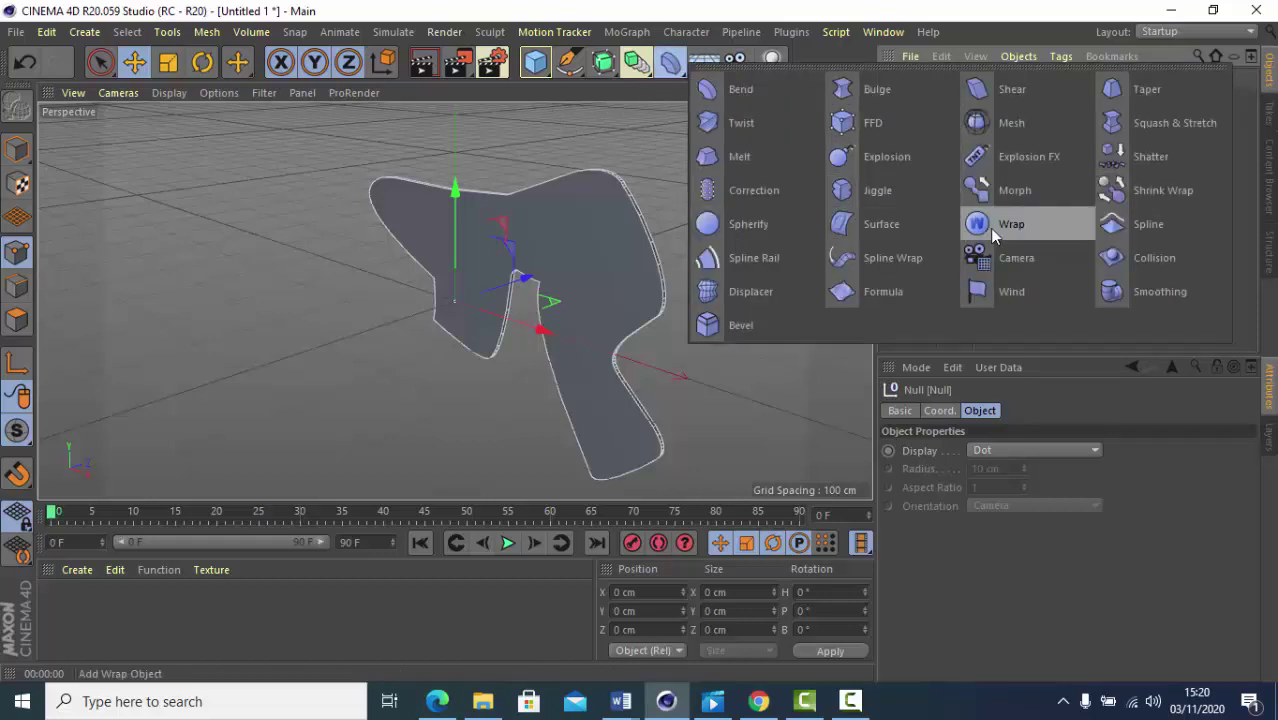
click(990, 228)
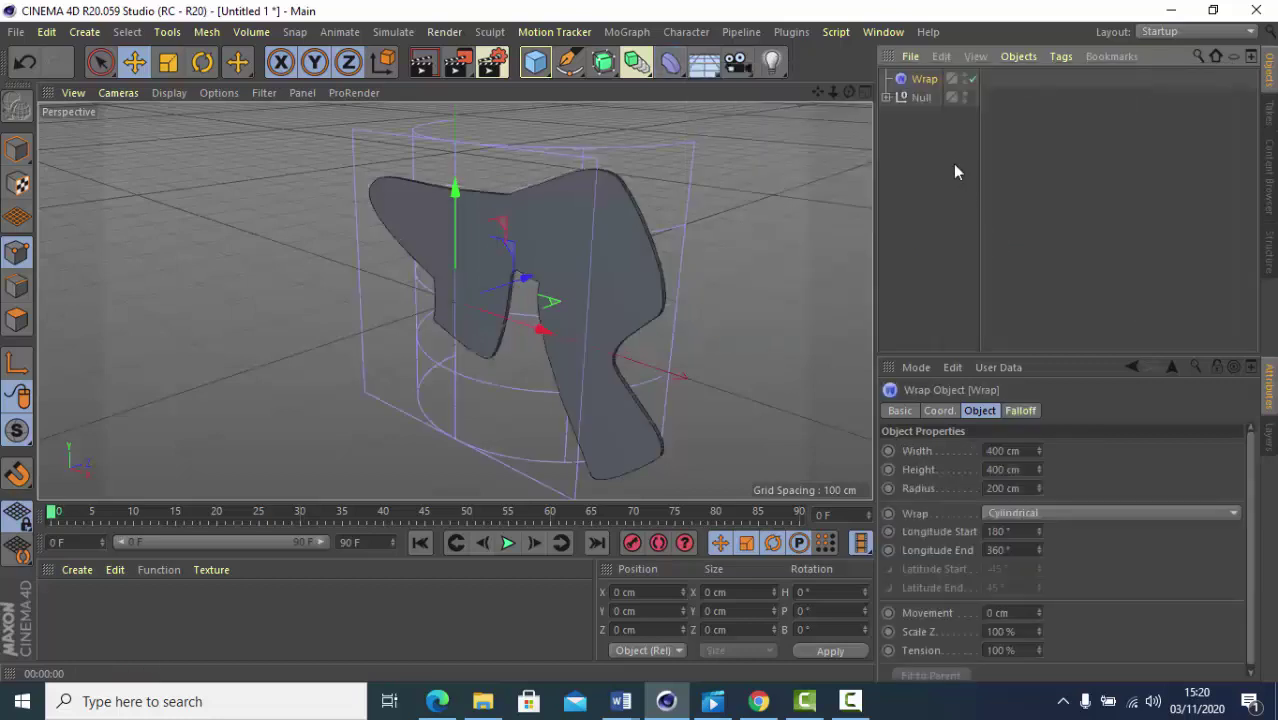
click(887, 98)
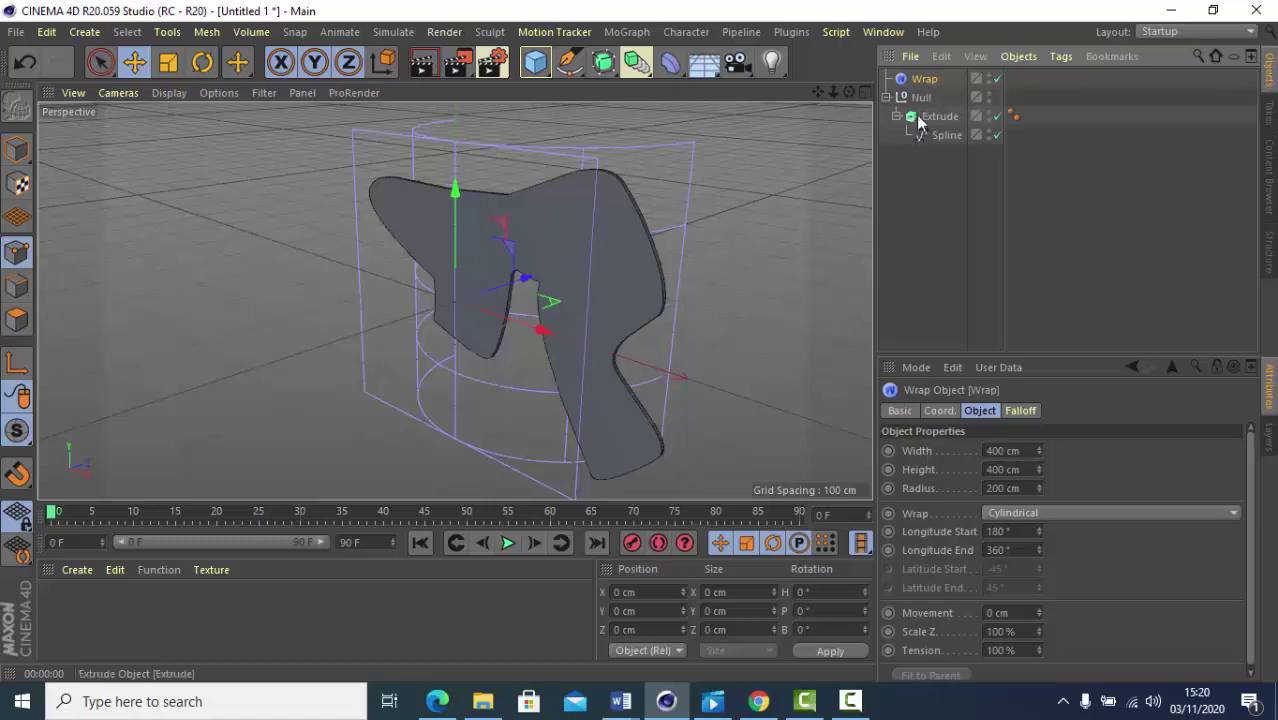
drag(925, 80, 928, 104)
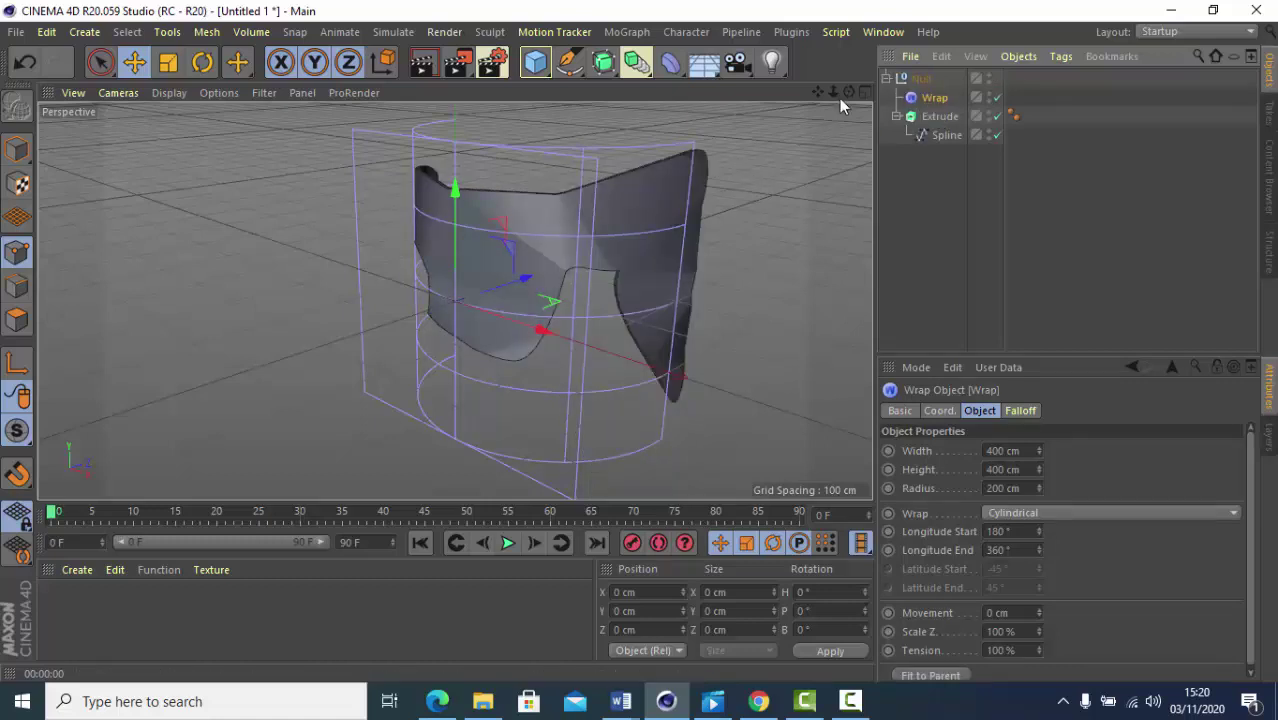
Set the Wrap deformer's wrap type to Spherical and its radius to 203 cm
drag(834, 94, 721, 219)
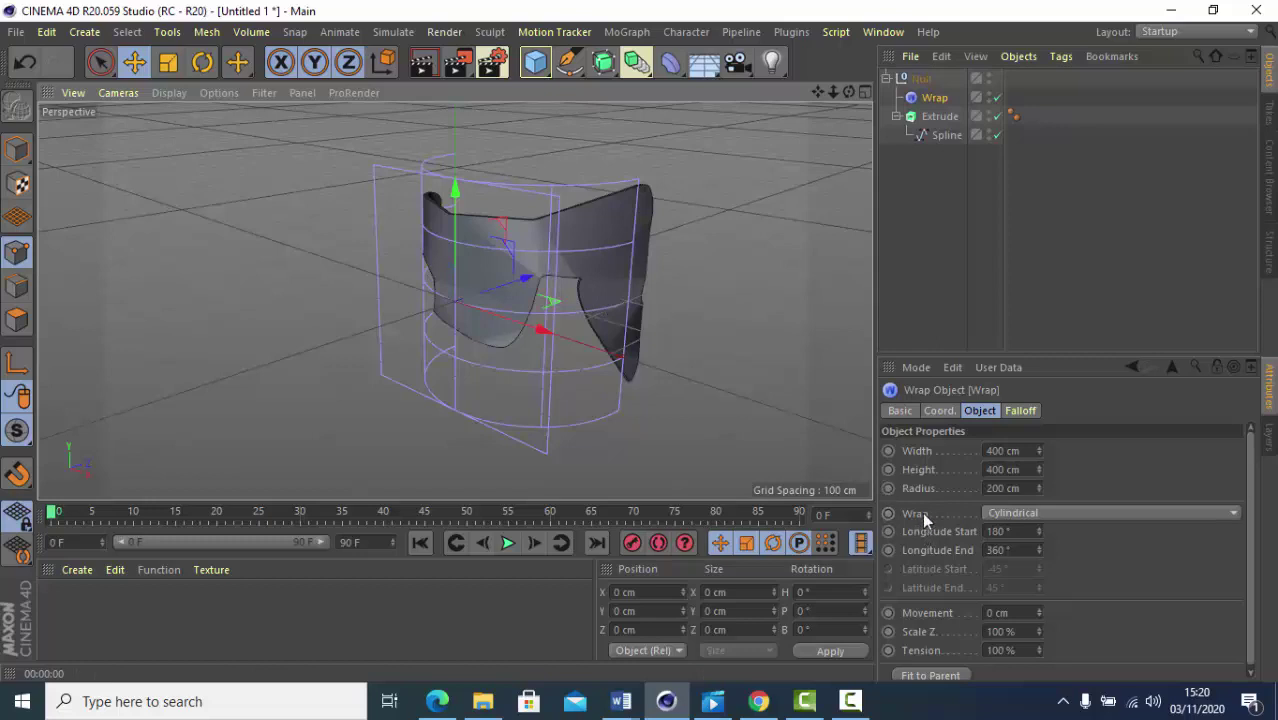
click(1235, 514)
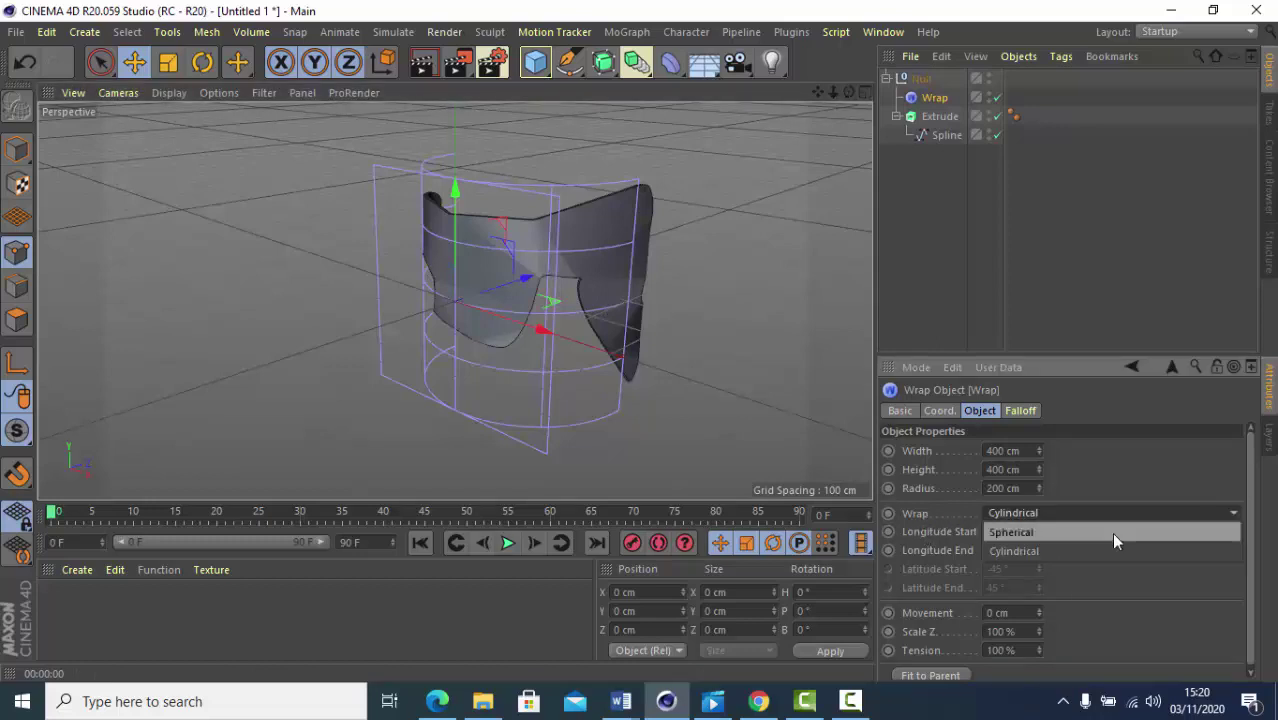
click(1030, 535)
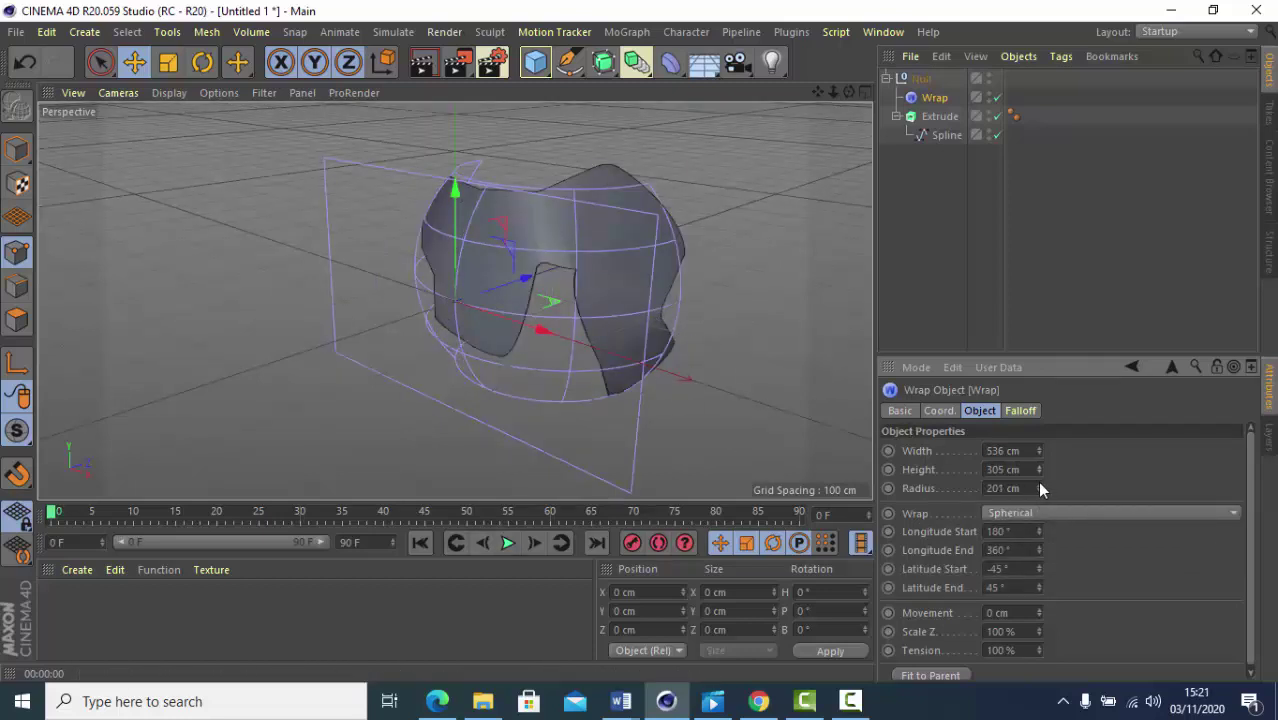
drag(1039, 483, 1039, 482)
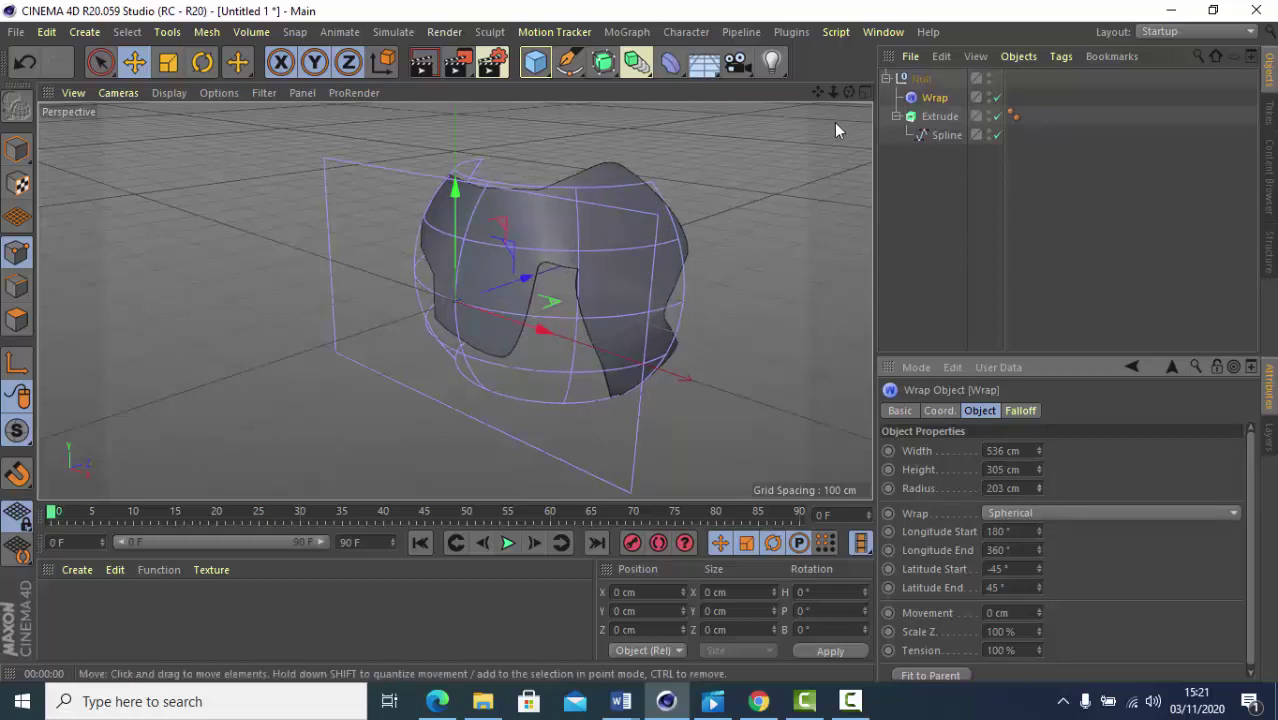
Set the Extrude object's cap type to Quadrangles with a regular grid and a grid width of 6 cm
click(694, 300)
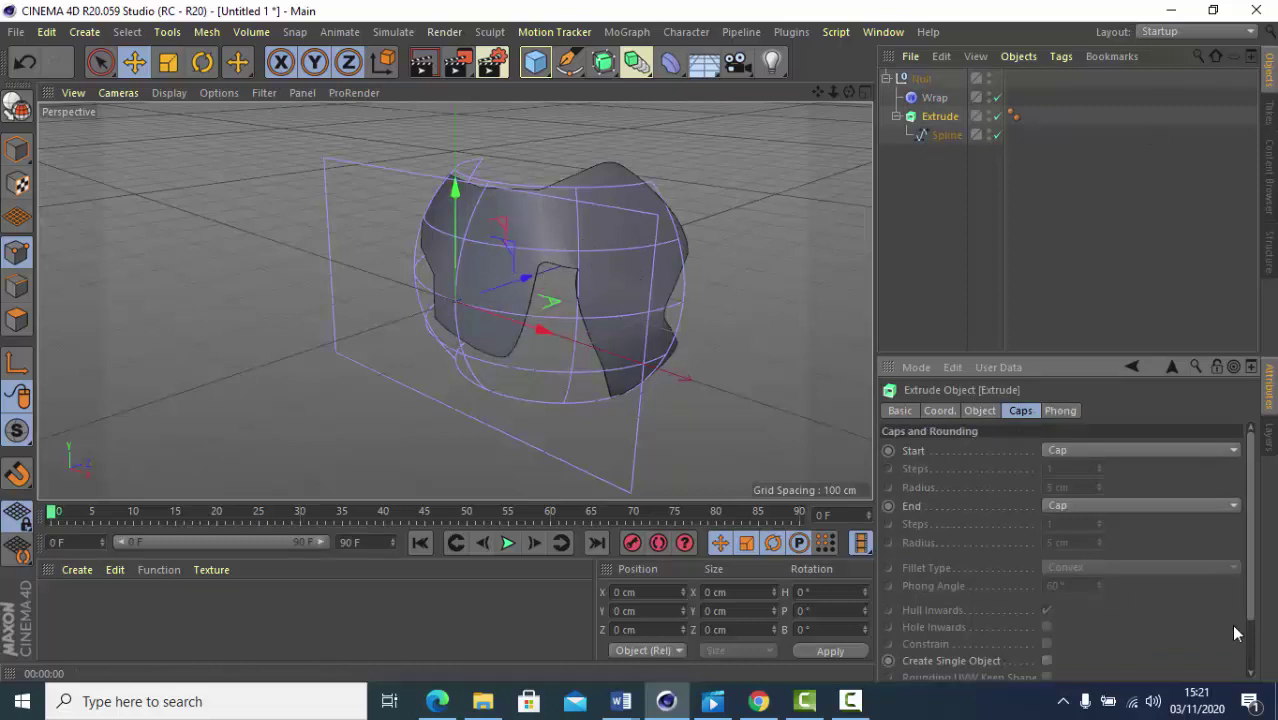
scroll(1250, 642, down, 1)
scroll(1250, 642, down, 2)
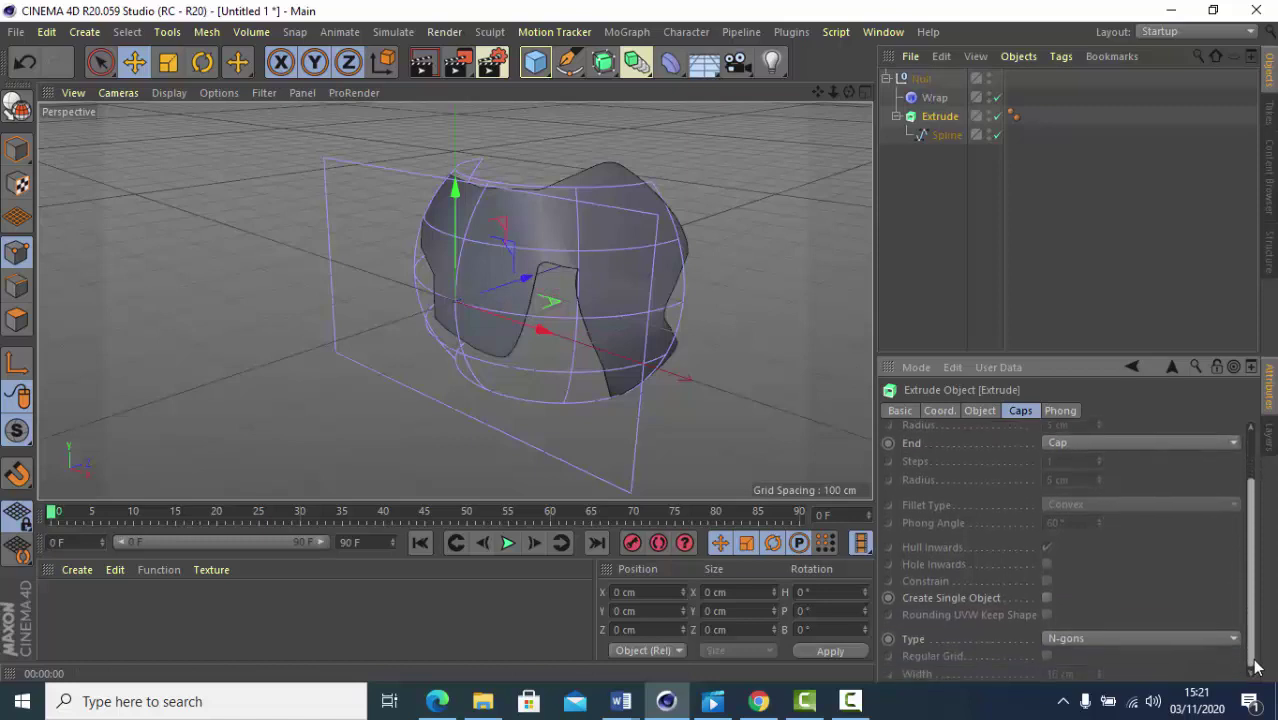
click(1233, 637)
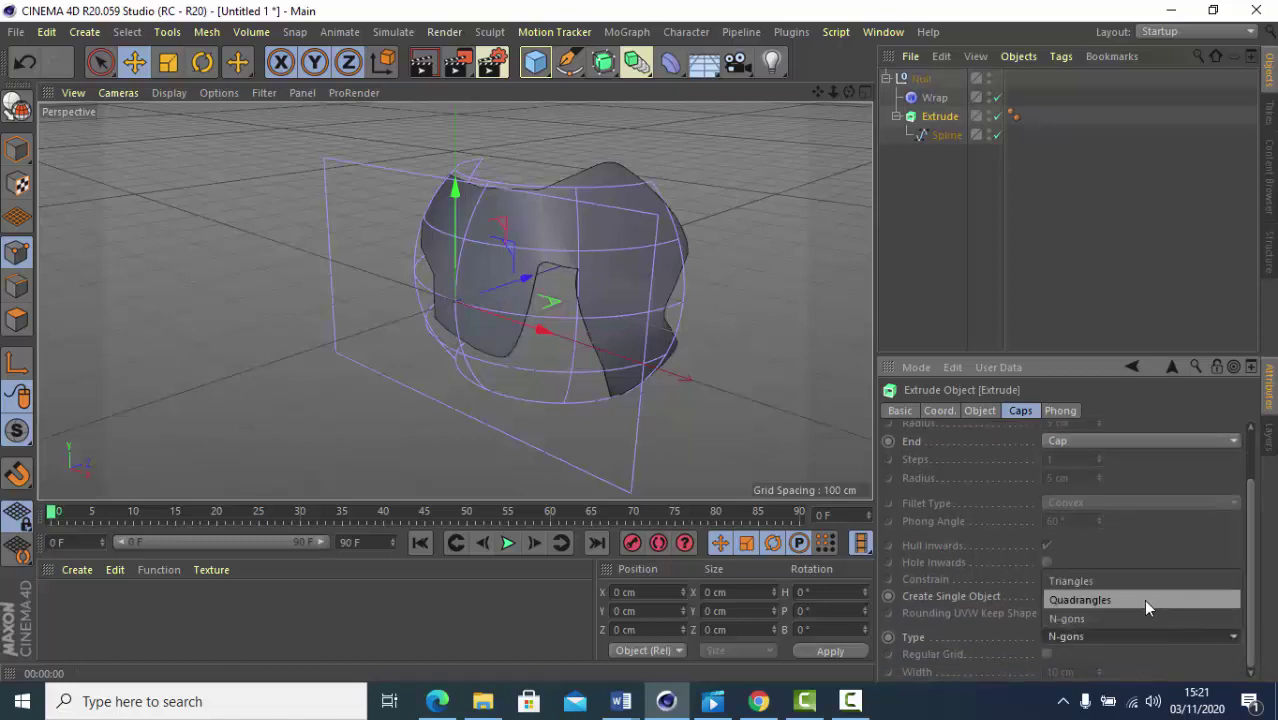
click(1126, 600)
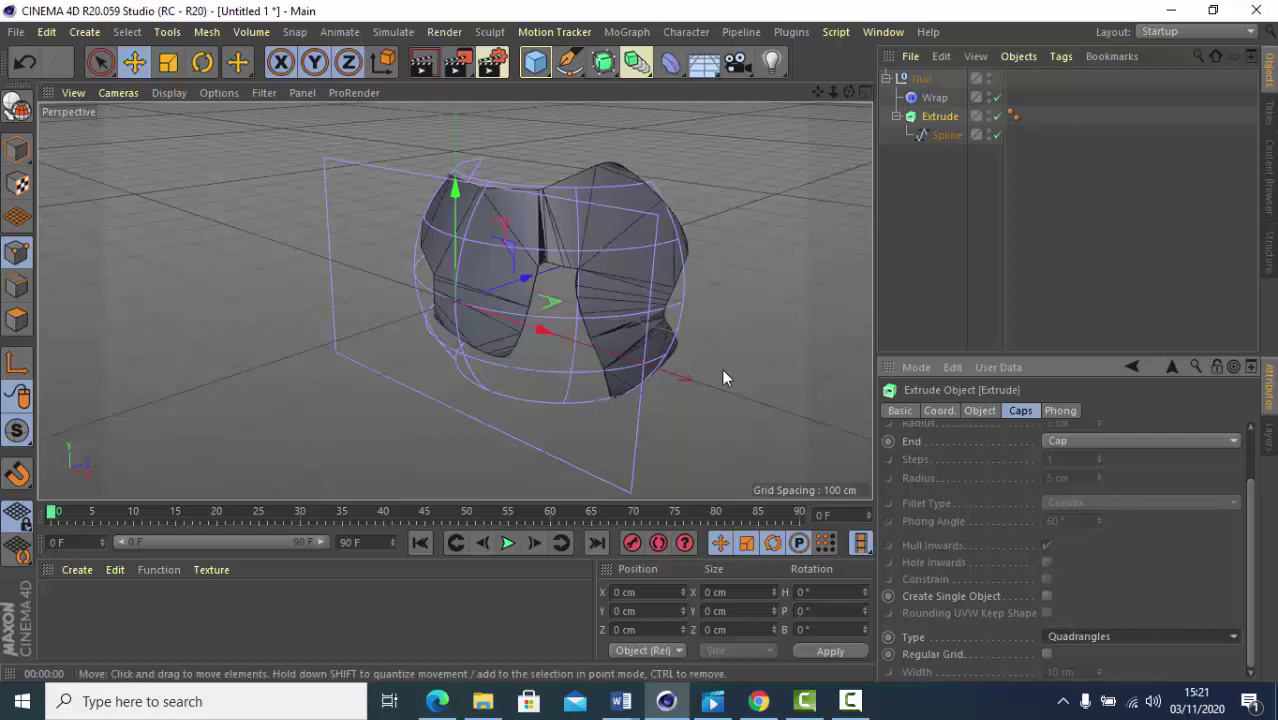
click(1046, 654)
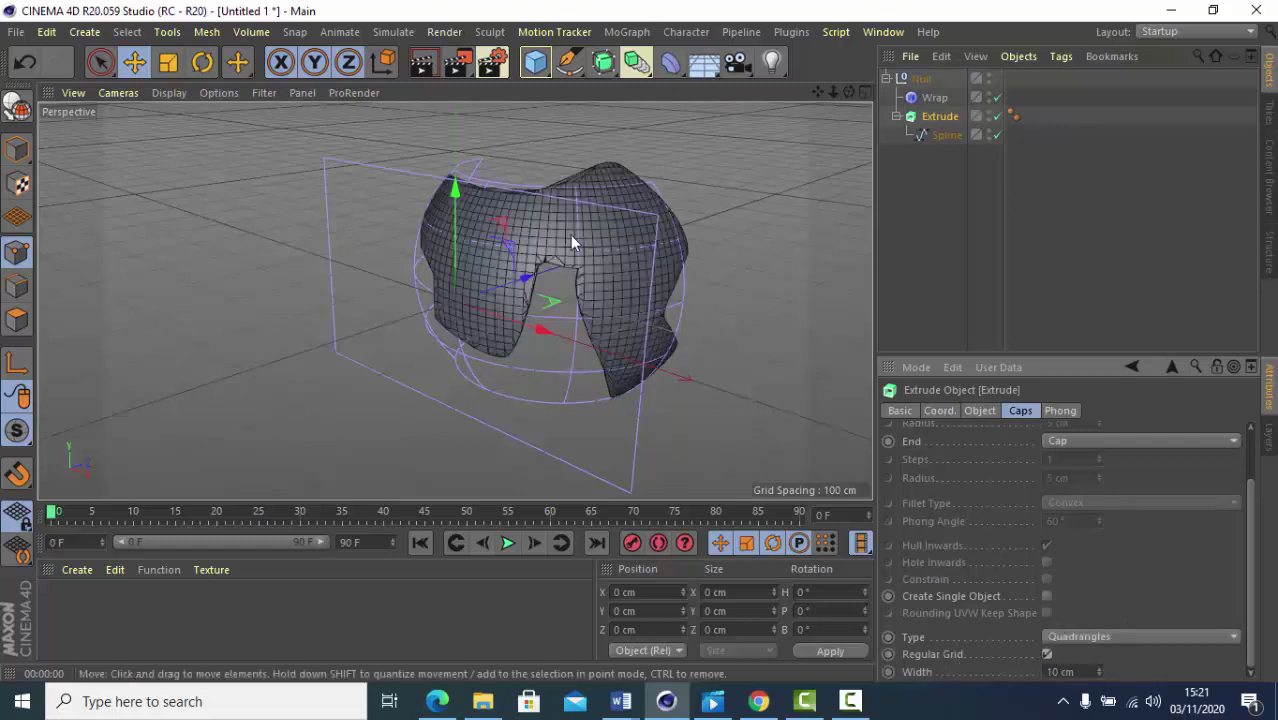
click(1100, 675)
click(1100, 675)
click(1100, 675)
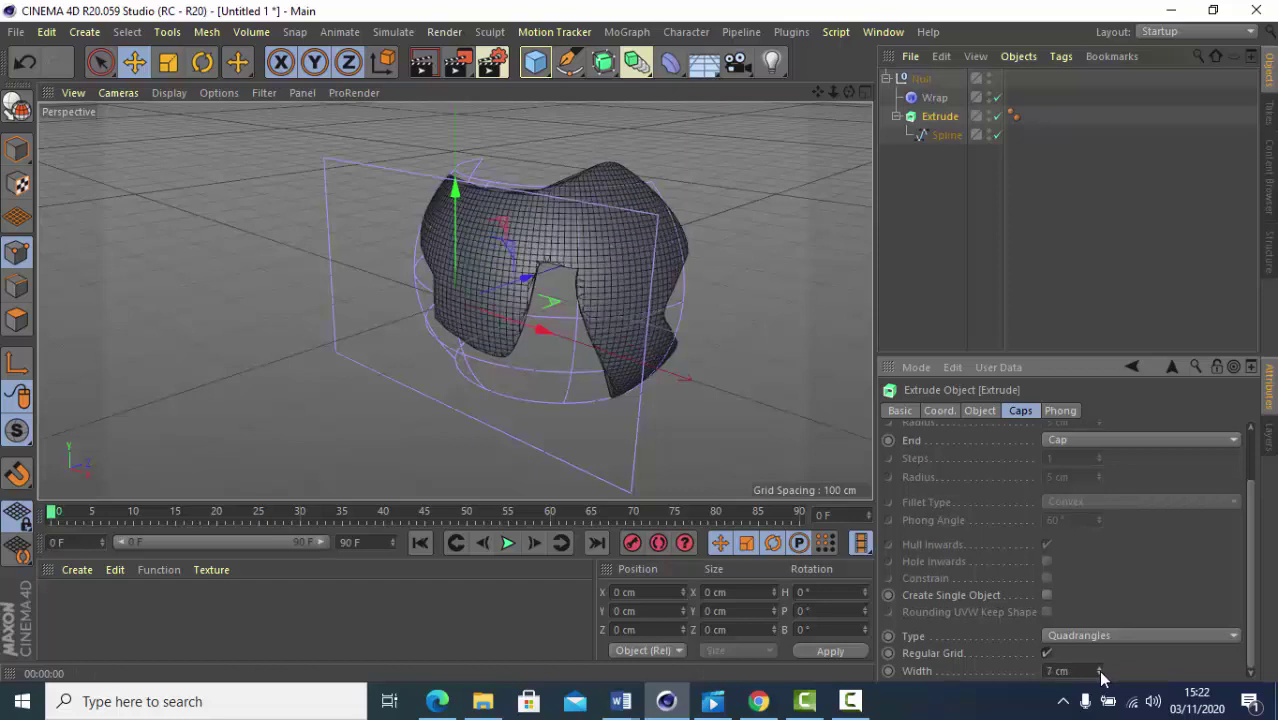
click(1100, 675)
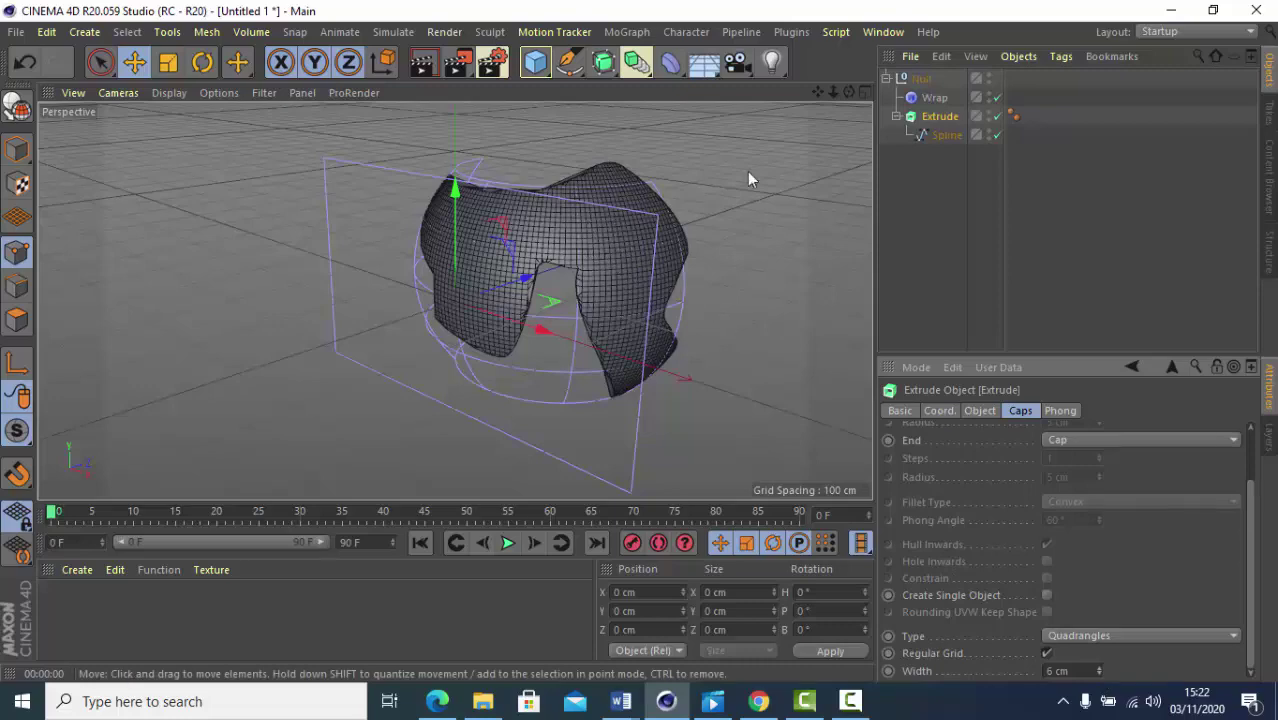
Collapse the null's hierarchy and add a Sphere primitive to the scene
drag(849, 92, 968, 90)
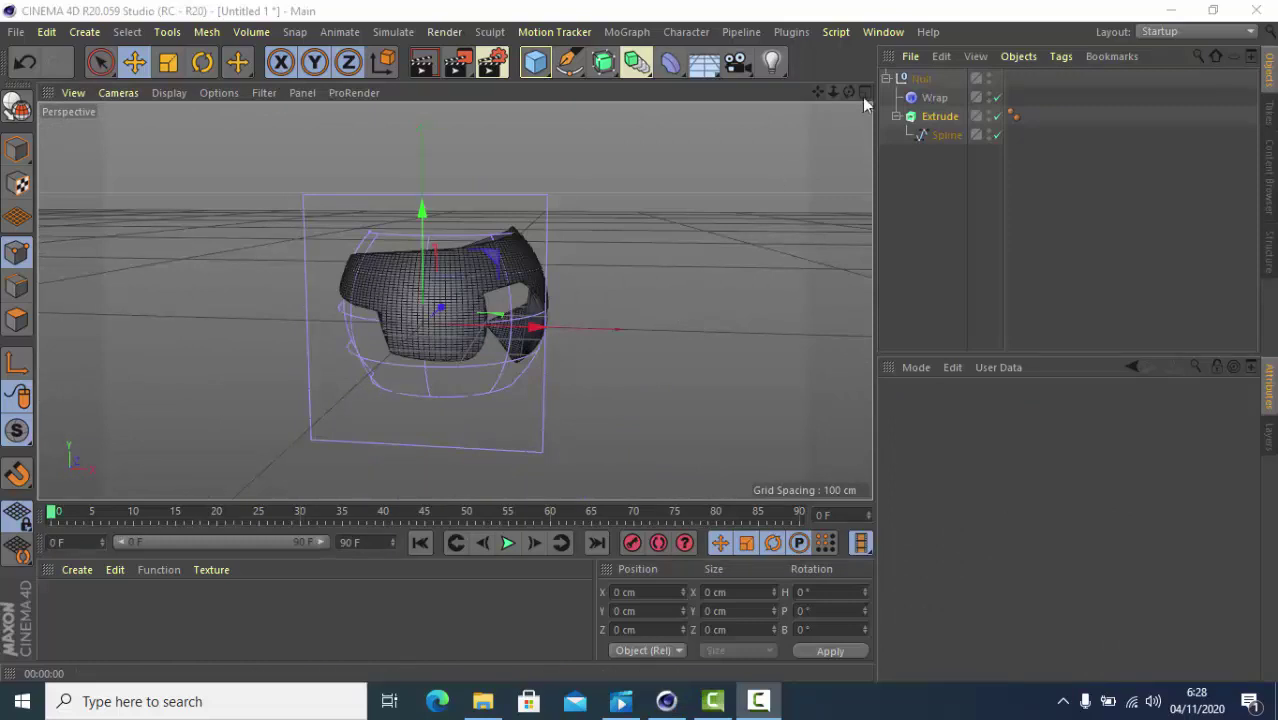
click(885, 78)
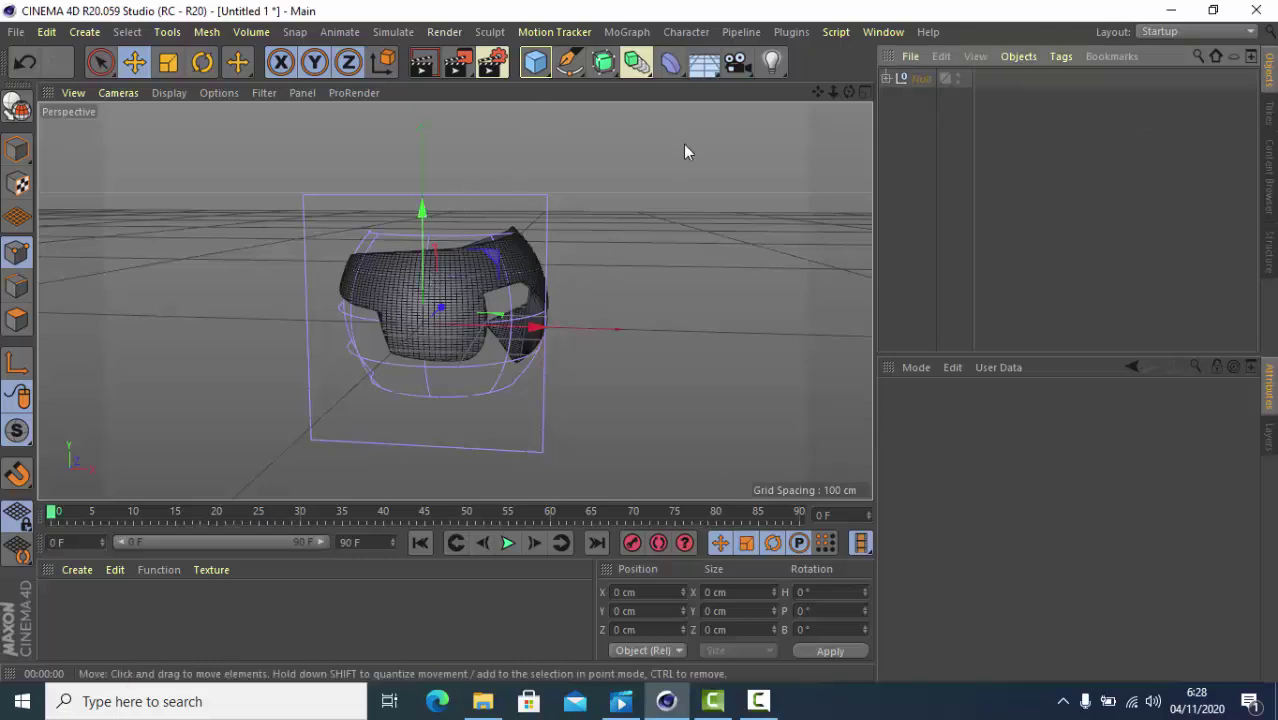
click(541, 79)
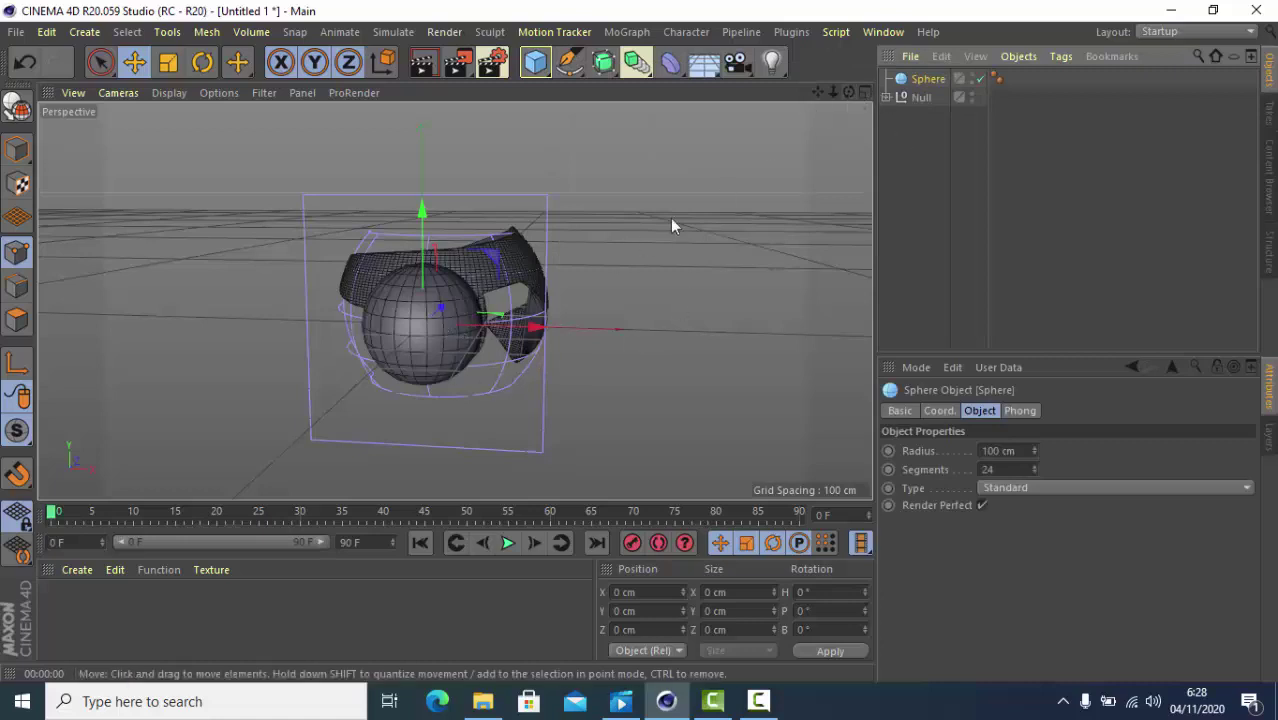
In the Front view, lower the sphere slightly and scale it up to a radius of about 176 cm to fit the wrapped shape
click(864, 92)
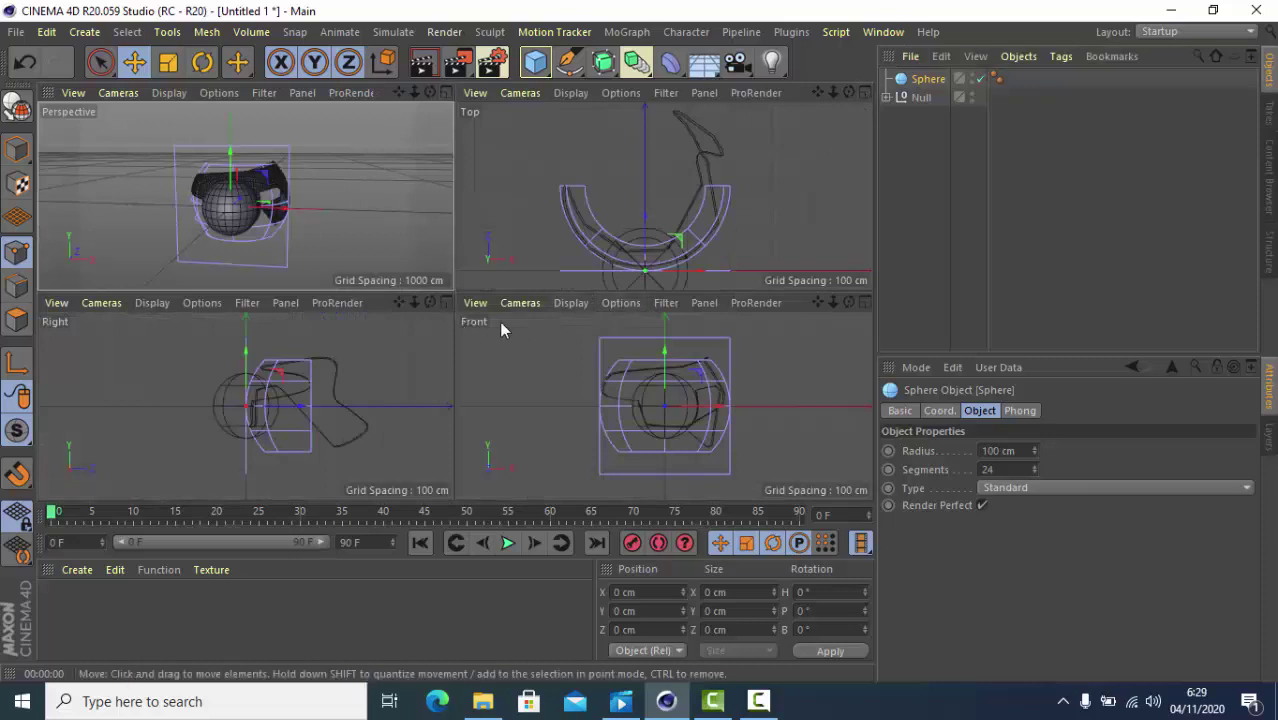
click(864, 302)
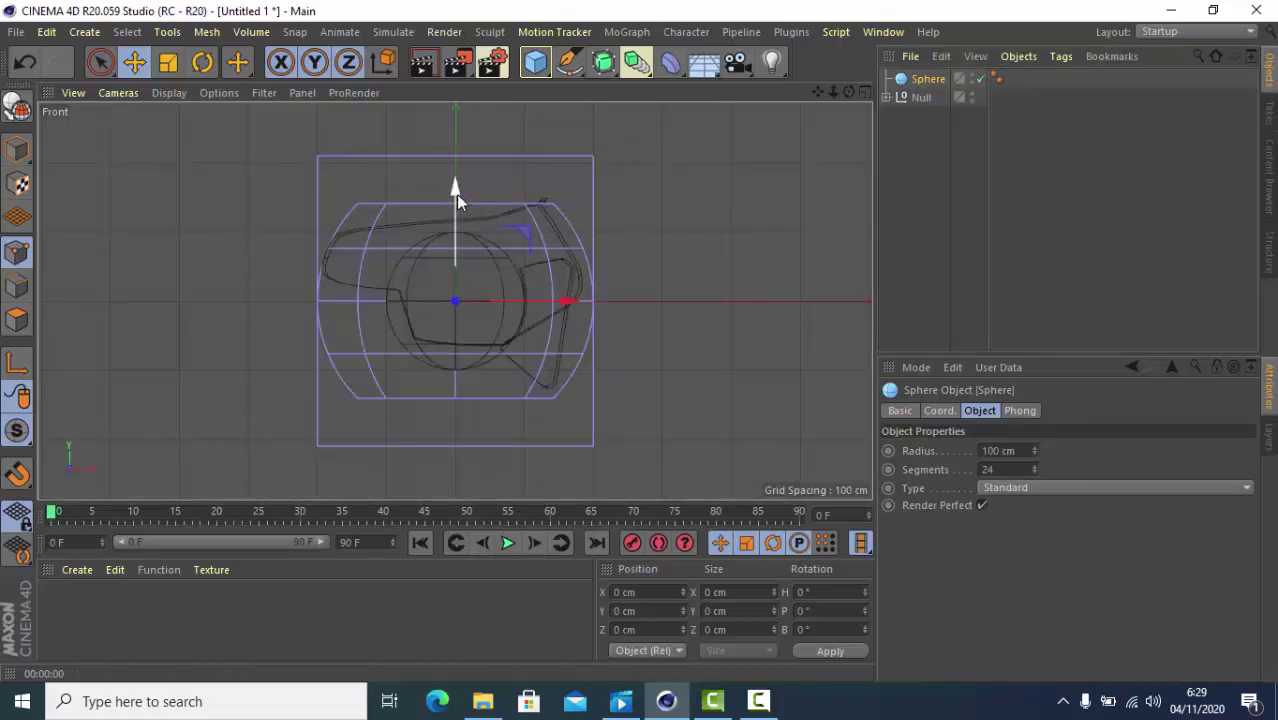
drag(456, 194, 454, 219)
click(168, 62)
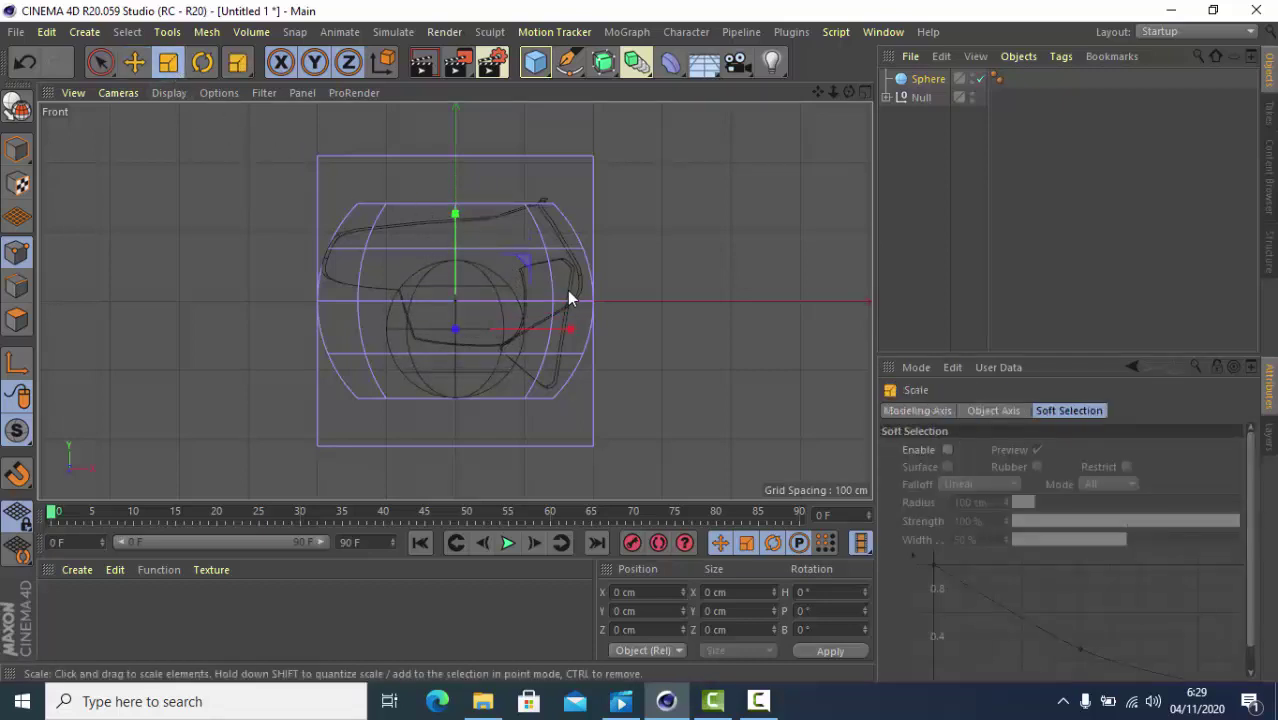
drag(524, 262, 599, 236)
click(135, 62)
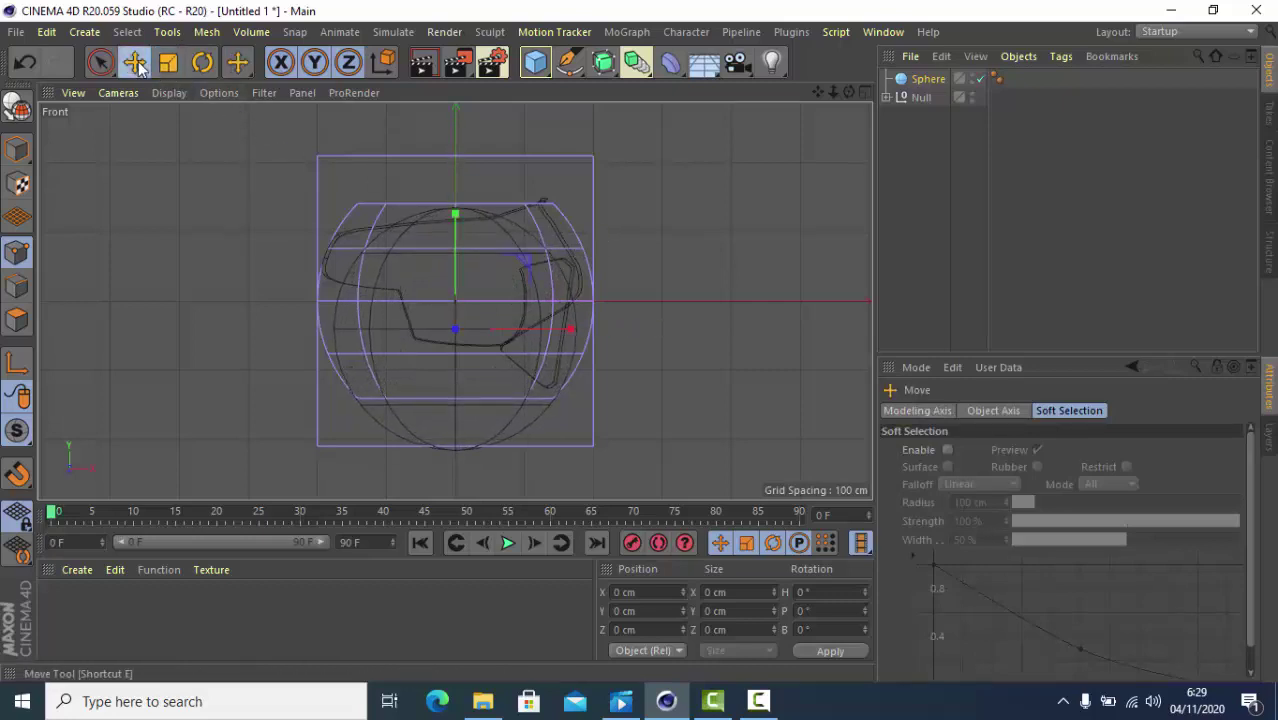
drag(455, 214, 450, 210)
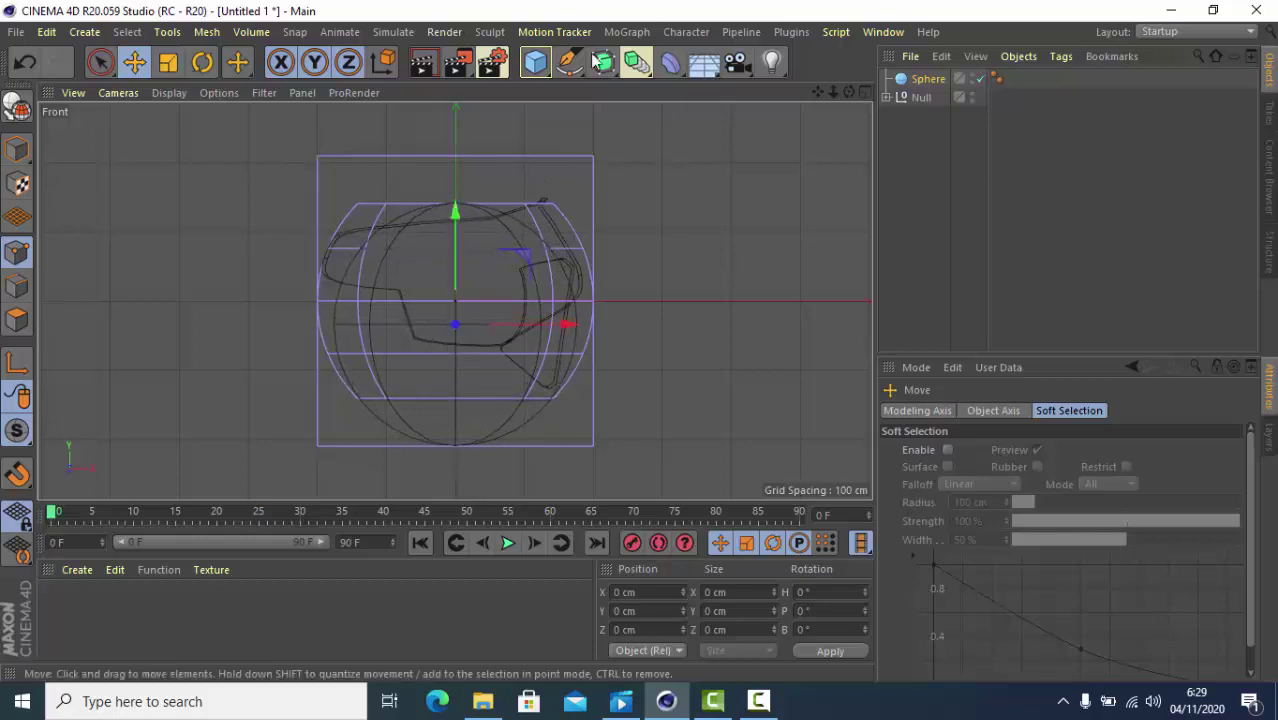
Using the Right and Top views, move the sphere along Z until it sits inside the curve of the wrapped shape
click(867, 89)
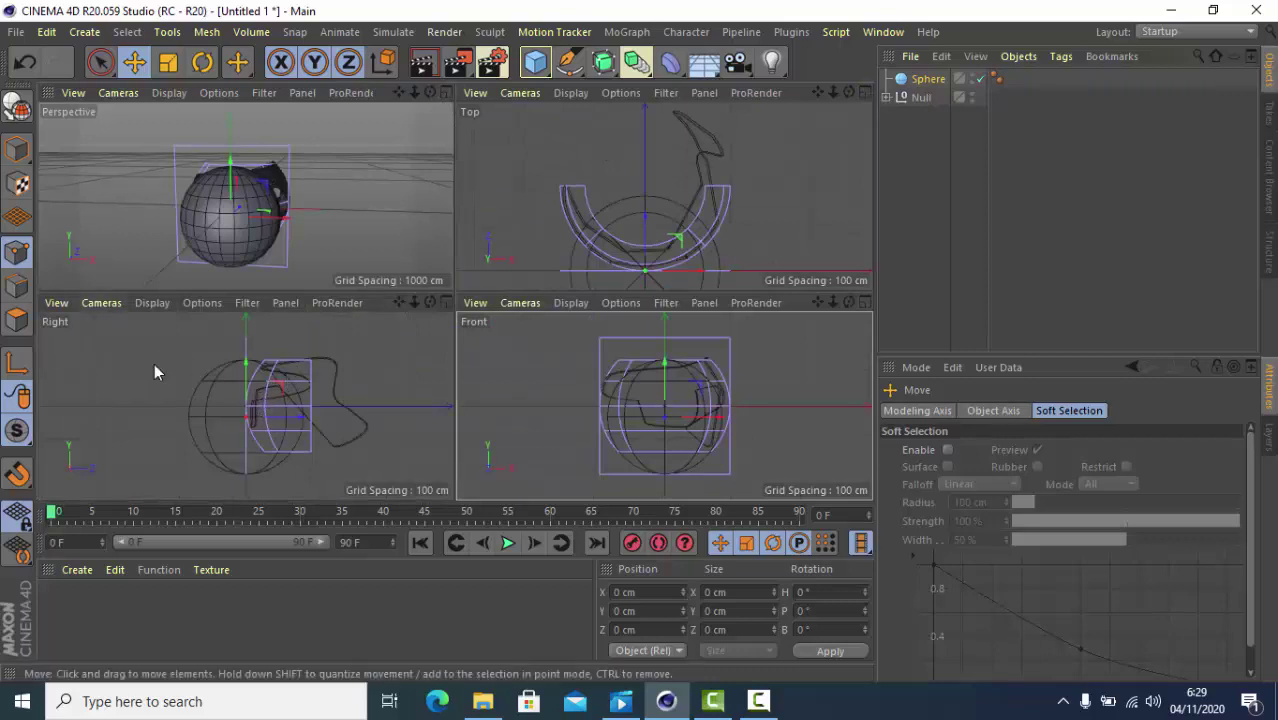
drag(304, 415, 380, 383)
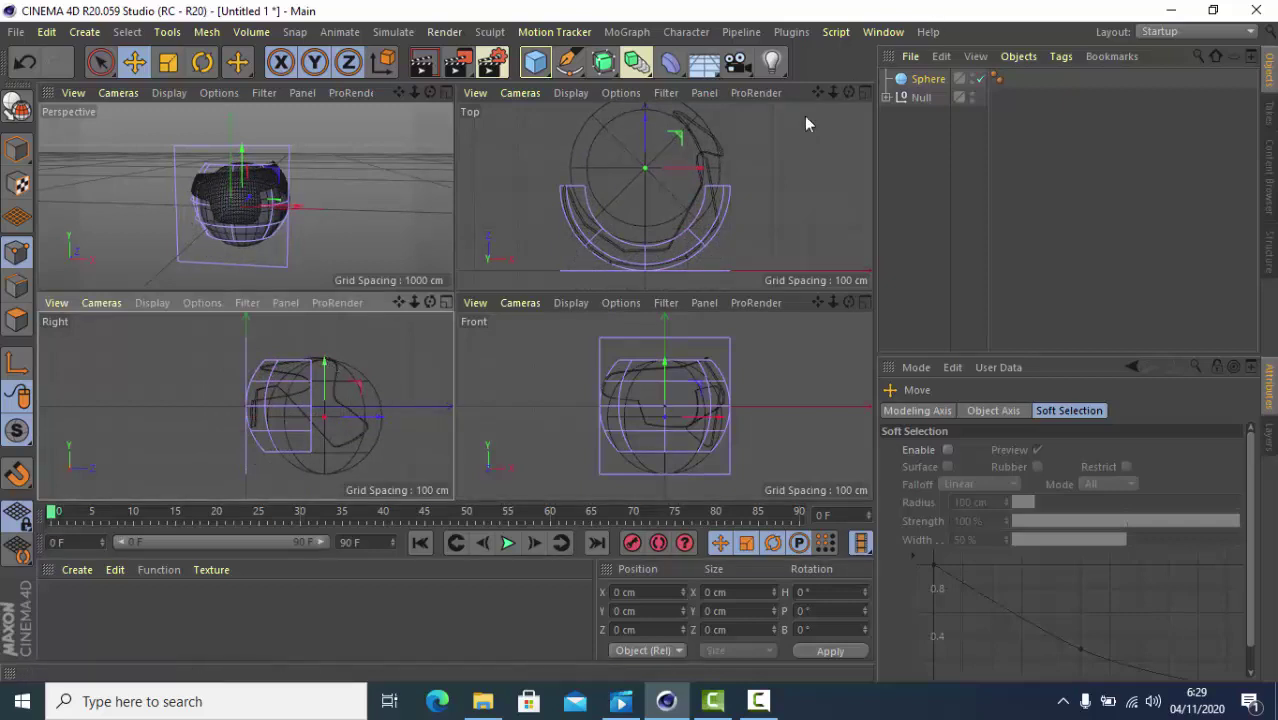
drag(817, 93, 727, 133)
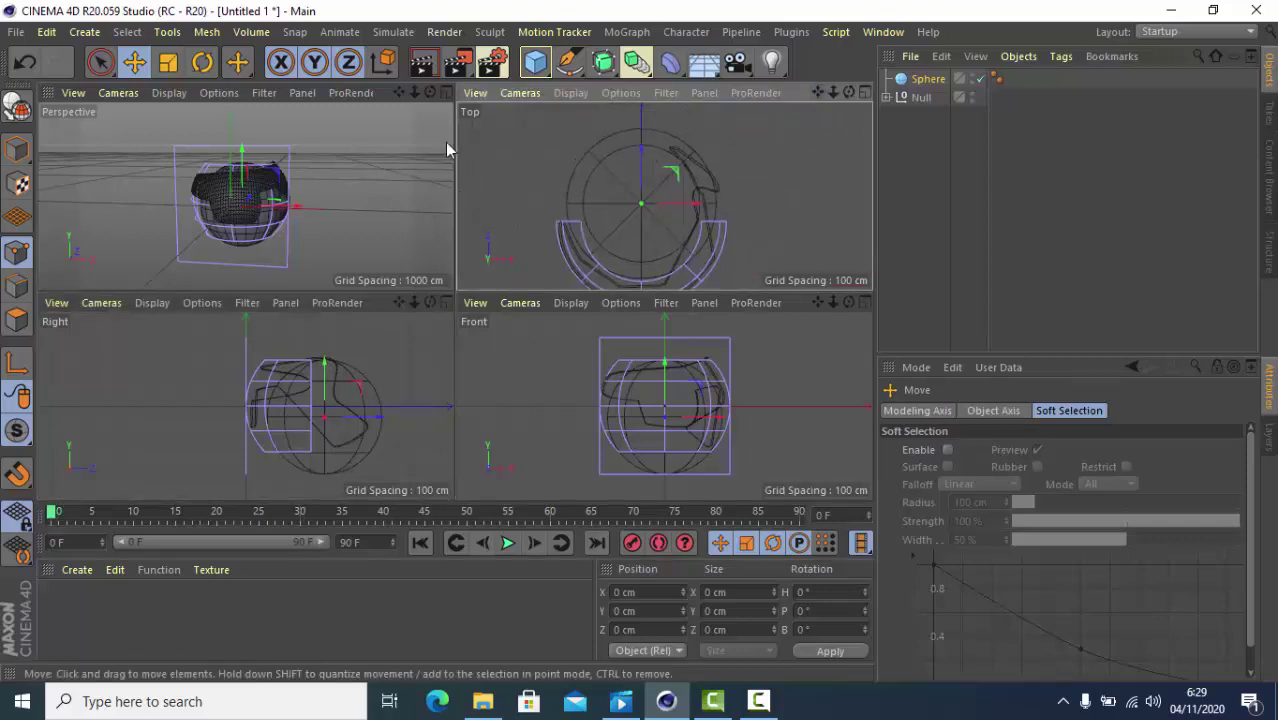
drag(641, 146, 641, 152)
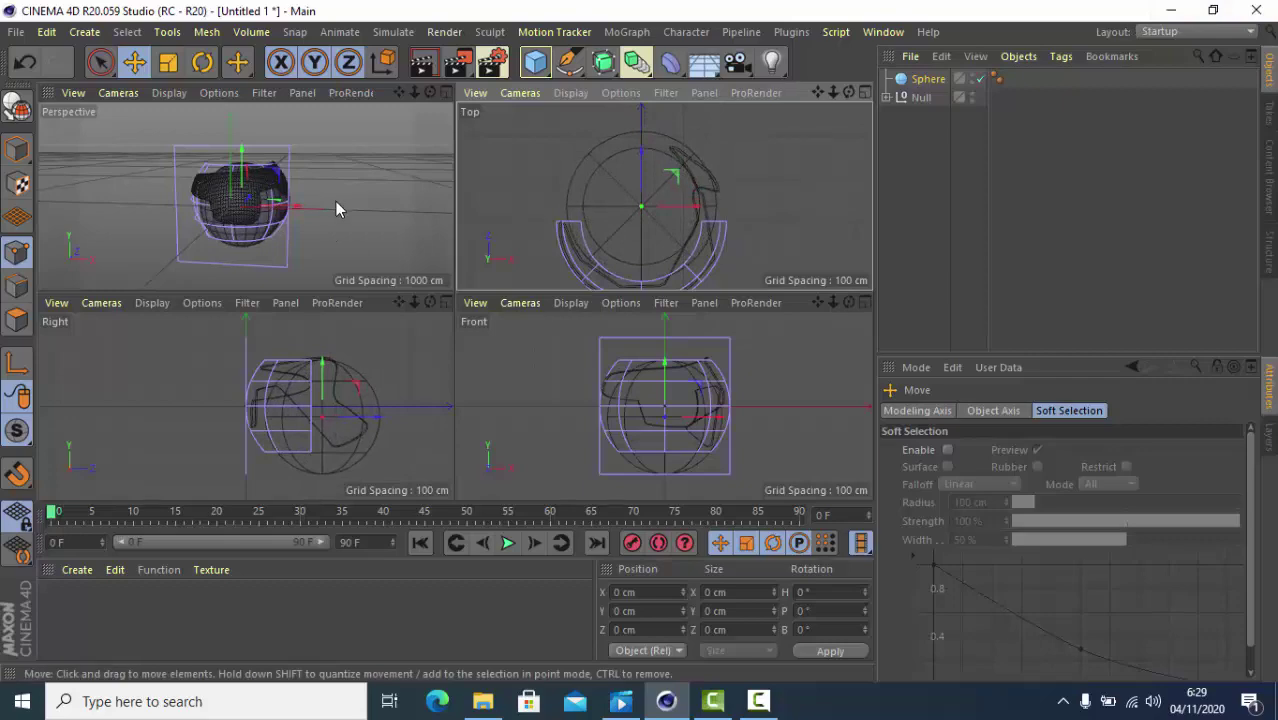
In the Perspective view, set the sphere's radius to 184.074 cm
click(444, 93)
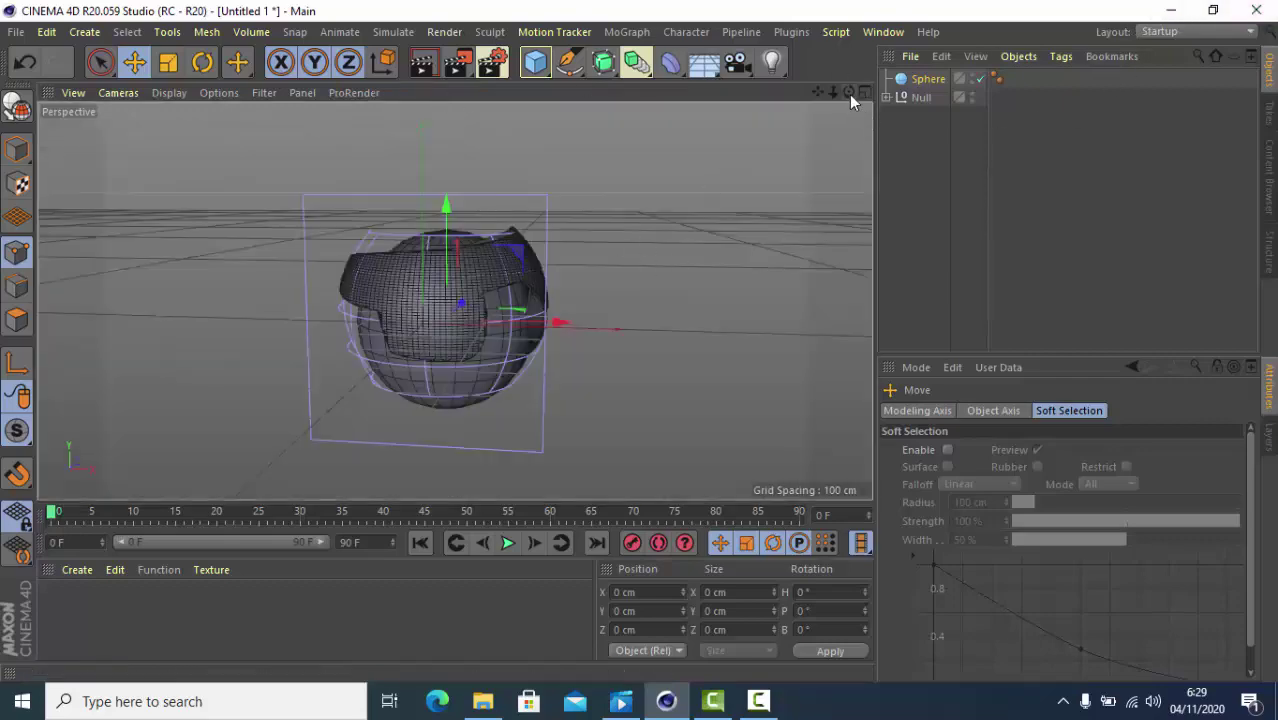
drag(849, 94, 745, 102)
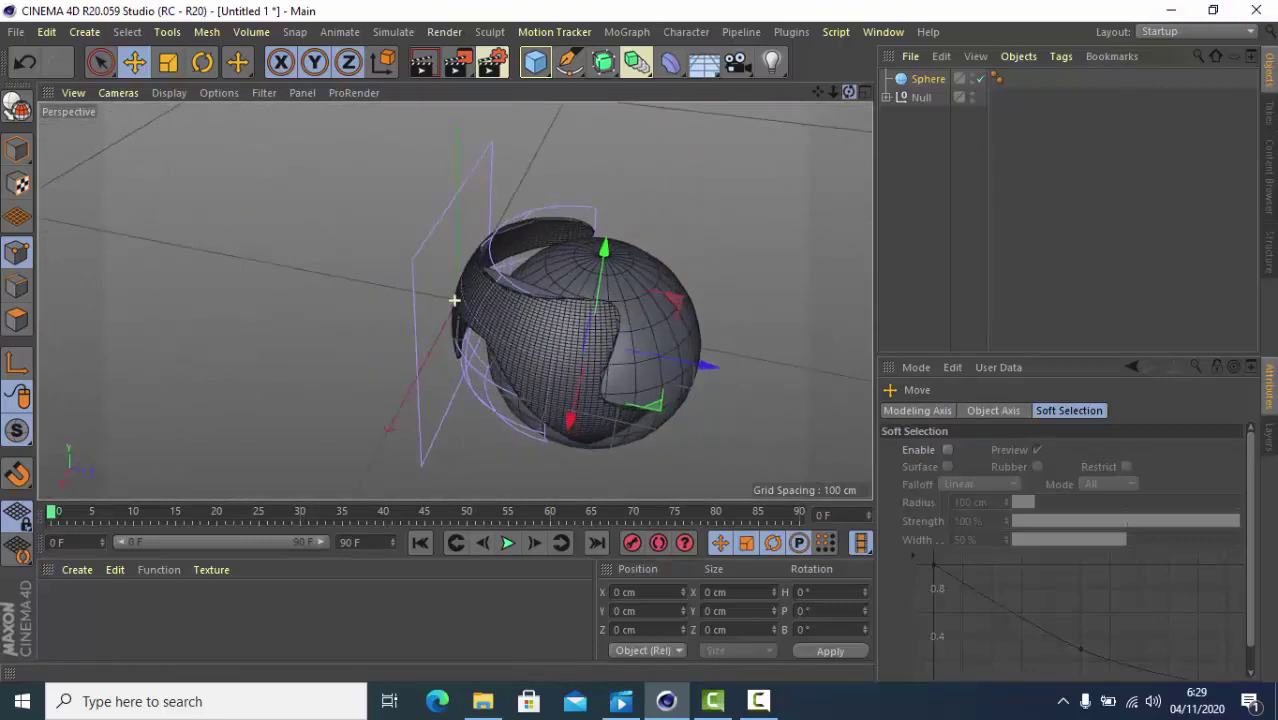
click(922, 82)
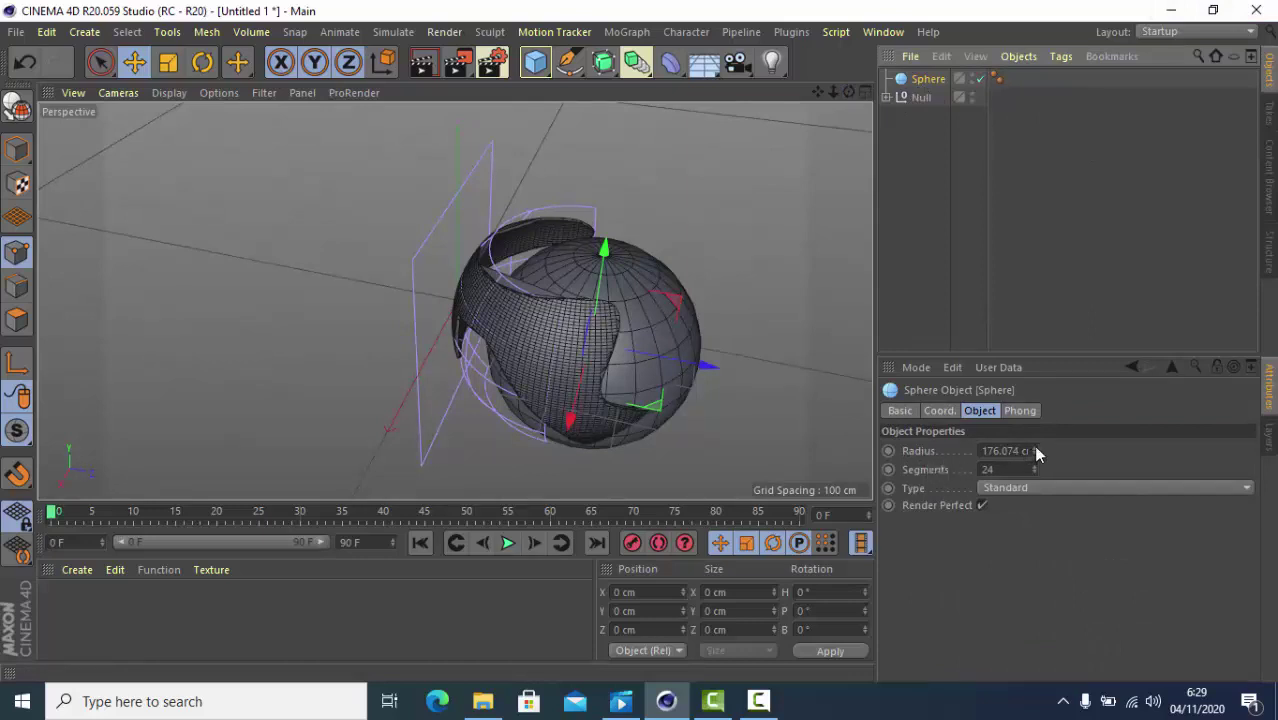
drag(1035, 451, 1035, 451)
Expand the null and set the Extrude object's Z movement to 2 cm
click(885, 97)
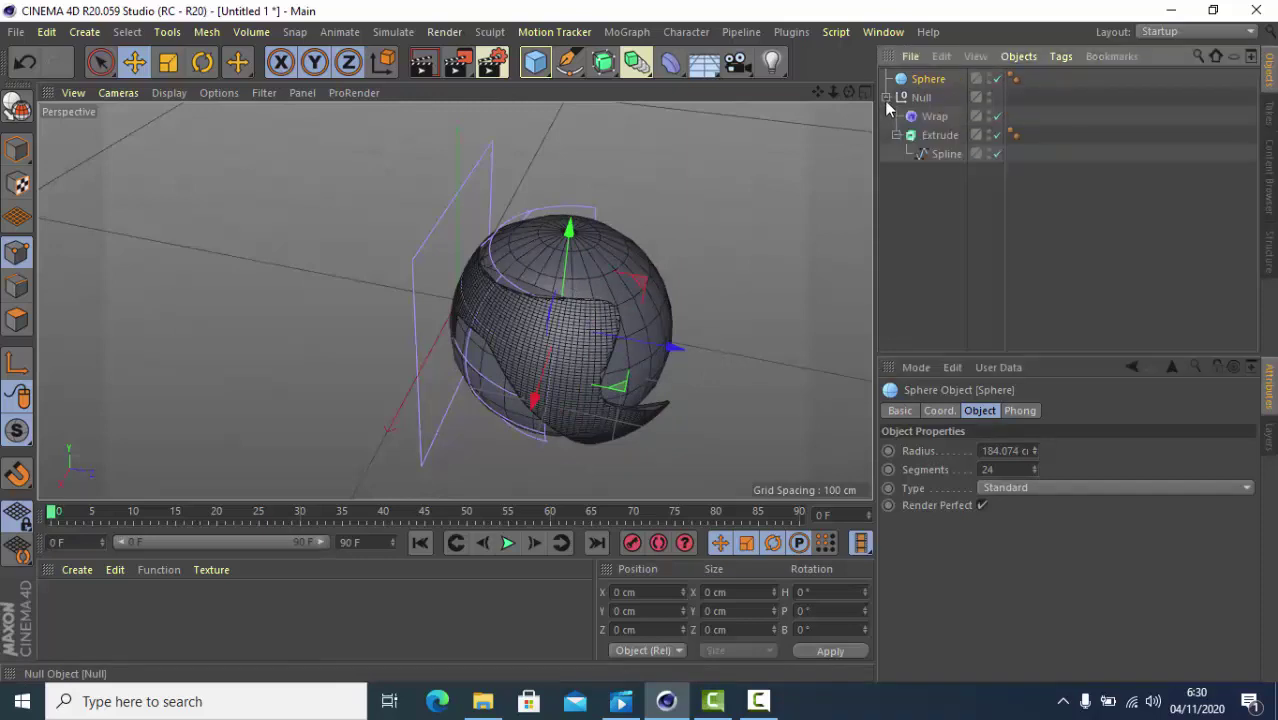
click(936, 136)
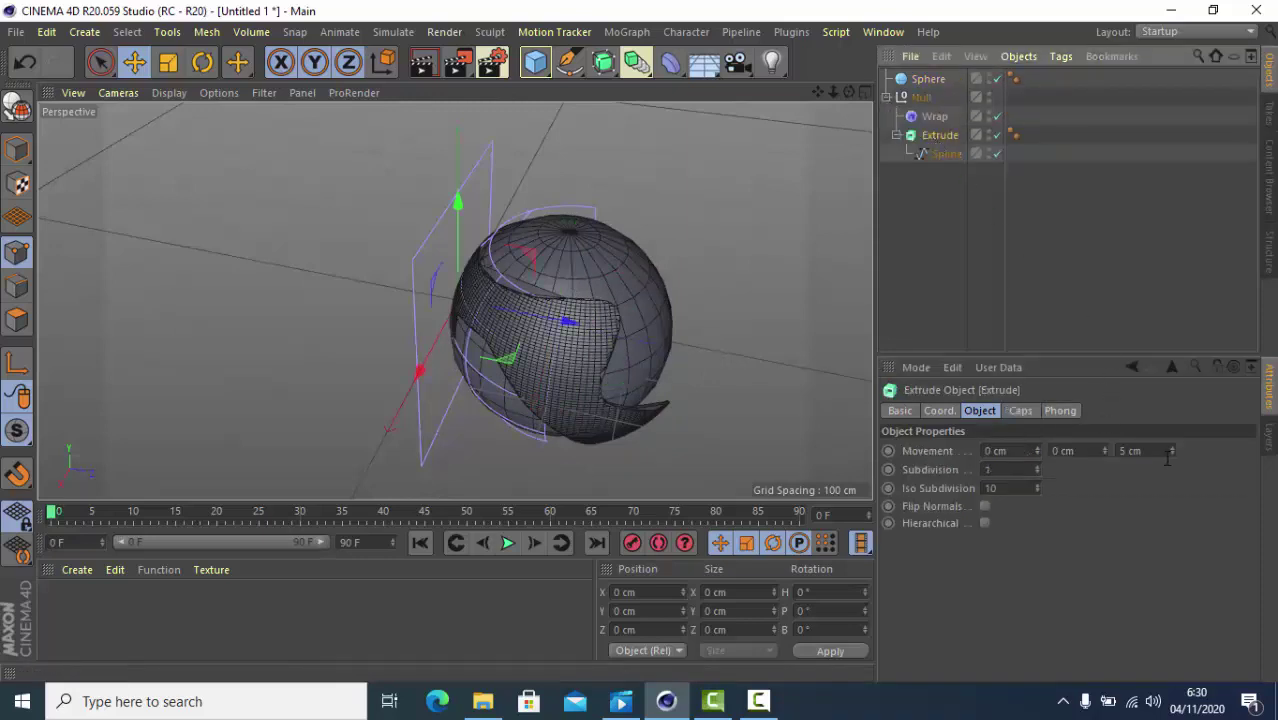
click(1172, 454)
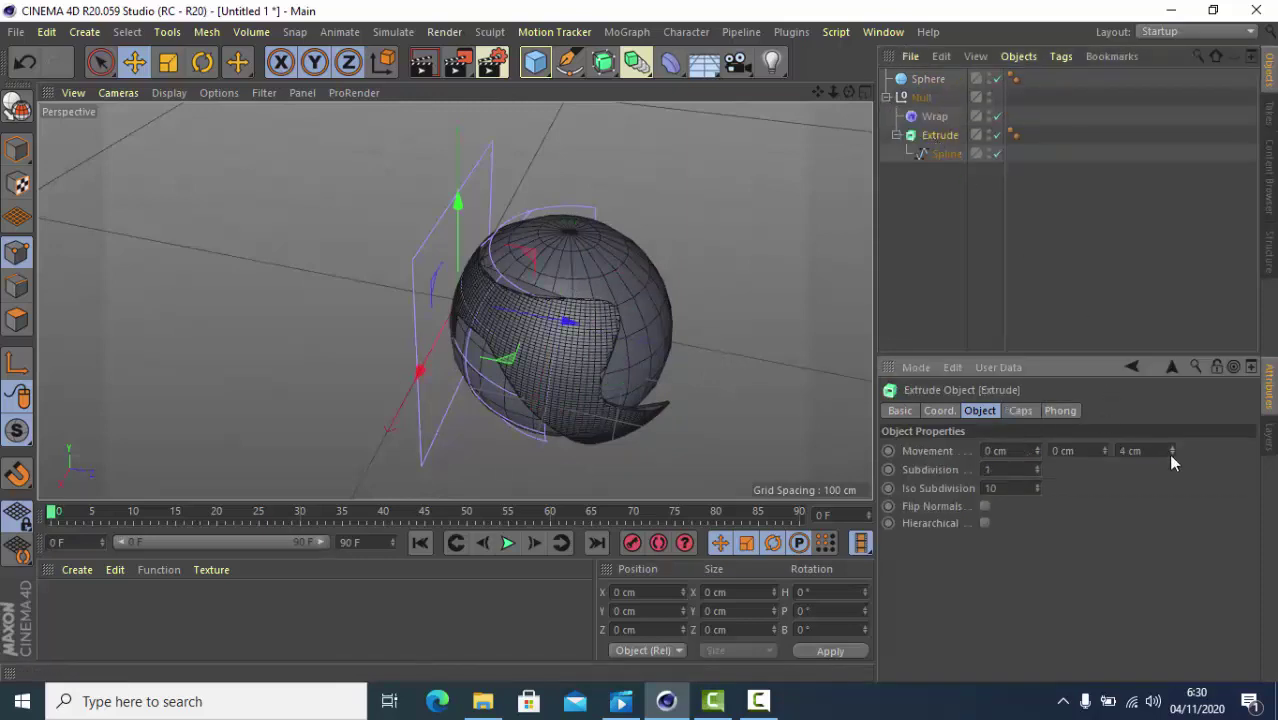
click(1172, 454)
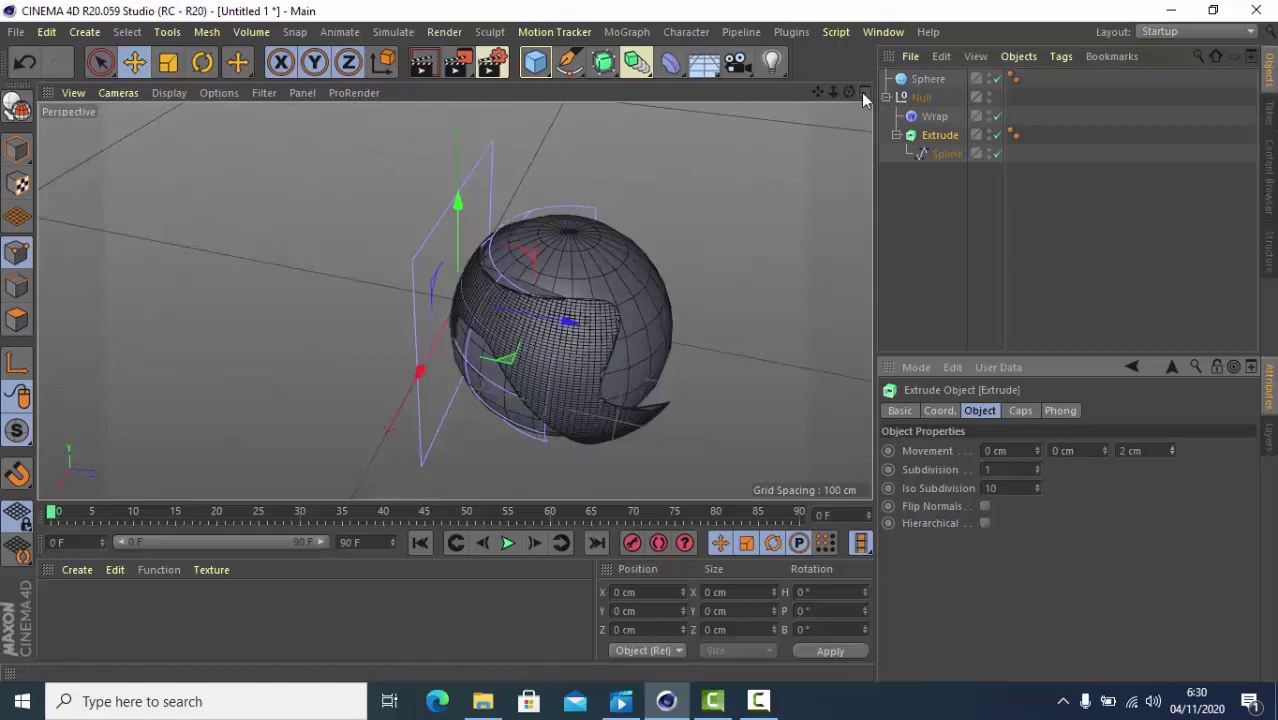
drag(849, 91, 740, 122)
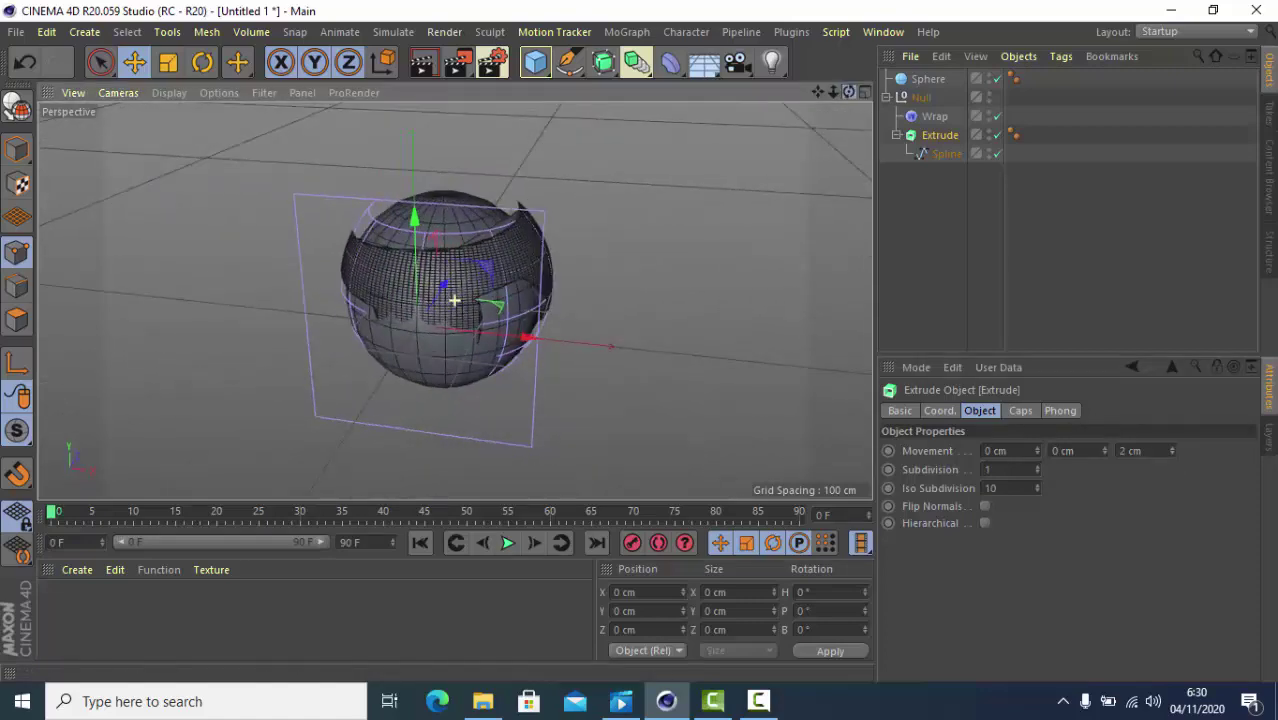
Reduce the sphere's radius to 162.074 cm and adjust its position along Z so it fits inside the wrapped shape
click(928, 79)
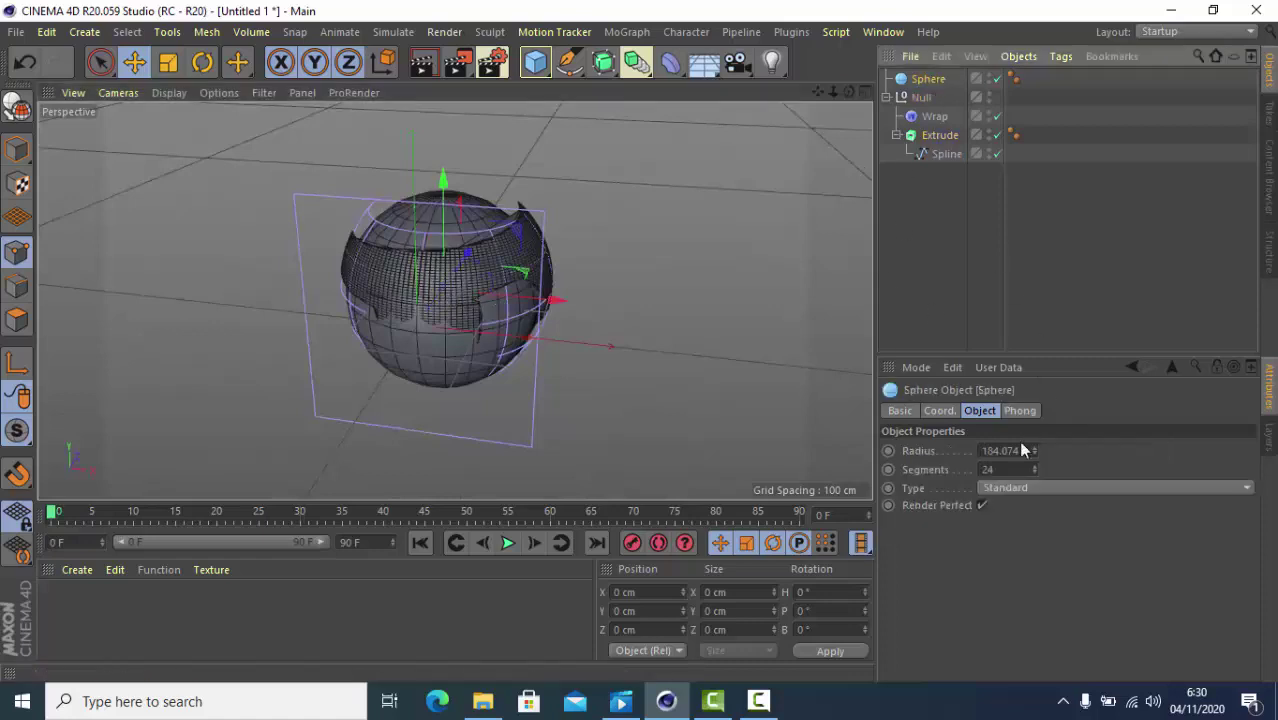
shift+click(1034, 453)
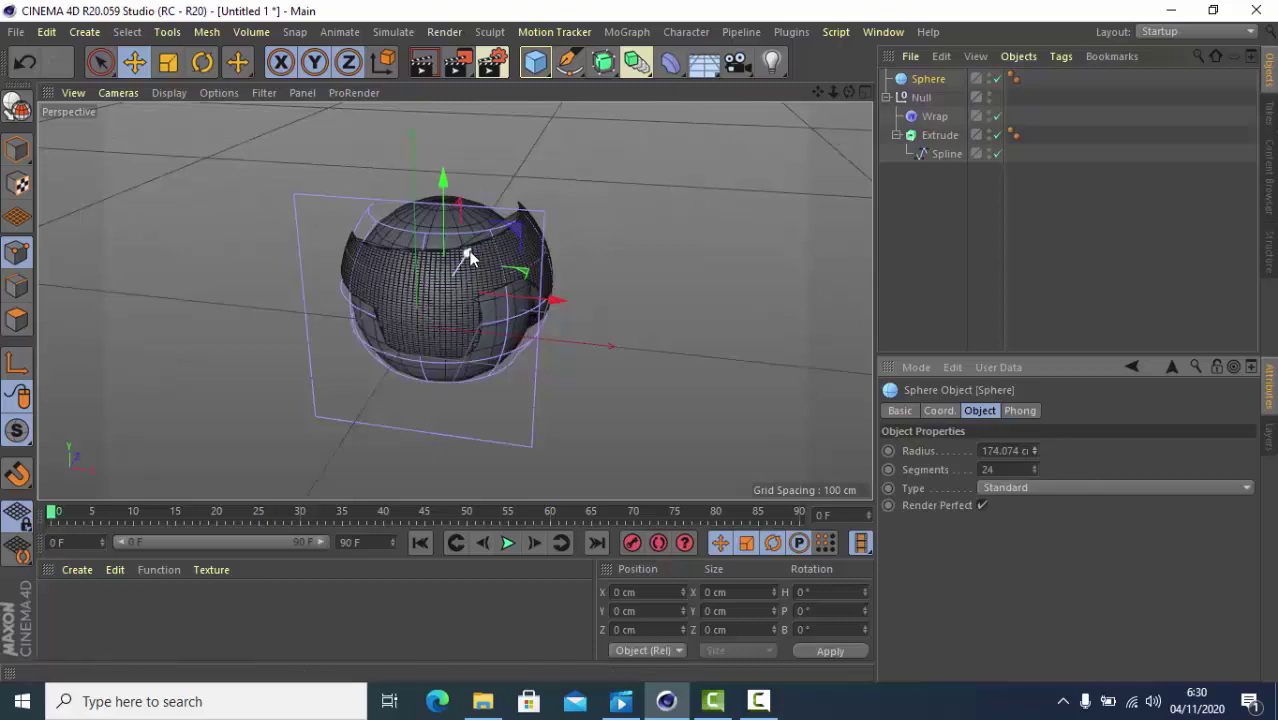
drag(849, 92, 826, 155)
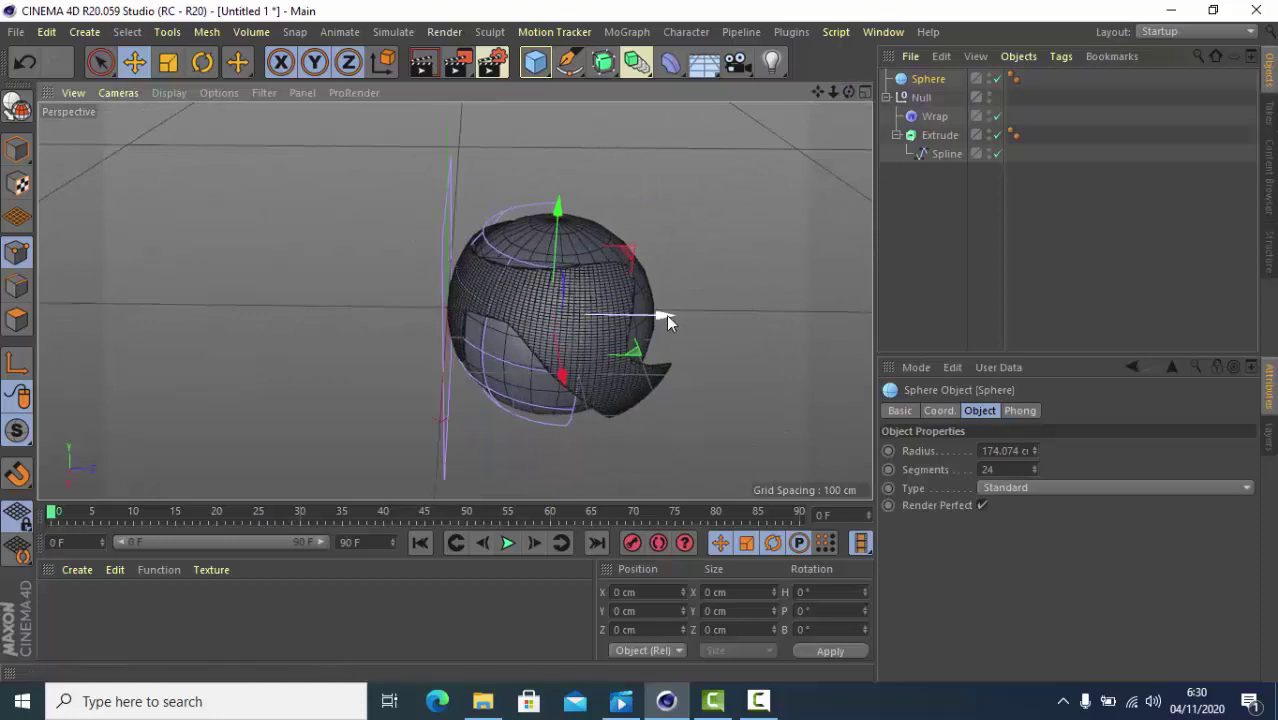
drag(666, 315, 665, 315)
drag(849, 92, 775, 128)
middle_click(736, 427)
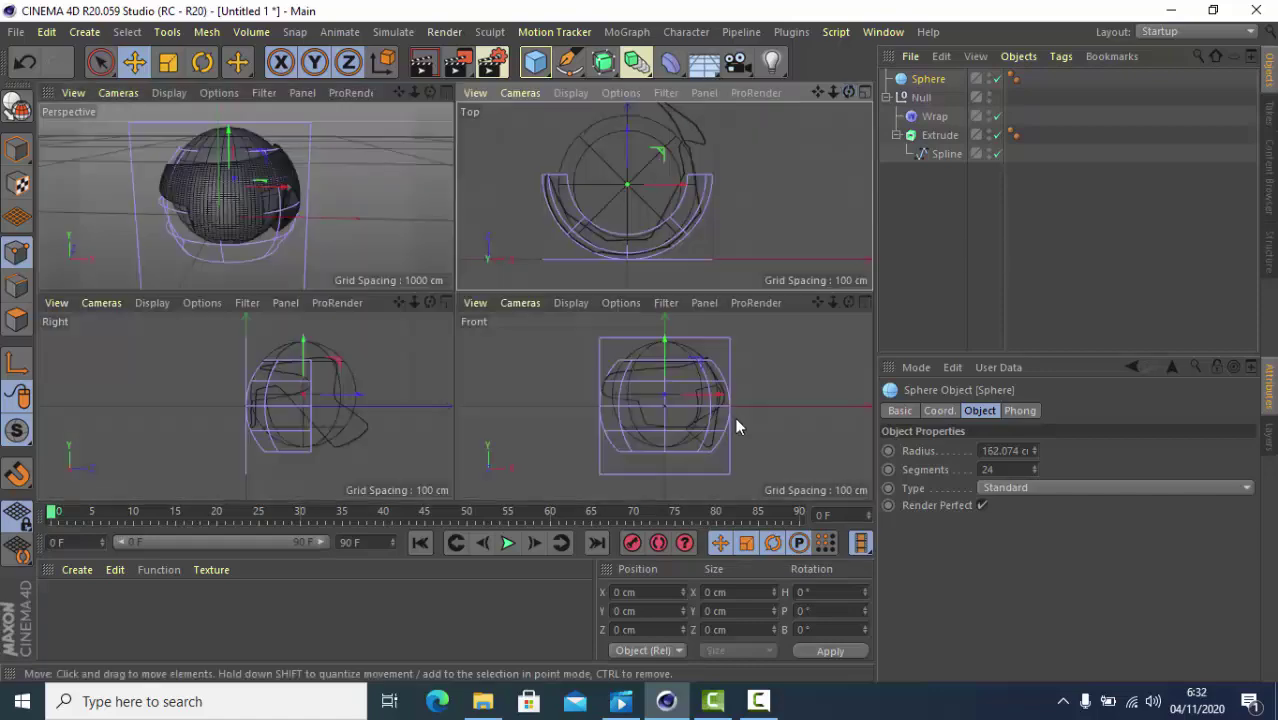
click(444, 92)
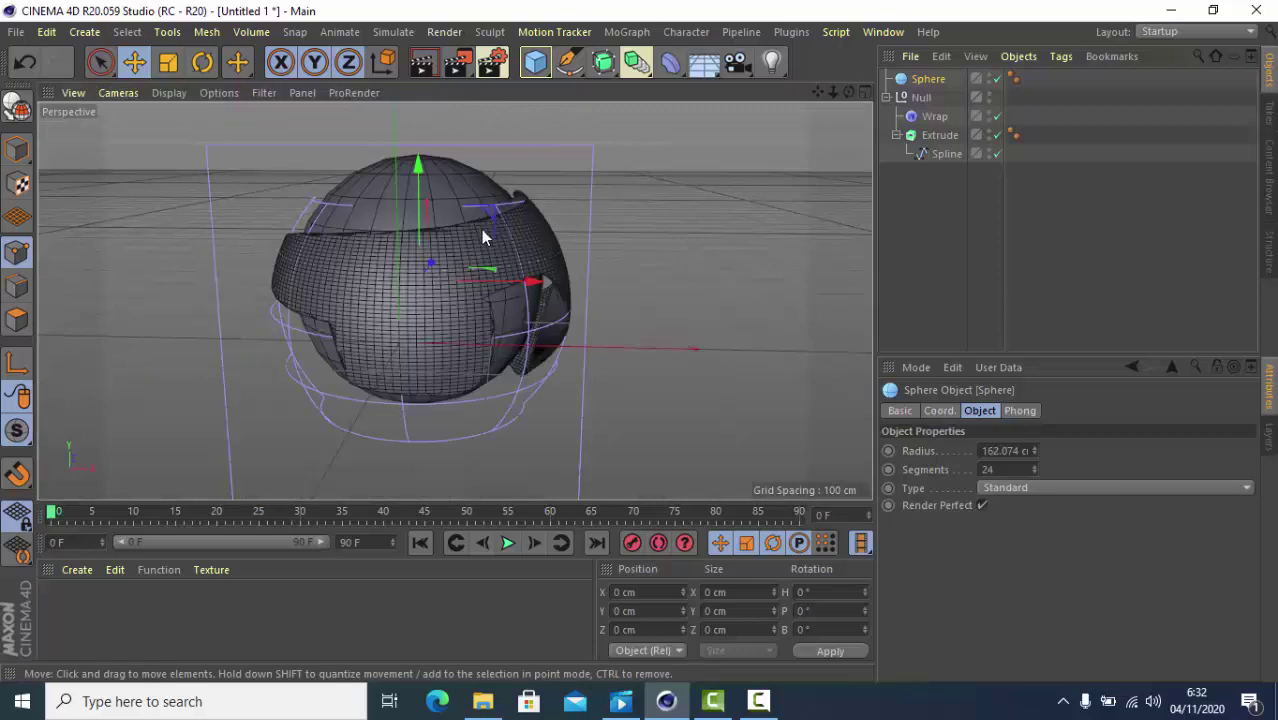
Add an Atom Array and make the sphere its child
click(886, 98)
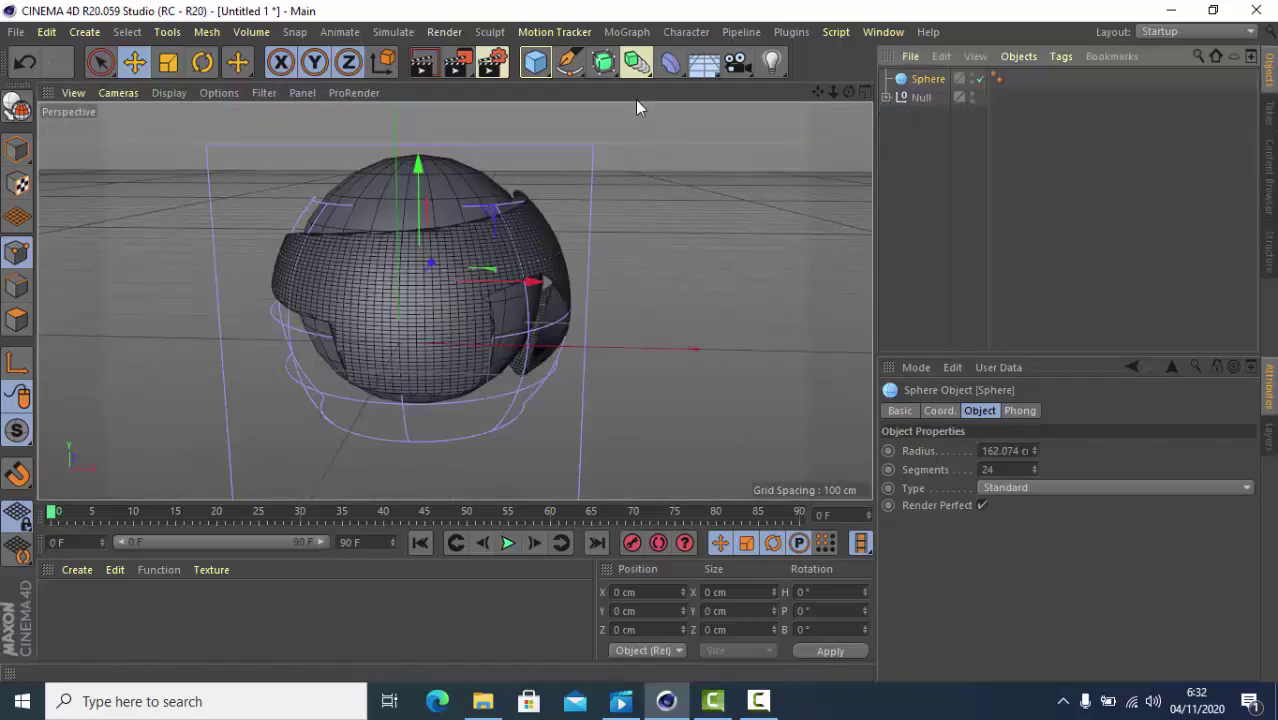
click(637, 62)
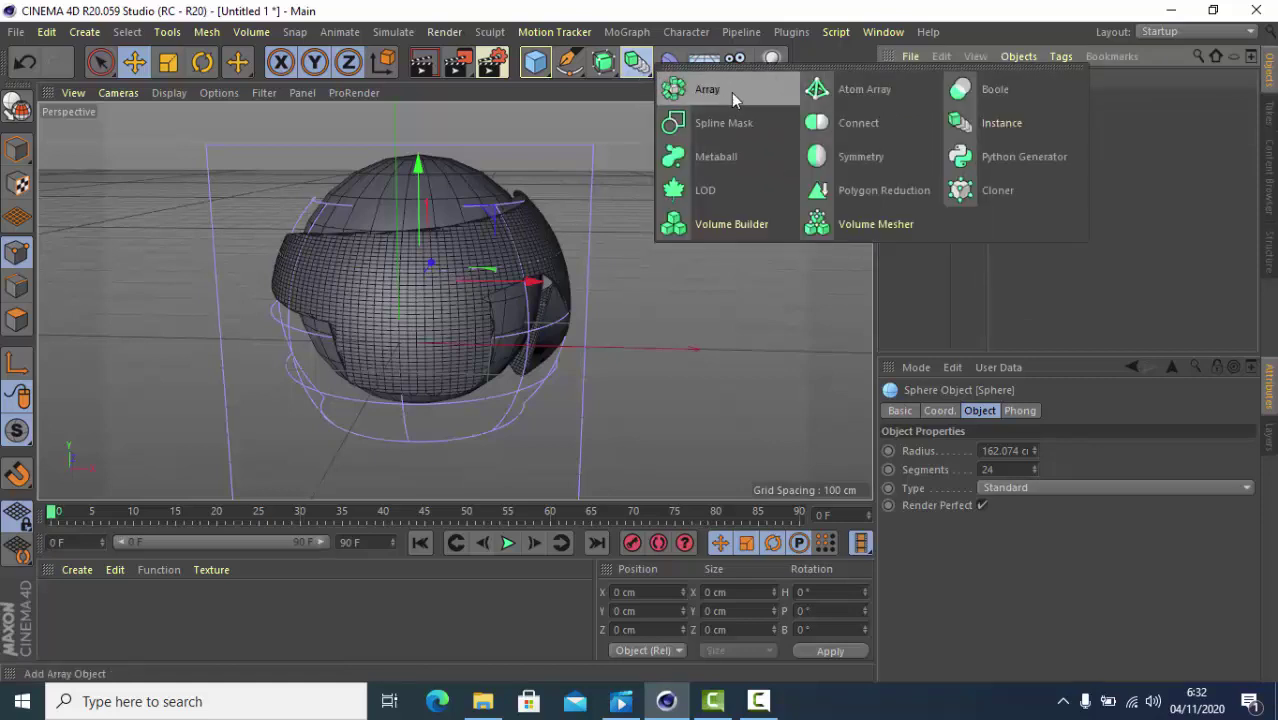
click(845, 93)
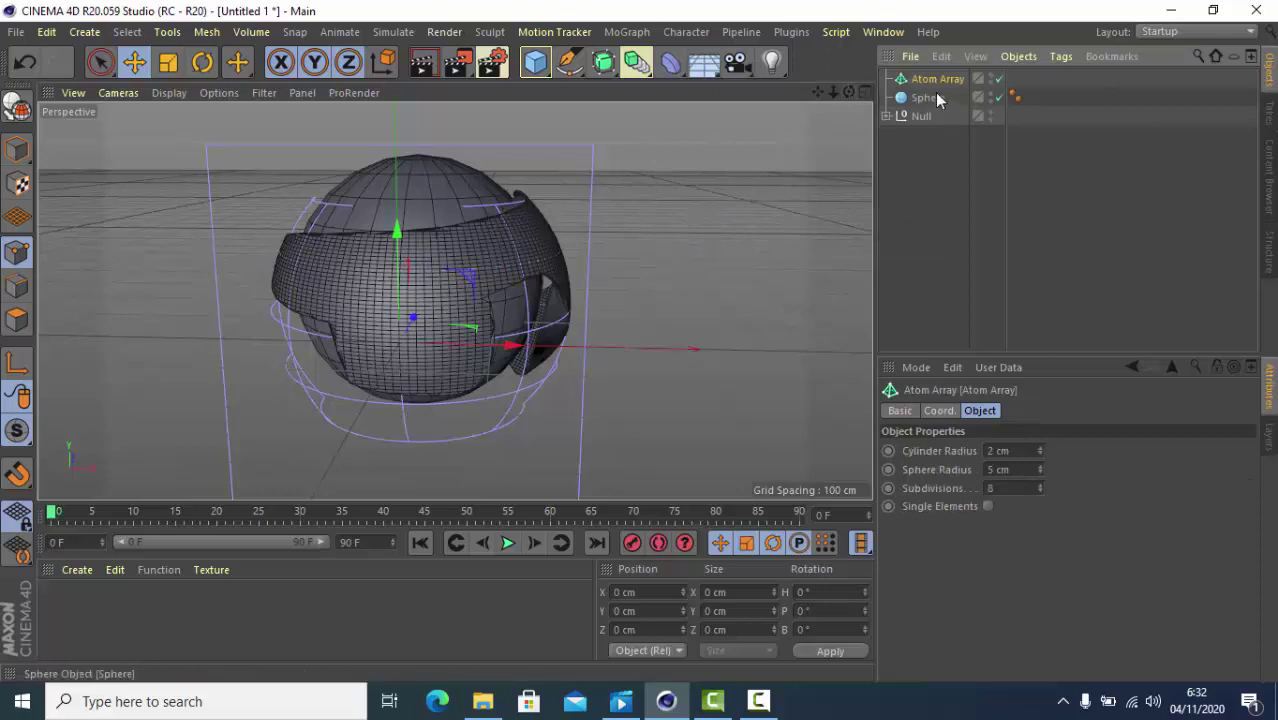
mouse_move(922, 104)
mouse_down()
mouse_move(915, 88)
mouse_move(930, 80)
mouse_up()
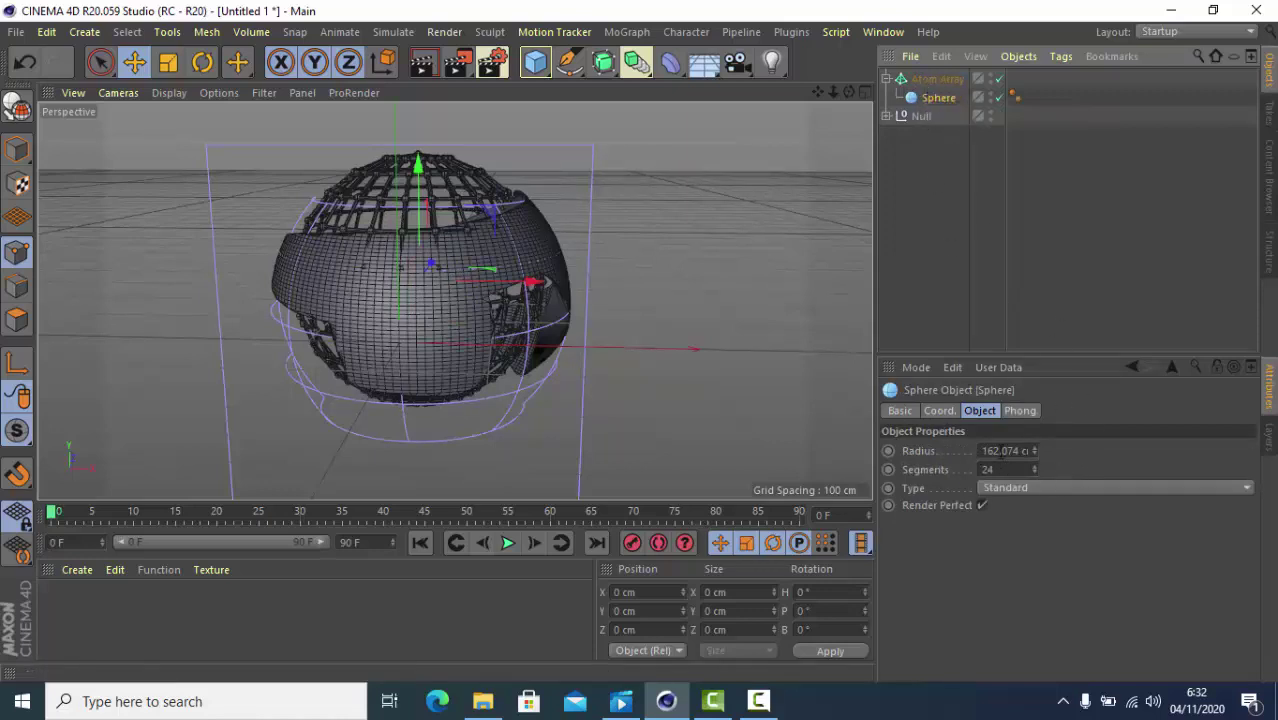
Set the Atom Array's cylinder radius and sphere radius to 0.01 cm each, and preview the result with a viewport render
click(937, 79)
double_click(990, 451)
text(0,0)
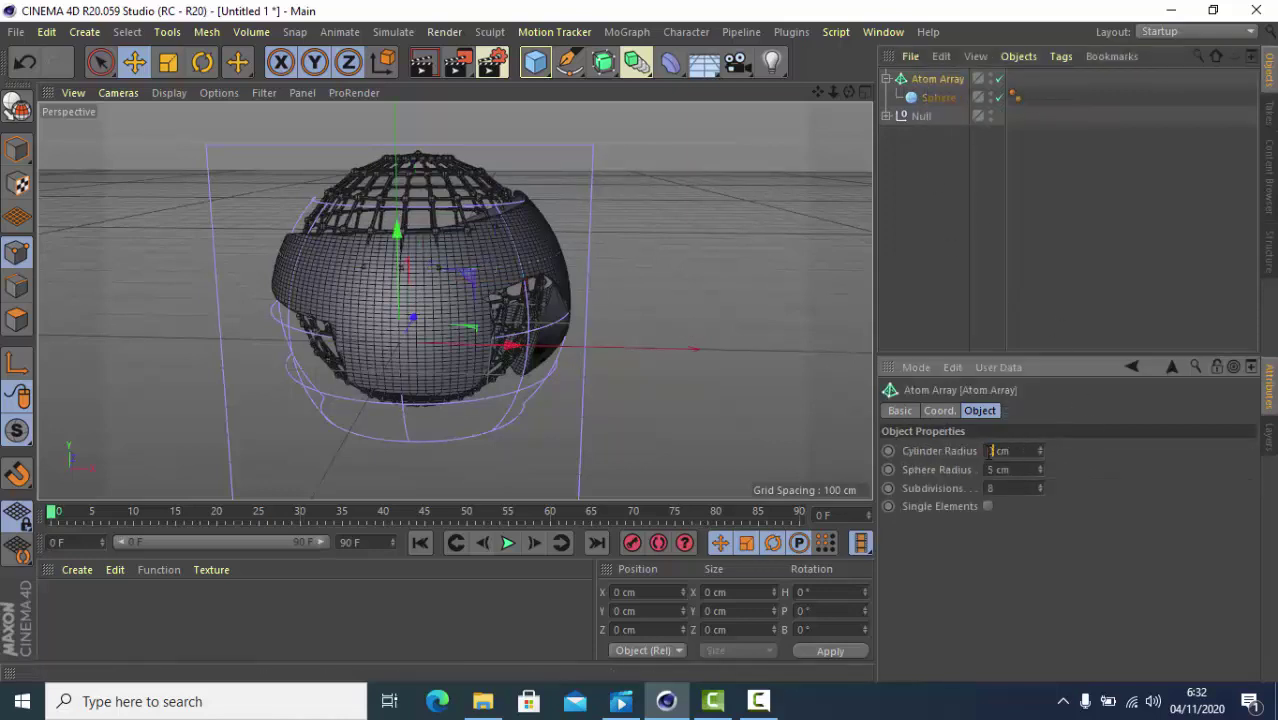
text(1)
key(Return)
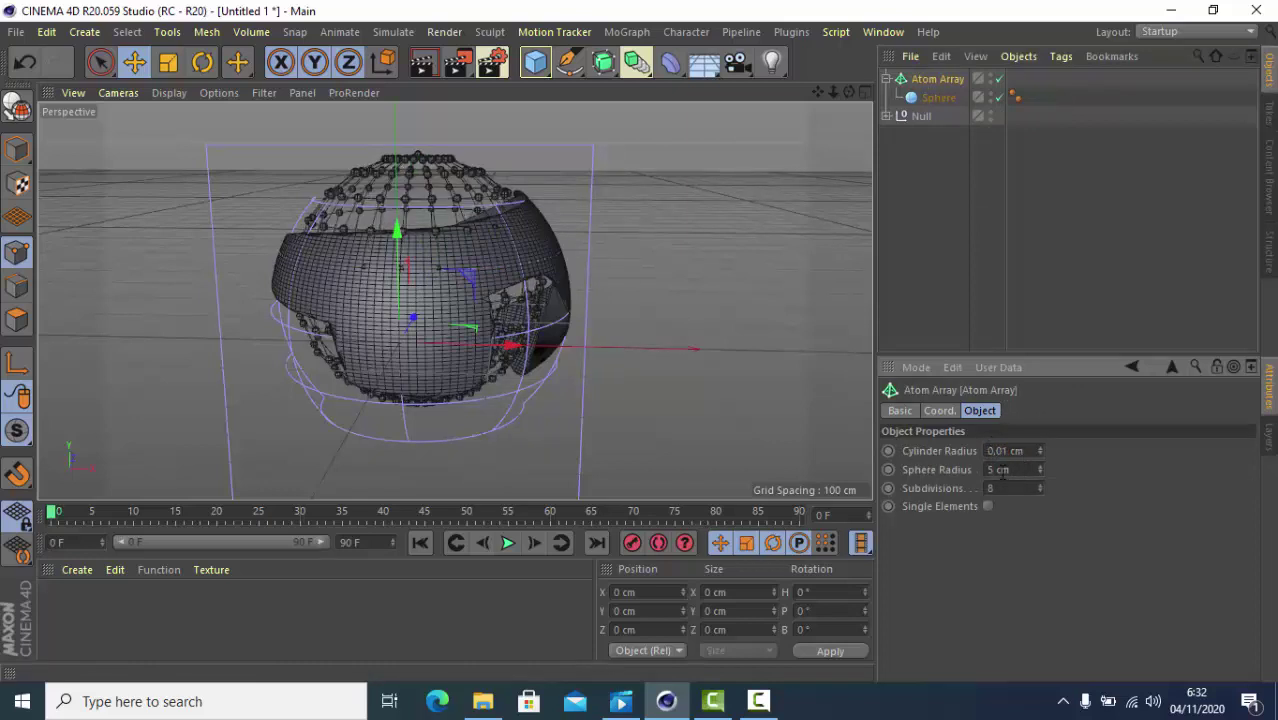
double_click(991, 469)
text(0,0)
text(1)
key(Return)
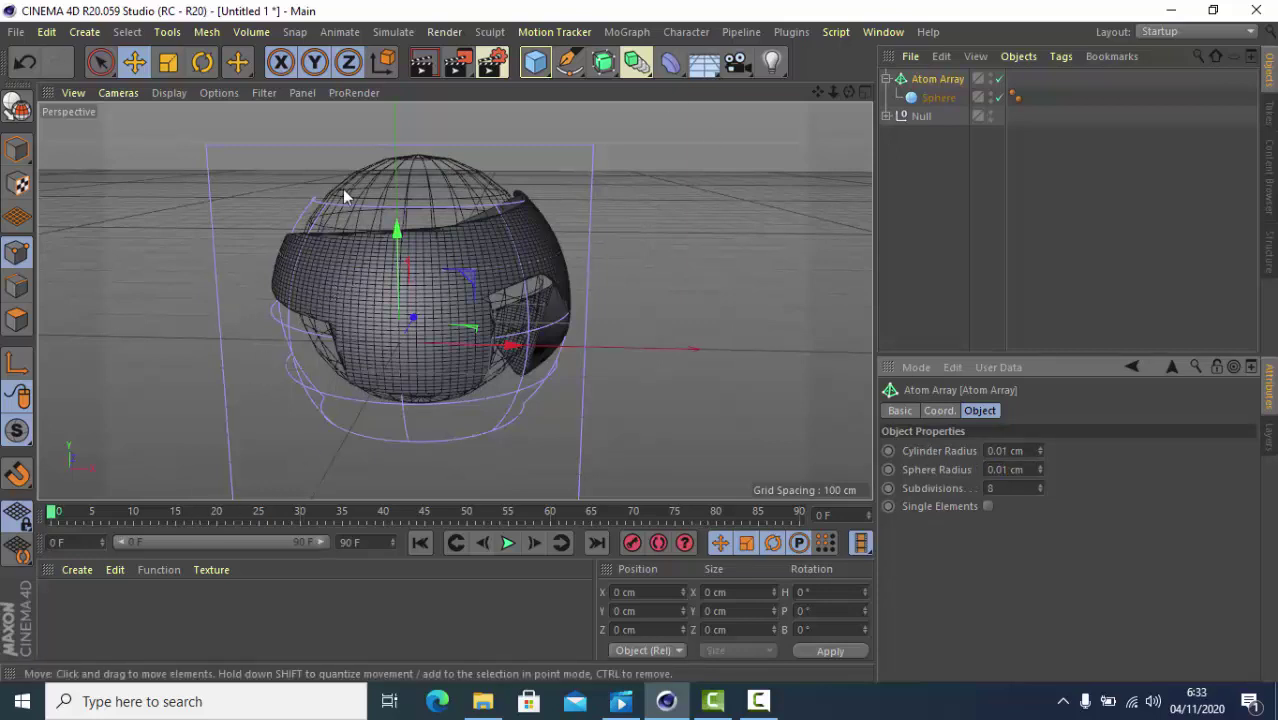
click(424, 69)
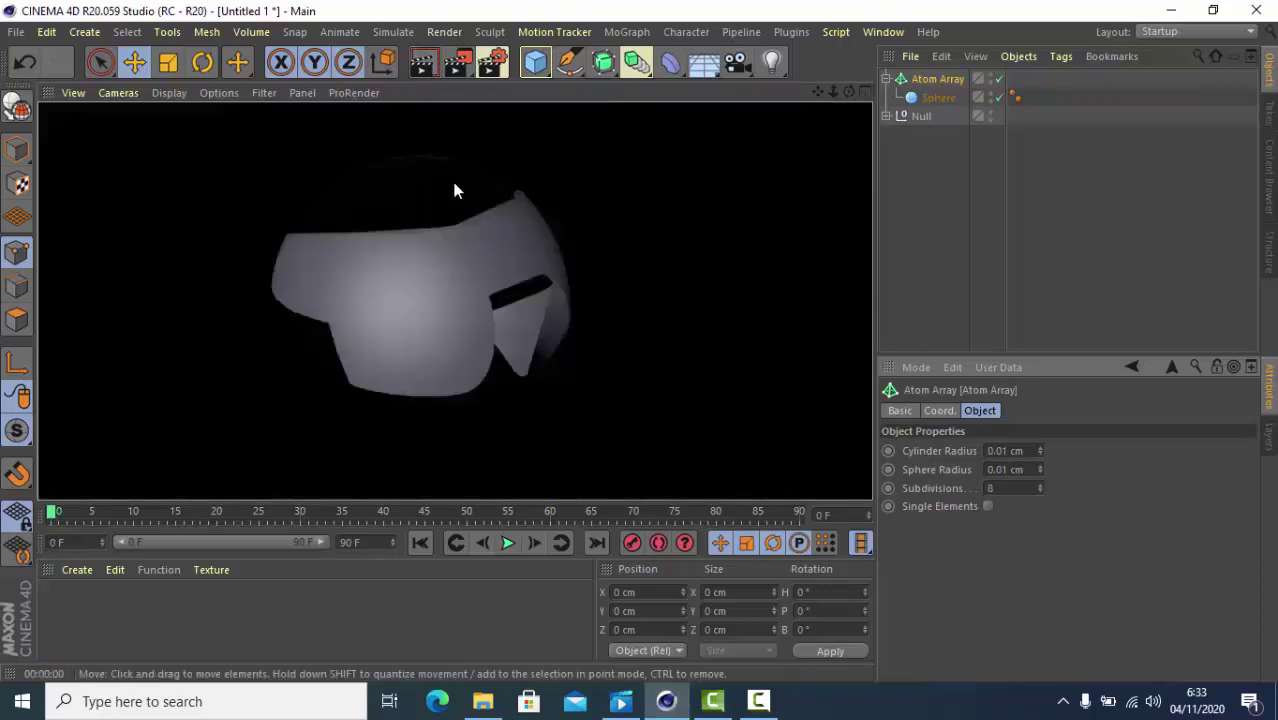
click(915, 202)
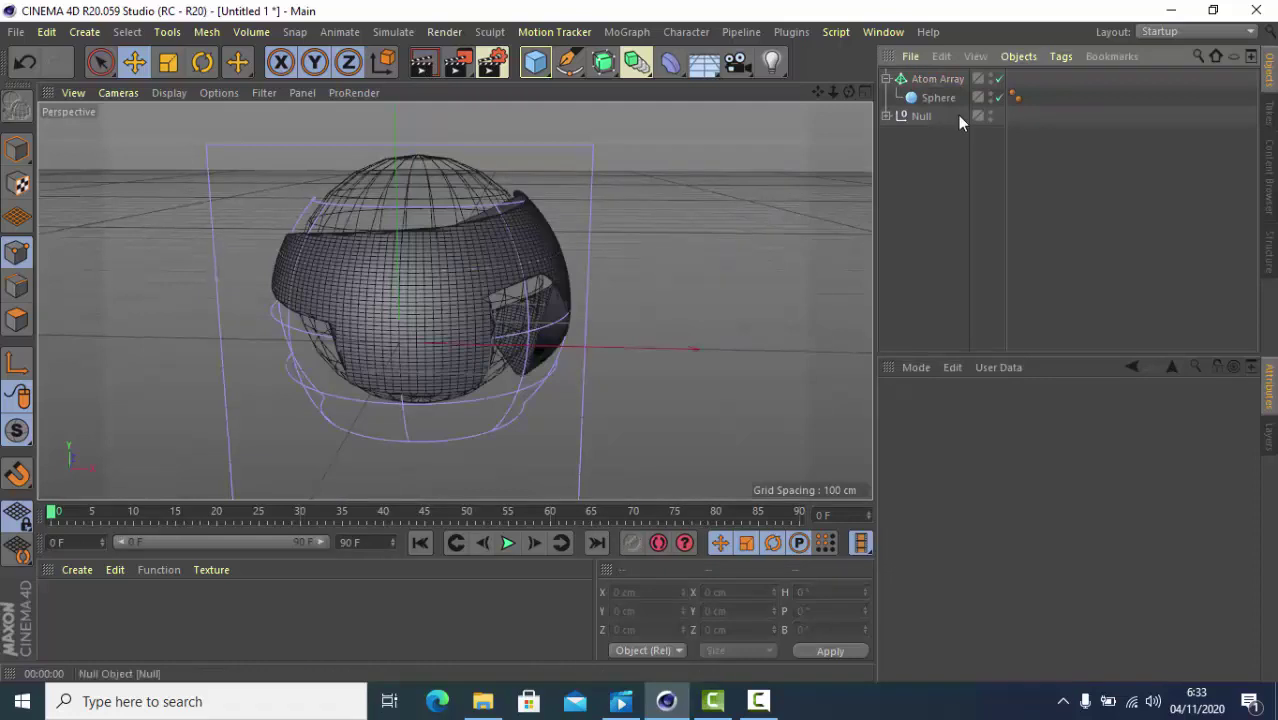
Create a new default material and apply it to the Atom Array
click(77, 570)
click(129, 353)
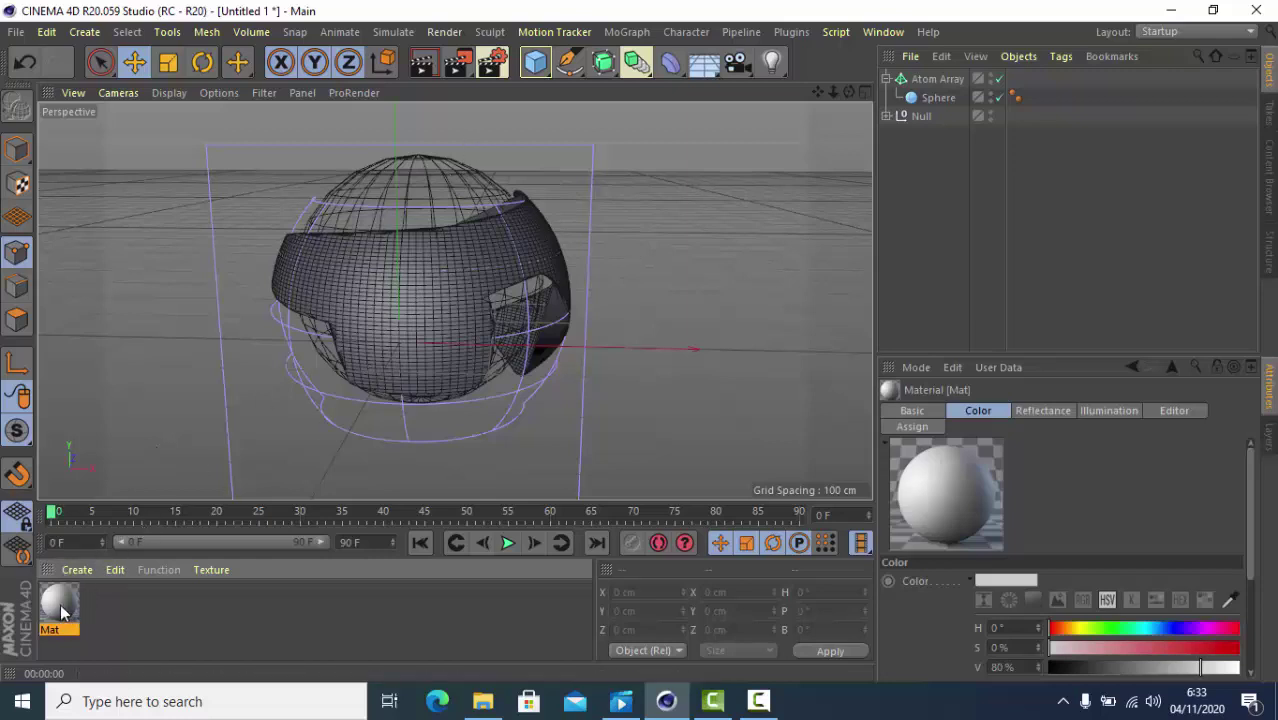
drag(66, 608, 944, 80)
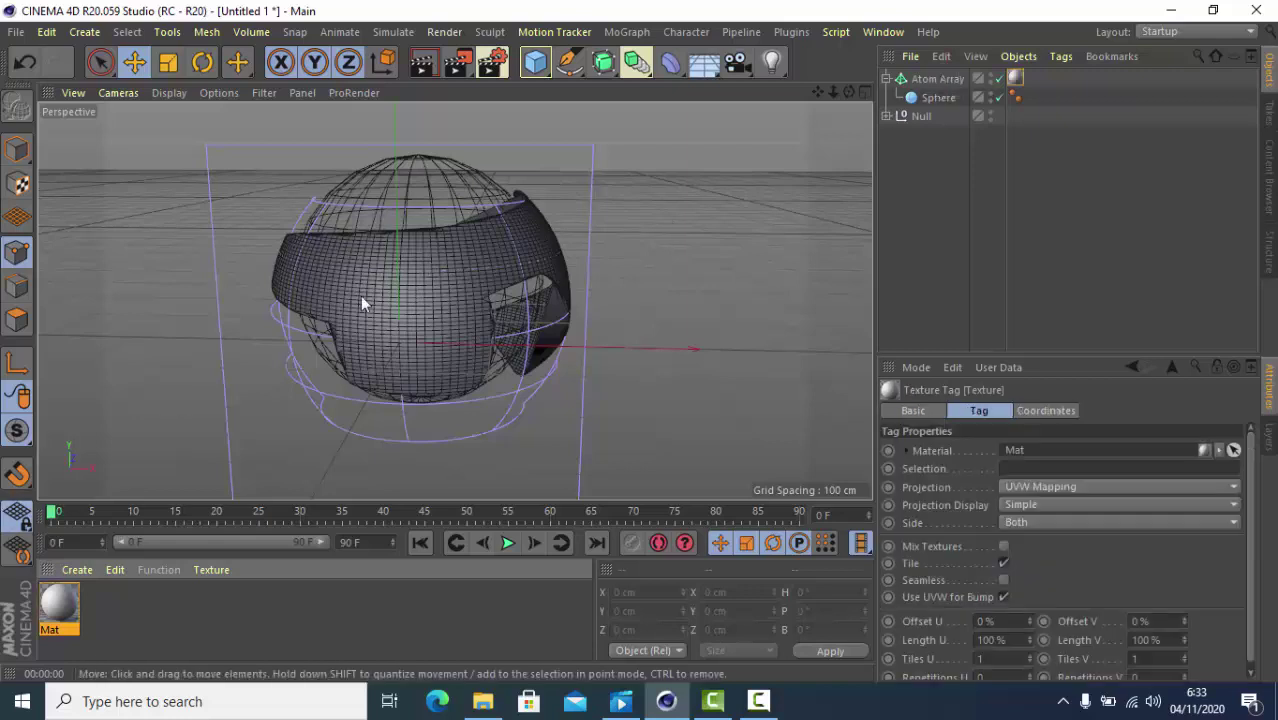
Create a second material coloured red (H 10°, S 93%, V 85%) and apply it to the wrapped extruded shape
click(80, 570)
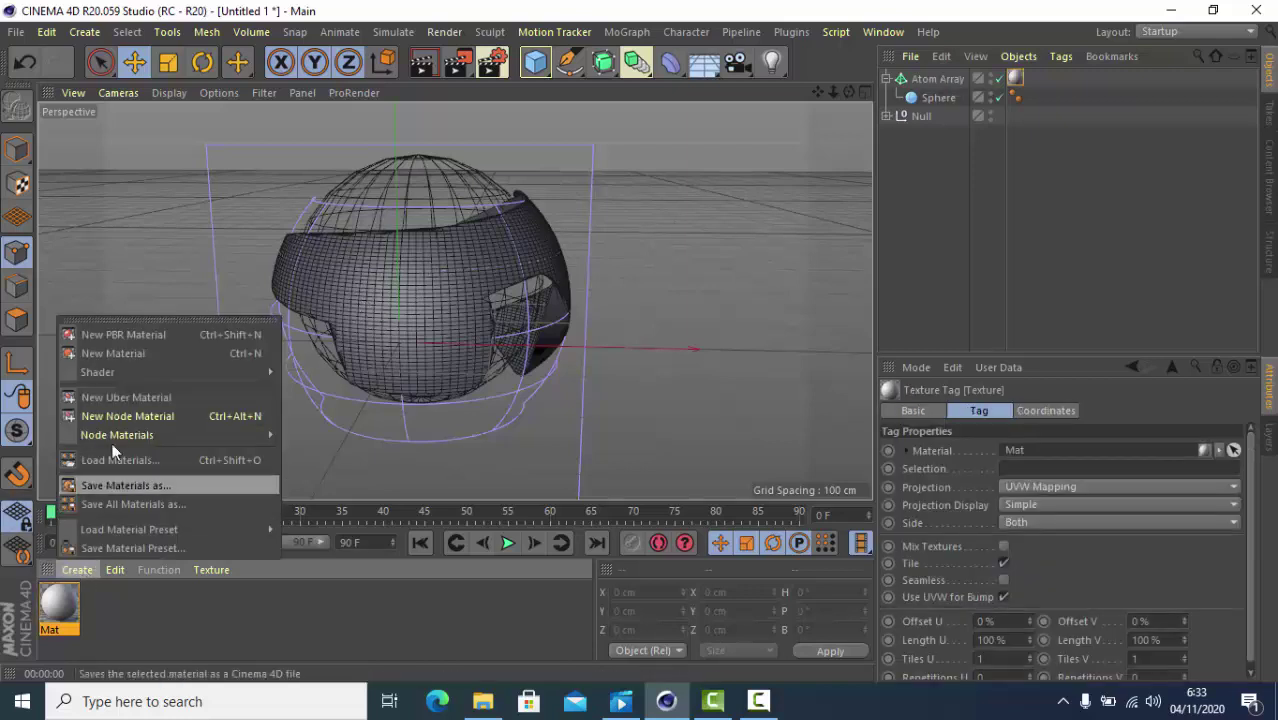
click(134, 354)
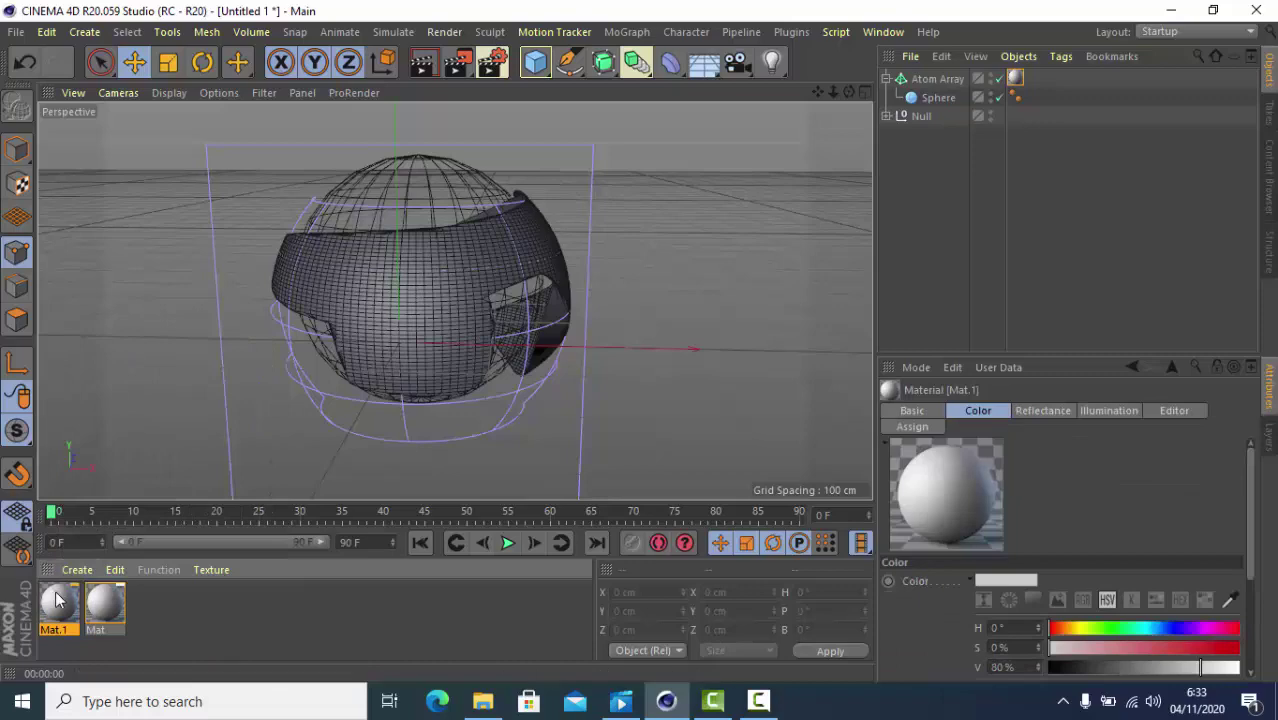
double_click(57, 605)
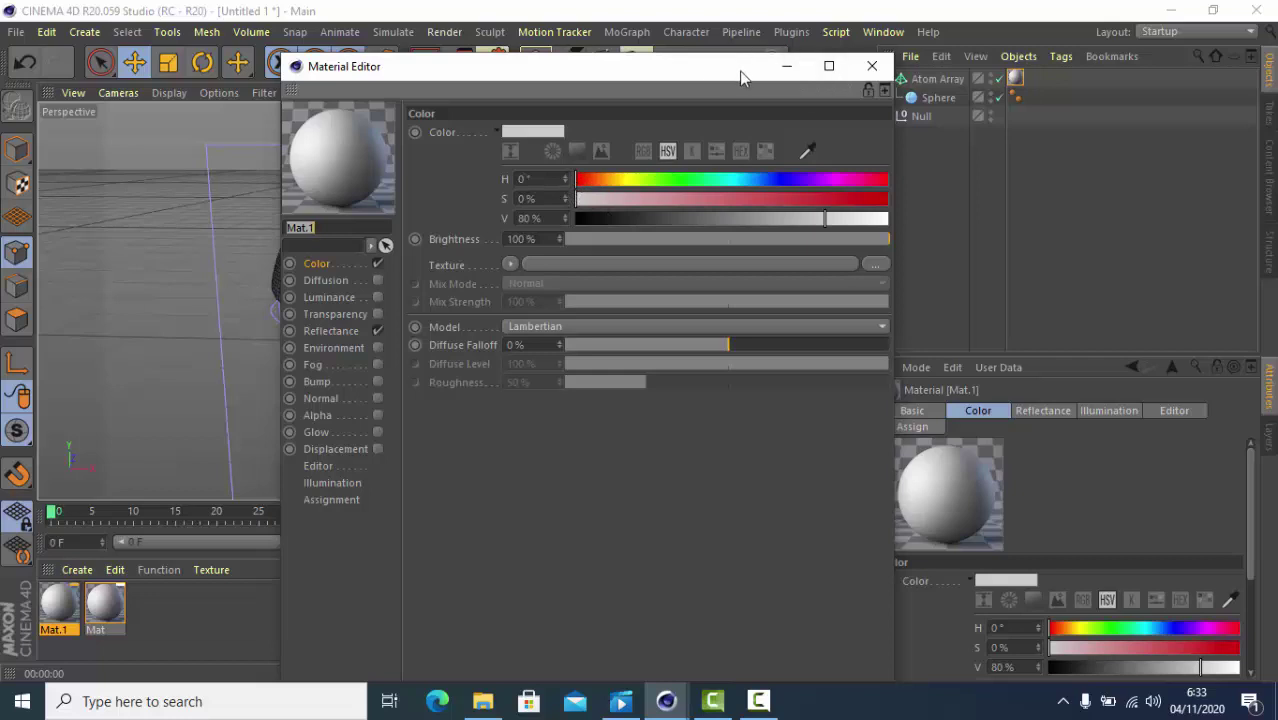
drag(741, 72, 1069, 64)
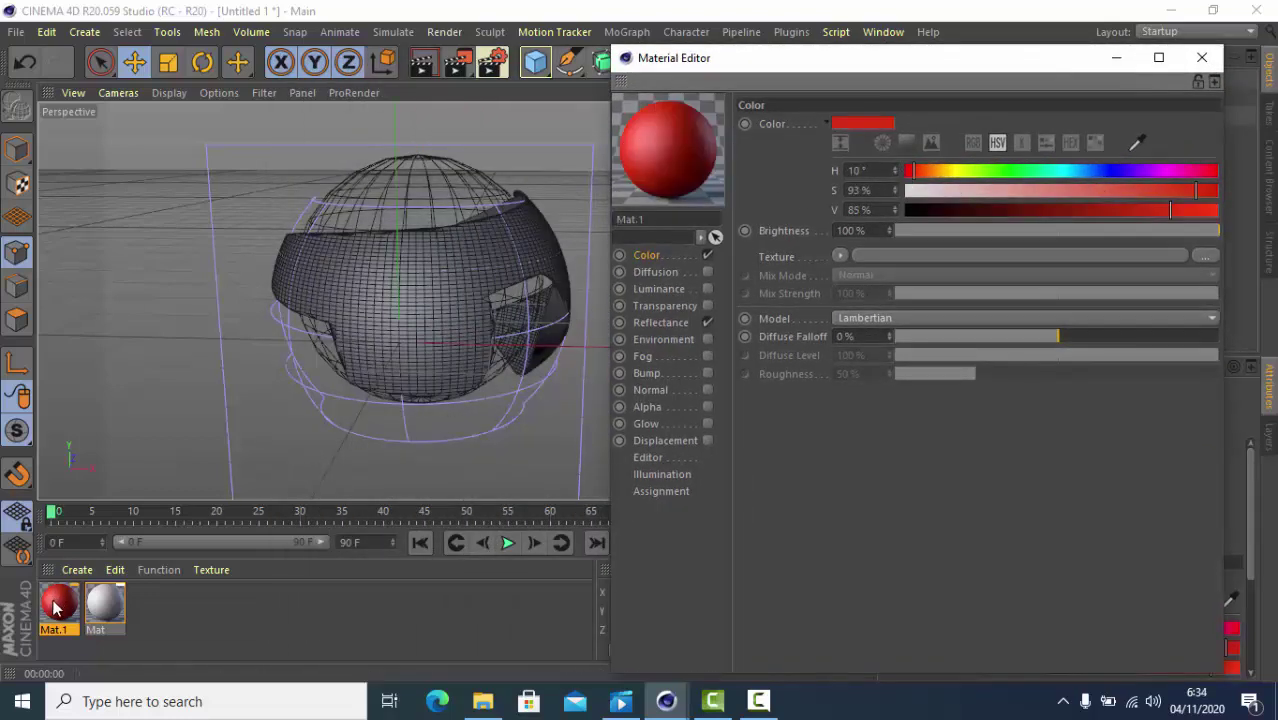
drag(57, 607, 377, 322)
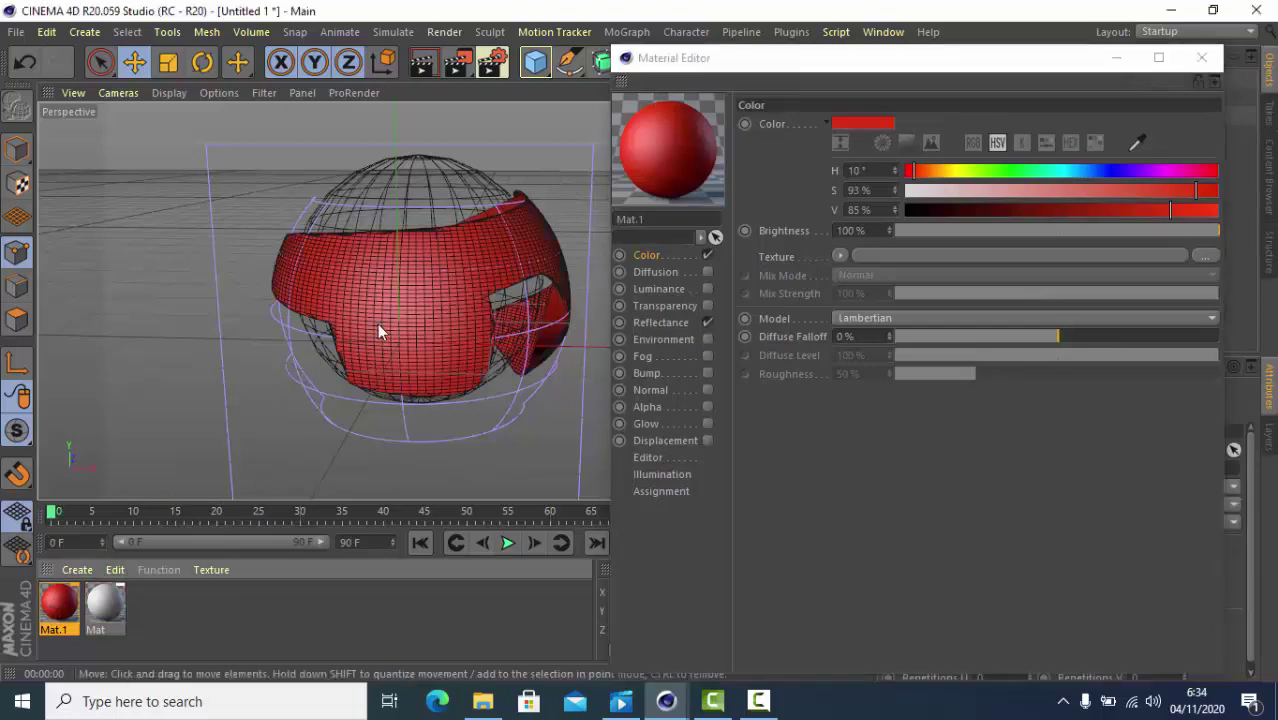
click(1203, 62)
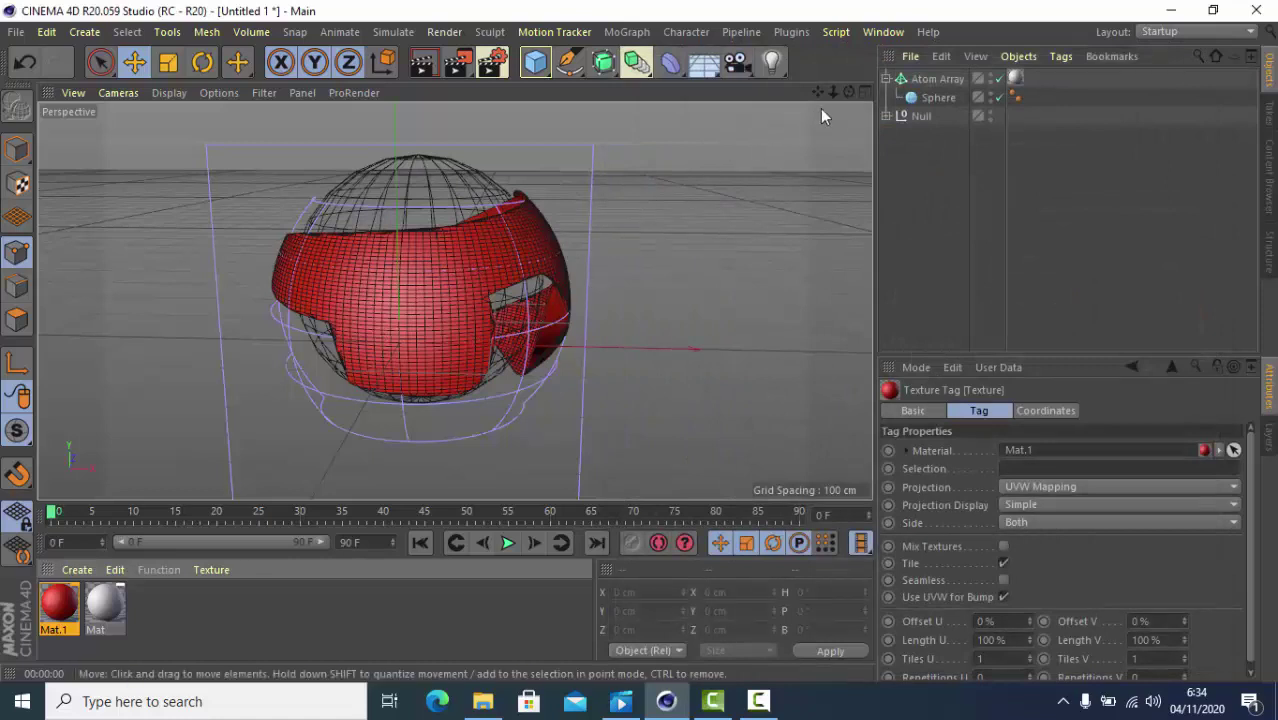
Render the Perspective view and orbit around the model to check the red shape and wireframe sphere
click(426, 70)
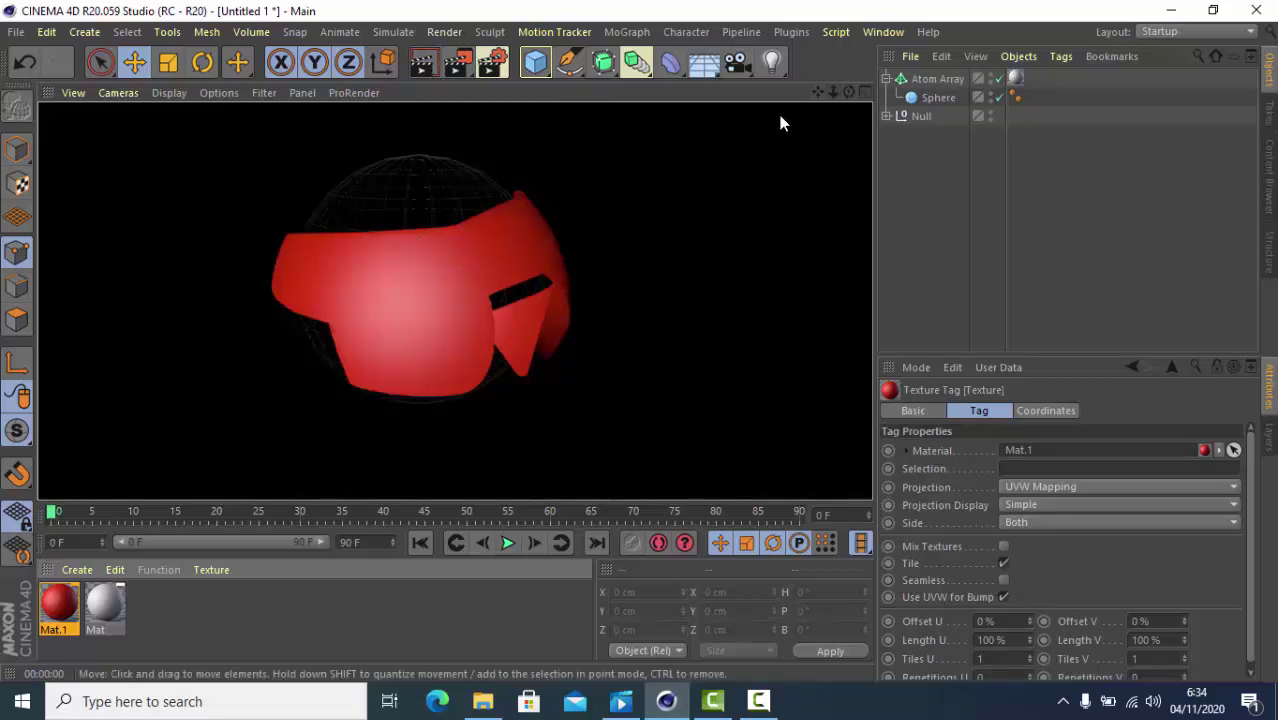
click(930, 198)
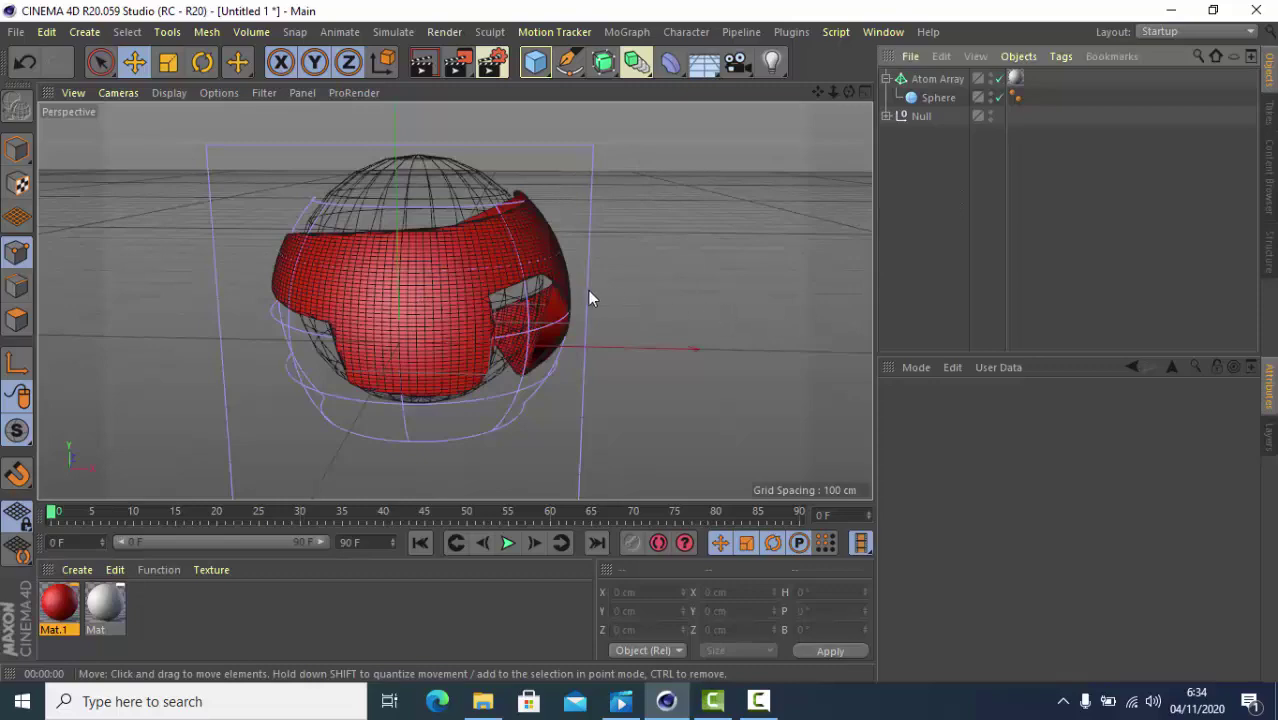
drag(849, 92, 774, 145)
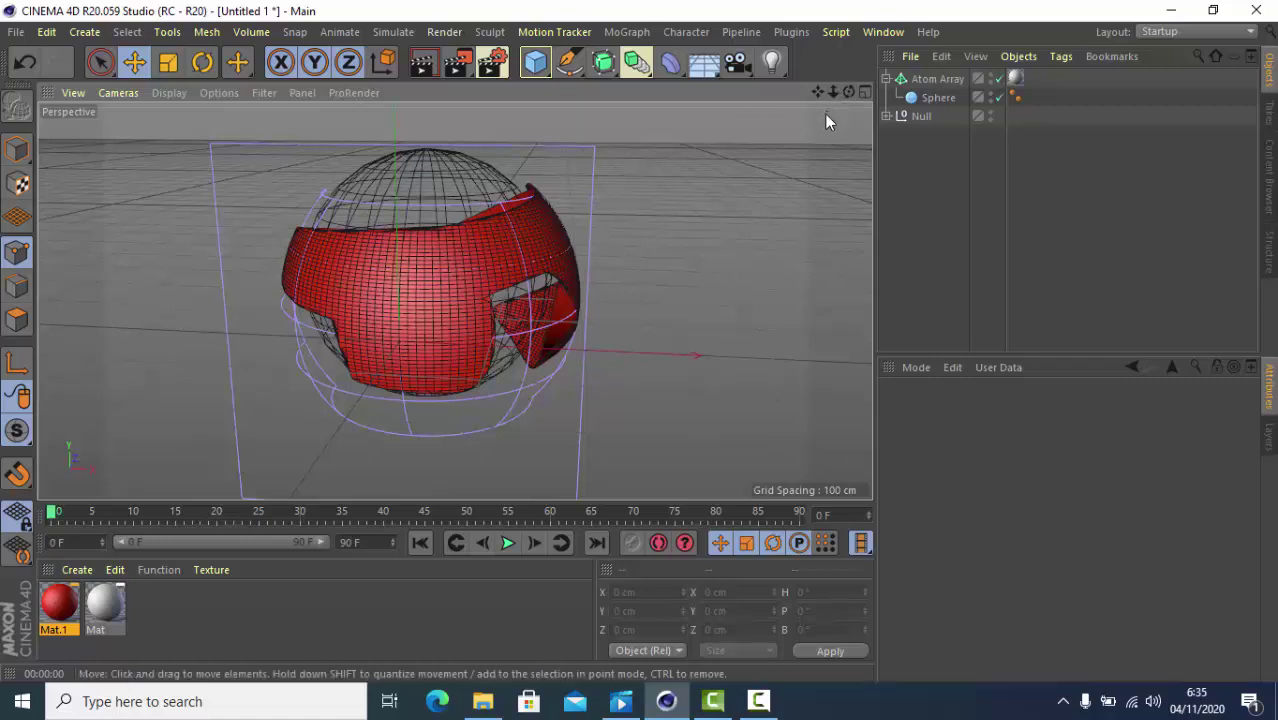
click(885, 117)
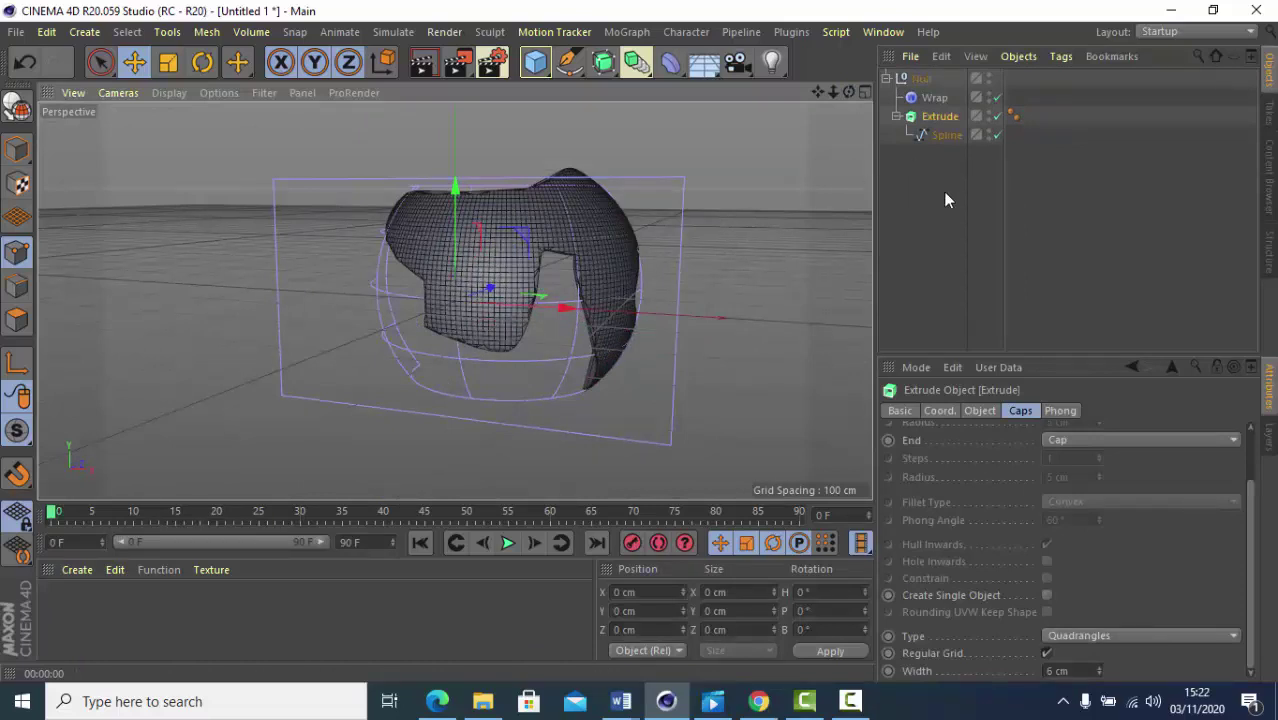
Delete the null with its wrapped shape and add a cylinder with a height of 240 cm
drag(954, 161, 910, 68)
key(Delete)
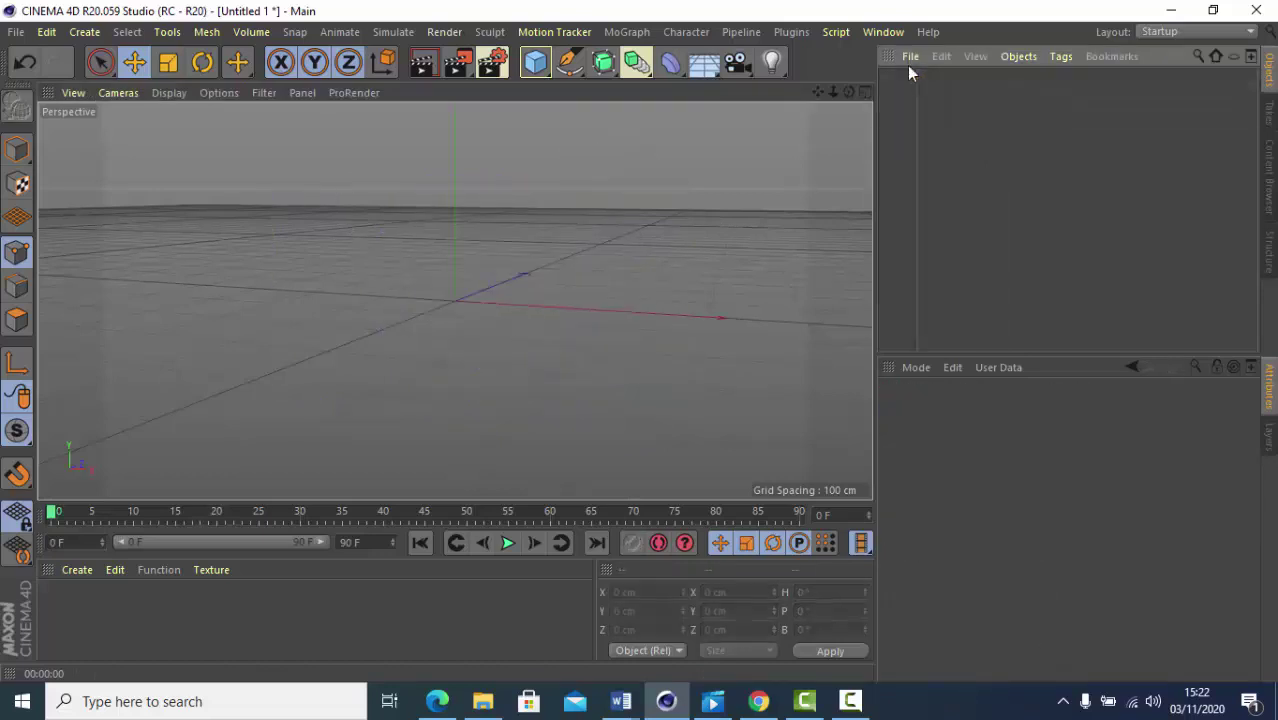
click(544, 76)
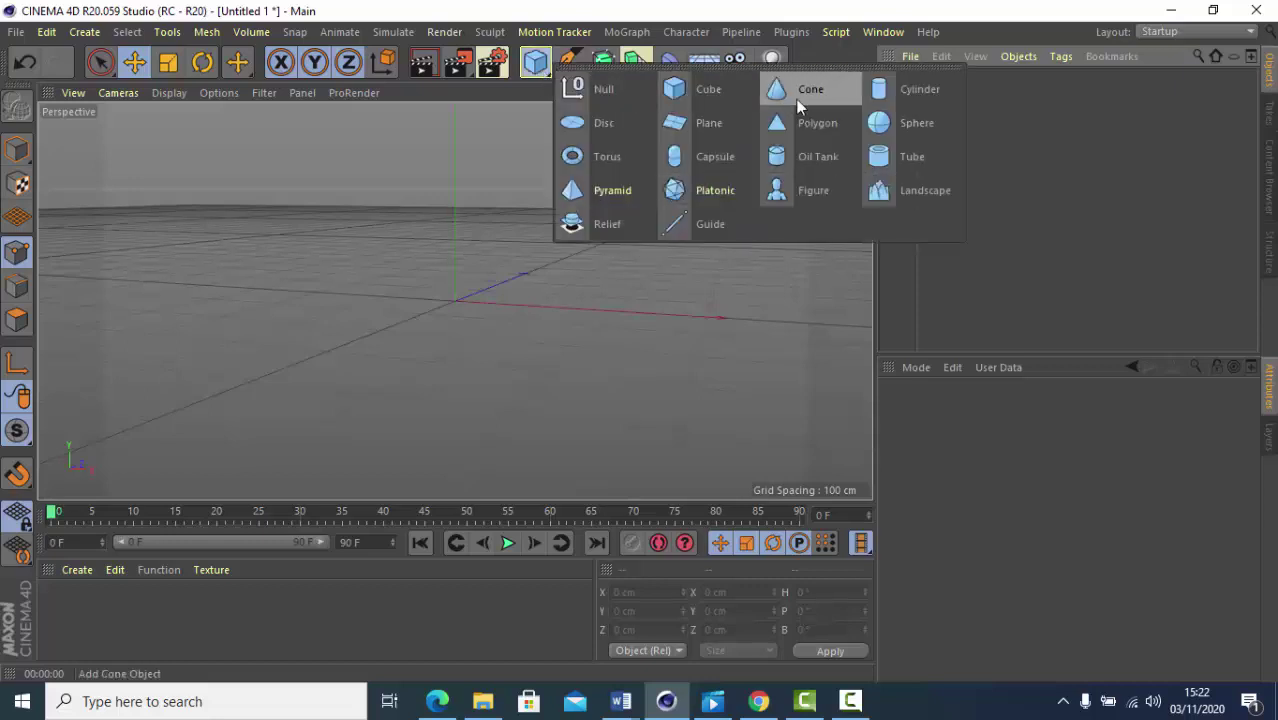
click(904, 84)
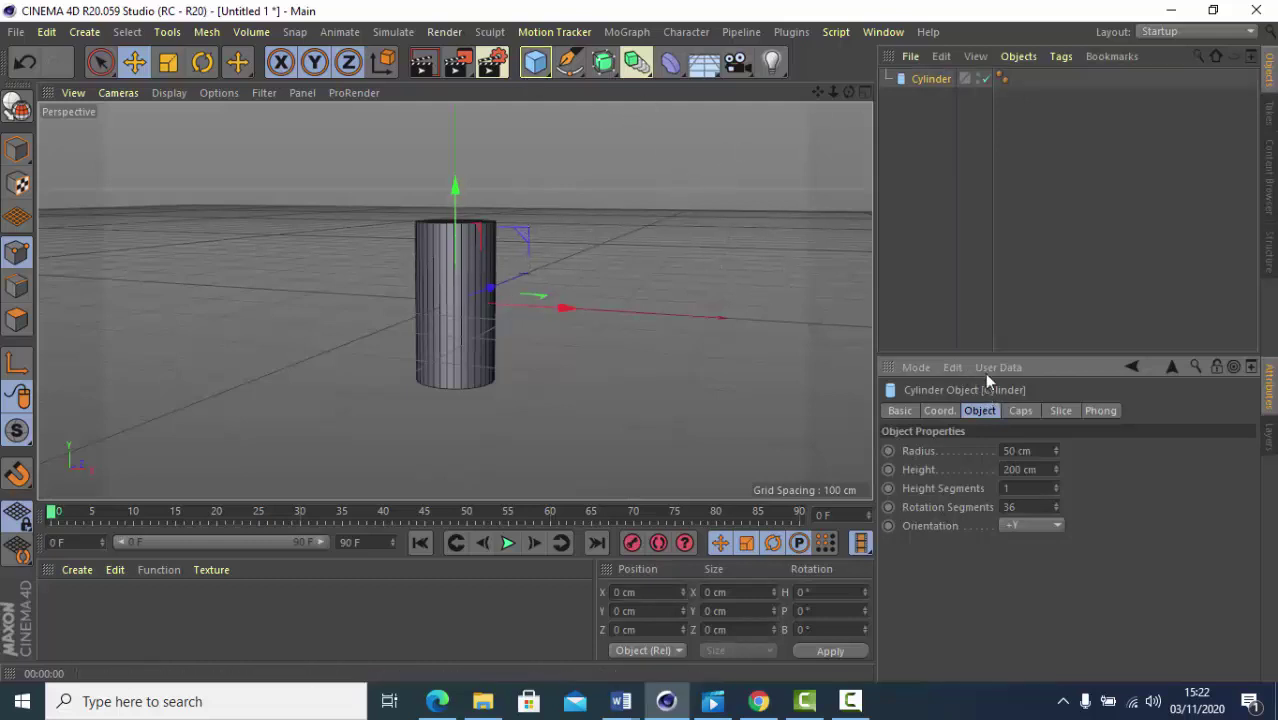
click(1021, 412)
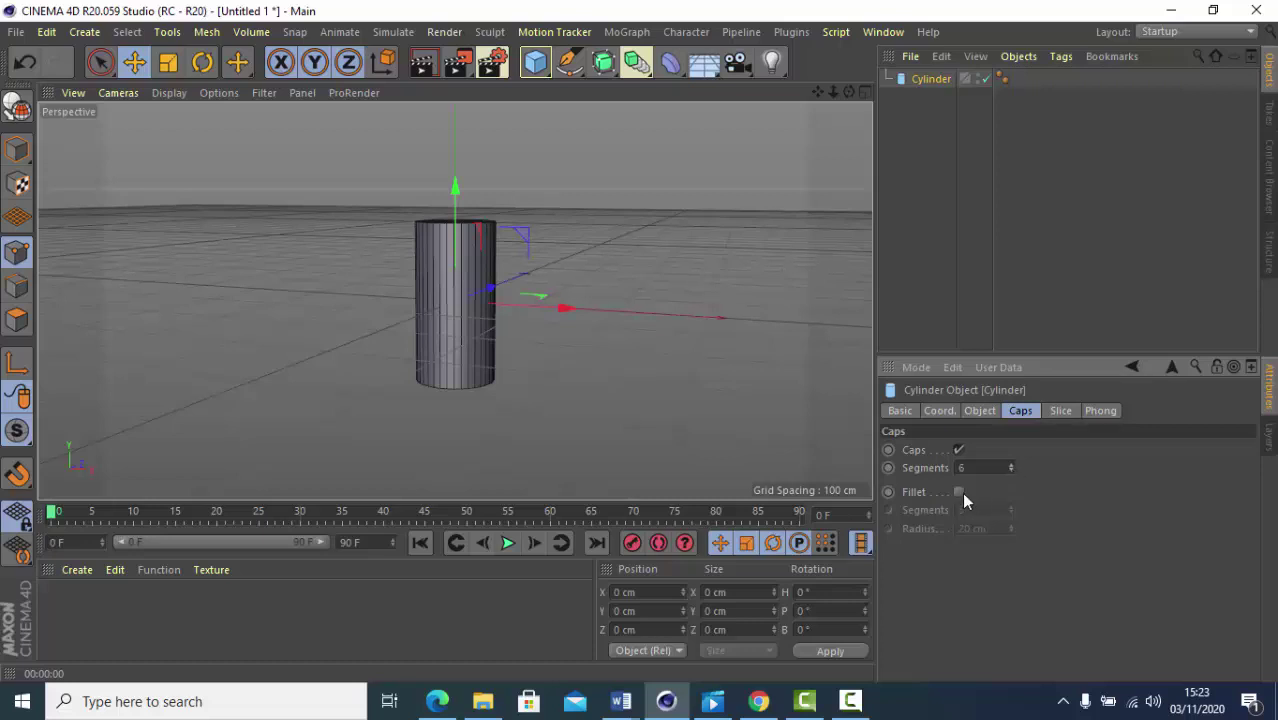
key(ctrl+z)
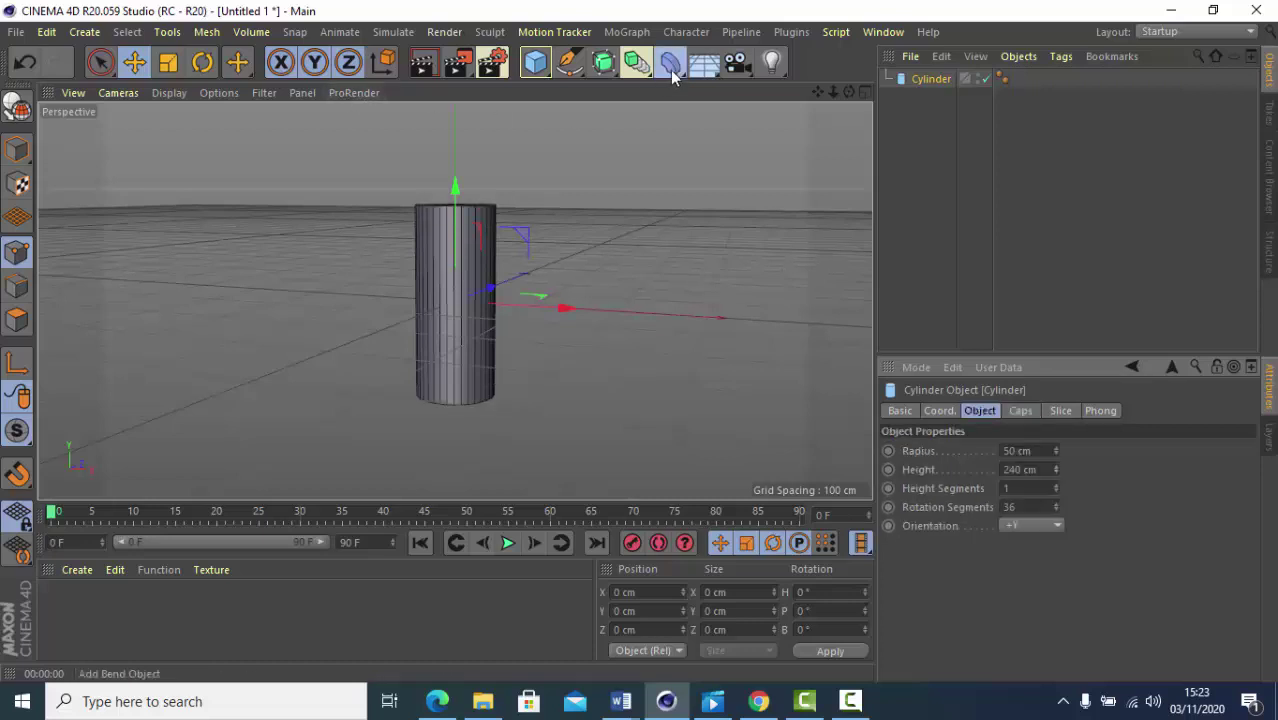
Add a Bend deformer as a child of the cylinder and check its available mode options
click(672, 76)
click(740, 89)
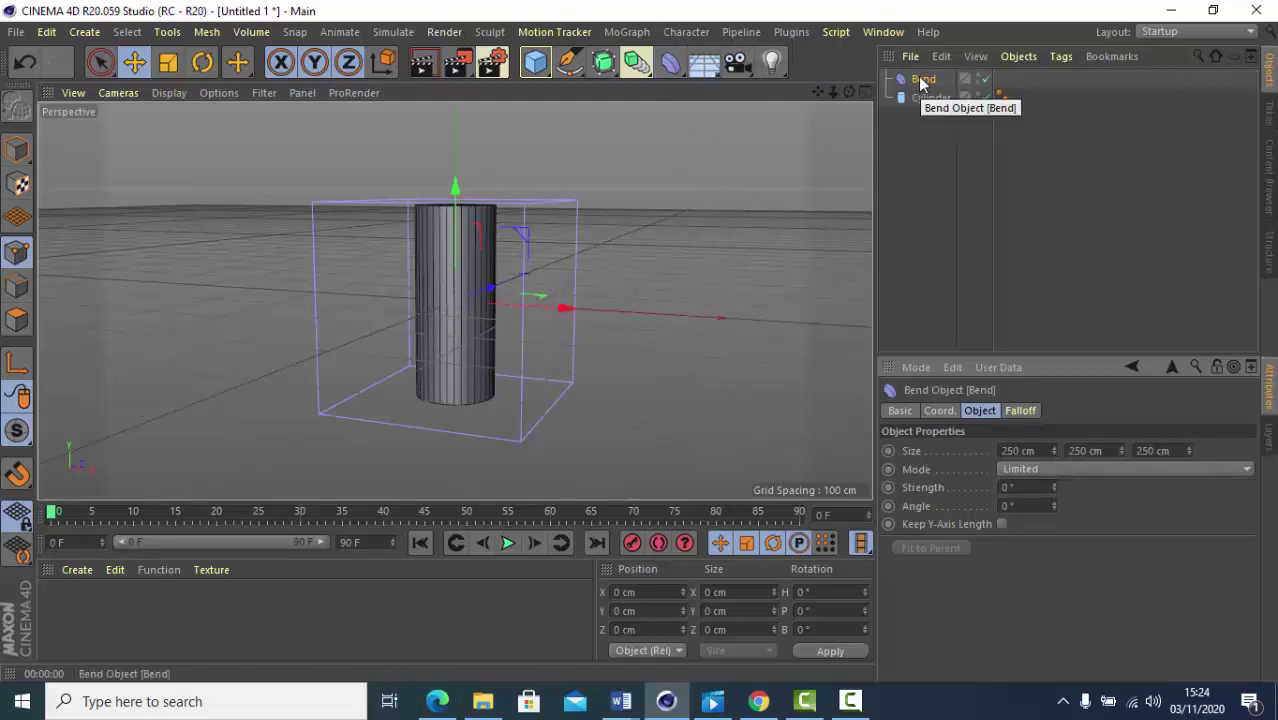
drag(926, 99, 922, 79)
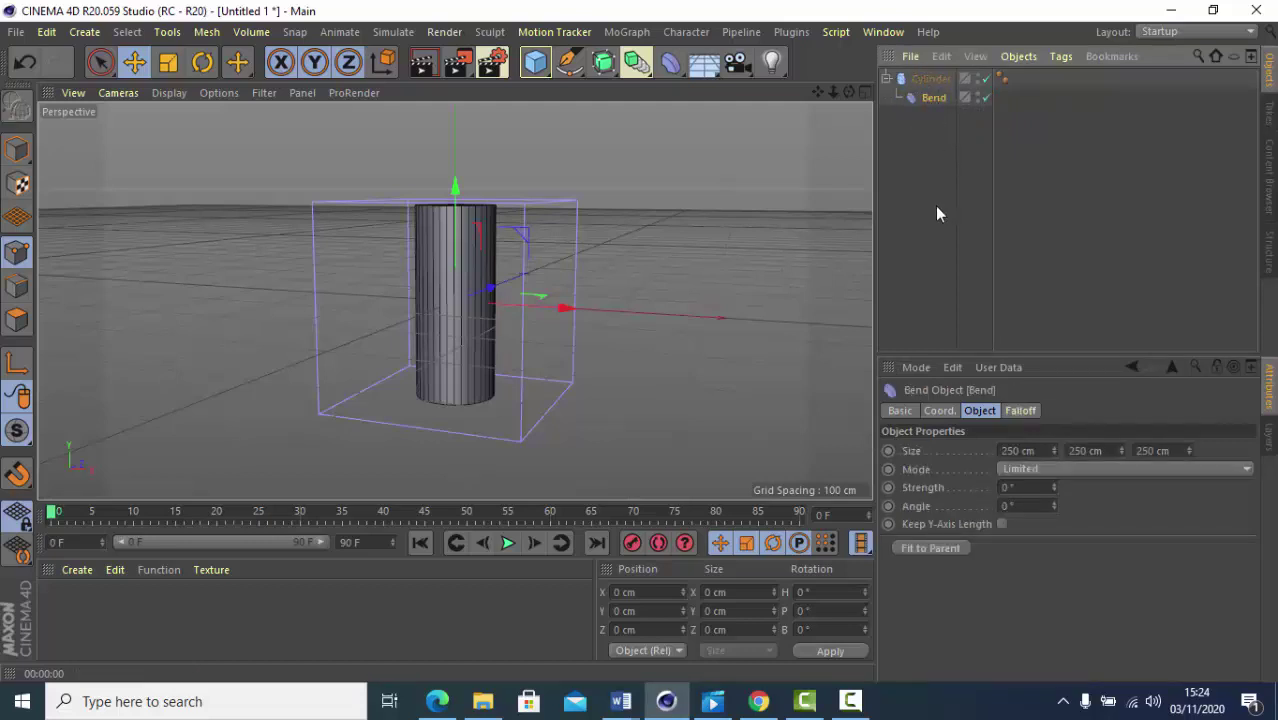
click(1245, 471)
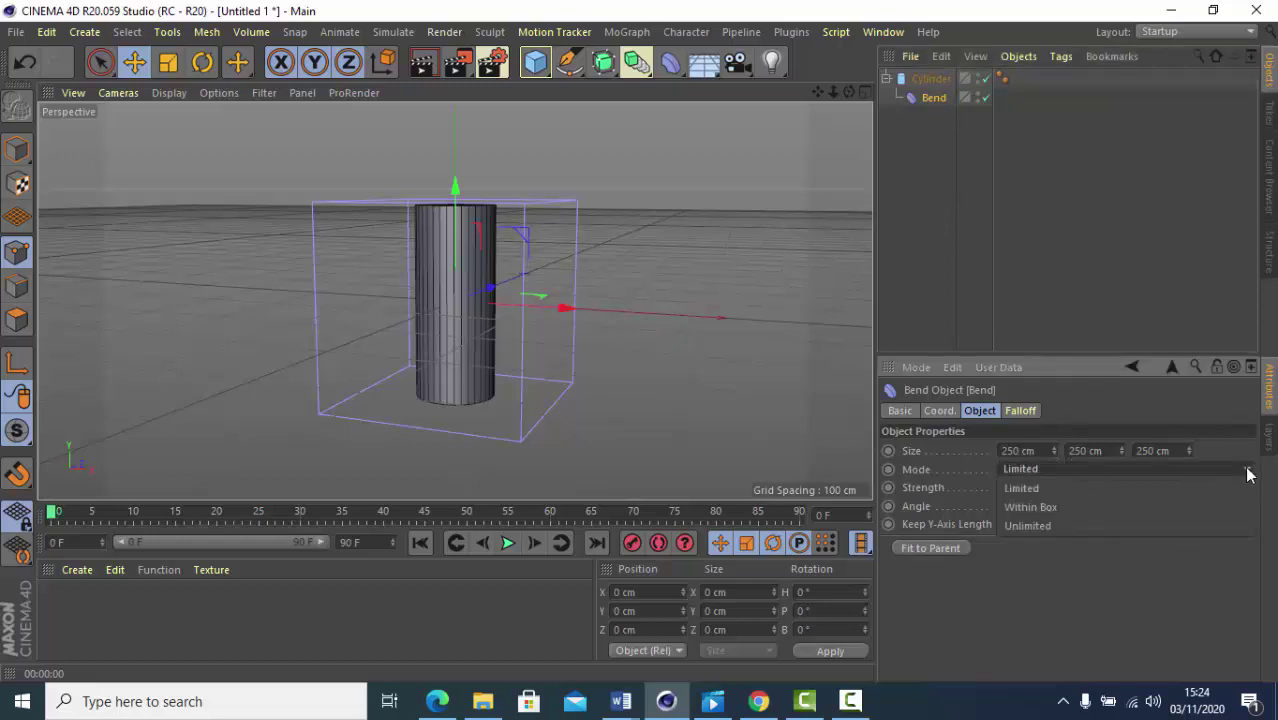
click(1076, 525)
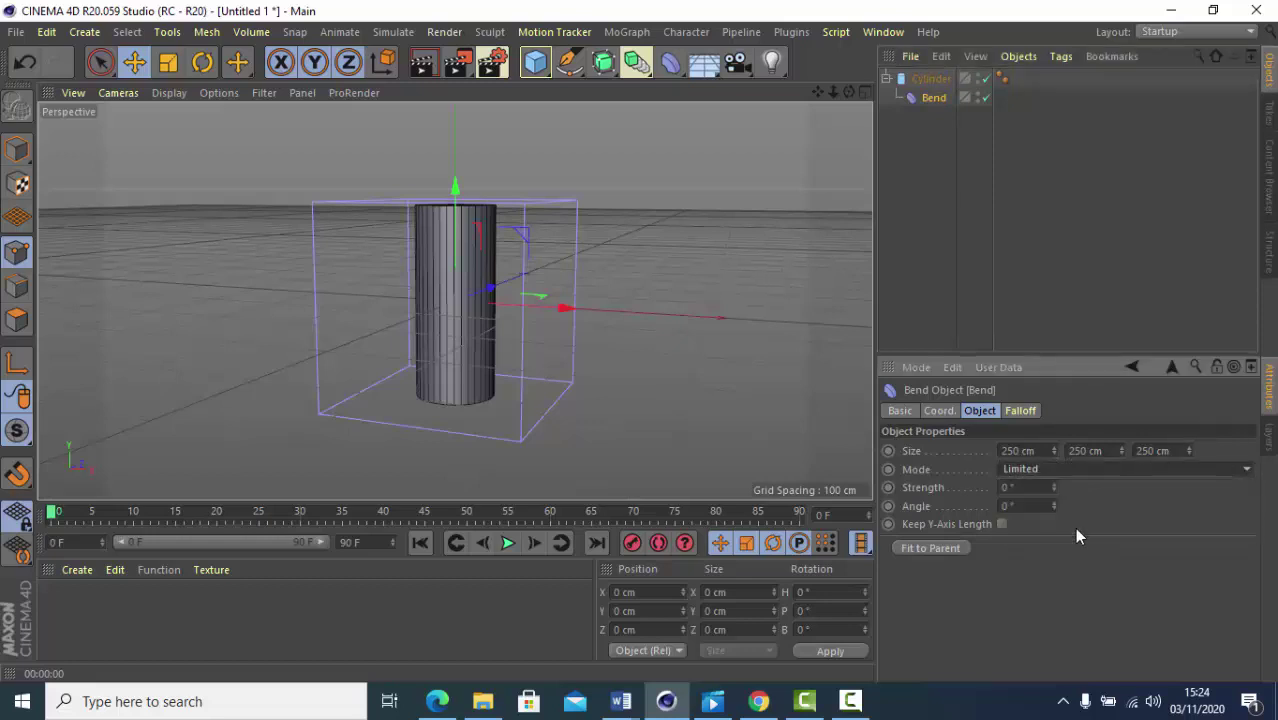
Raise the cylinder's height segments to 11 so it can bend along its length
click(930, 79)
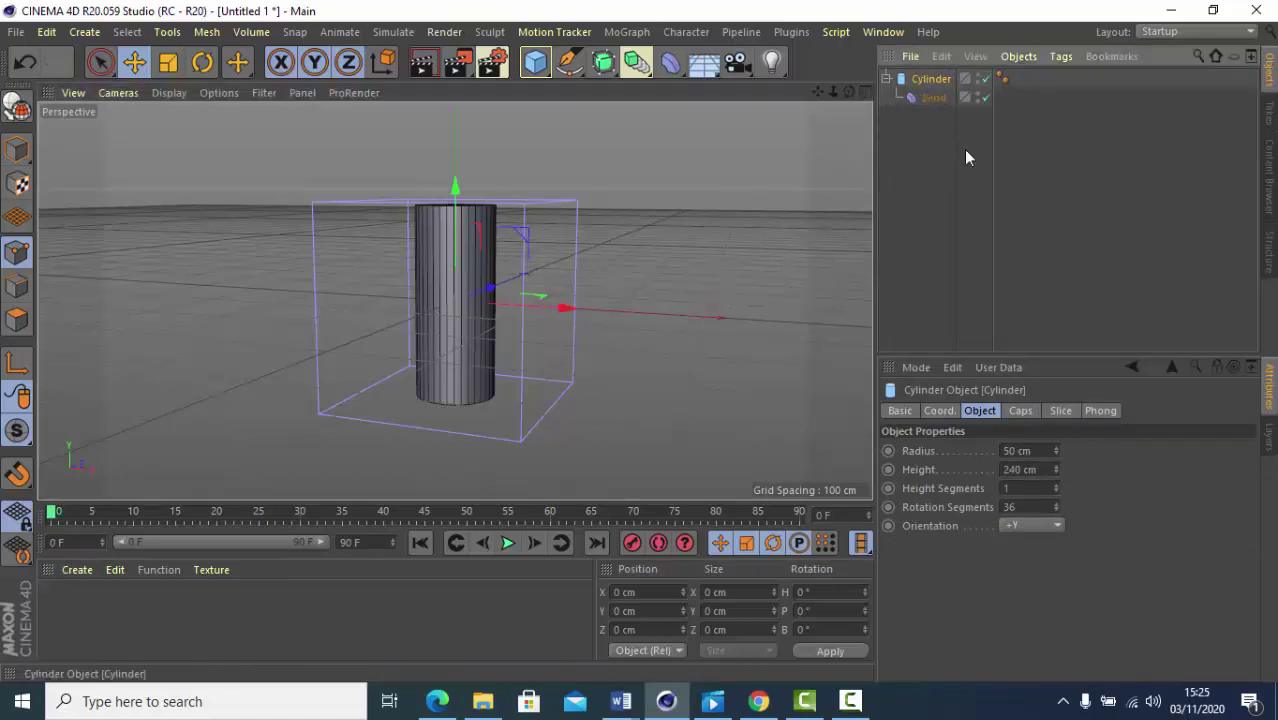
click(1055, 486)
click(1055, 486)
click(1055, 486)
click(1055, 486)
click(1055, 486)
click(1055, 486)
click(1055, 486)
click(1055, 486)
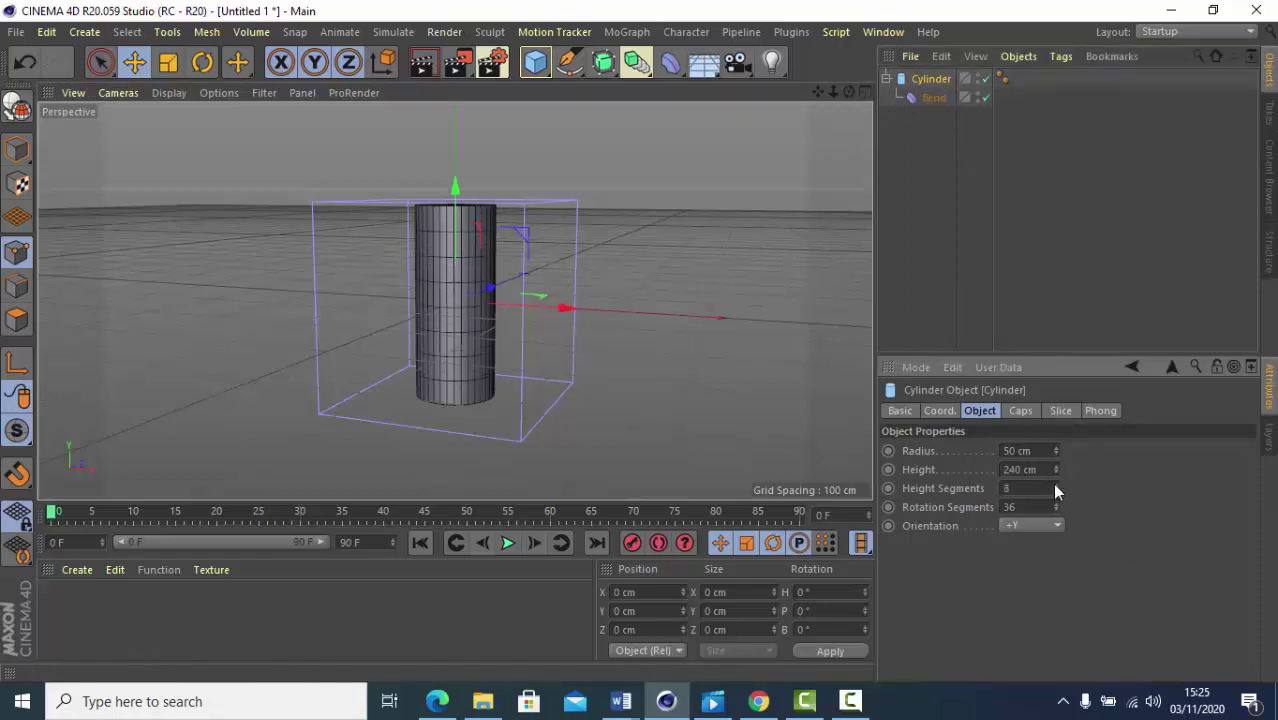
click(1055, 486)
click(1055, 486)
Set the Bend deformer to Unlimited mode with a strength of 375°, curling the cylinder into a ring
click(934, 98)
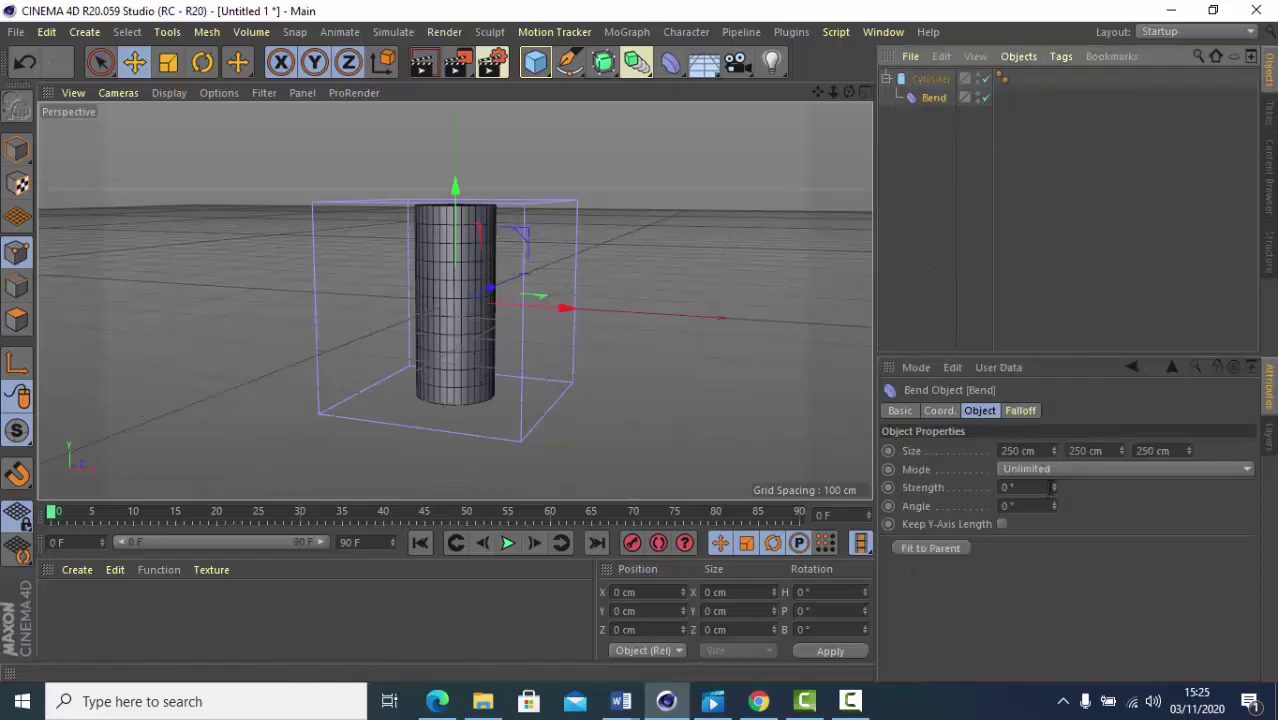
drag(1055, 487, 1053, 487)
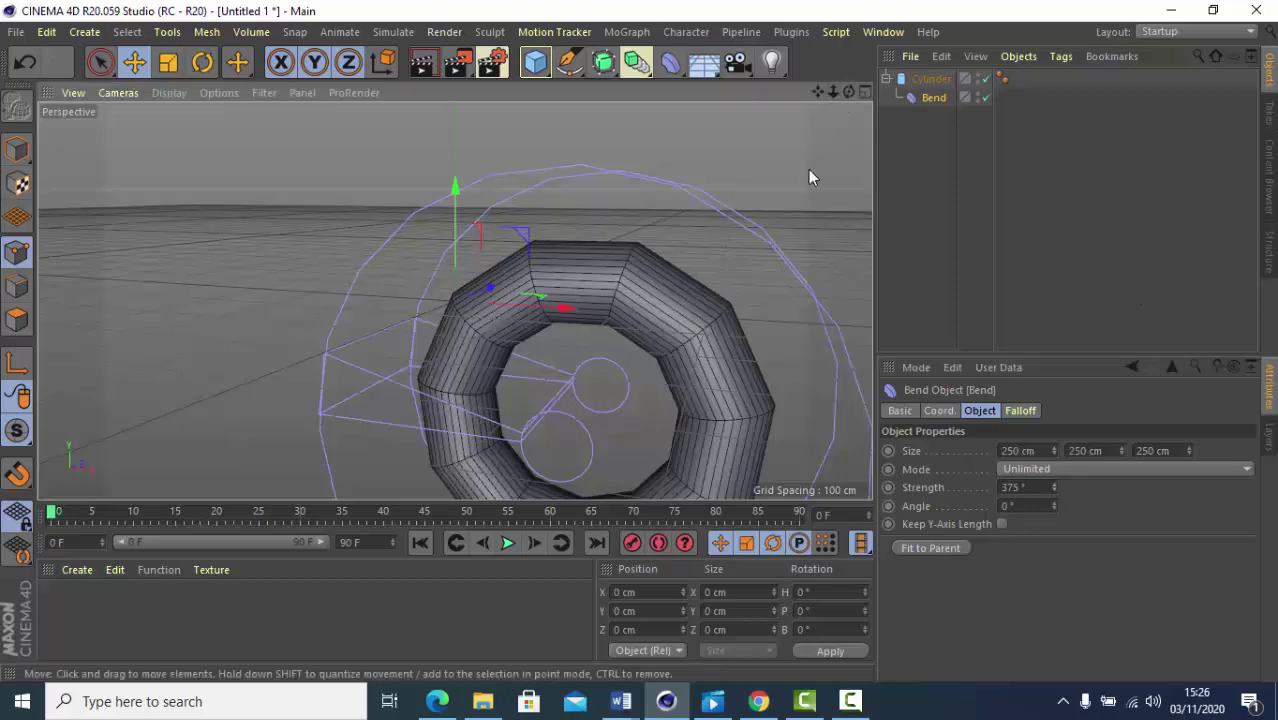
drag(833, 91, 694, 178)
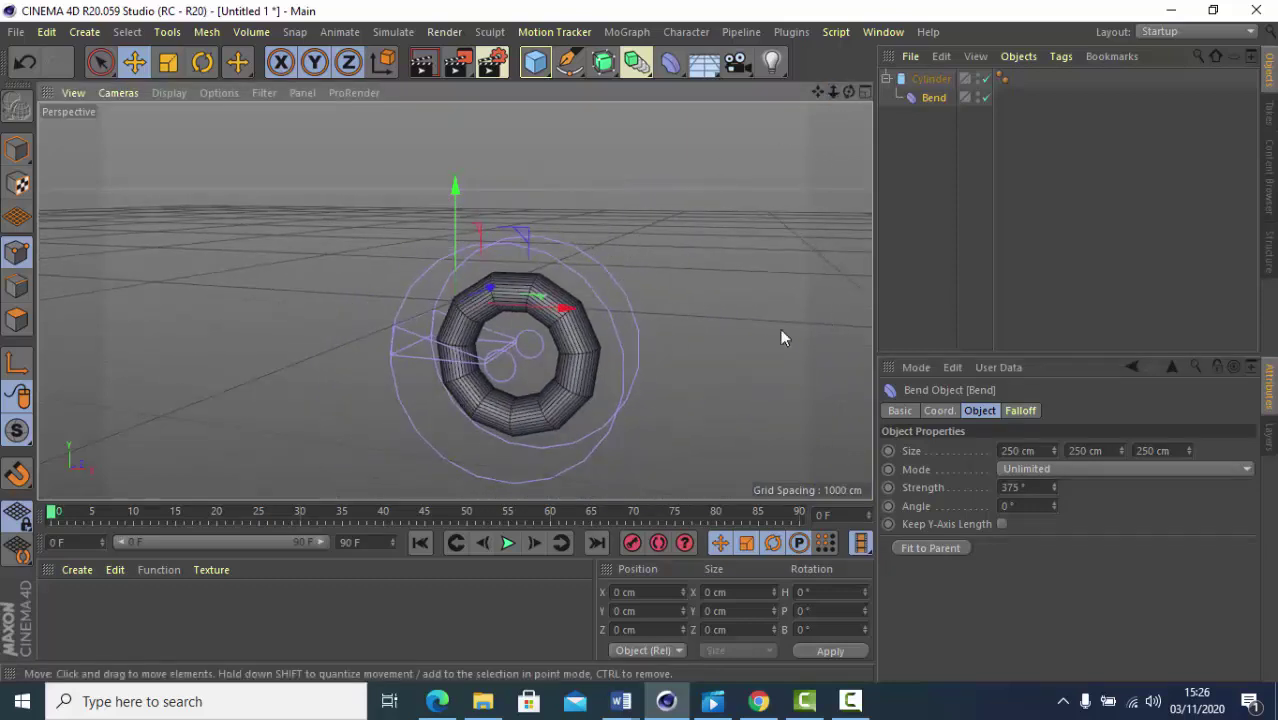
Smooth the bent ring by setting the cylinder's height segments to 16
click(931, 79)
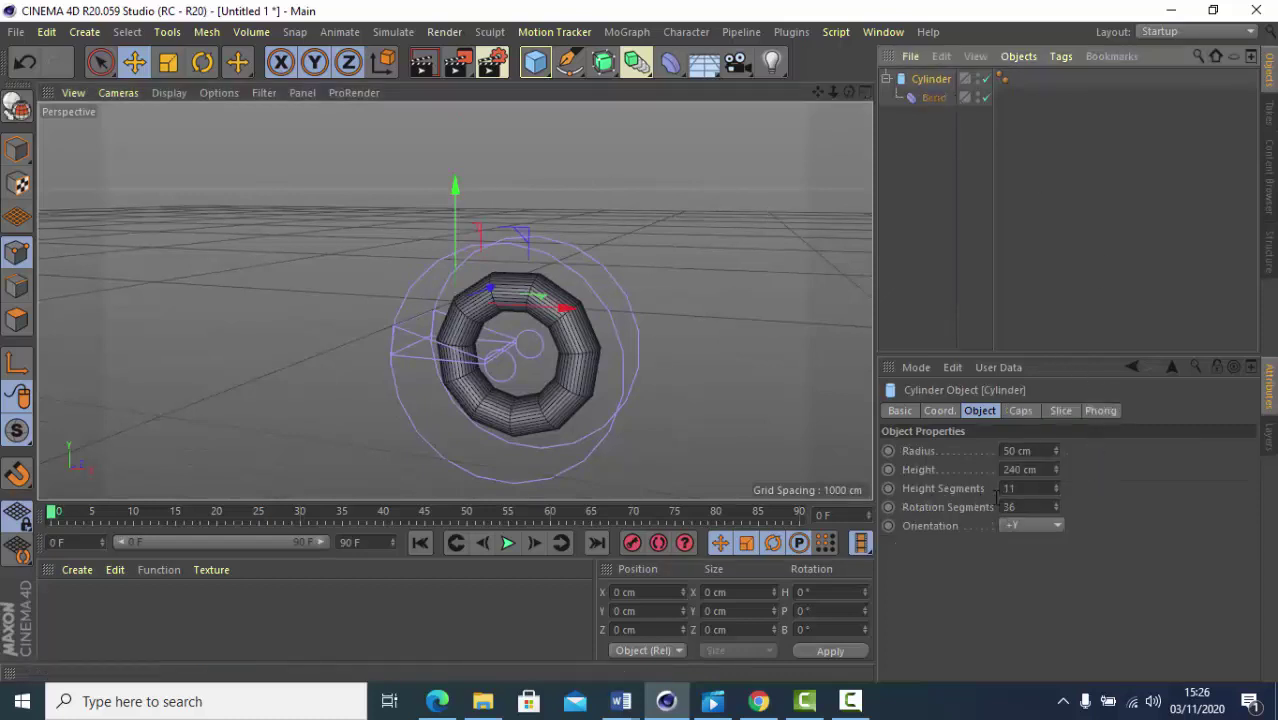
click(1056, 485)
click(1056, 485)
click(1056, 484)
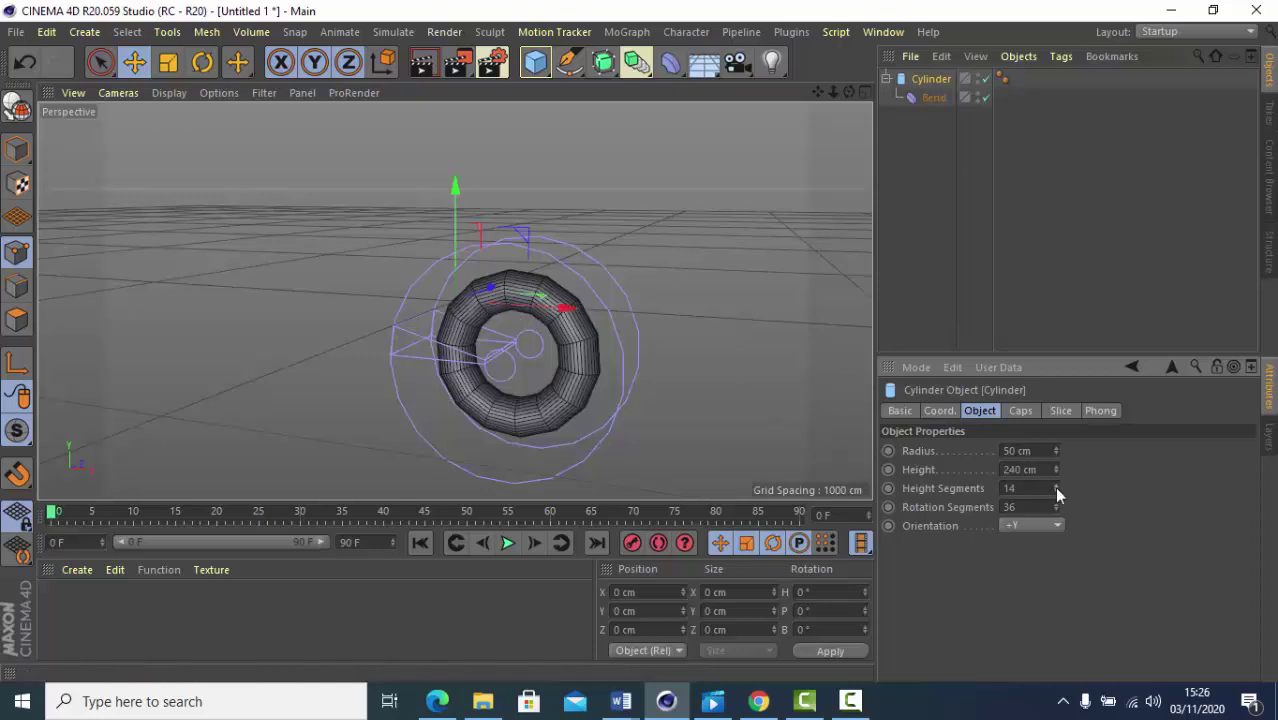
click(1056, 486)
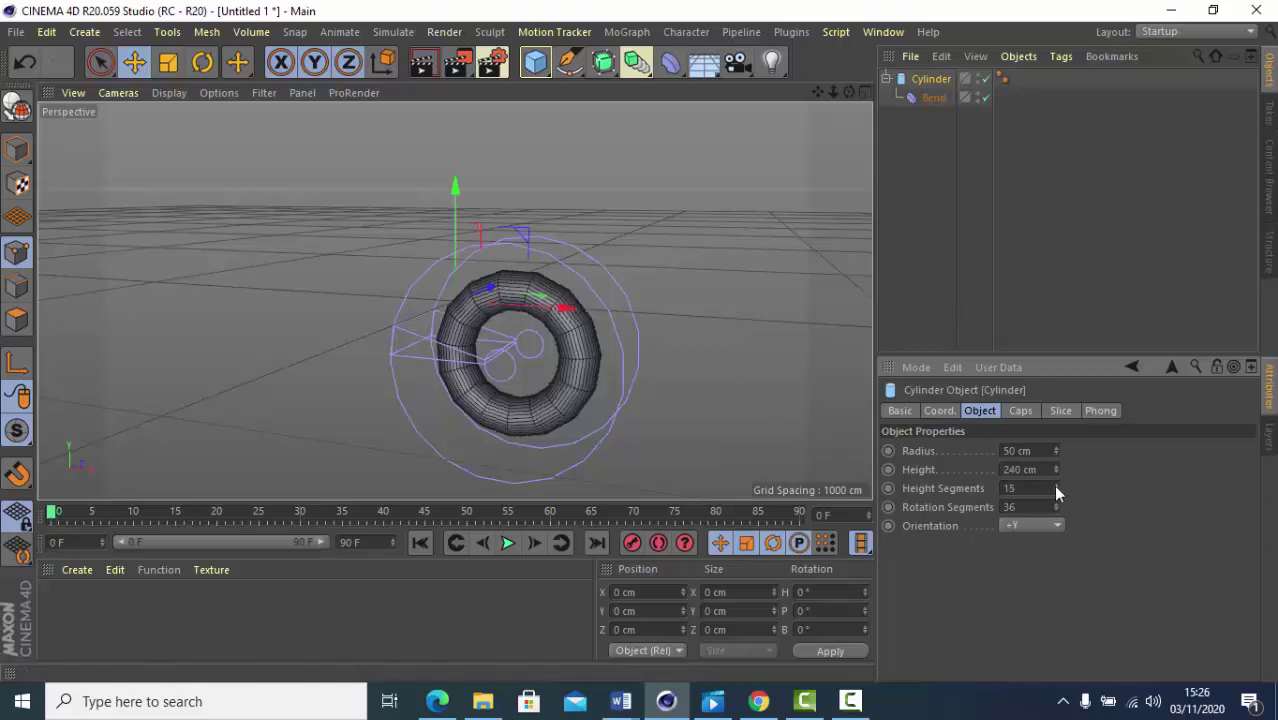
click(1056, 486)
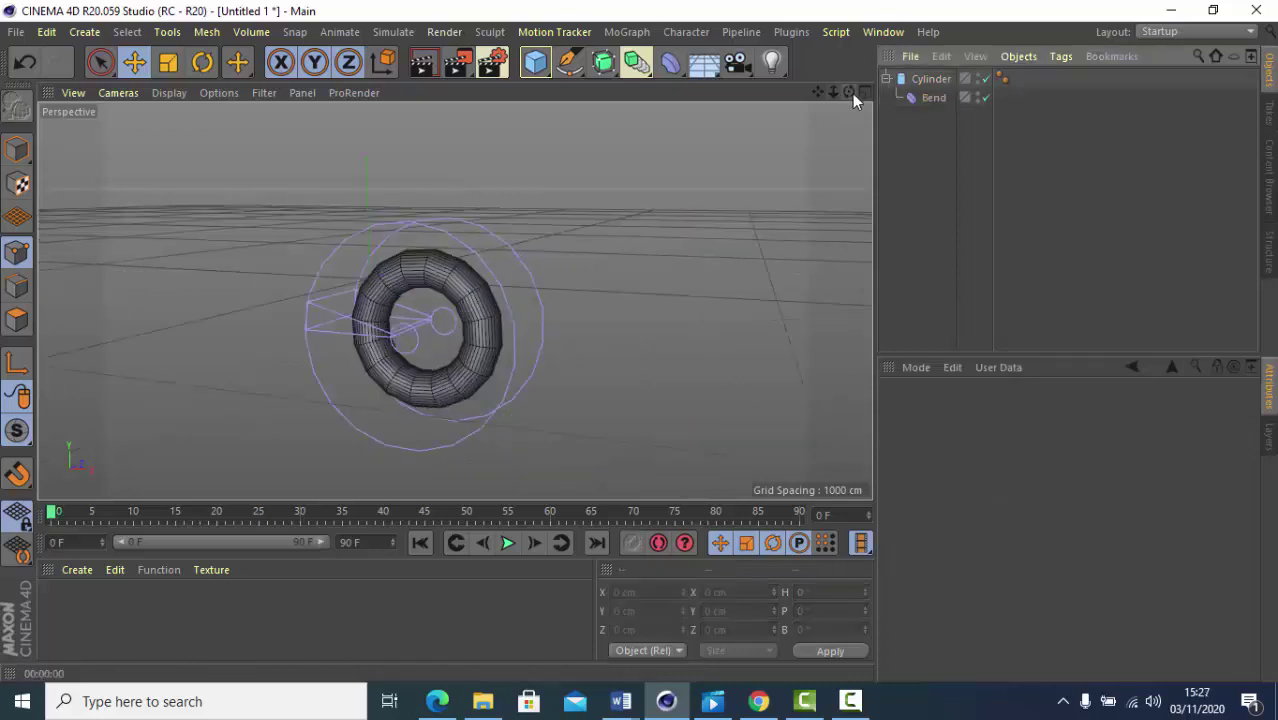
Add a MoGraph Cloner and make the cylinder with its Bend deformer a child of it
drag(849, 93, 451, 294)
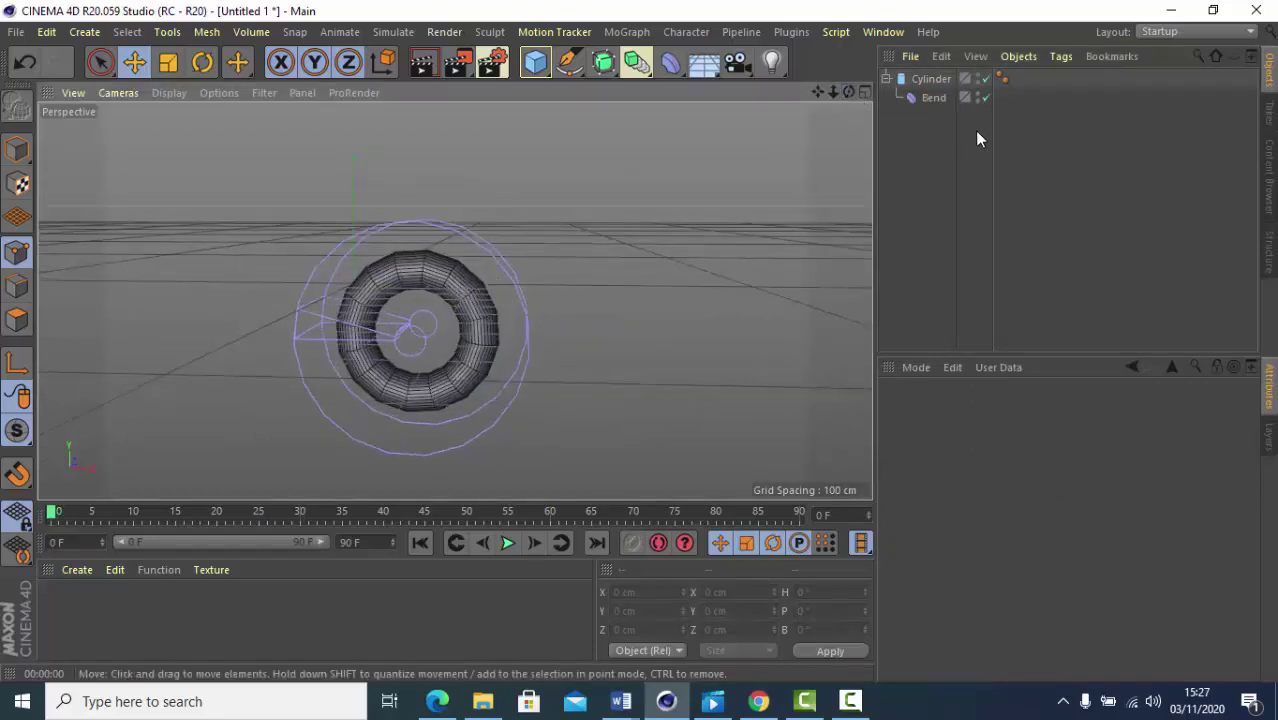
click(636, 34)
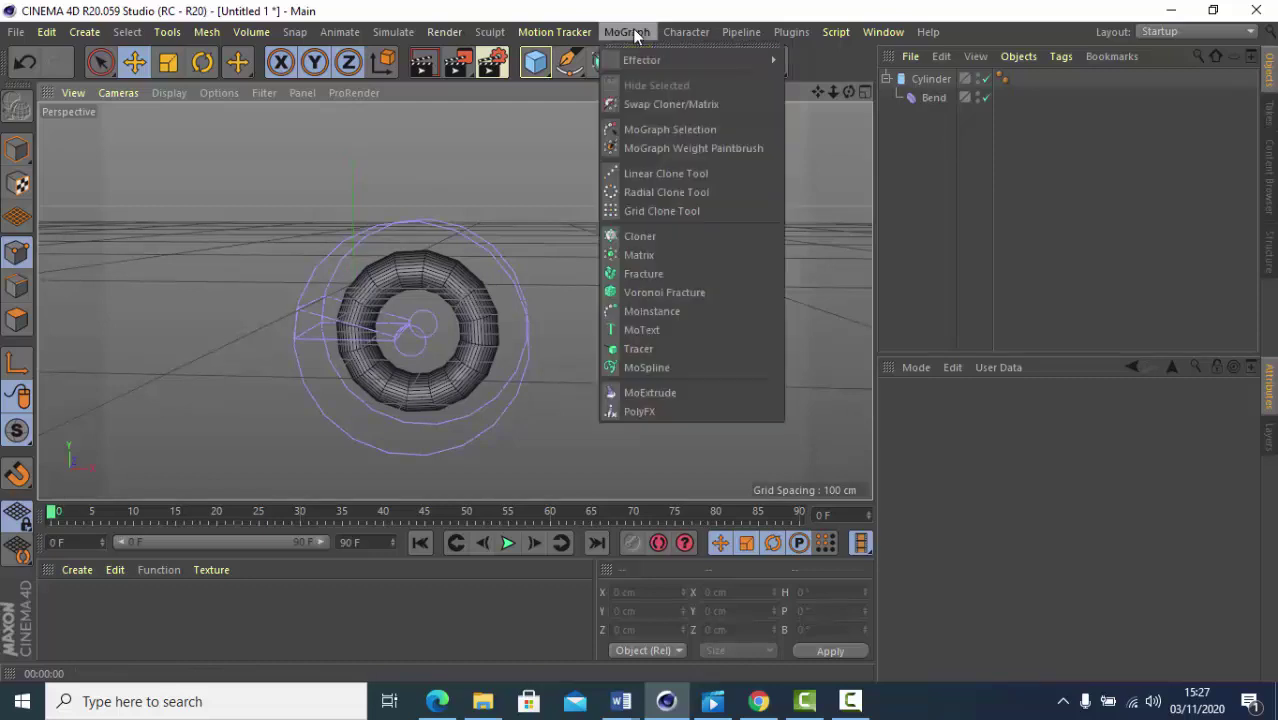
click(638, 239)
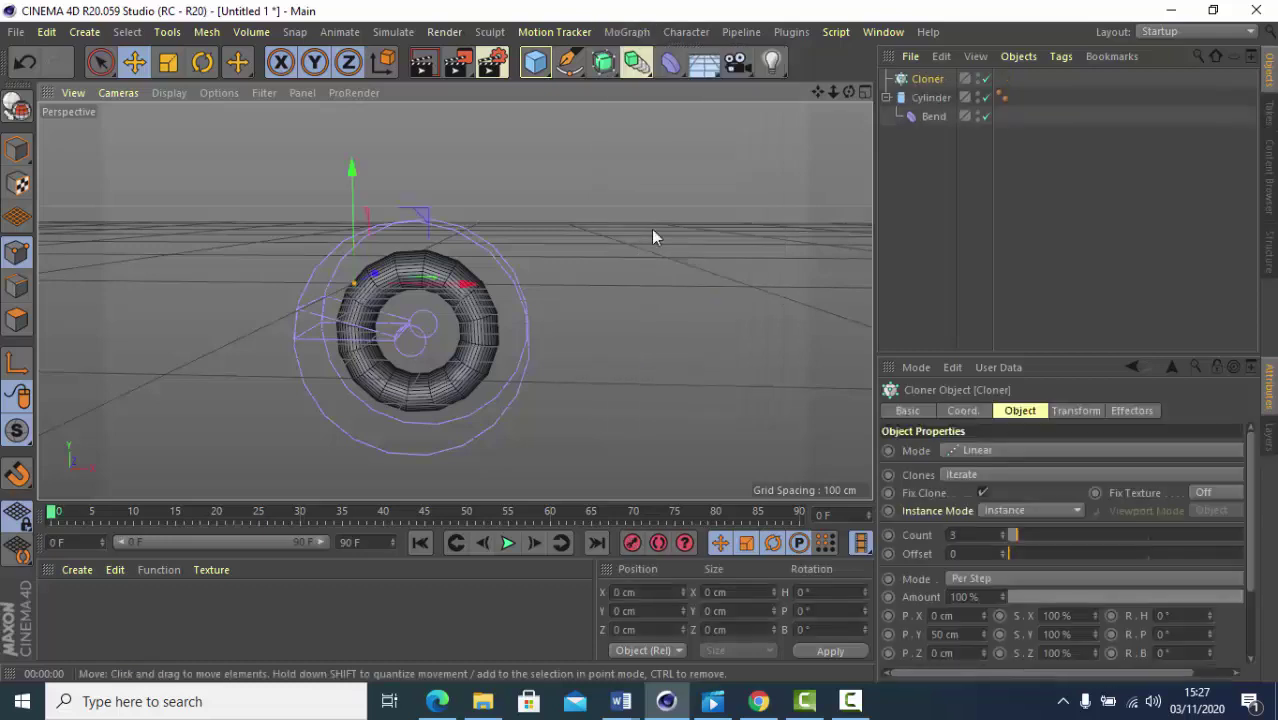
click(886, 98)
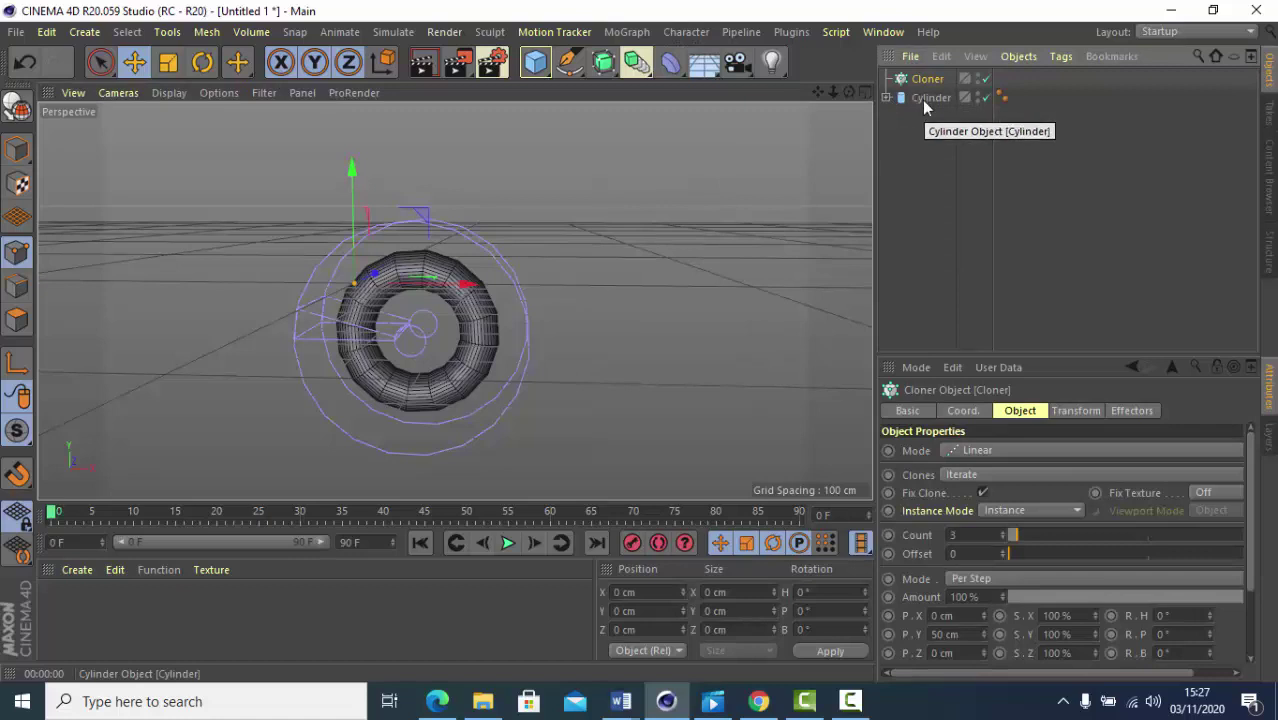
drag(922, 100, 926, 84)
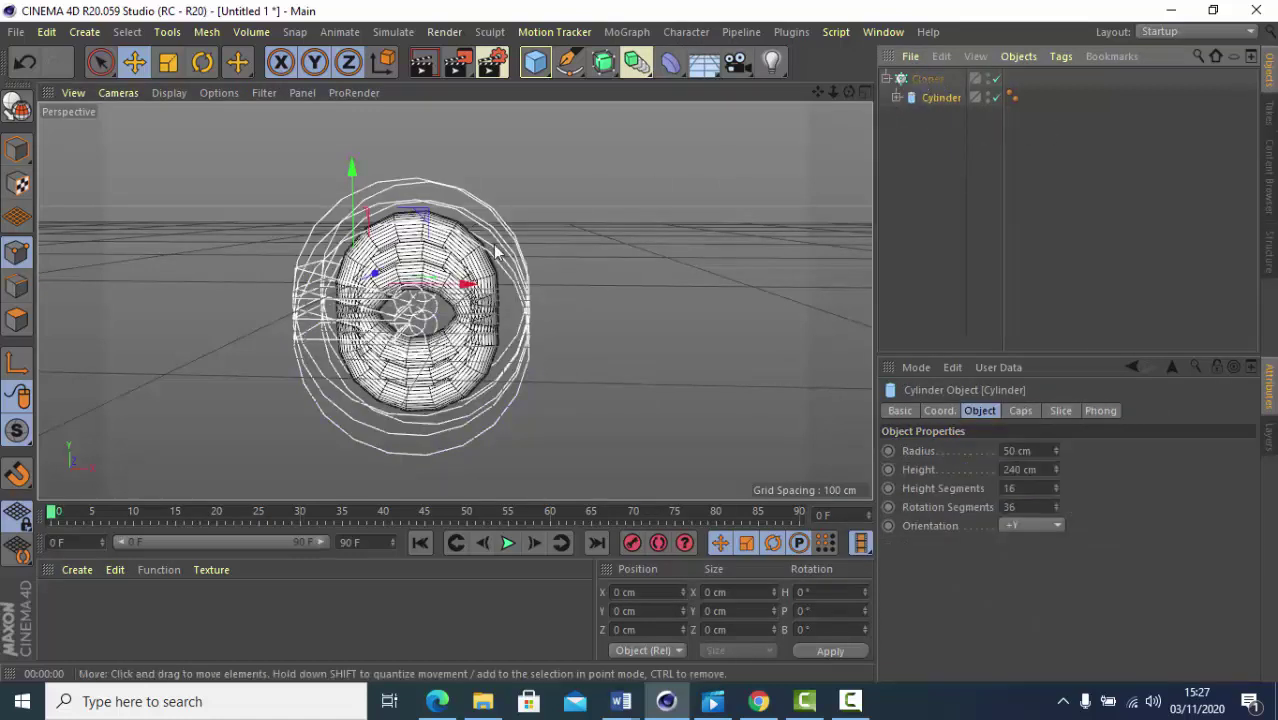
Set the Cloner to Radial mode with a count of 9 and a radius of 417 cm, and render the Perspective view
click(927, 79)
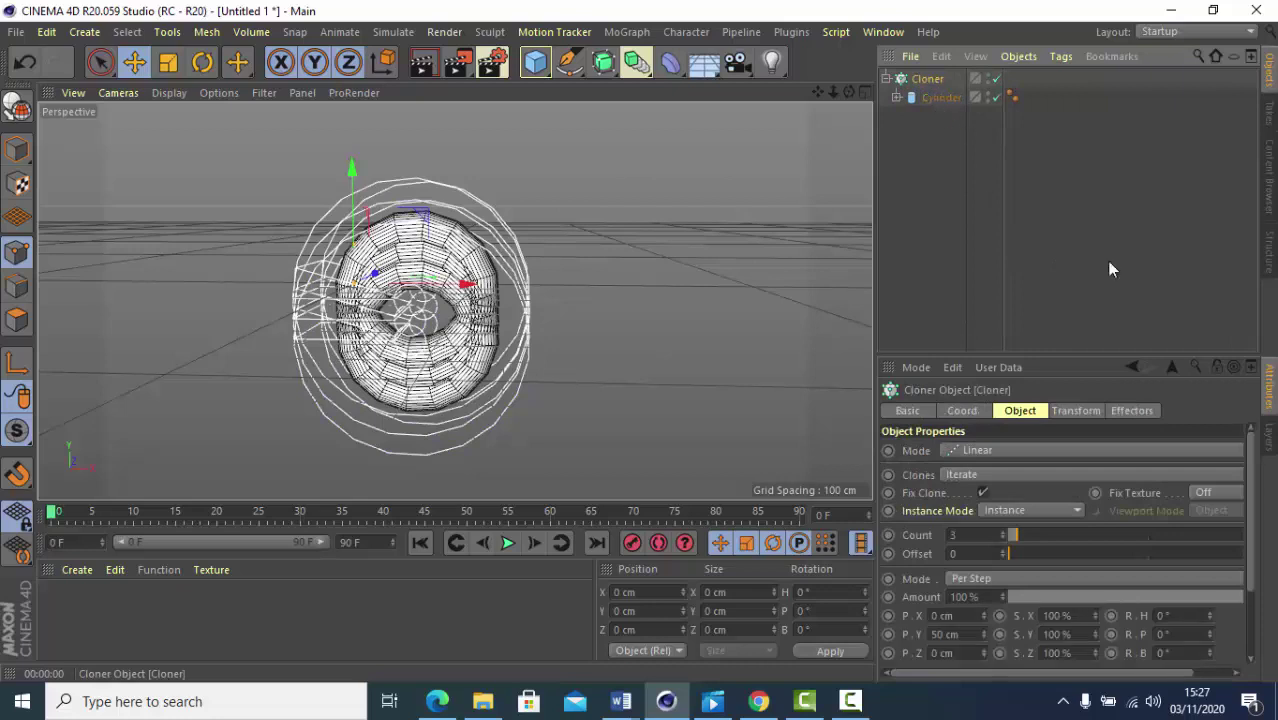
click(993, 450)
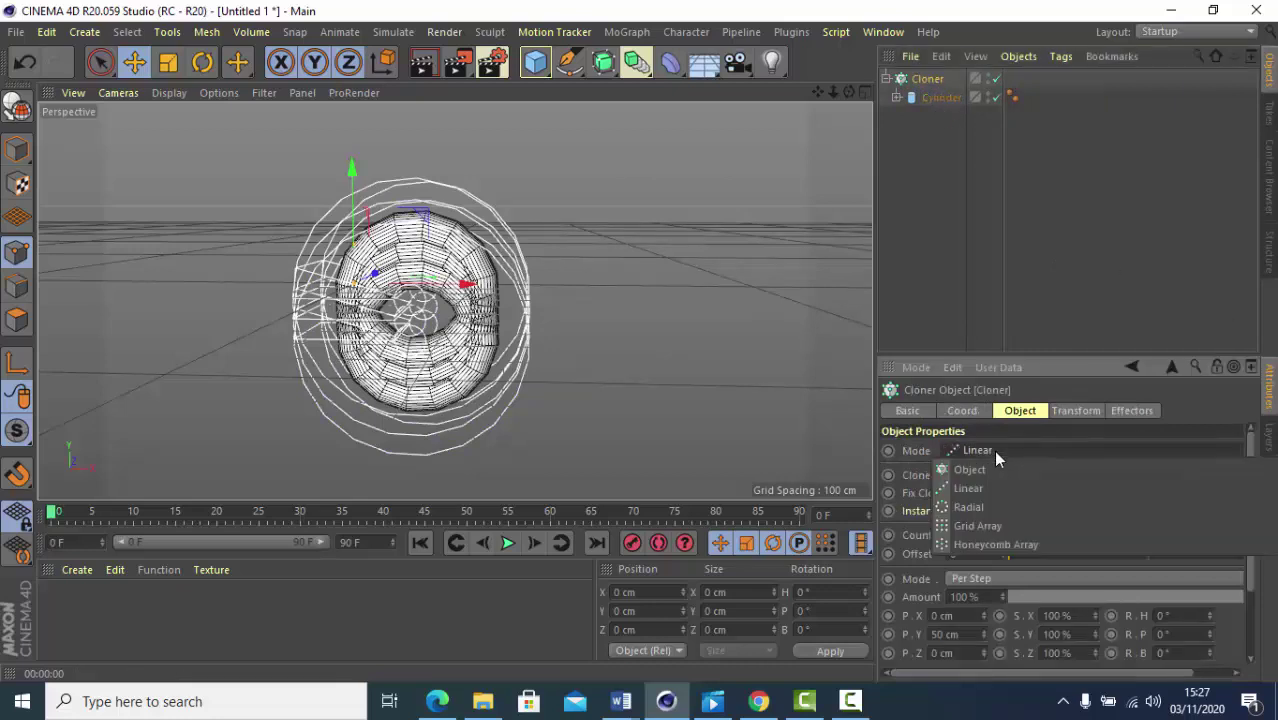
click(968, 507)
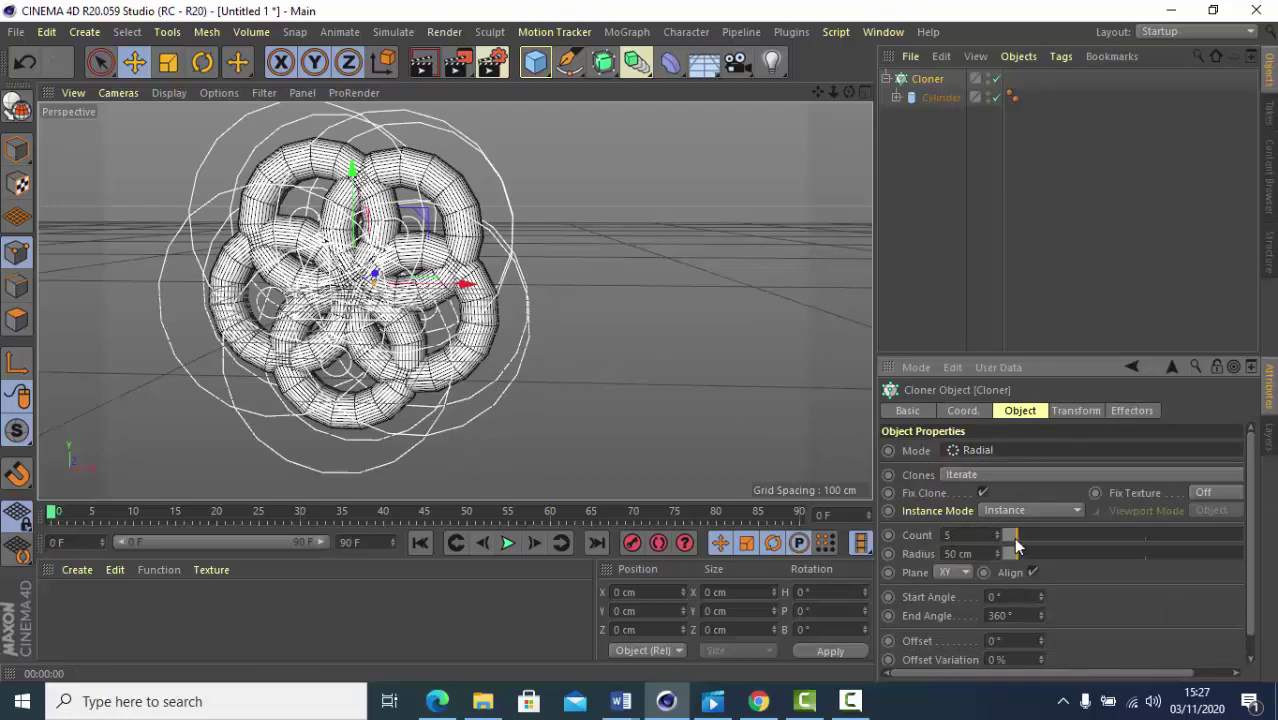
mouse_move(1019, 540)
mouse_down()
mouse_move(1054, 562)
mouse_move(1145, 563)
mouse_move(1095, 574)
mouse_up()
drag(1026, 543, 1032, 546)
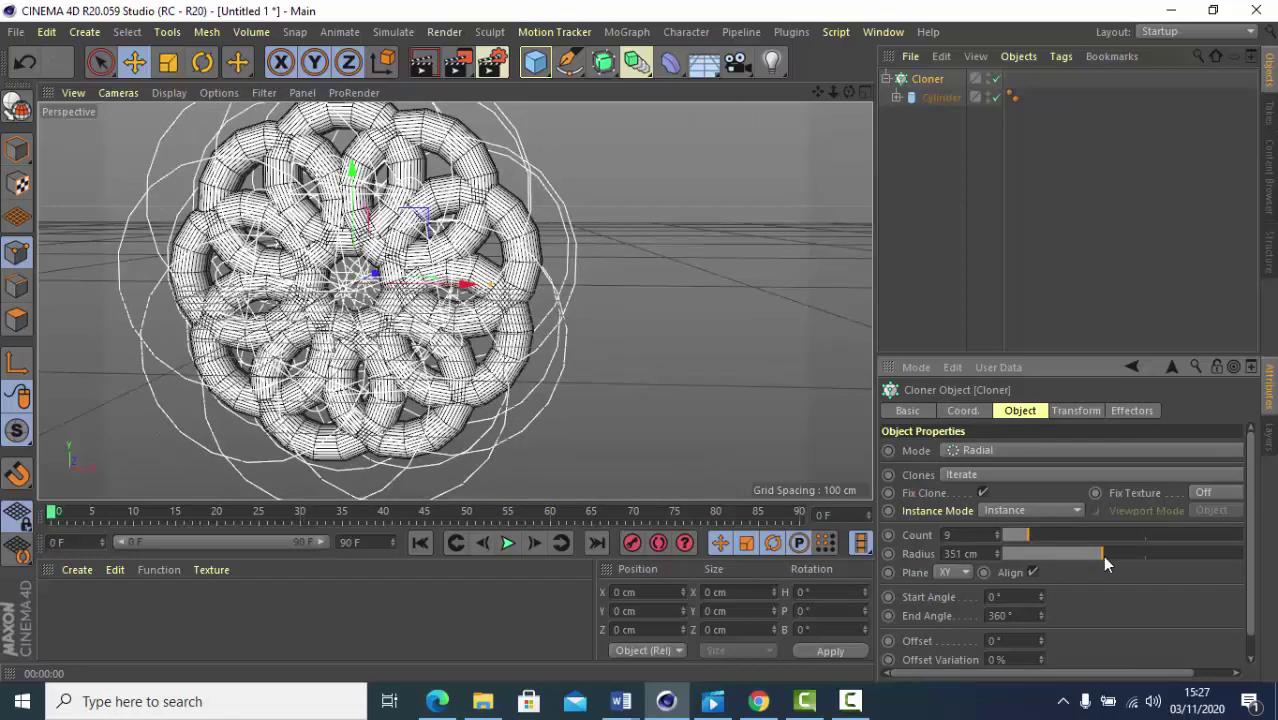
drag(1105, 557, 1120, 557)
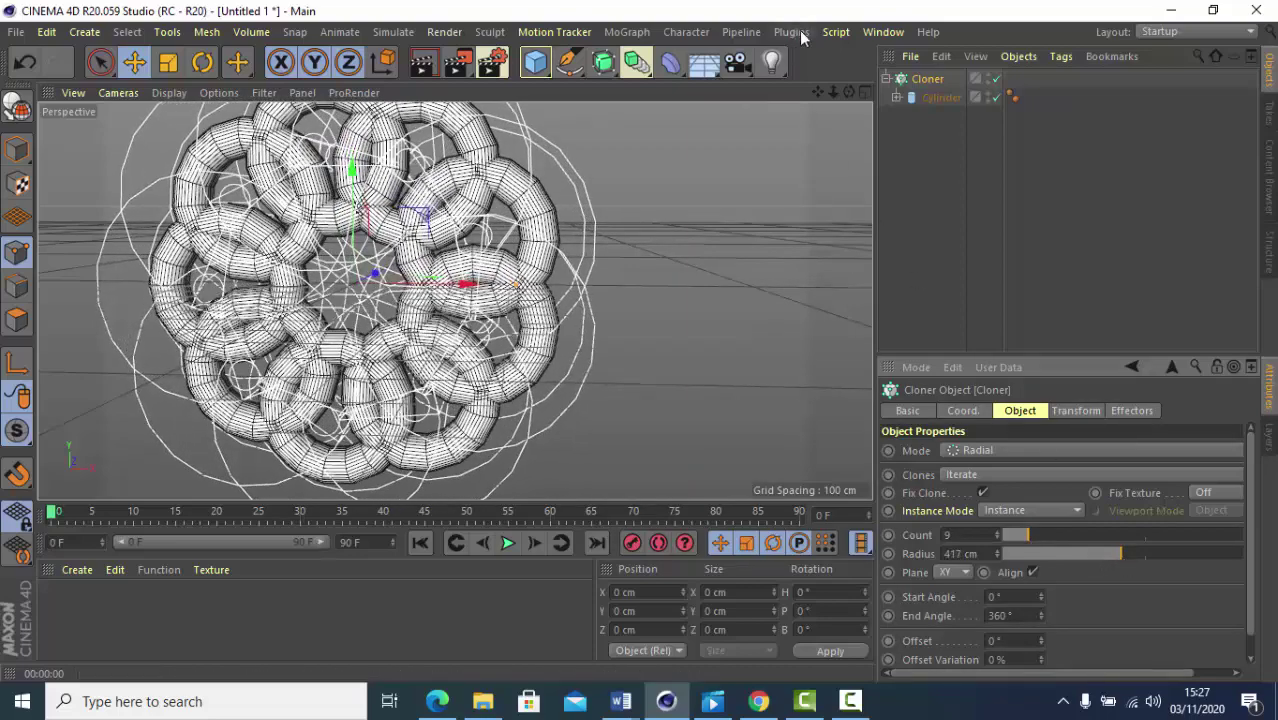
drag(836, 90, 824, 96)
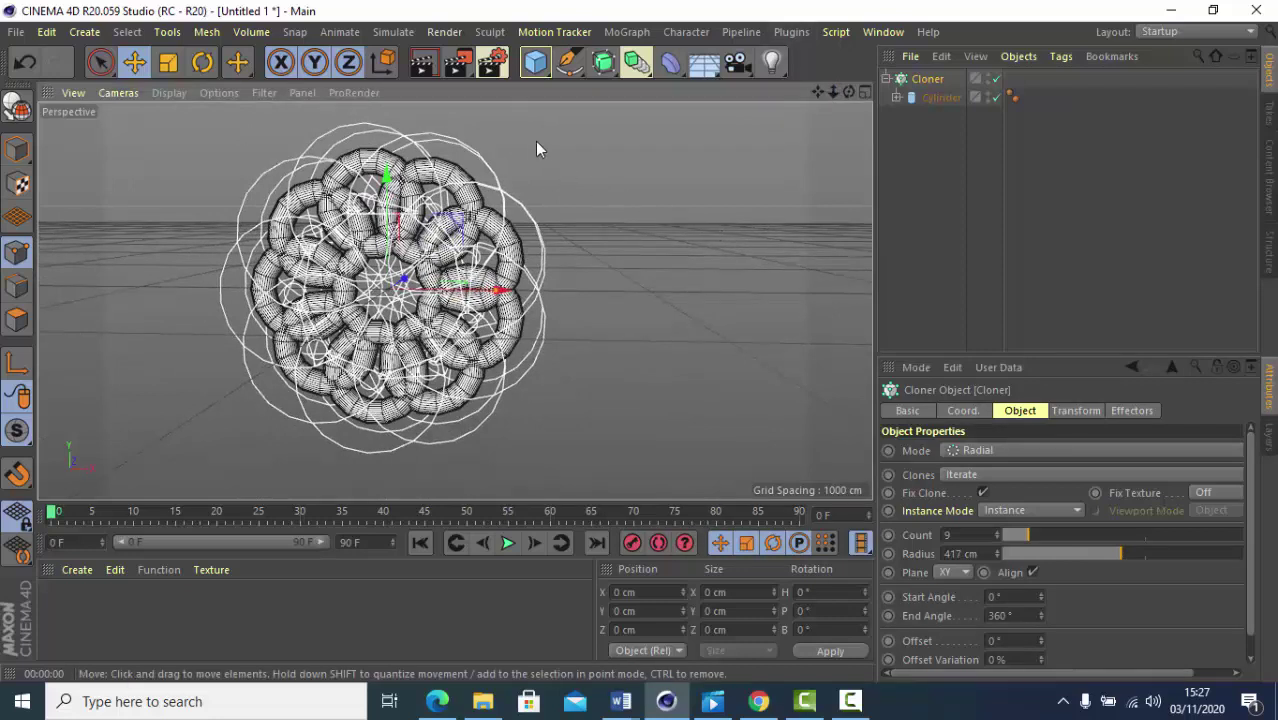
click(422, 66)
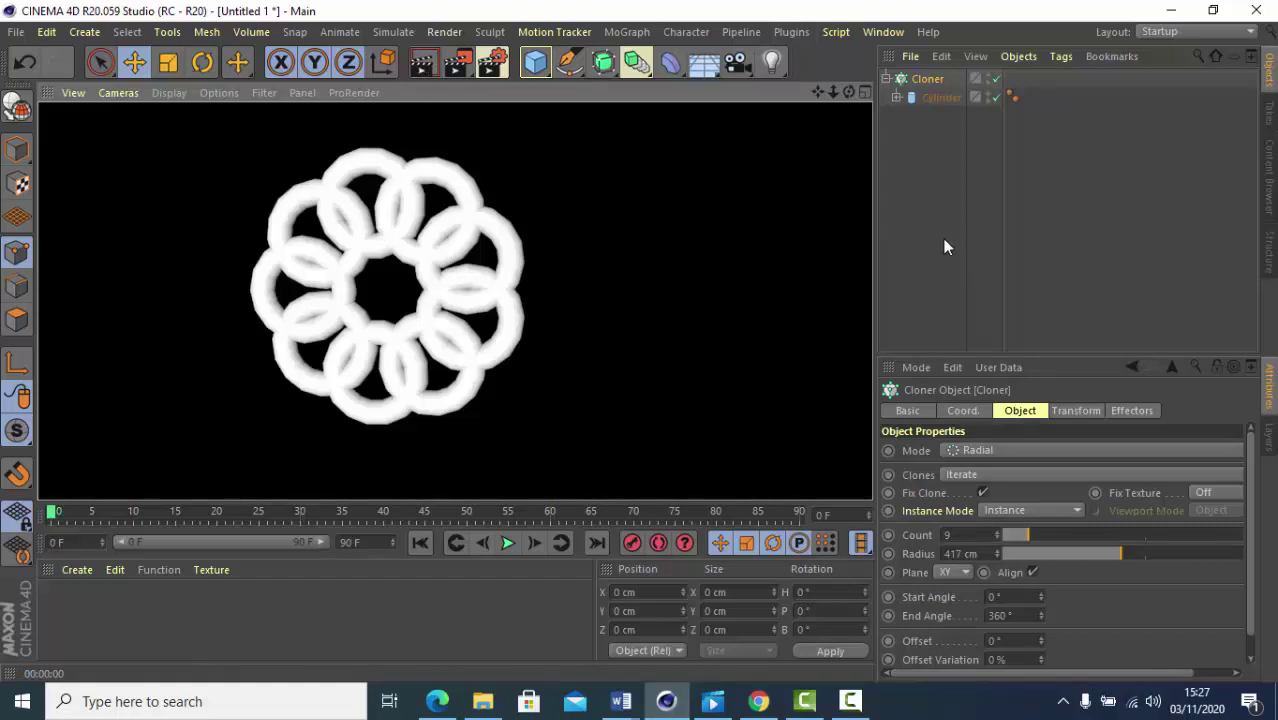